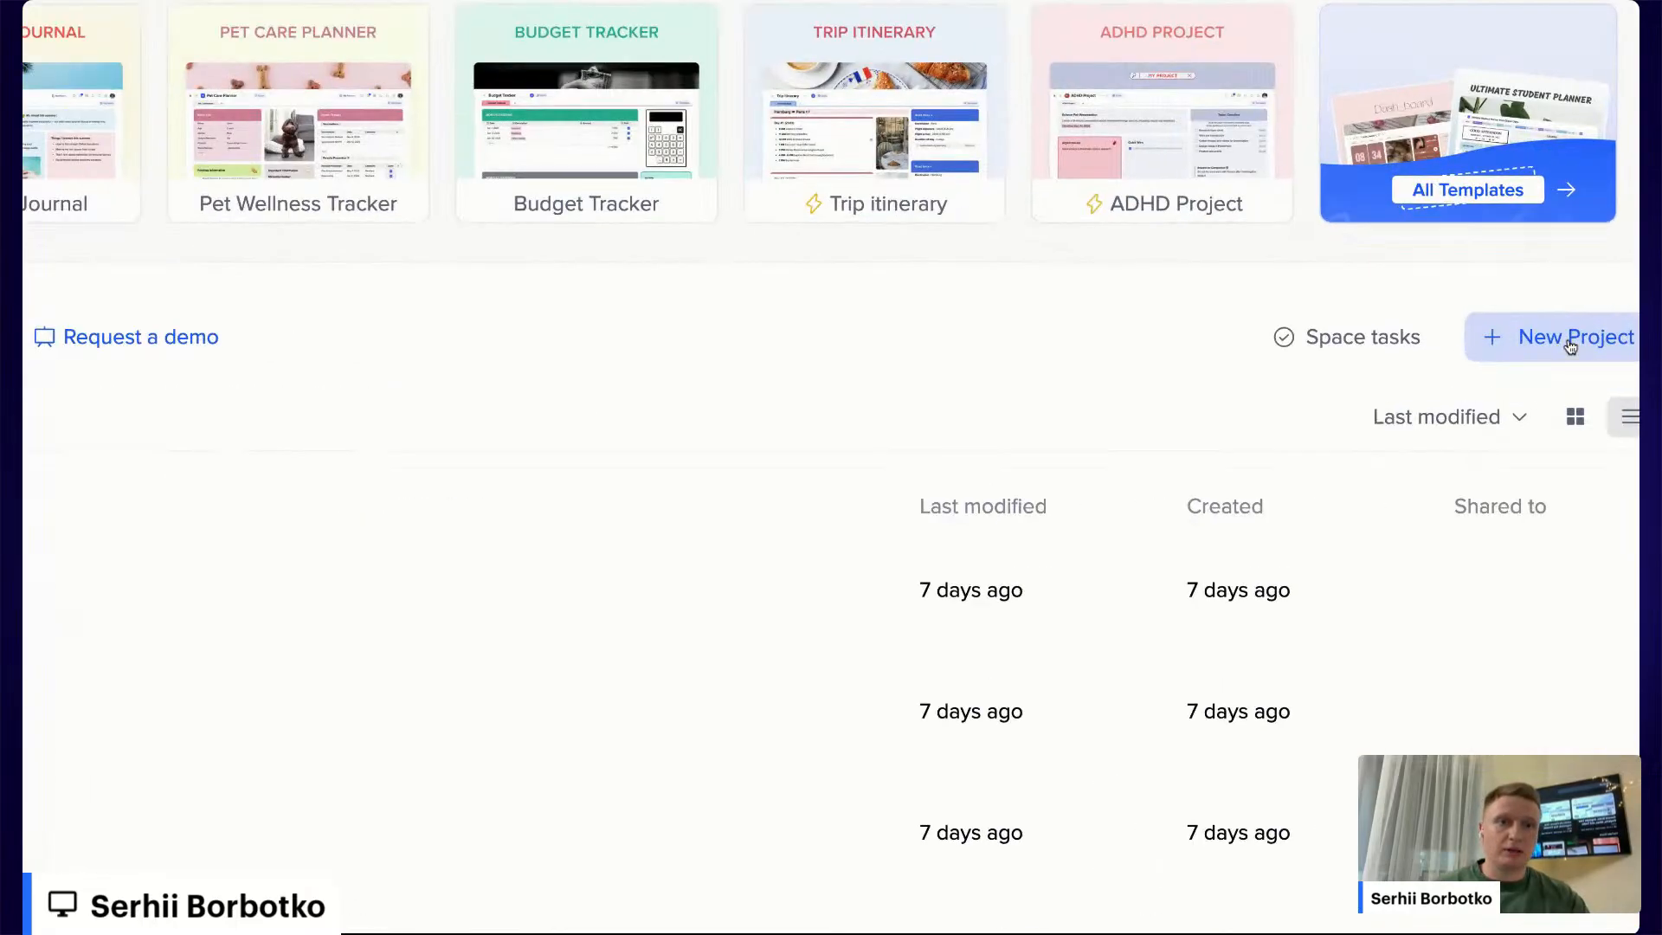
pyautogui.click(1478, 339)
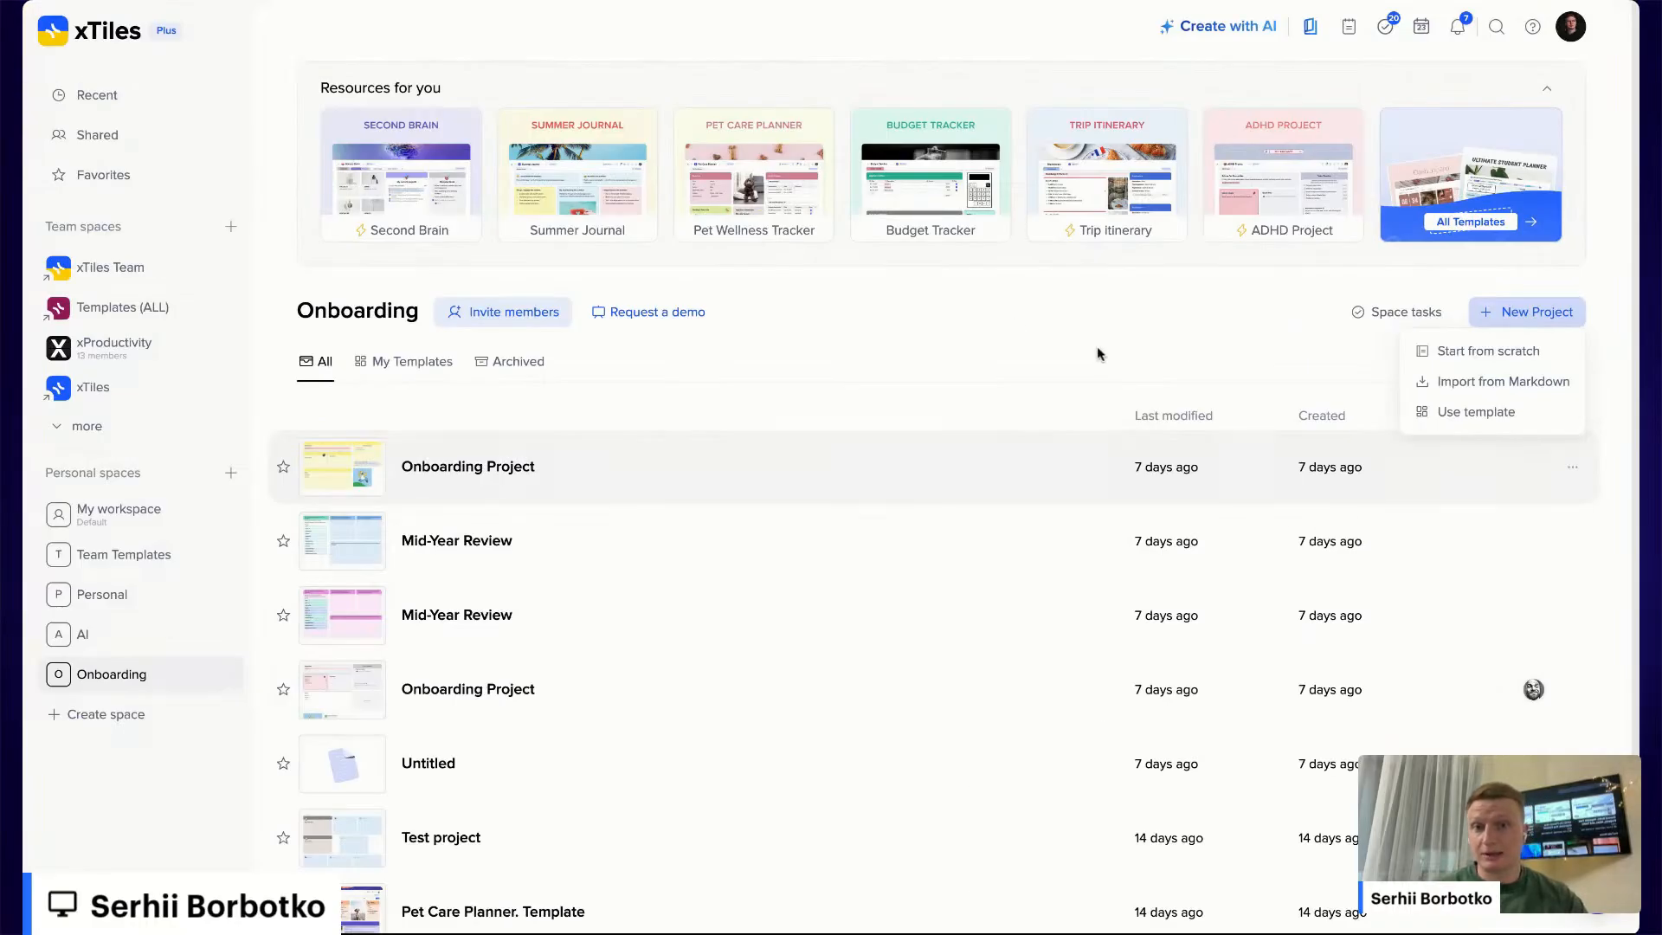
pyautogui.click(1097, 354)
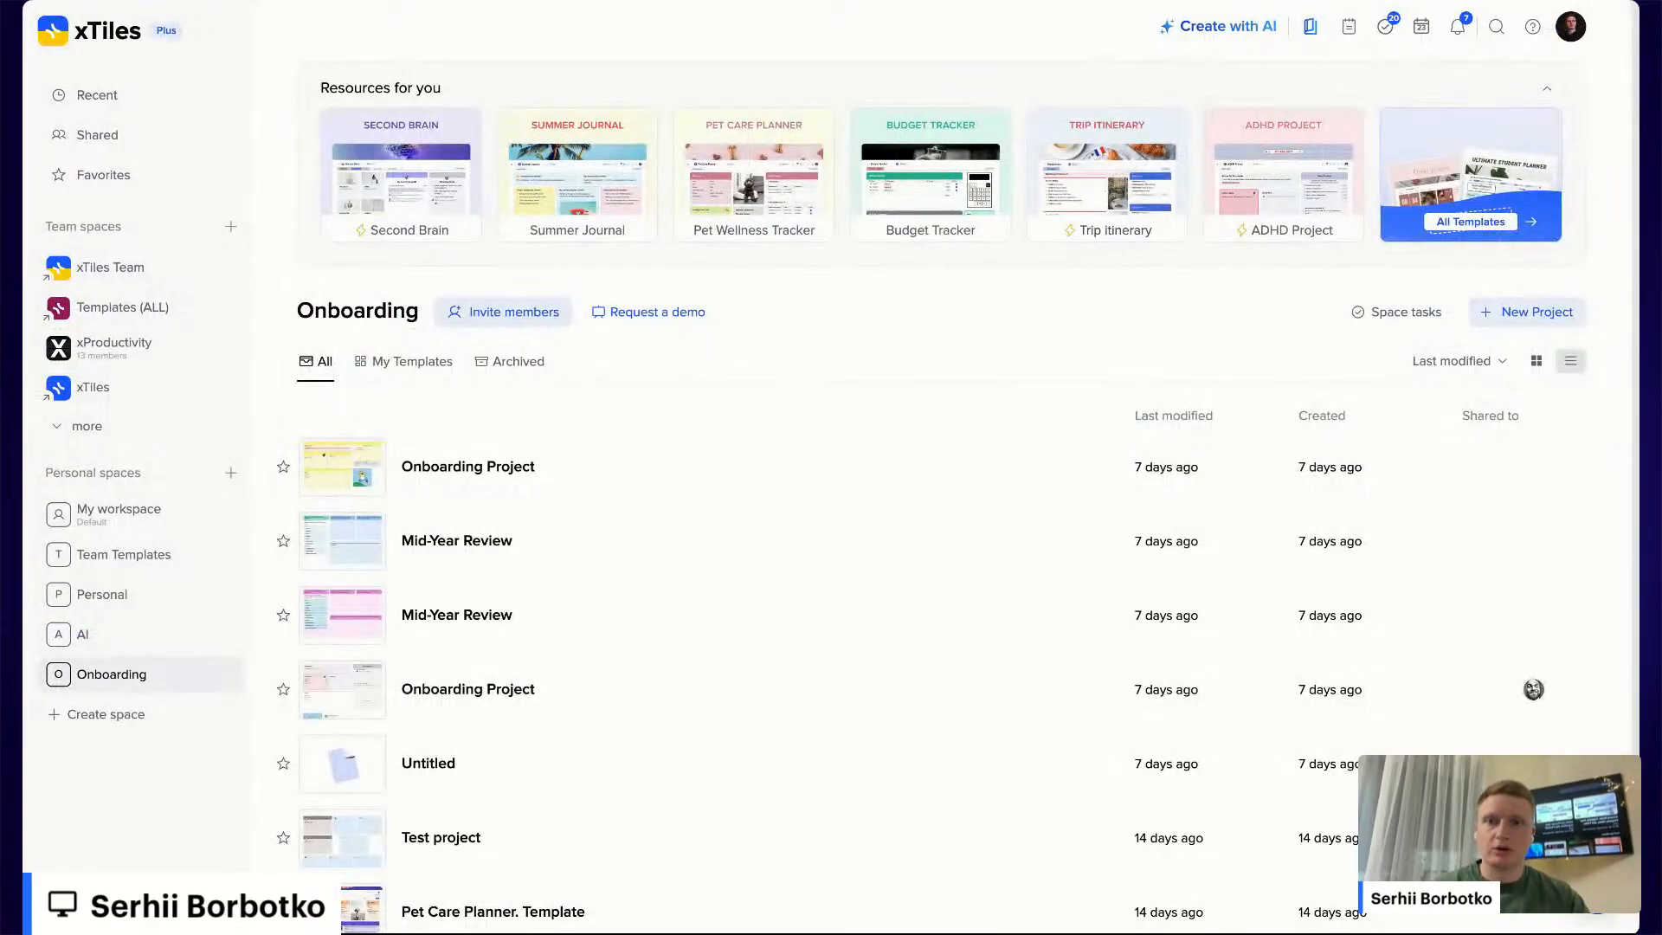
# Generate a new project with AI from the prompt "Create a weekly meal planner for a vegan family of two"
pyautogui.click(1234, 28)
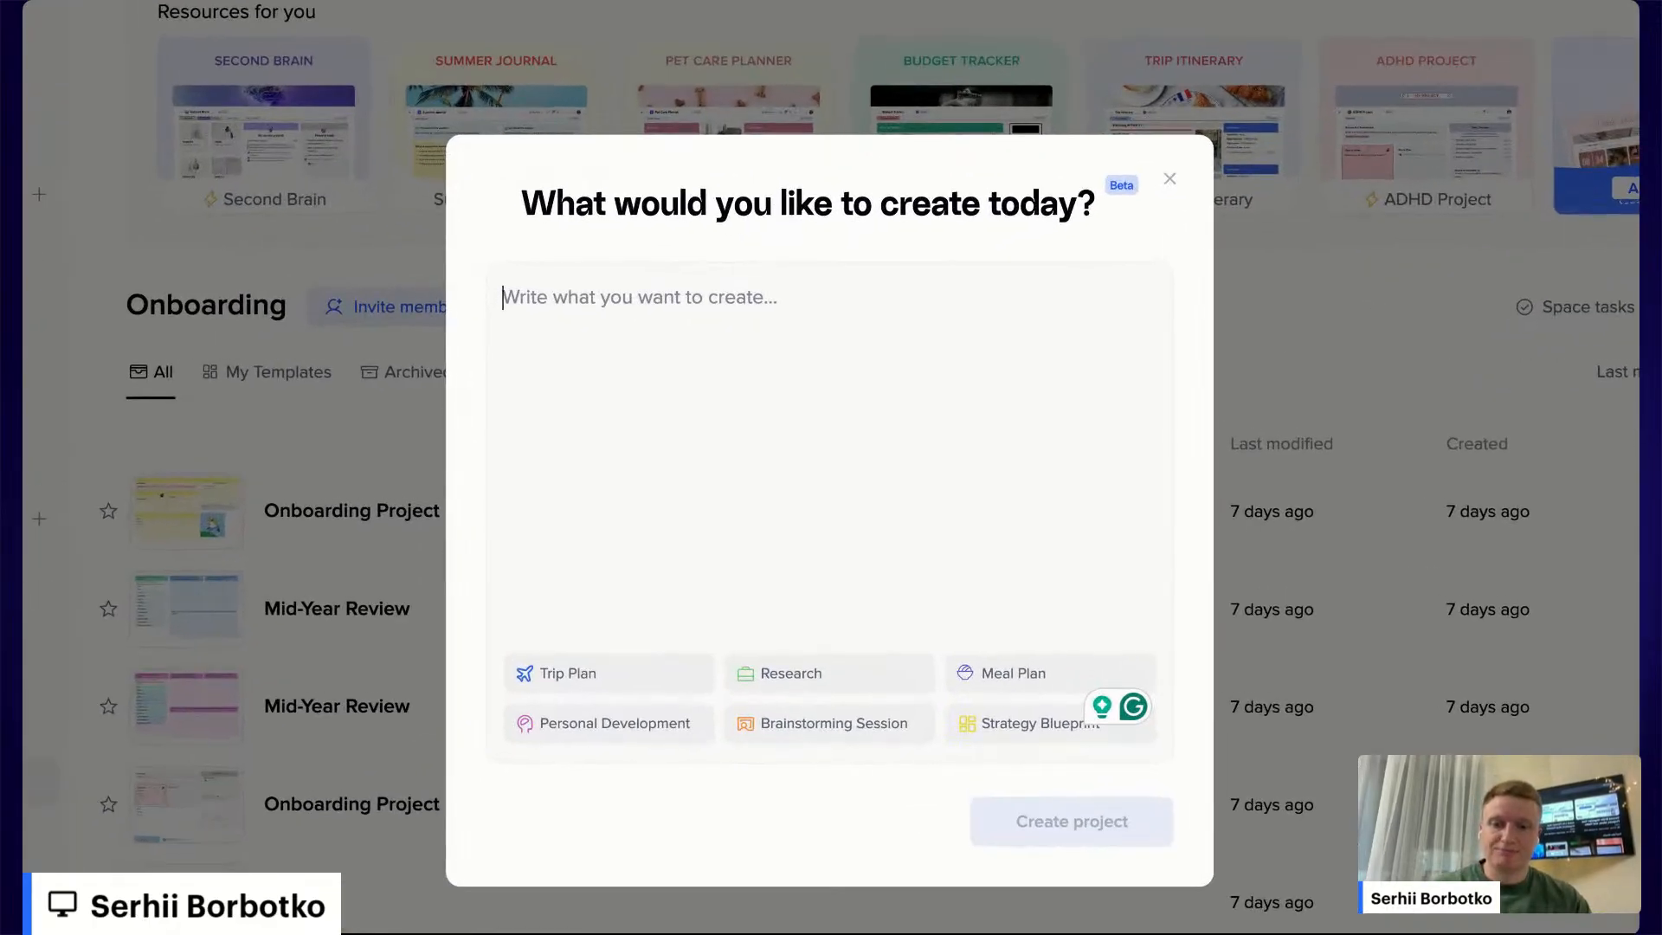
pyautogui.write('Скуфеу')
pyautogui.write('Create a we')
pyautogui.write('ekly ')
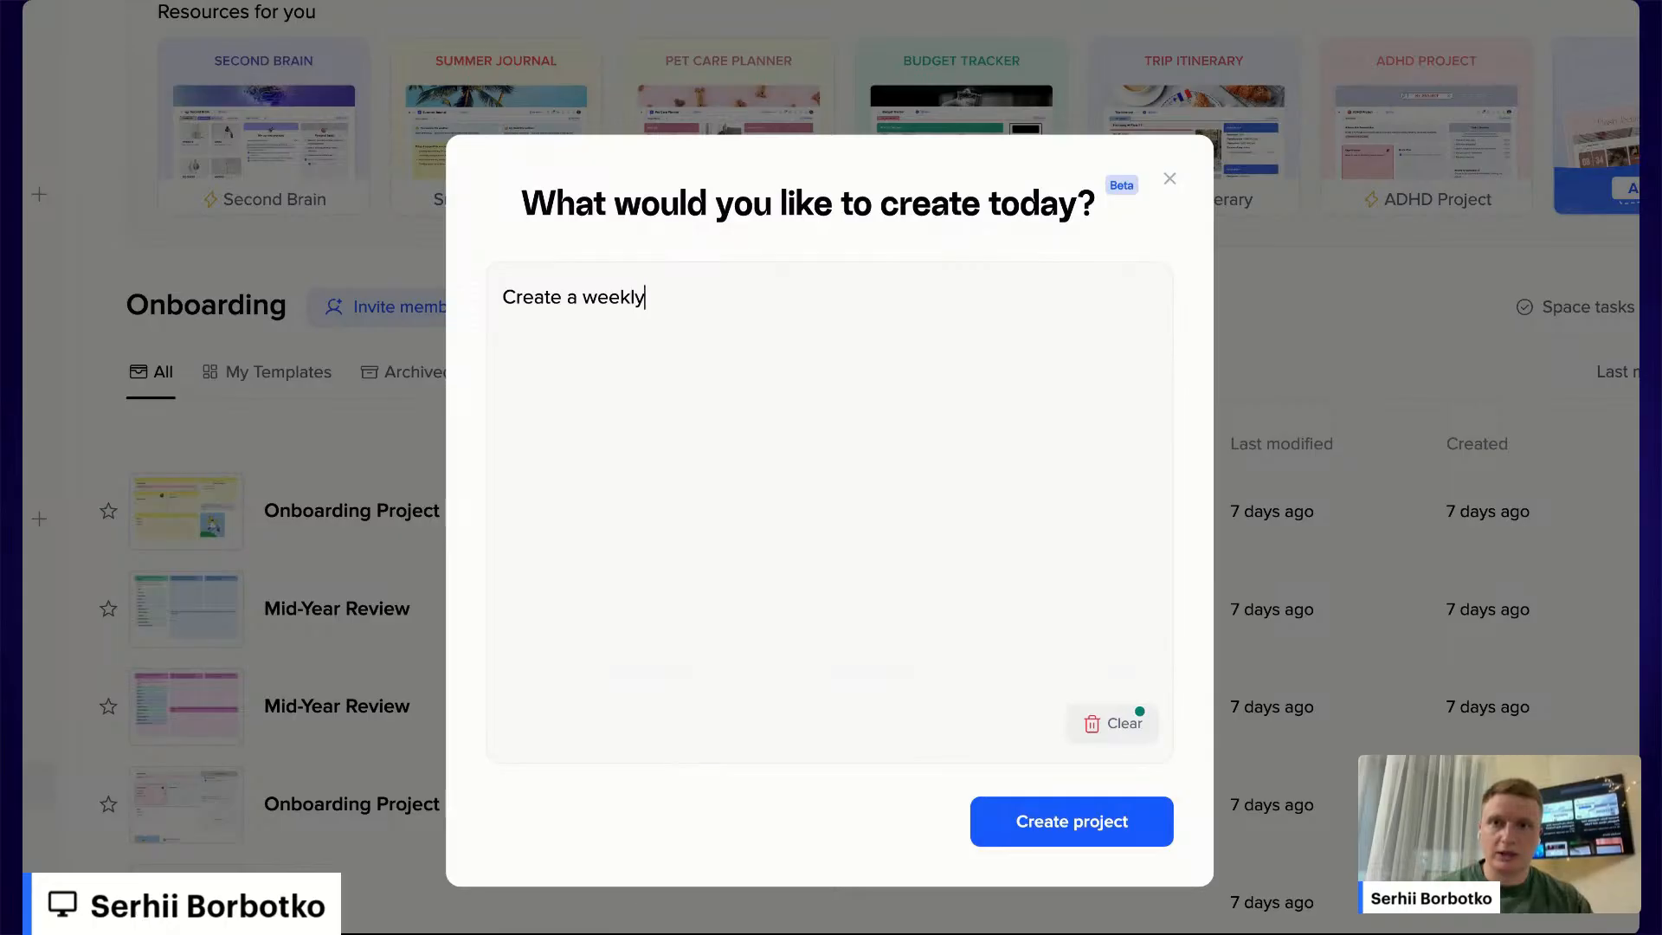
pyautogui.write('meal planner f')
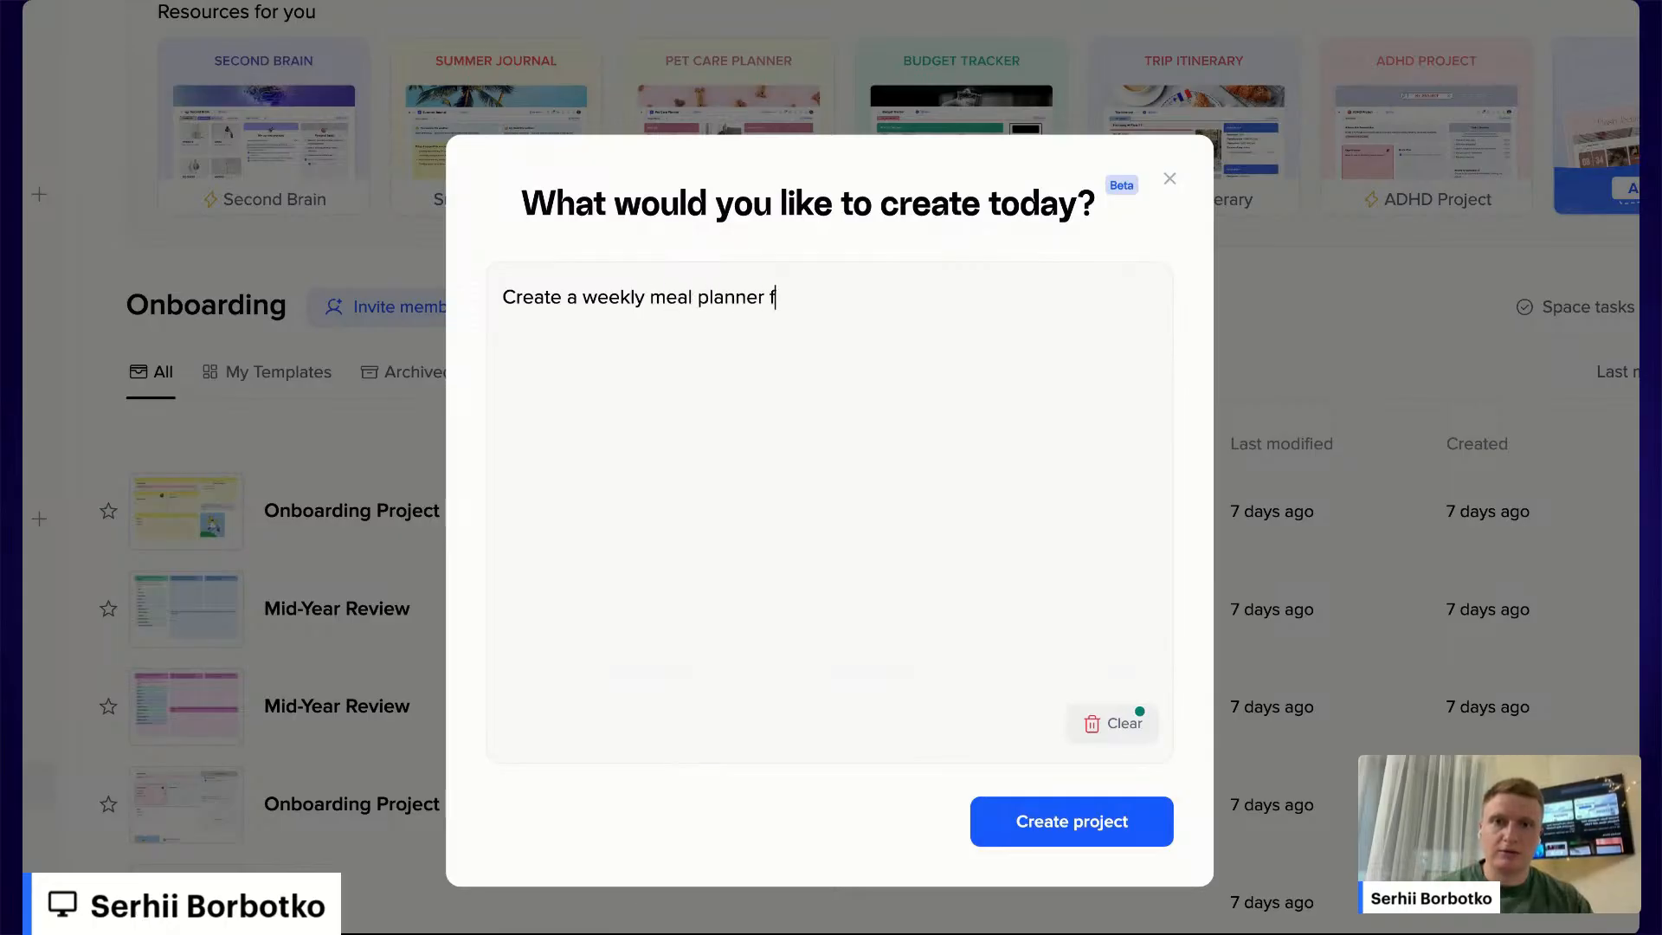
pyautogui.write('or a vegan fami')
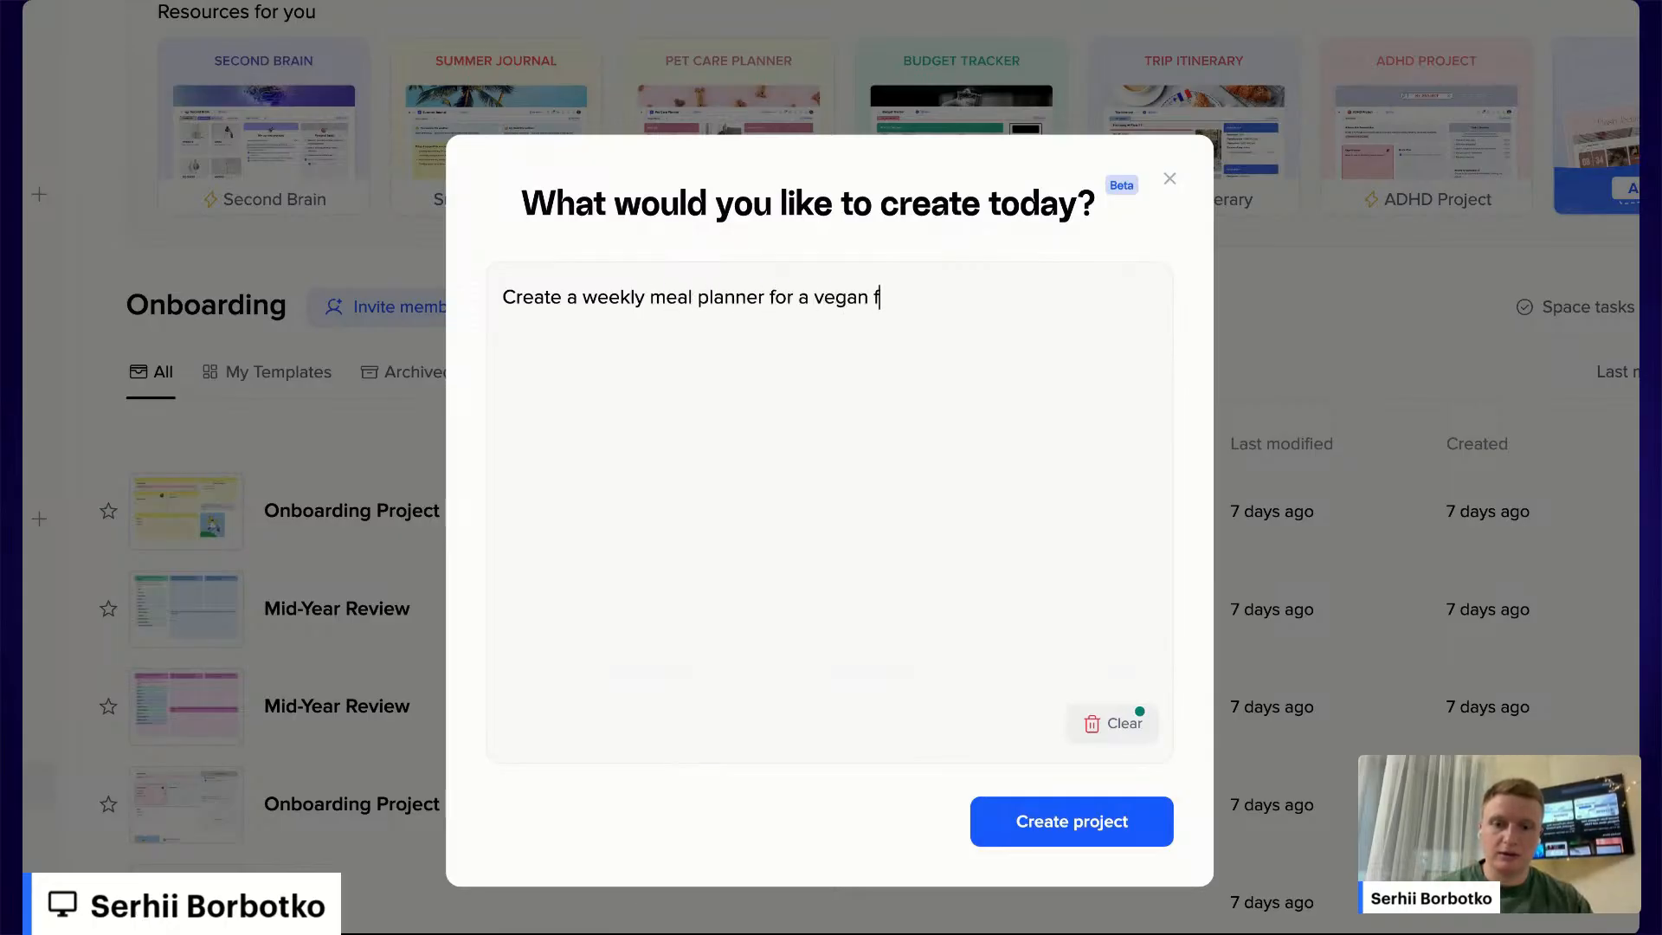
pyautogui.write('ly of two')
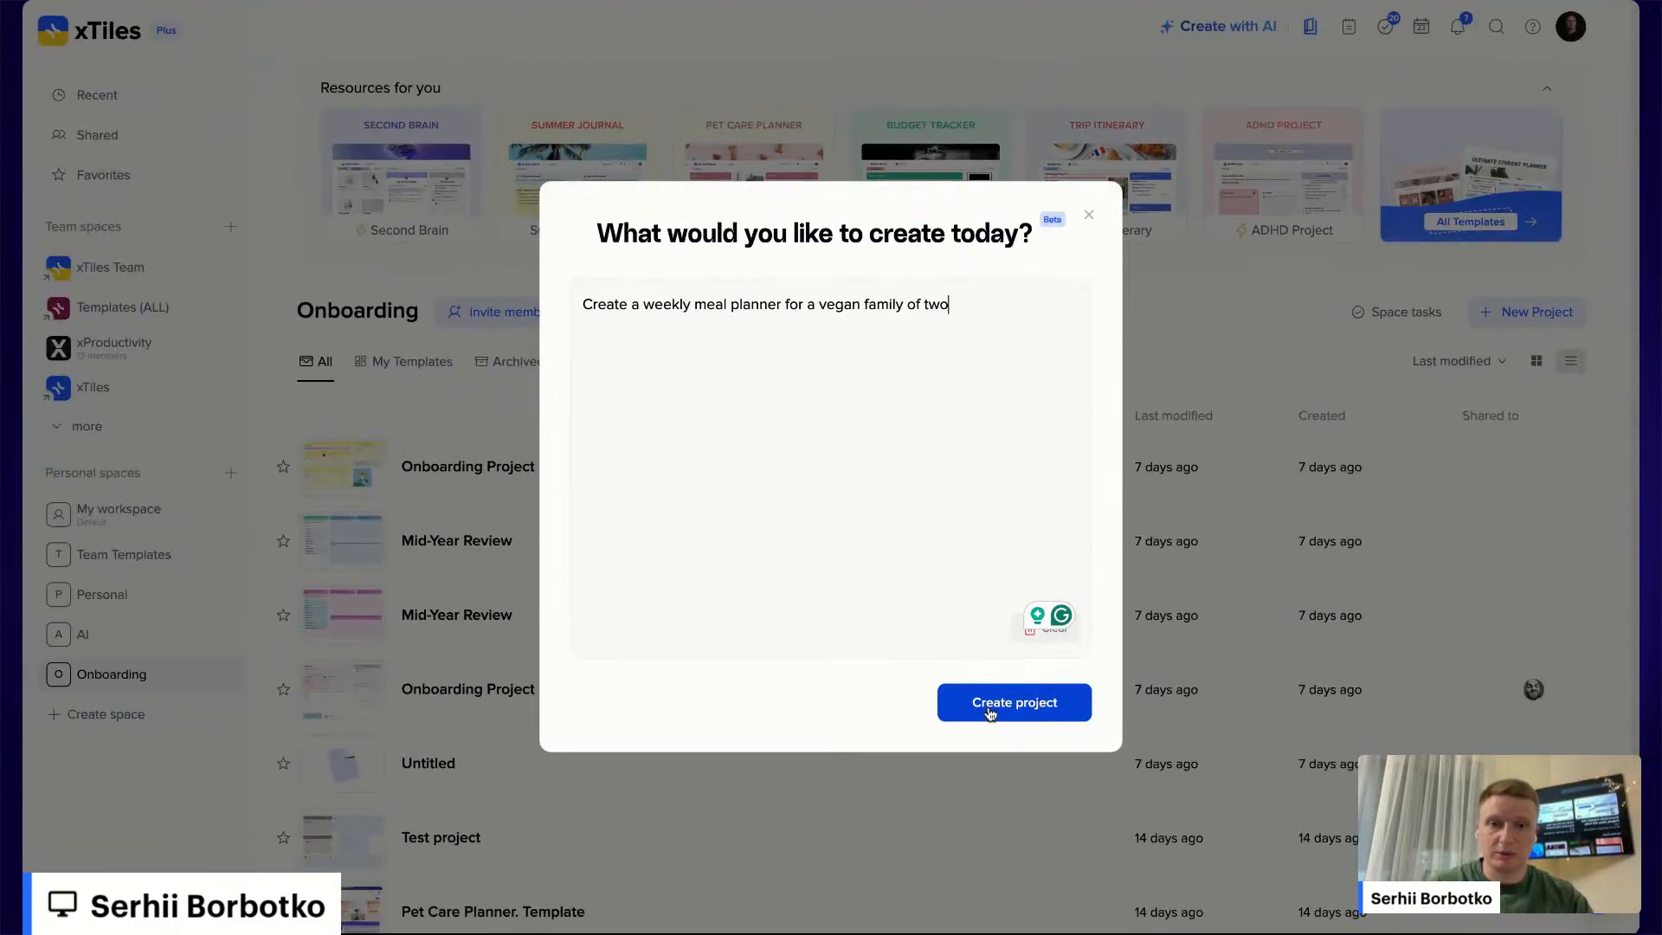
pyautogui.click(990, 712)
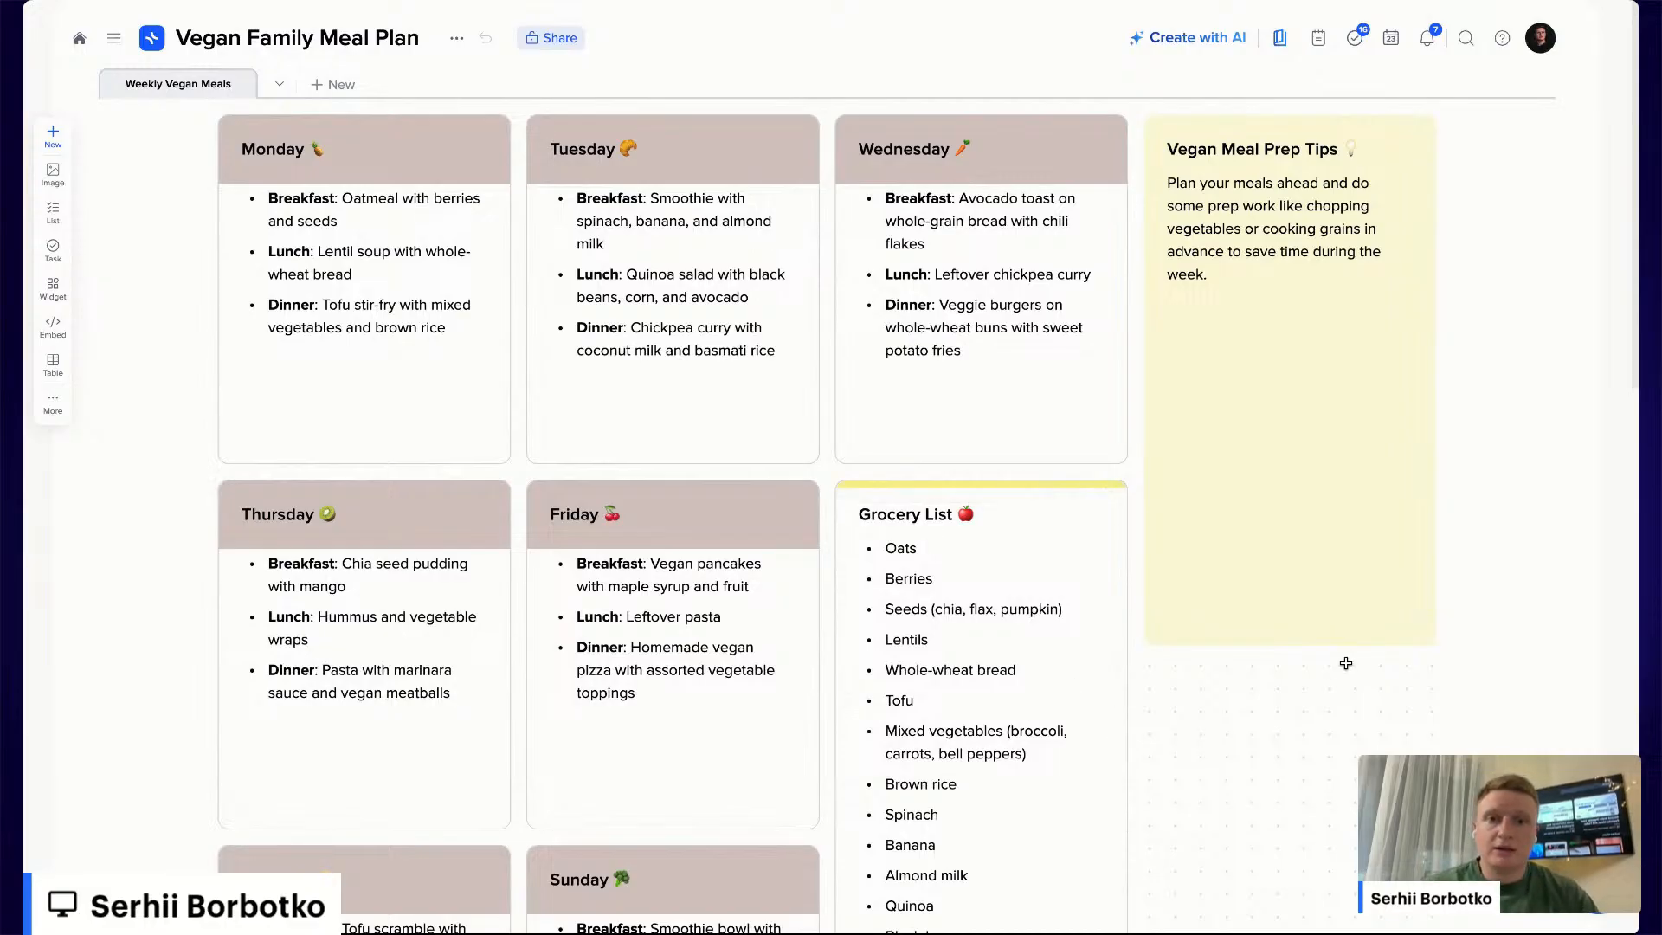
# Review the generated meal plan's daily tiles, grocery list and meal prep tips
pyautogui.scroll(-4, 1346, 663)
pyautogui.scroll(4, 1346, 663)
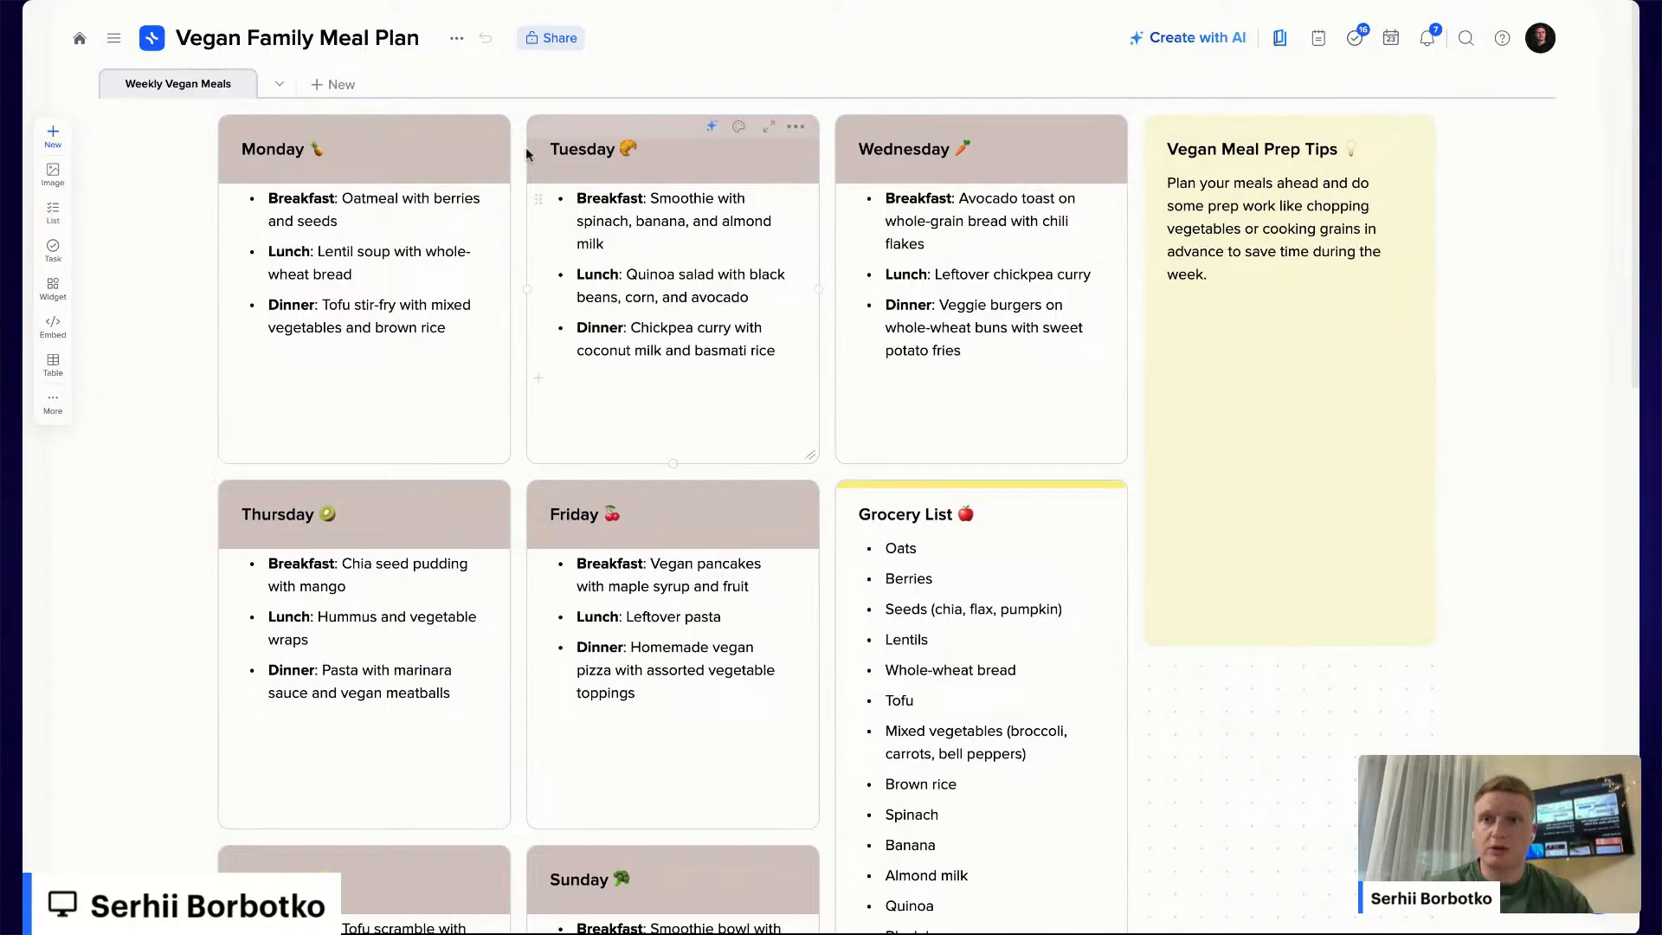
pyautogui.scroll(-2, 914, 580)
pyautogui.scroll(2, 914, 582)
pyautogui.scroll(-3, 1194, 396)
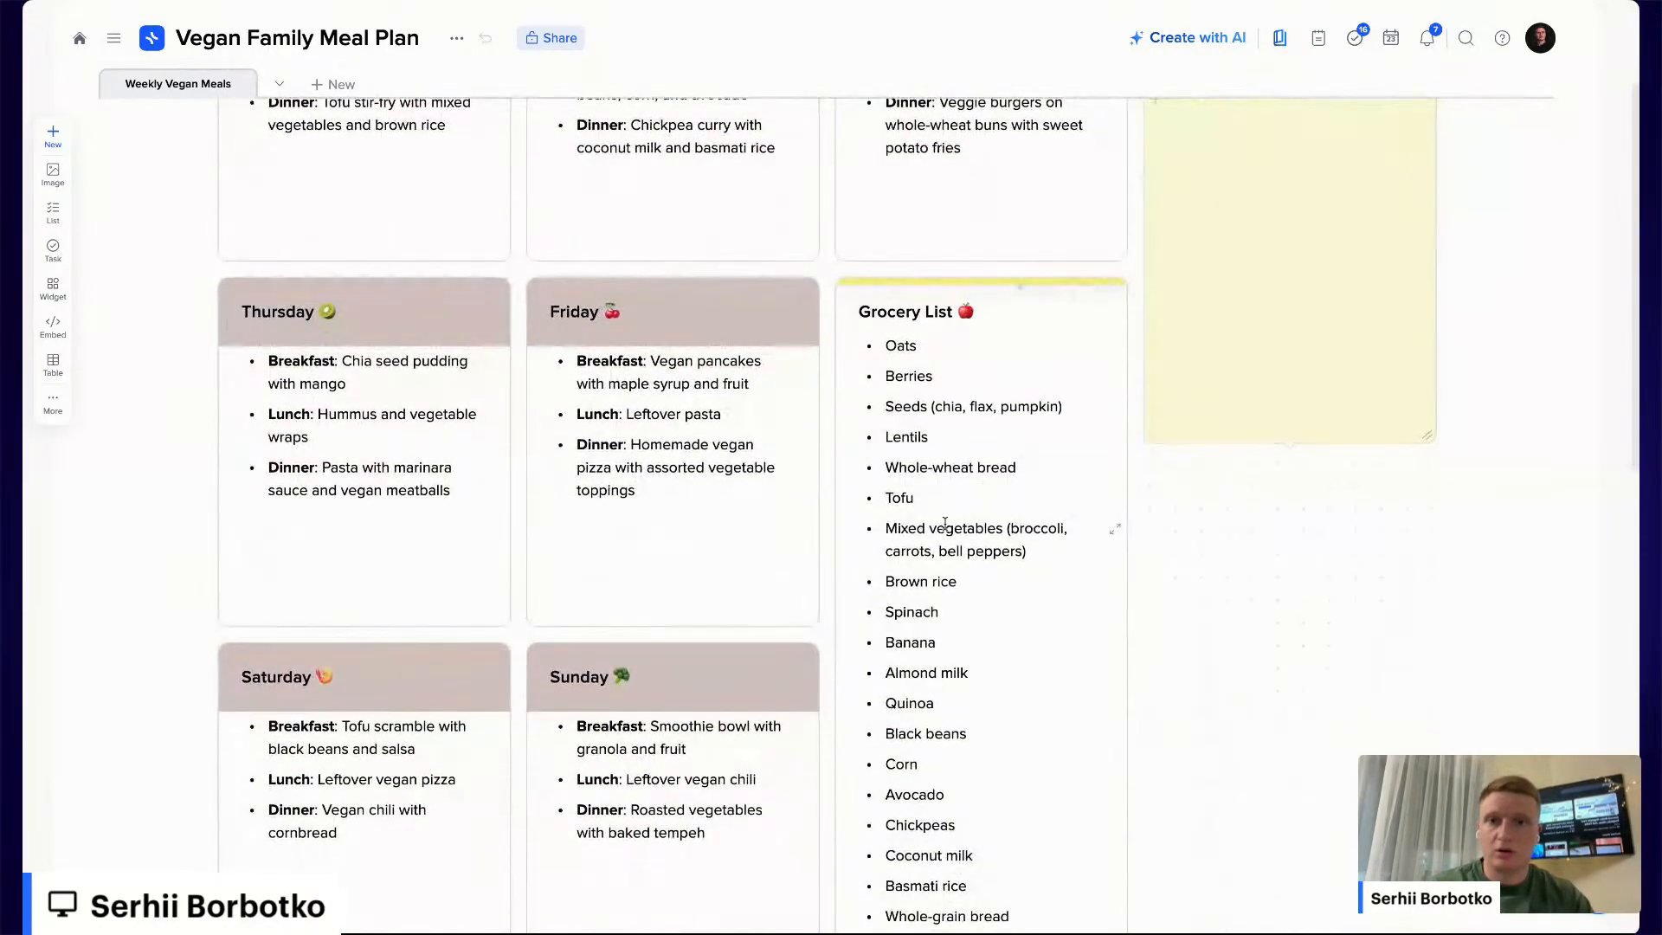
pyautogui.scroll(3, 945, 523)
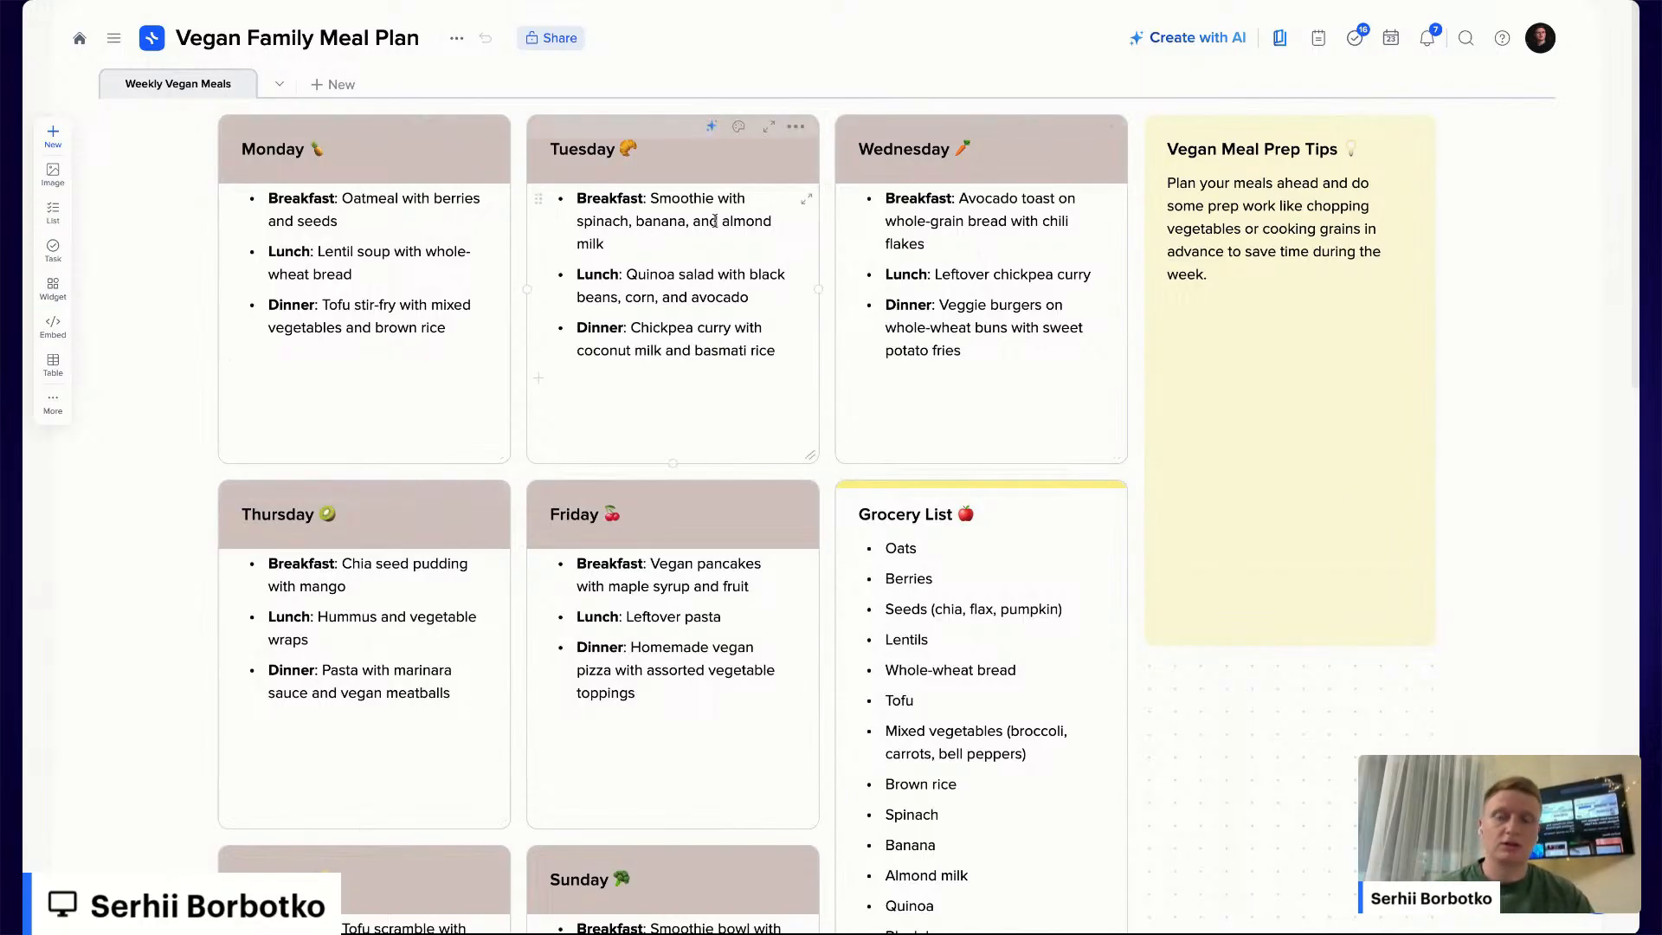
pyautogui.scroll(-1, 582, 516)
pyautogui.scroll(1, 581, 518)
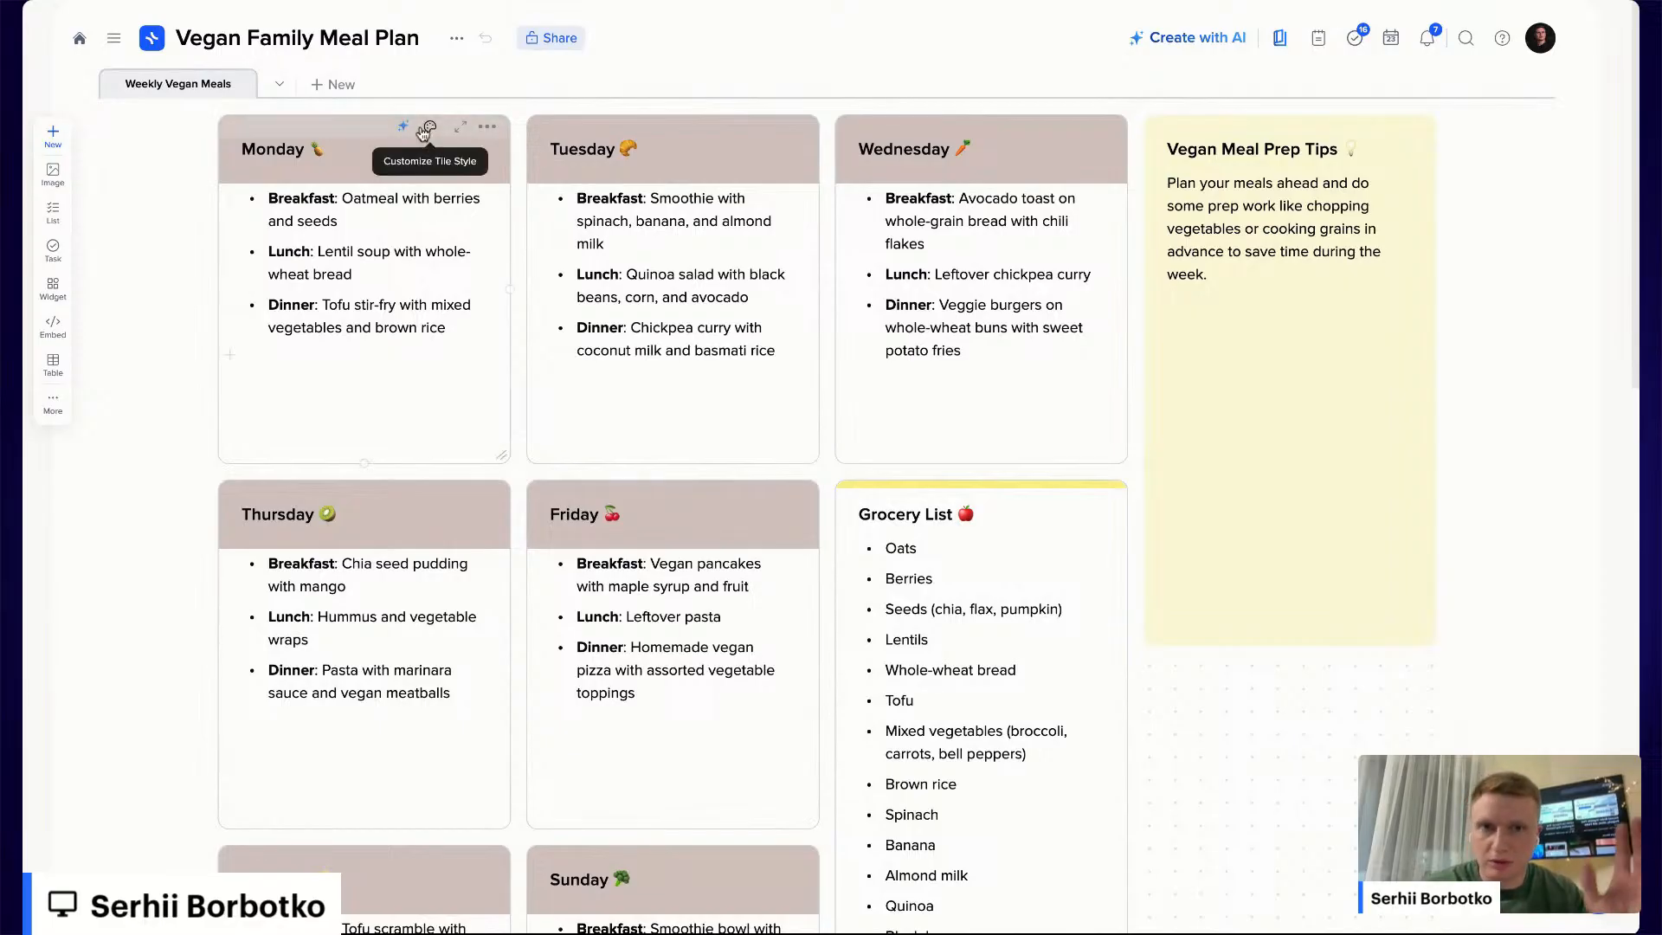
# Change the Monday tile's color to light green
pyautogui.click(374, 146)
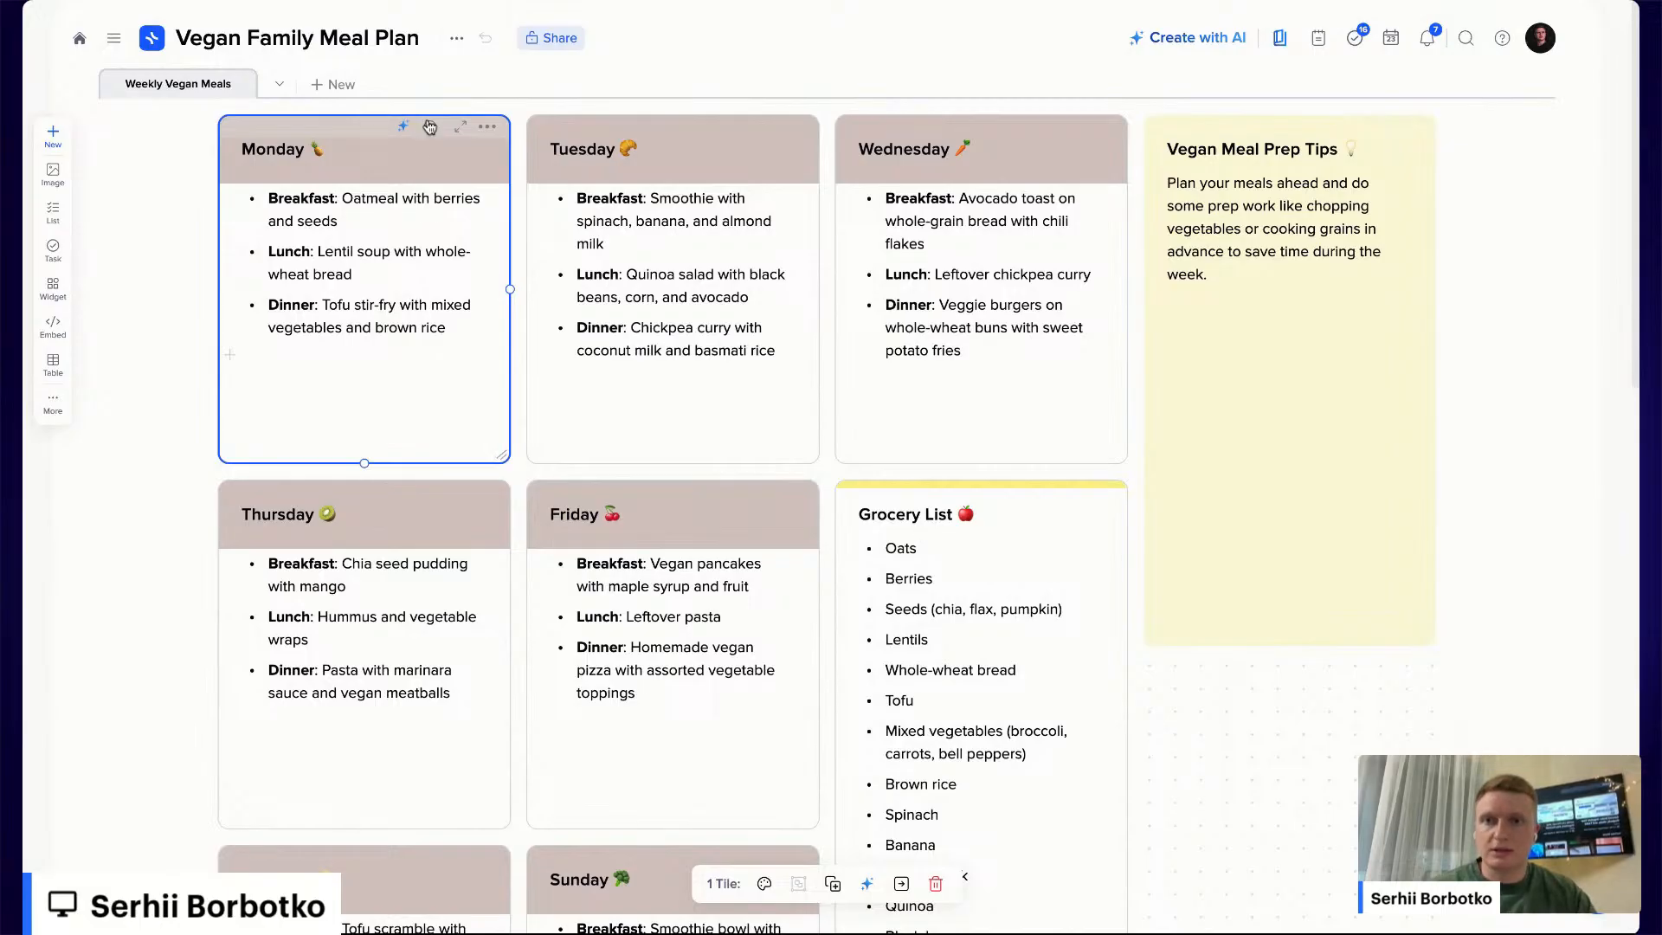
pyautogui.click(430, 127)
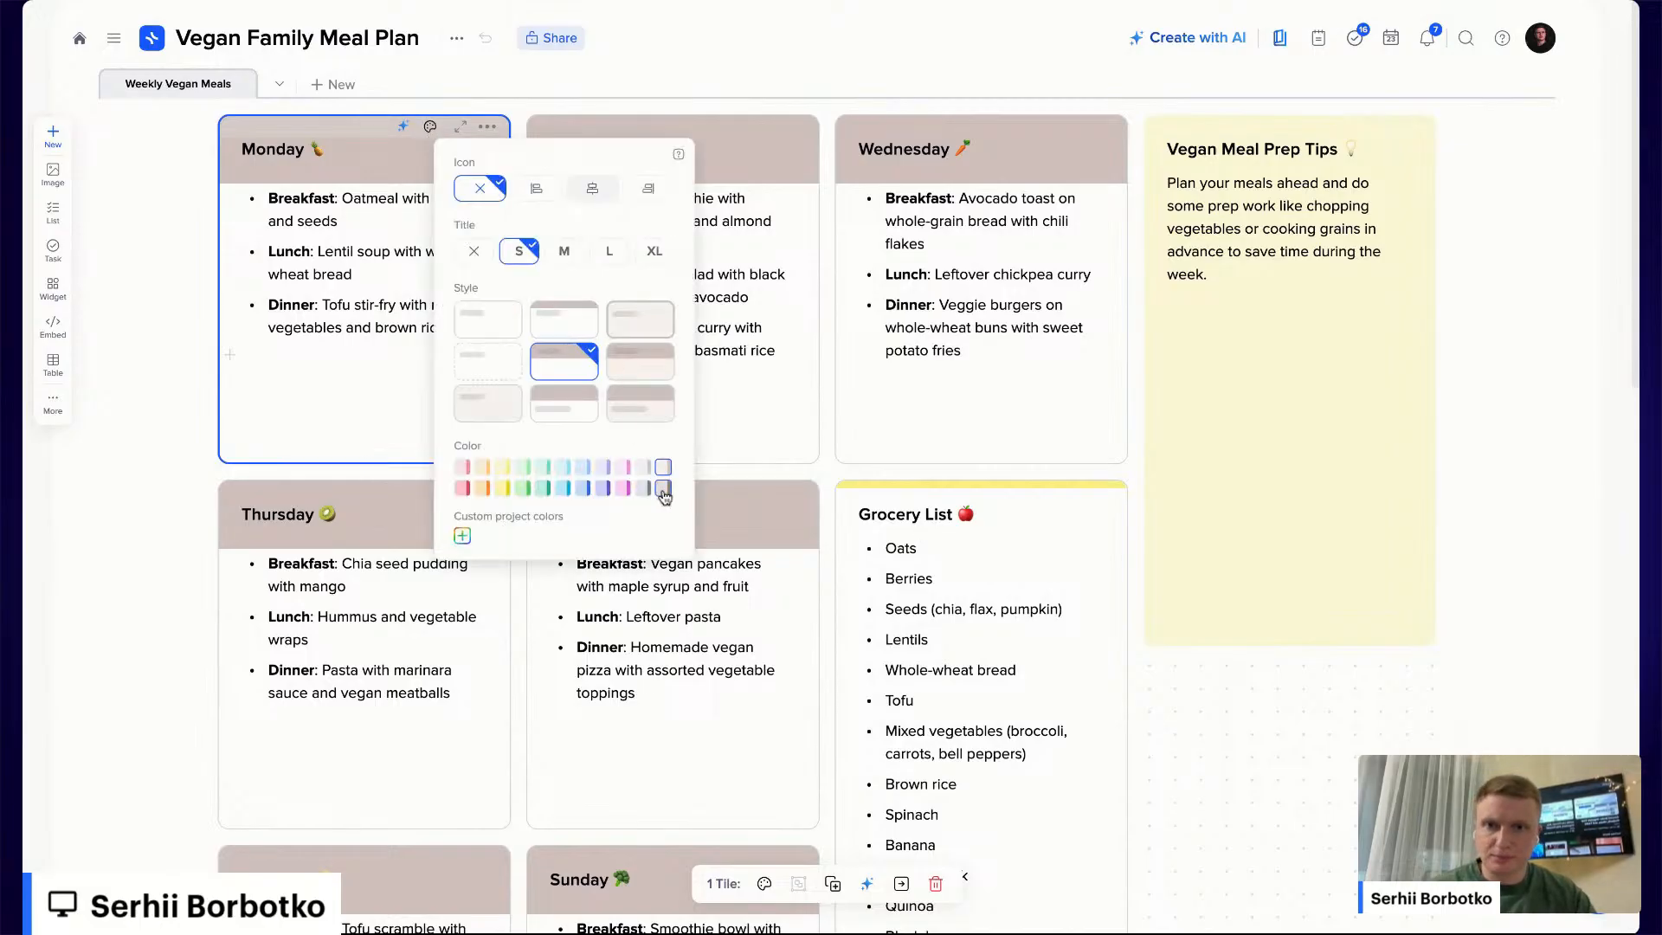
pyautogui.click(543, 468)
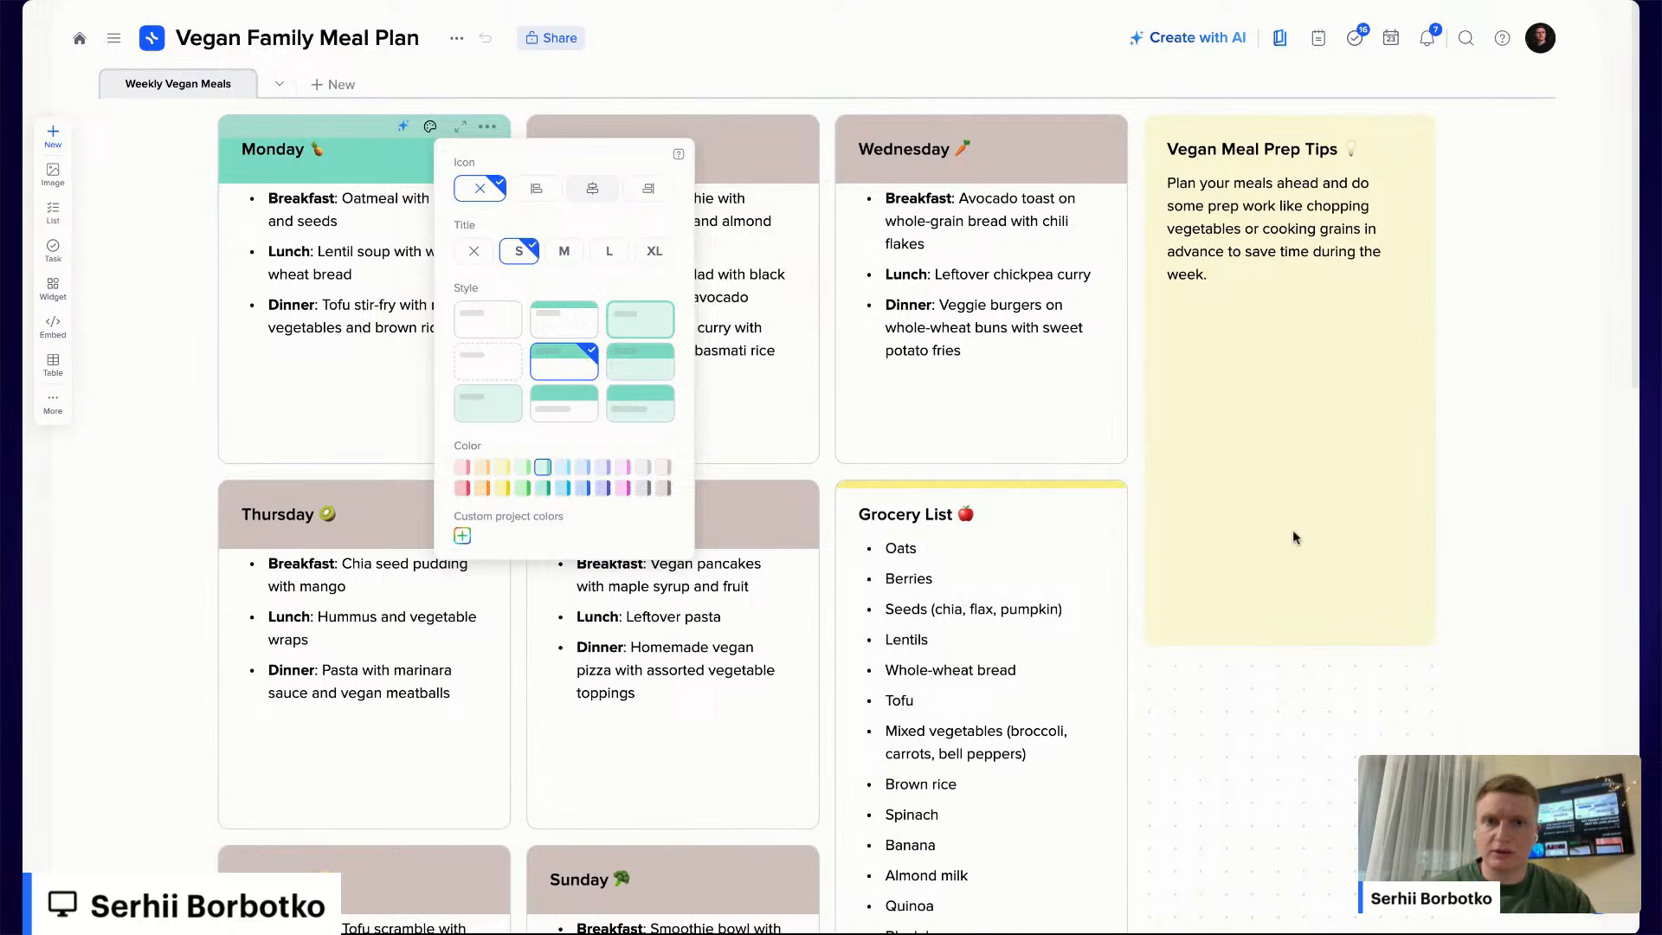
pyautogui.click(523, 468)
pyautogui.click(1340, 829)
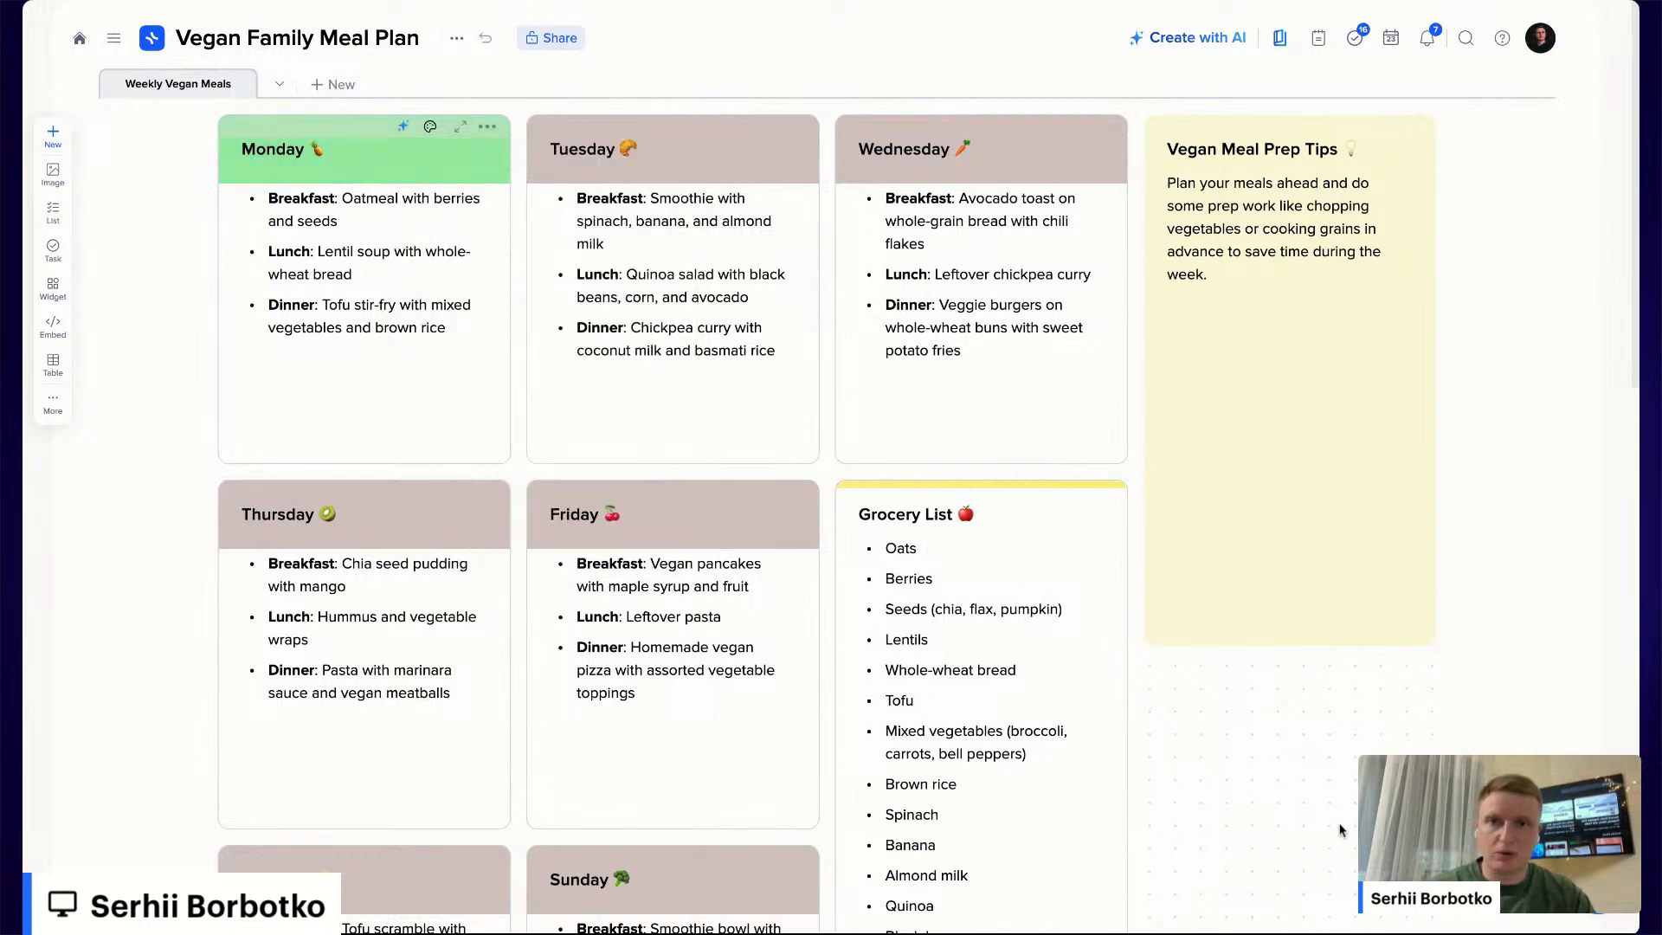
# Recolor the Tuesday, Wednesday, Thursday, Friday, Saturday and Sunday tiles together in the darker green
pyautogui.click(616, 137)
pyautogui.keyDown('shift'); pyautogui.click(922, 132); pyautogui.keyUp('shift')
pyautogui.keyDown('shift'); pyautogui.click(333, 500); pyautogui.keyUp('shift')
pyautogui.keyDown('shift'); pyautogui.click(657, 500); pyautogui.keyUp('shift')
pyautogui.keyDown('shift'); pyautogui.click(342, 855); pyautogui.keyUp('shift')
pyautogui.keyDown('shift'); pyautogui.click(640, 850); pyautogui.keyUp('shift')
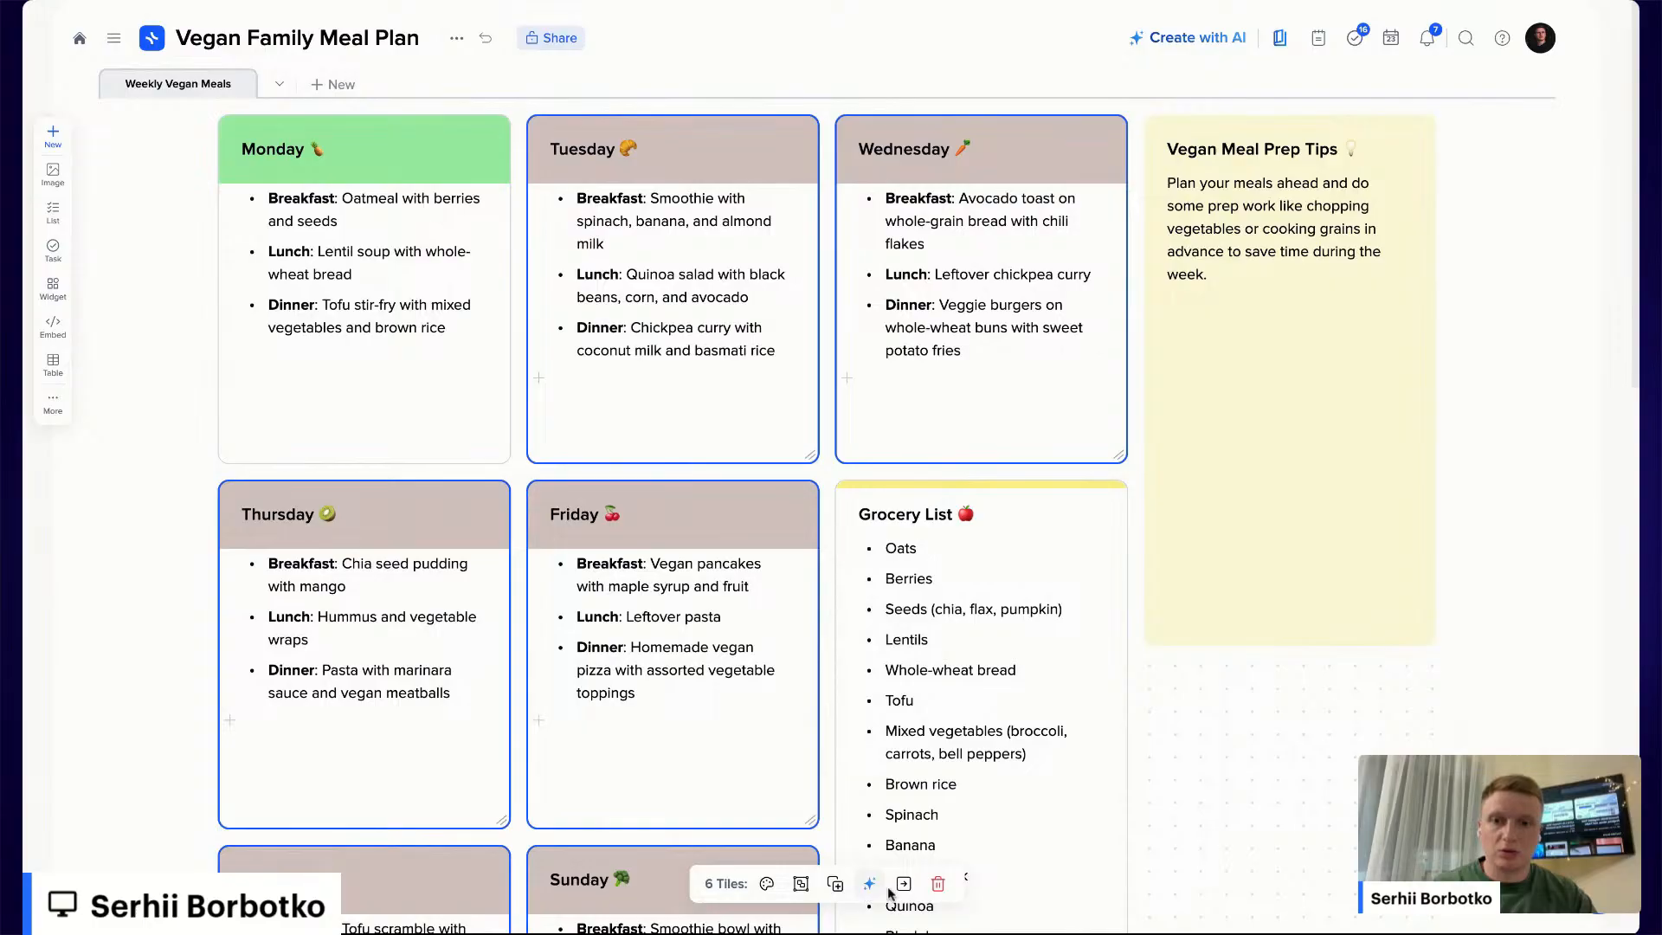
pyautogui.click(766, 883)
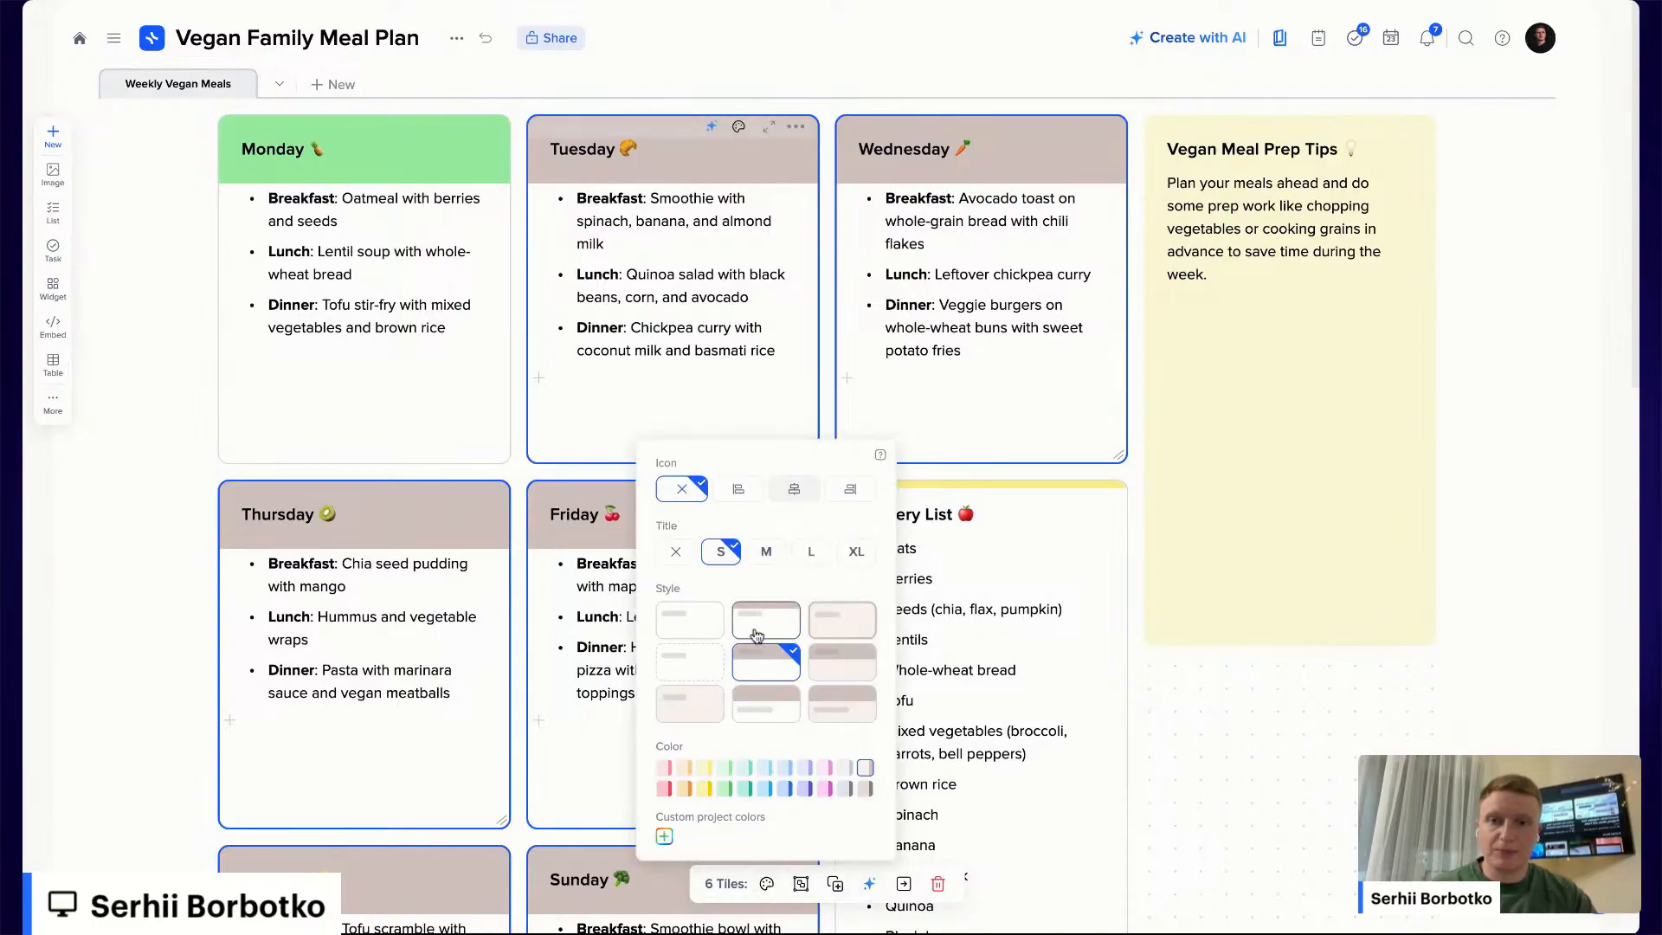
pyautogui.click(724, 769)
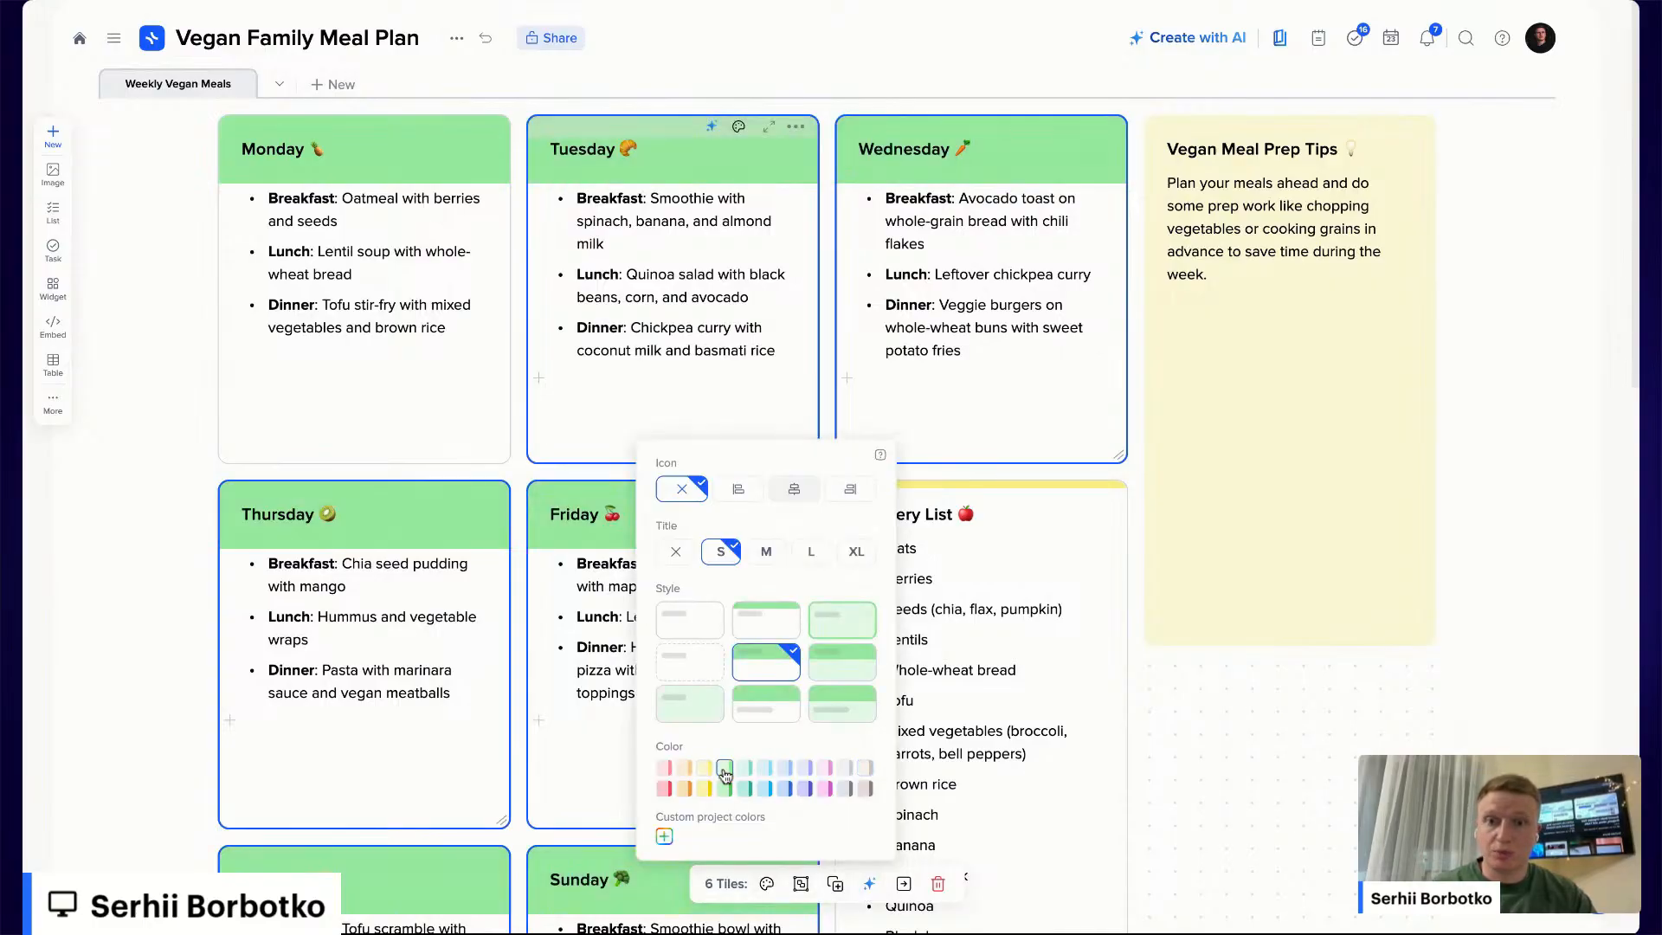
pyautogui.click(726, 790)
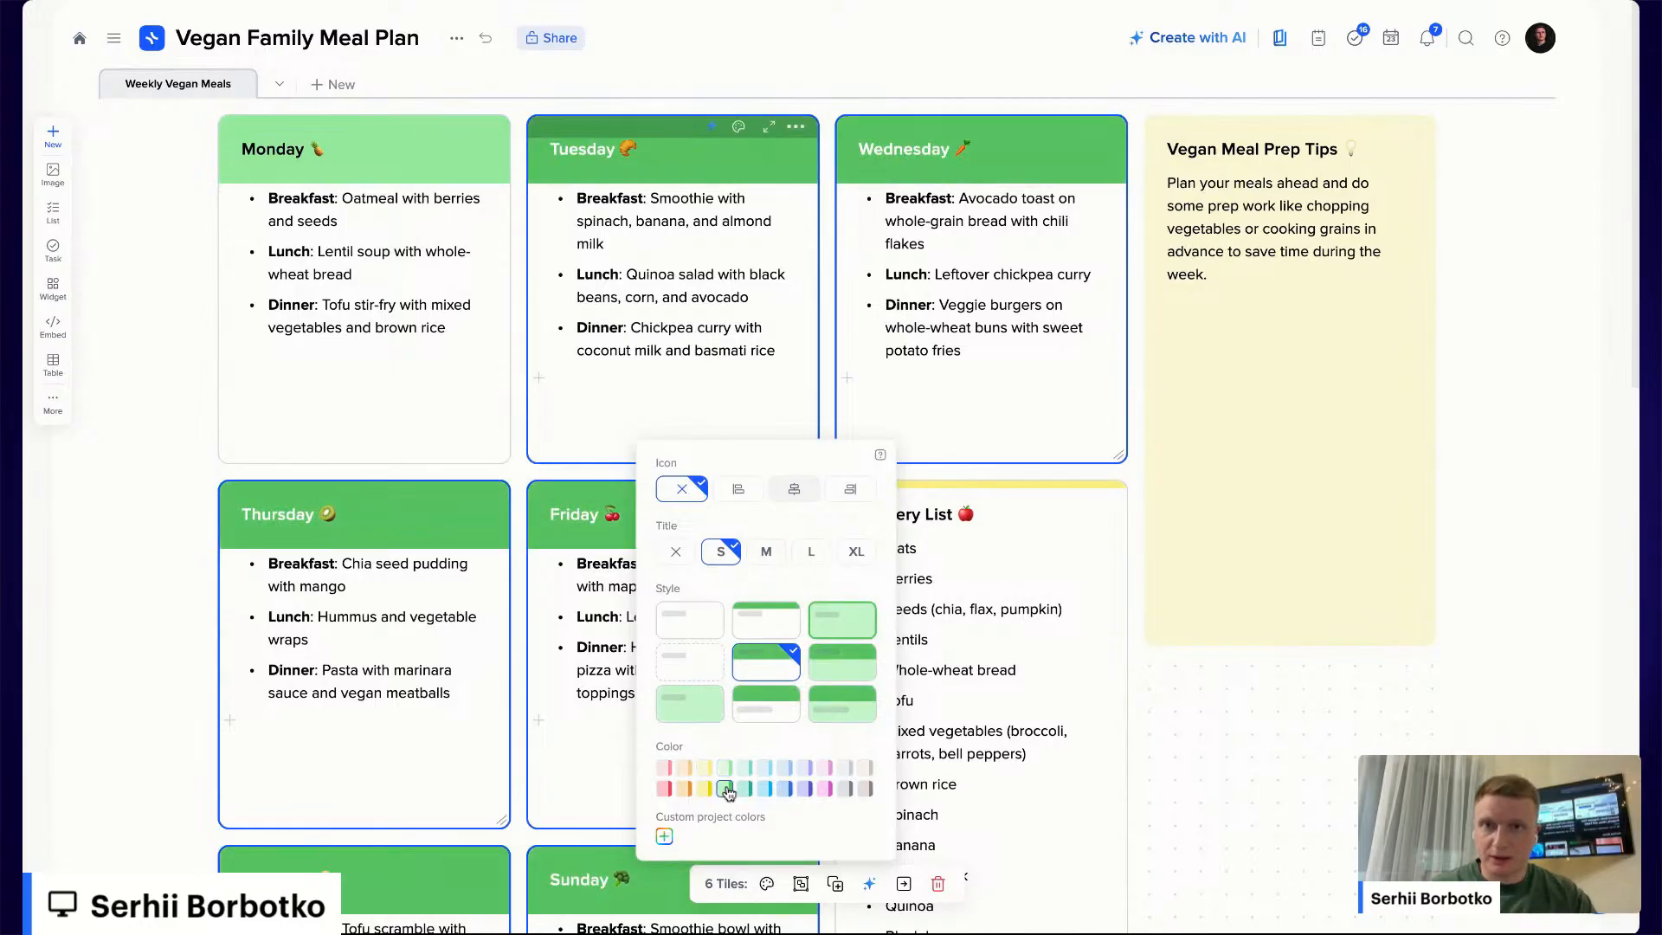
pyautogui.click(1390, 664)
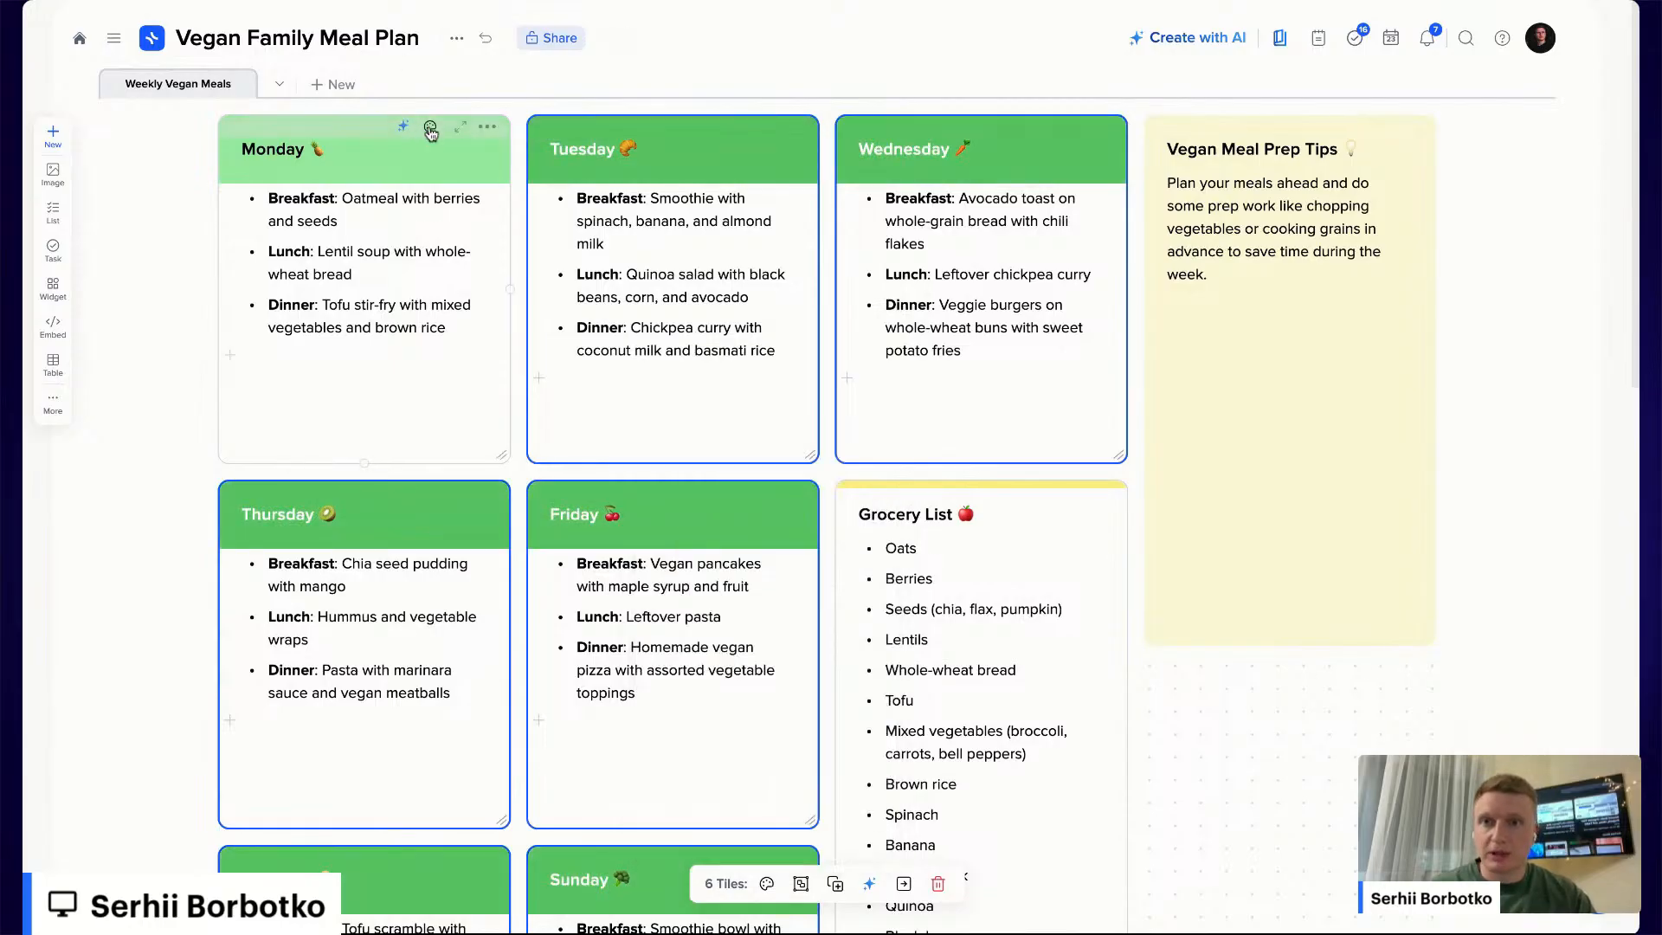
# Set the Monday tile's color to the same darker green as the other day tiles
pyautogui.click(430, 130)
pyautogui.click(1319, 803)
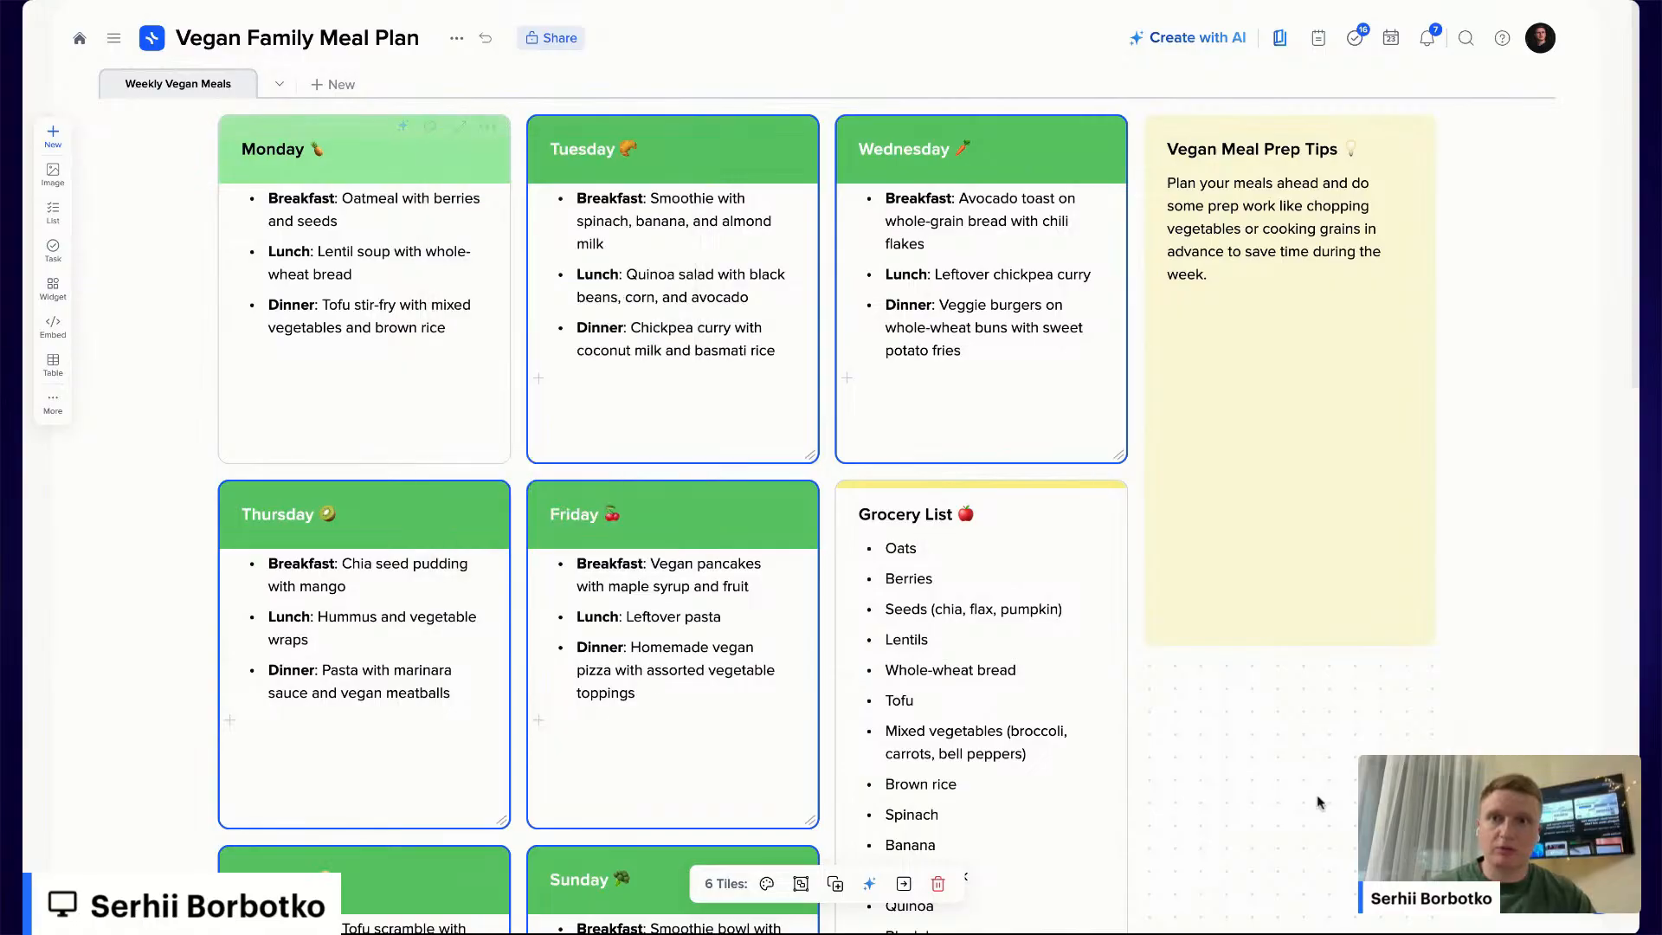
pyautogui.click(430, 127)
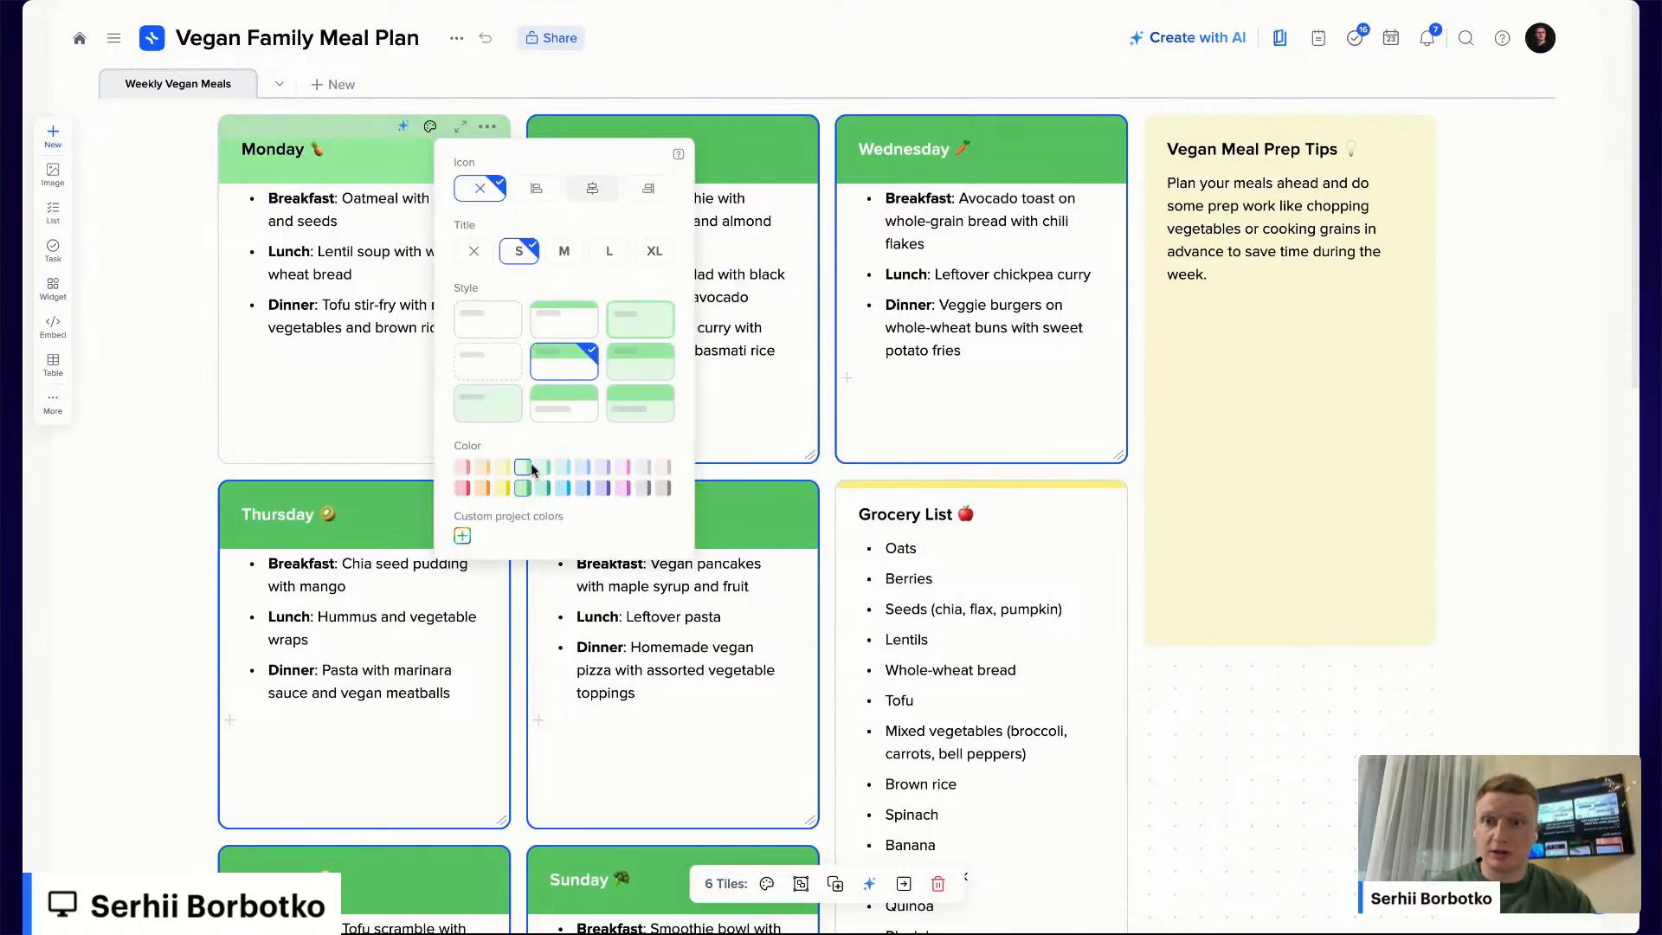
pyautogui.click(872, 467)
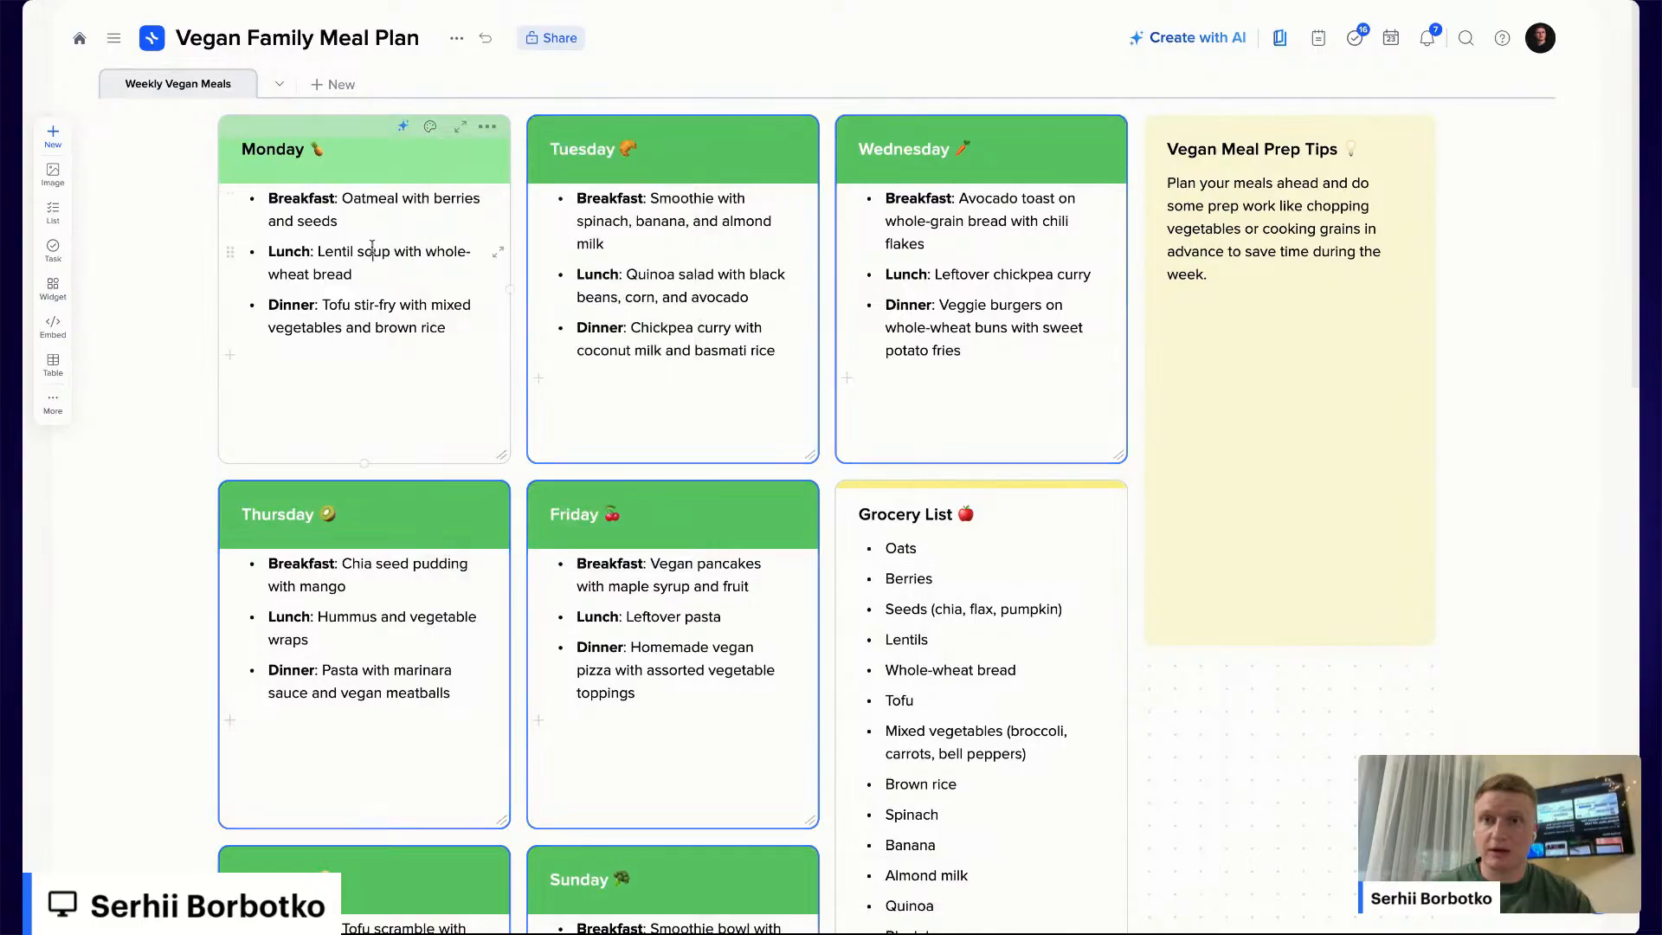
pyautogui.click(435, 132)
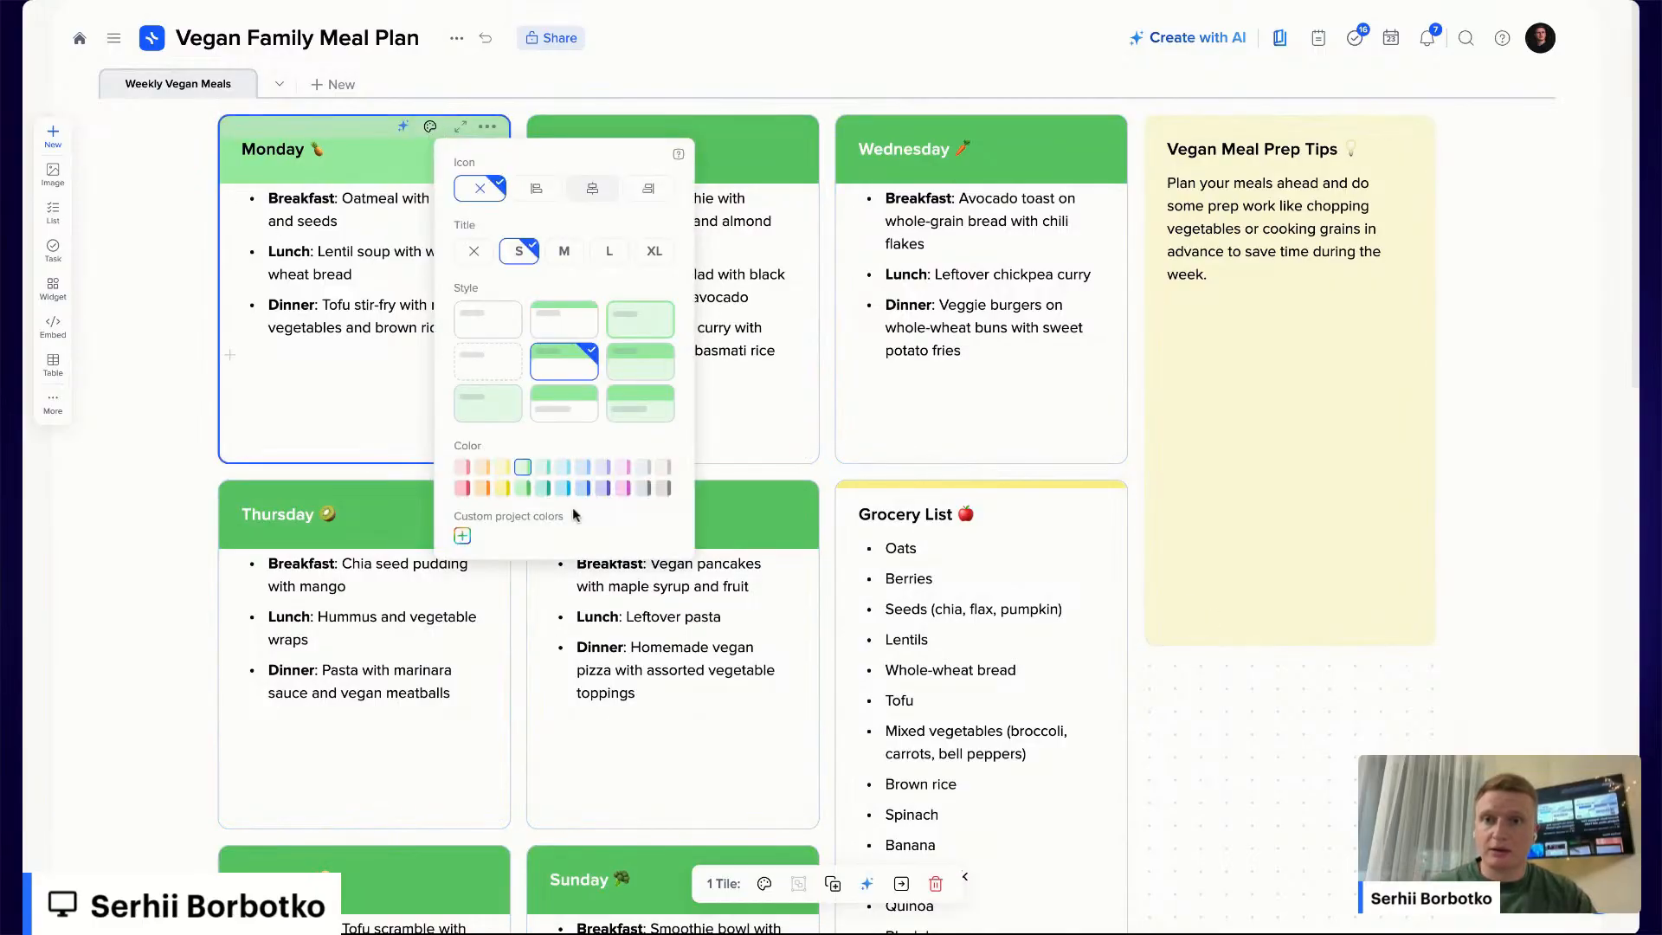
pyautogui.click(519, 505)
pyautogui.click(1288, 683)
# Draw a blank tile in the empty area below the Saturday and Sunday tiles, and delete it
pyautogui.scroll(-5, 1286, 680)
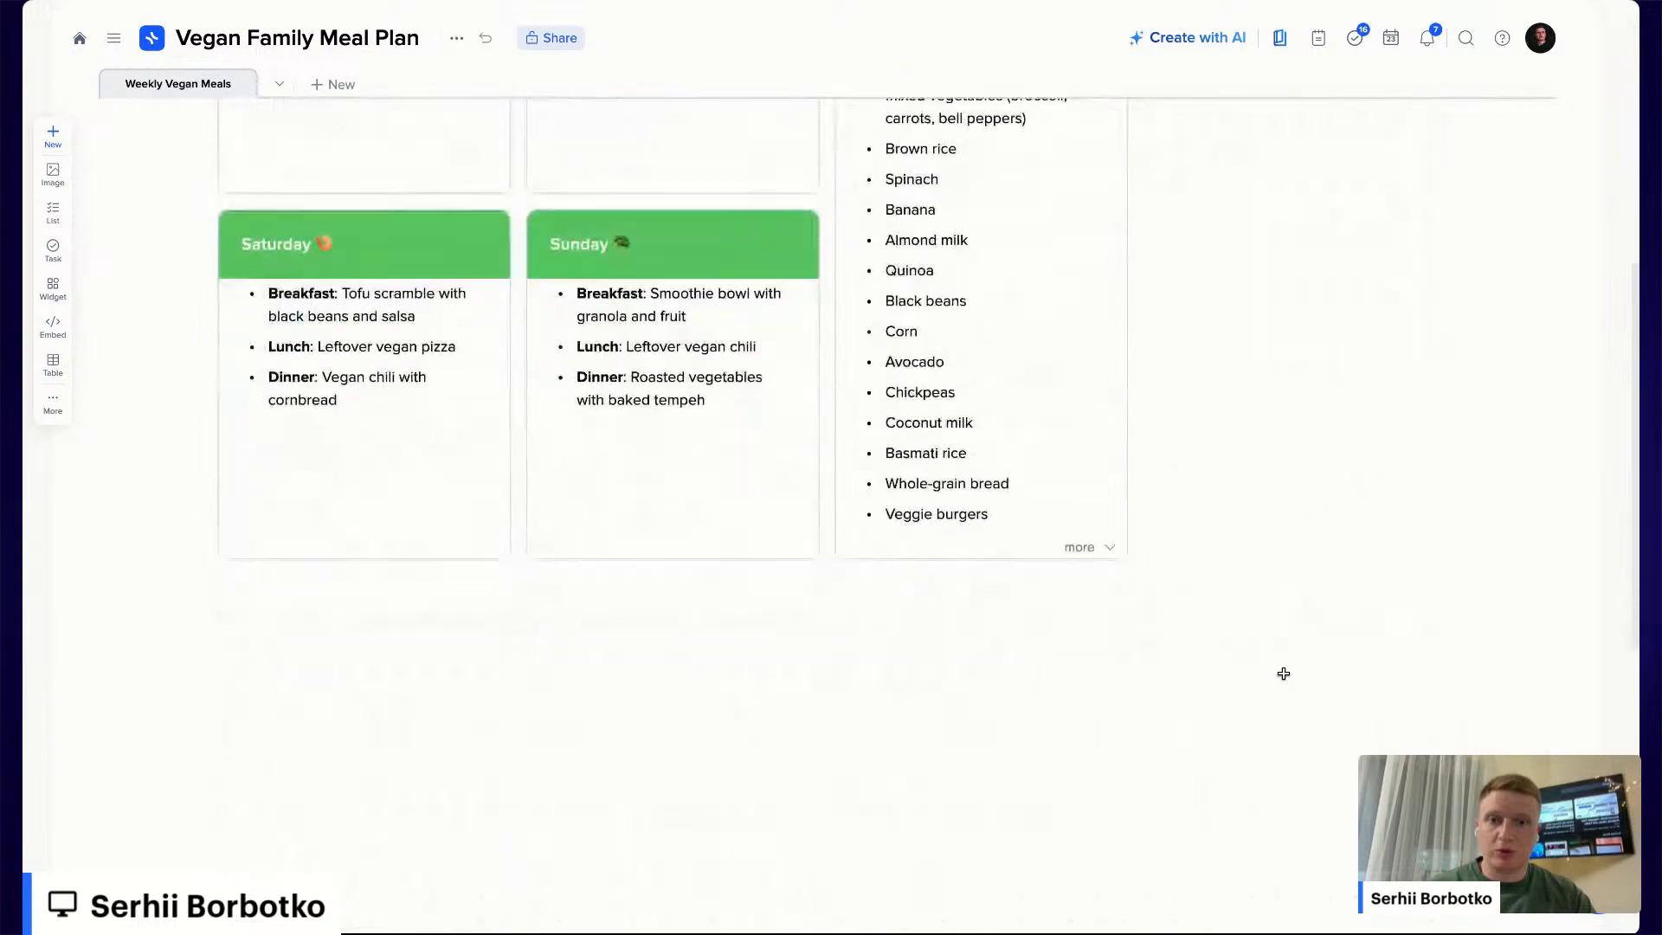
pyautogui.scroll(5, 1284, 673)
pyautogui.scroll(-6, 1283, 674)
pyautogui.moveTo(424, 506); pyautogui.dragTo(1050, 857)
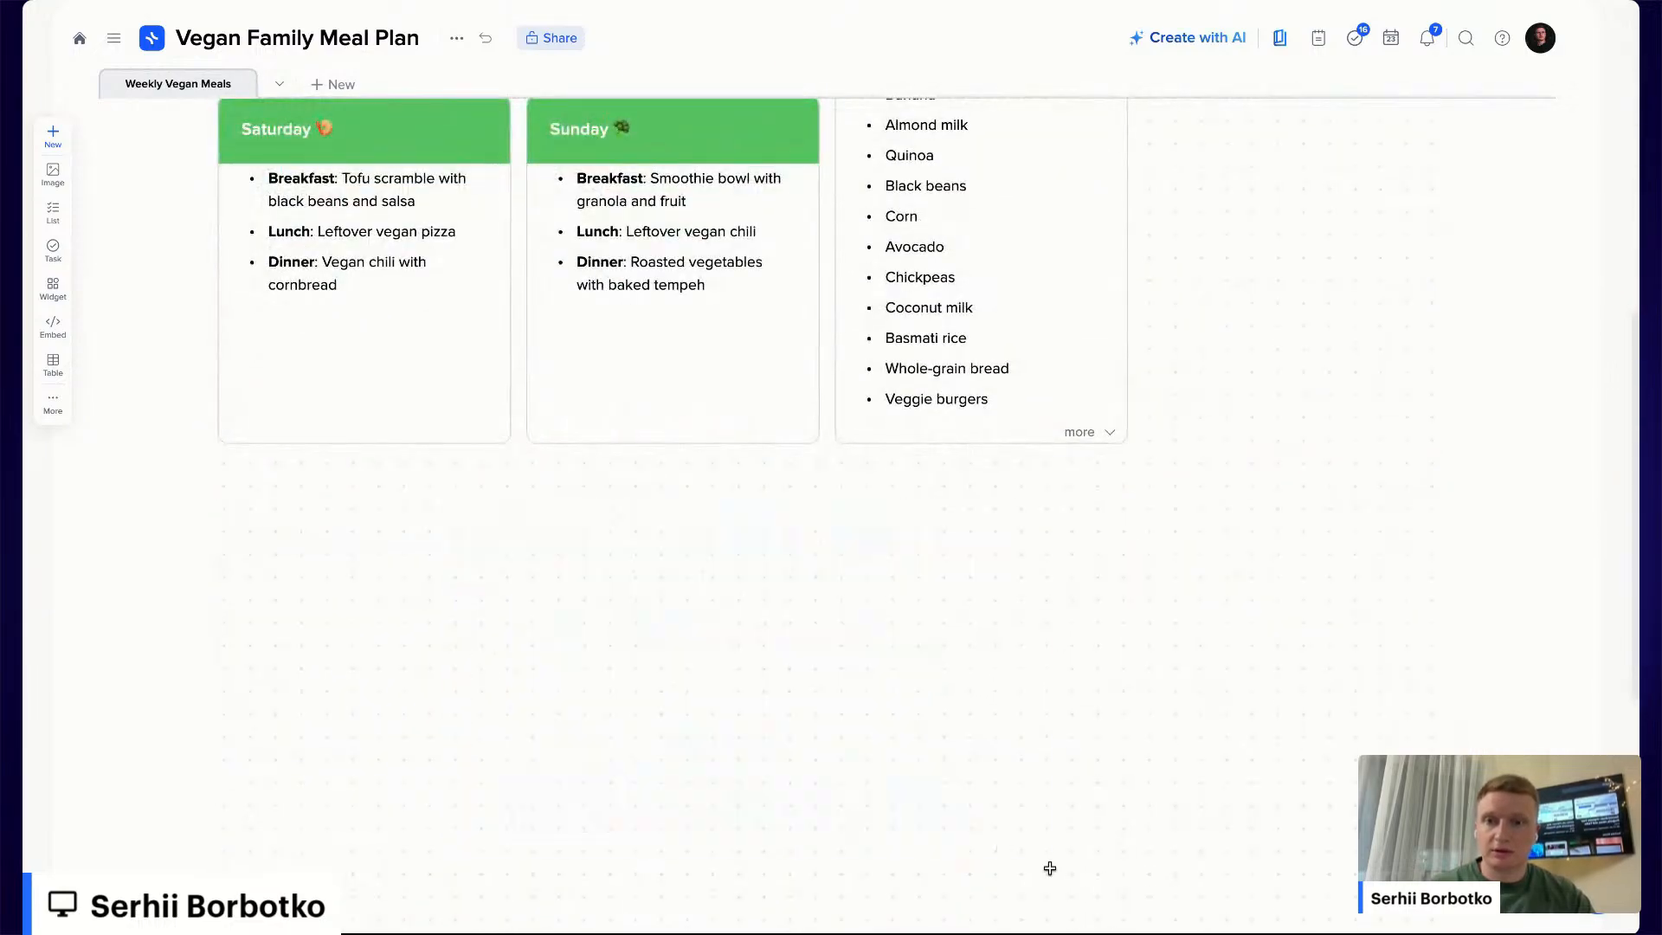
pyautogui.click(1026, 519)
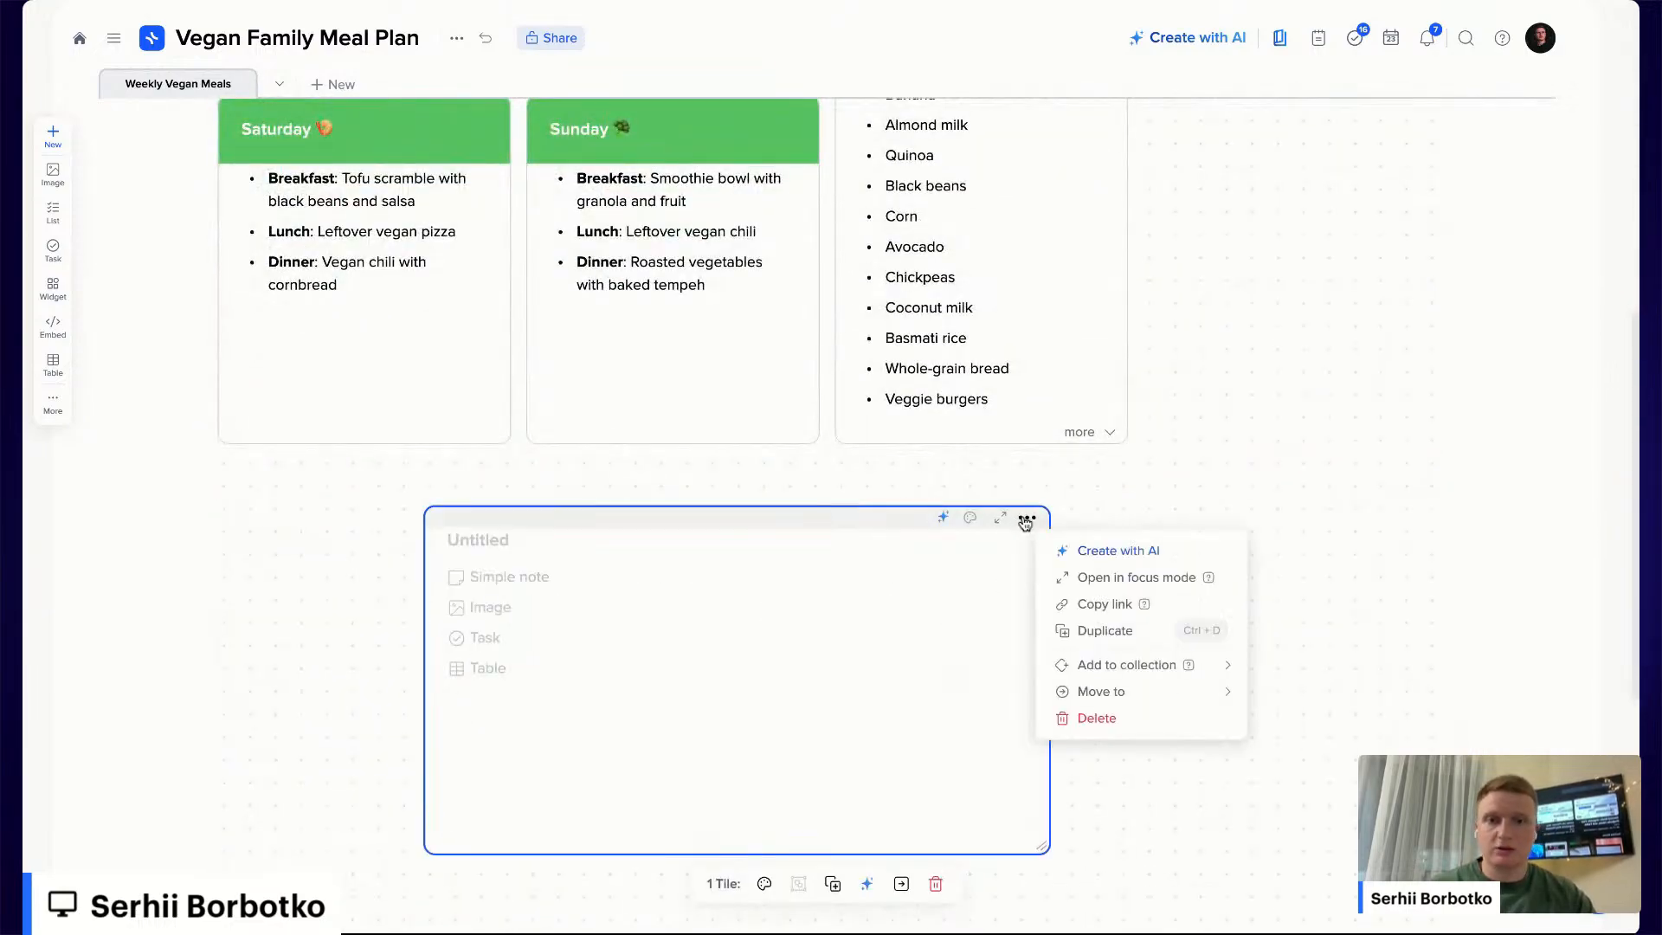
pyautogui.click(1123, 719)
pyautogui.scroll(5, 1278, 543)
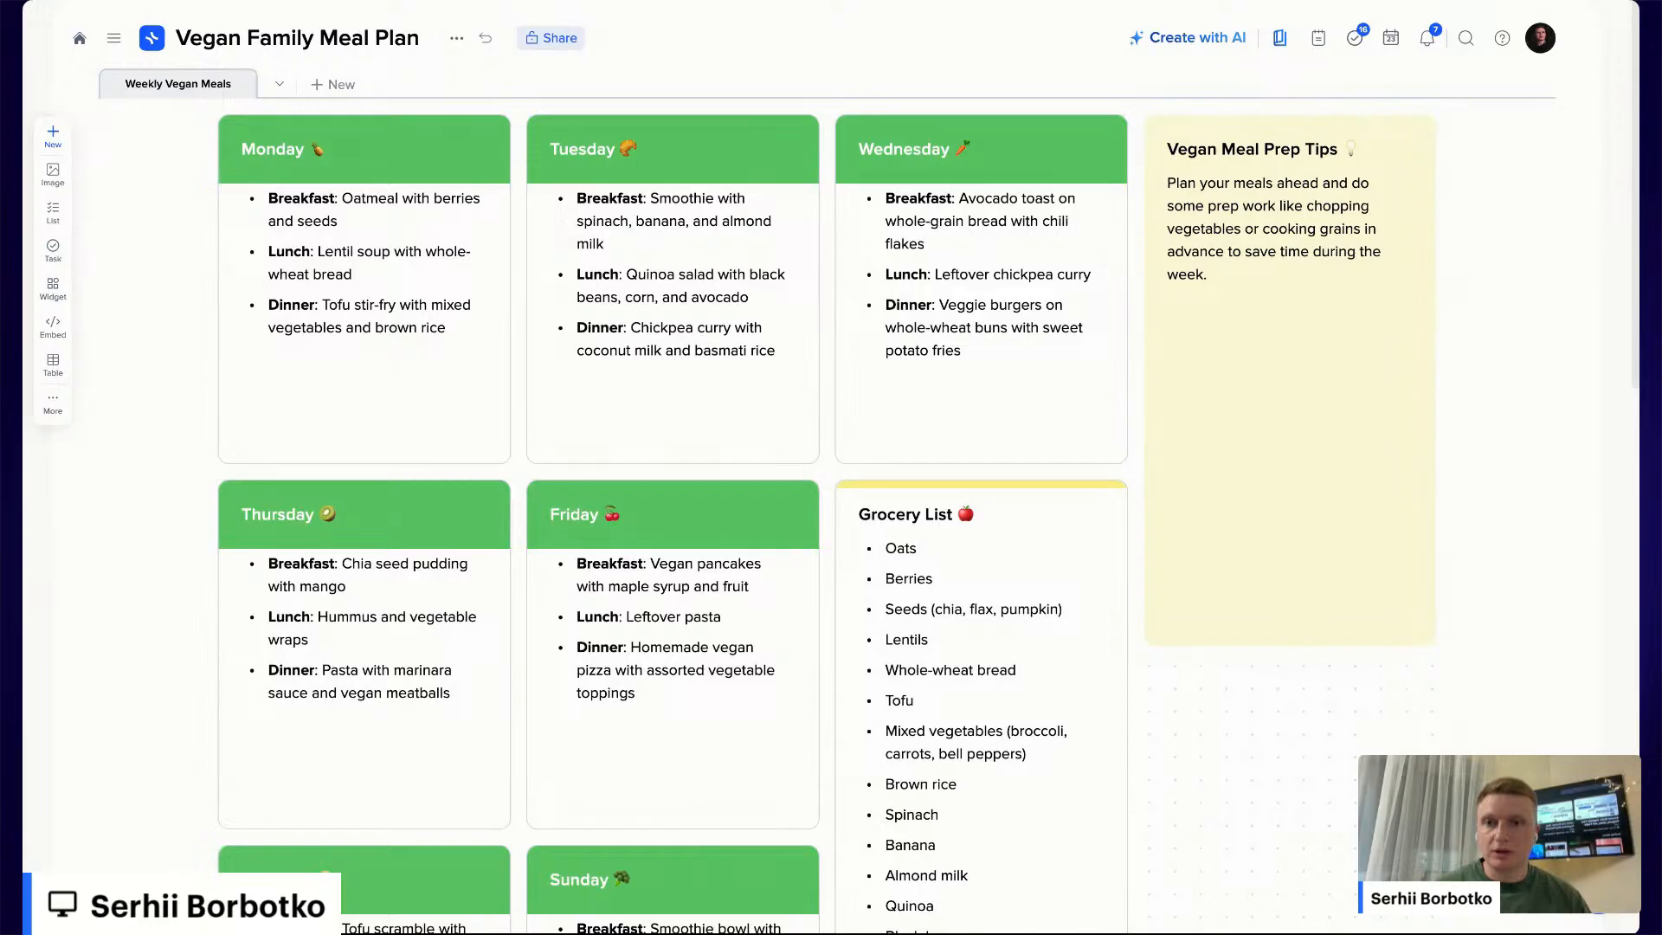
pyautogui.scroll(-2, 1385, 678)
pyautogui.scroll(-3, 1385, 678)
pyautogui.scroll(2, 1385, 678)
pyautogui.scroll(3, 1385, 679)
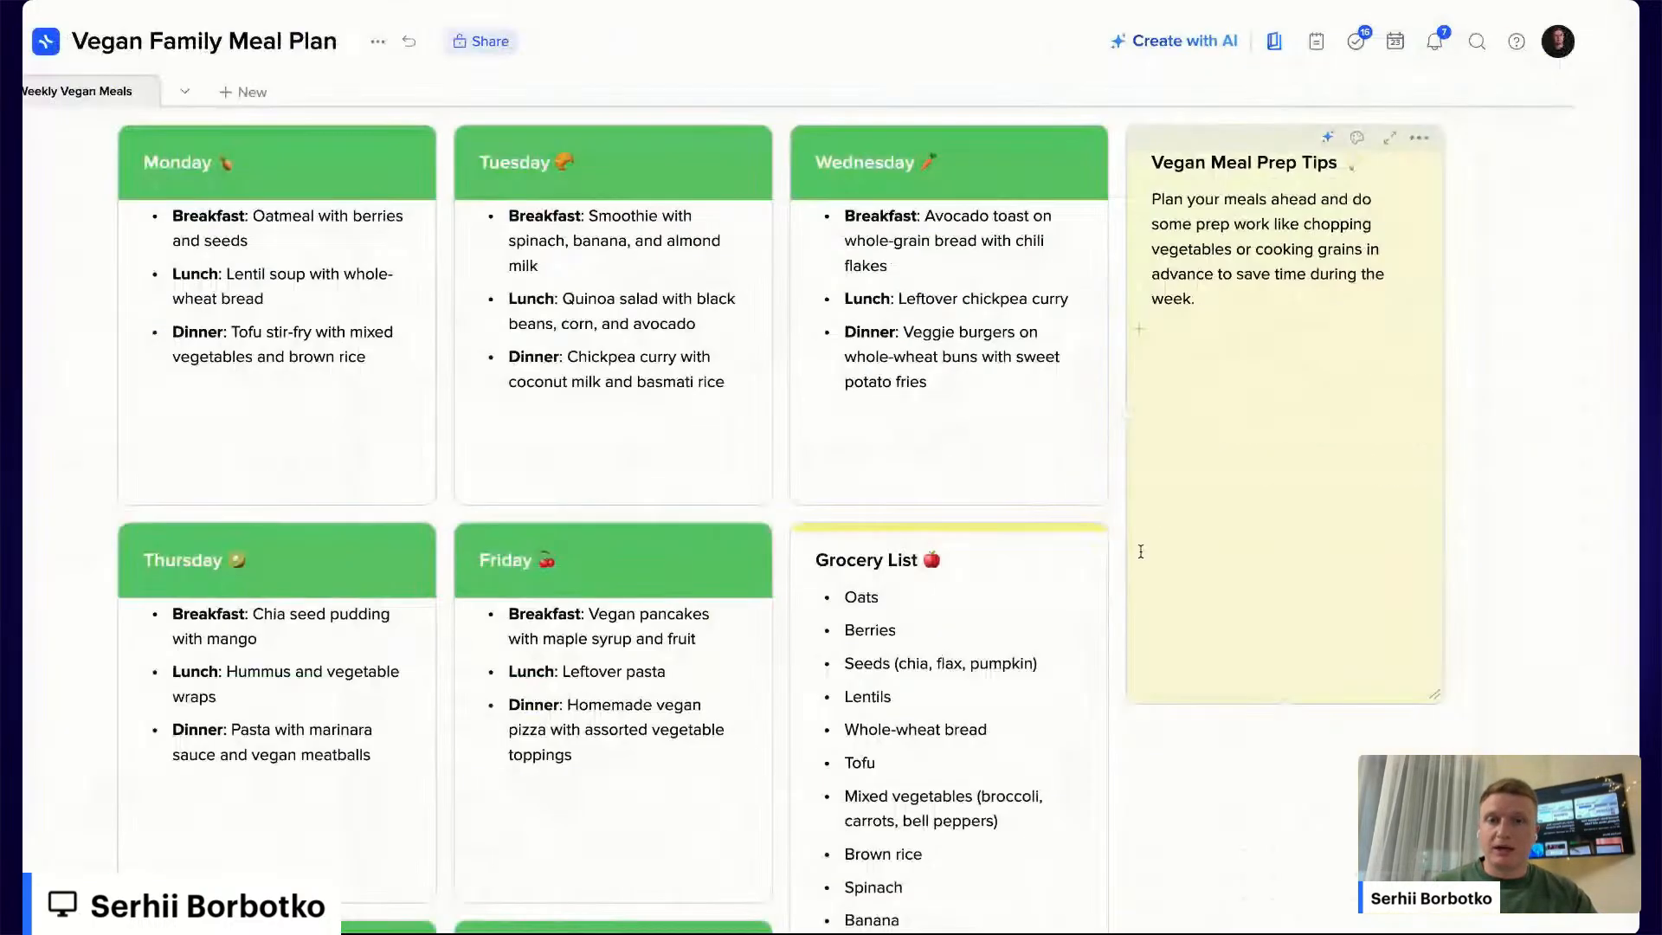
# Generate a new page with AI from the prompt "Create a family trip to Italy from the Netherlands"
pyautogui.click(1192, 49)
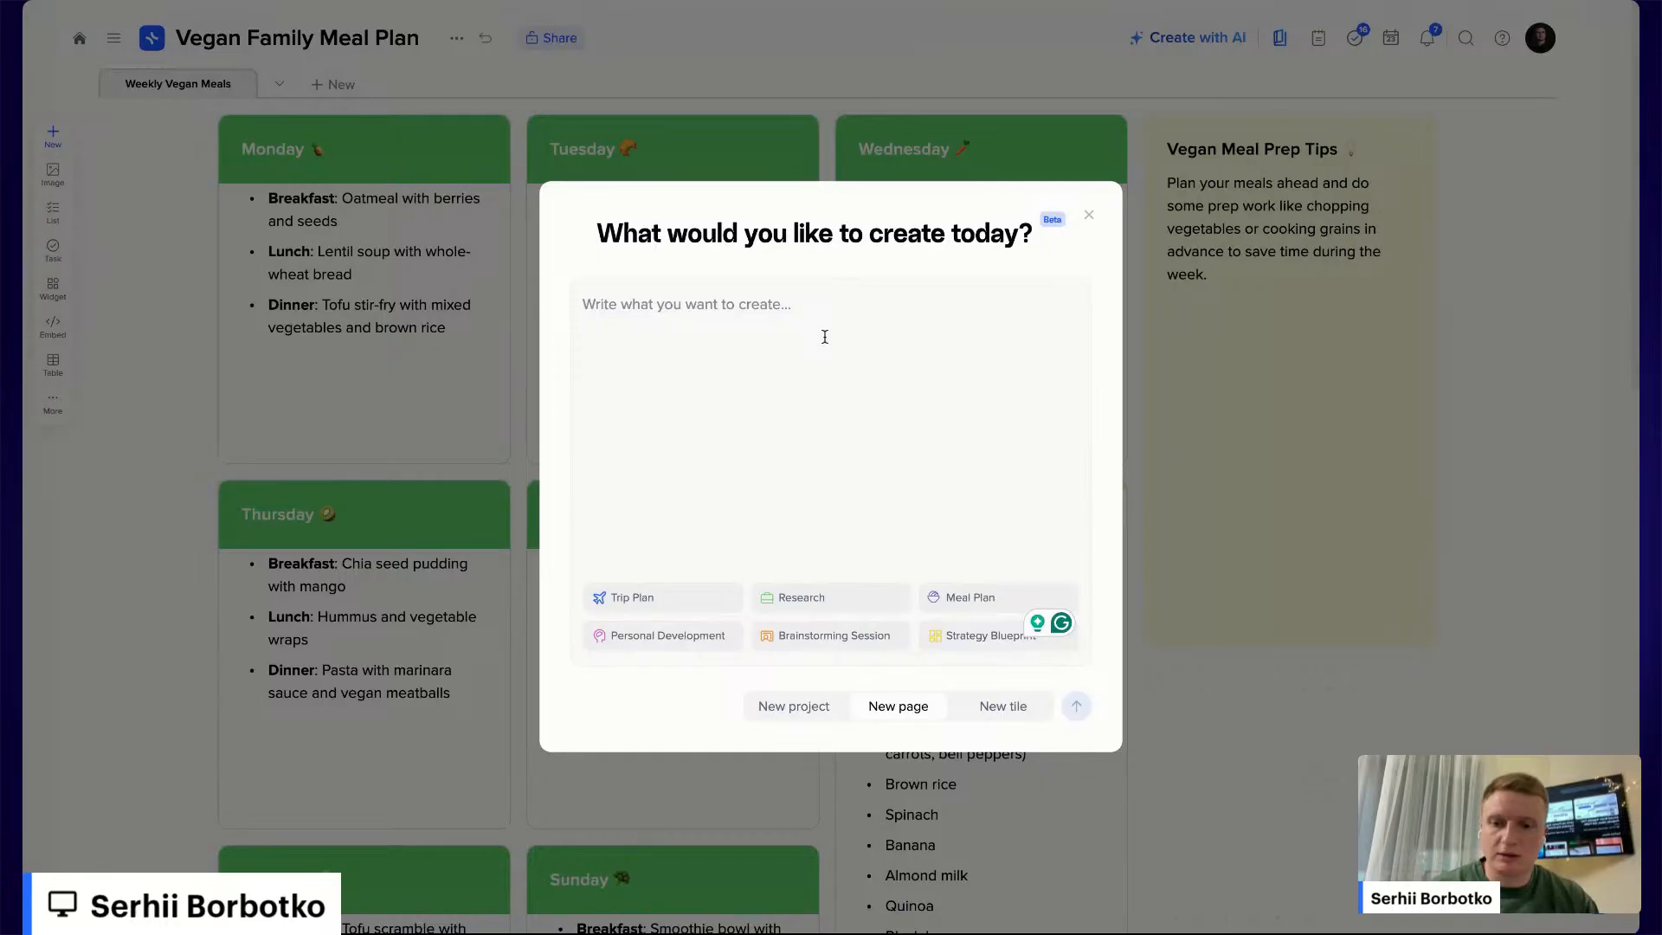
pyautogui.click(825, 337)
pyautogui.write('Create a ')
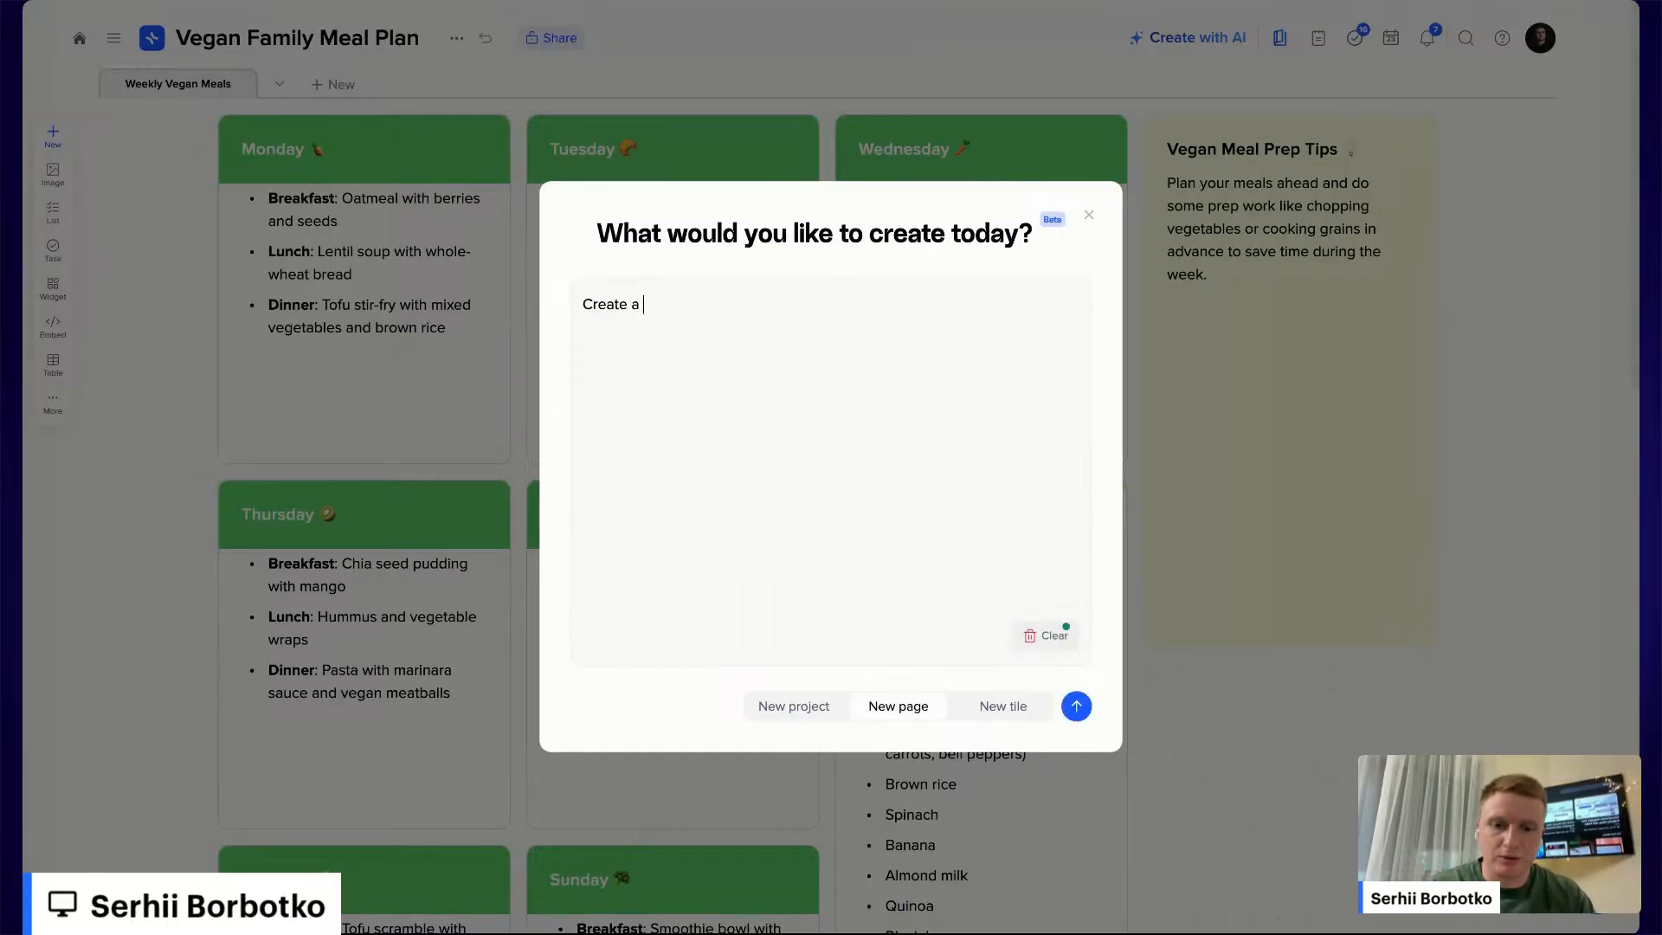
pyautogui.write('fa')
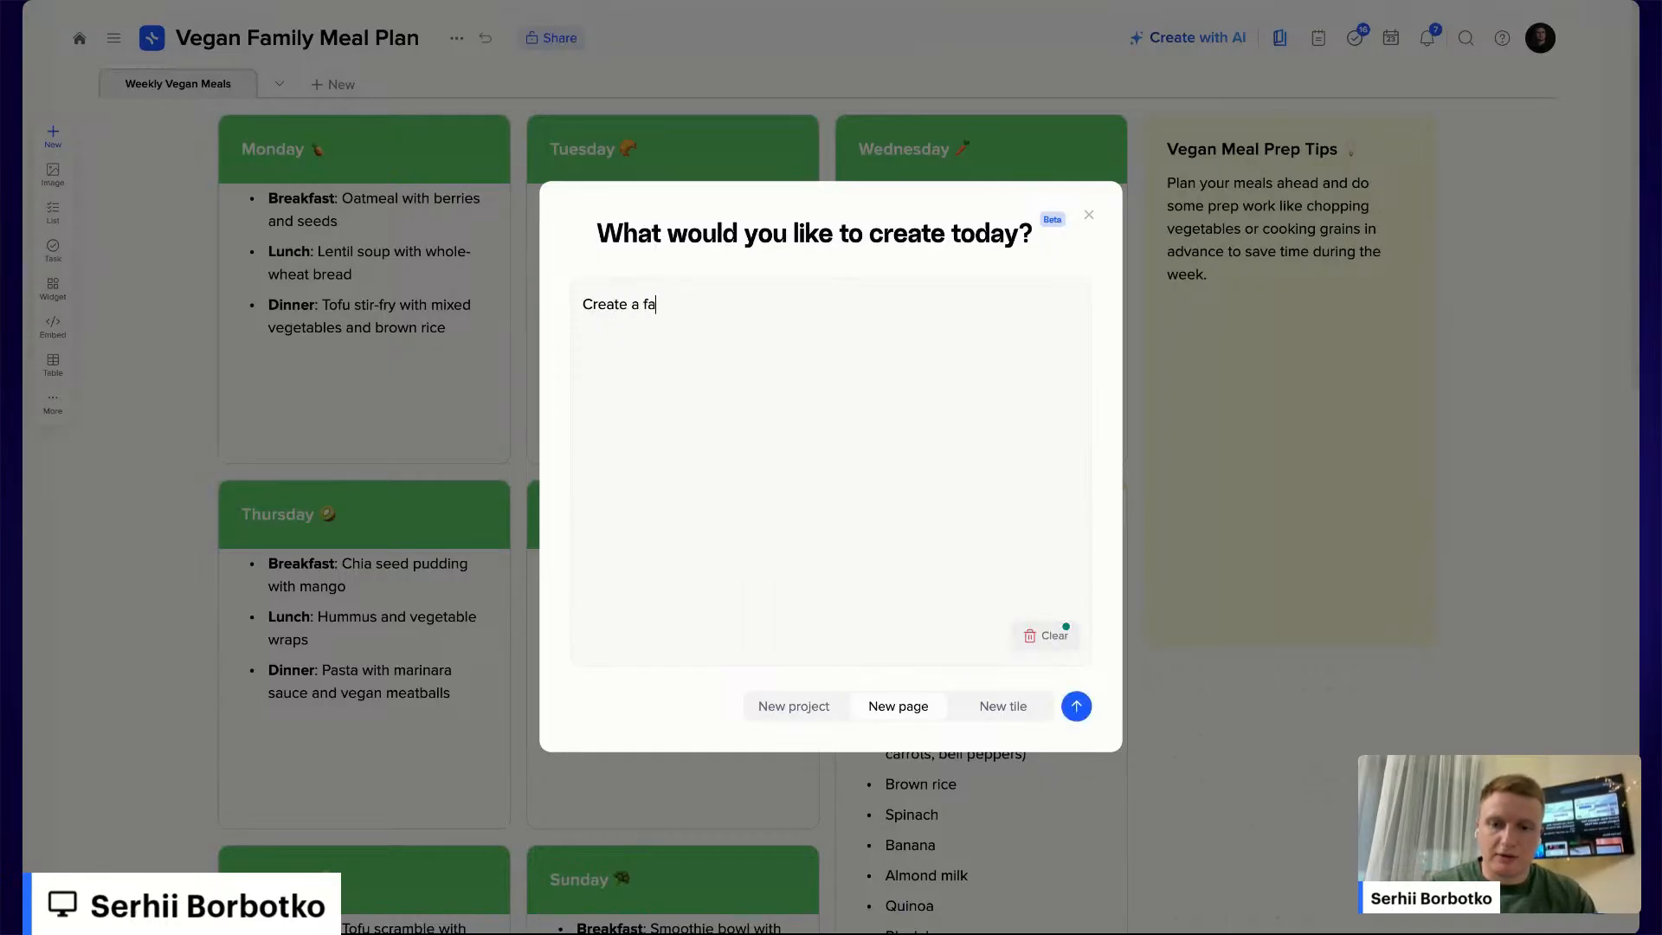
pyautogui.write('mily trip to ')
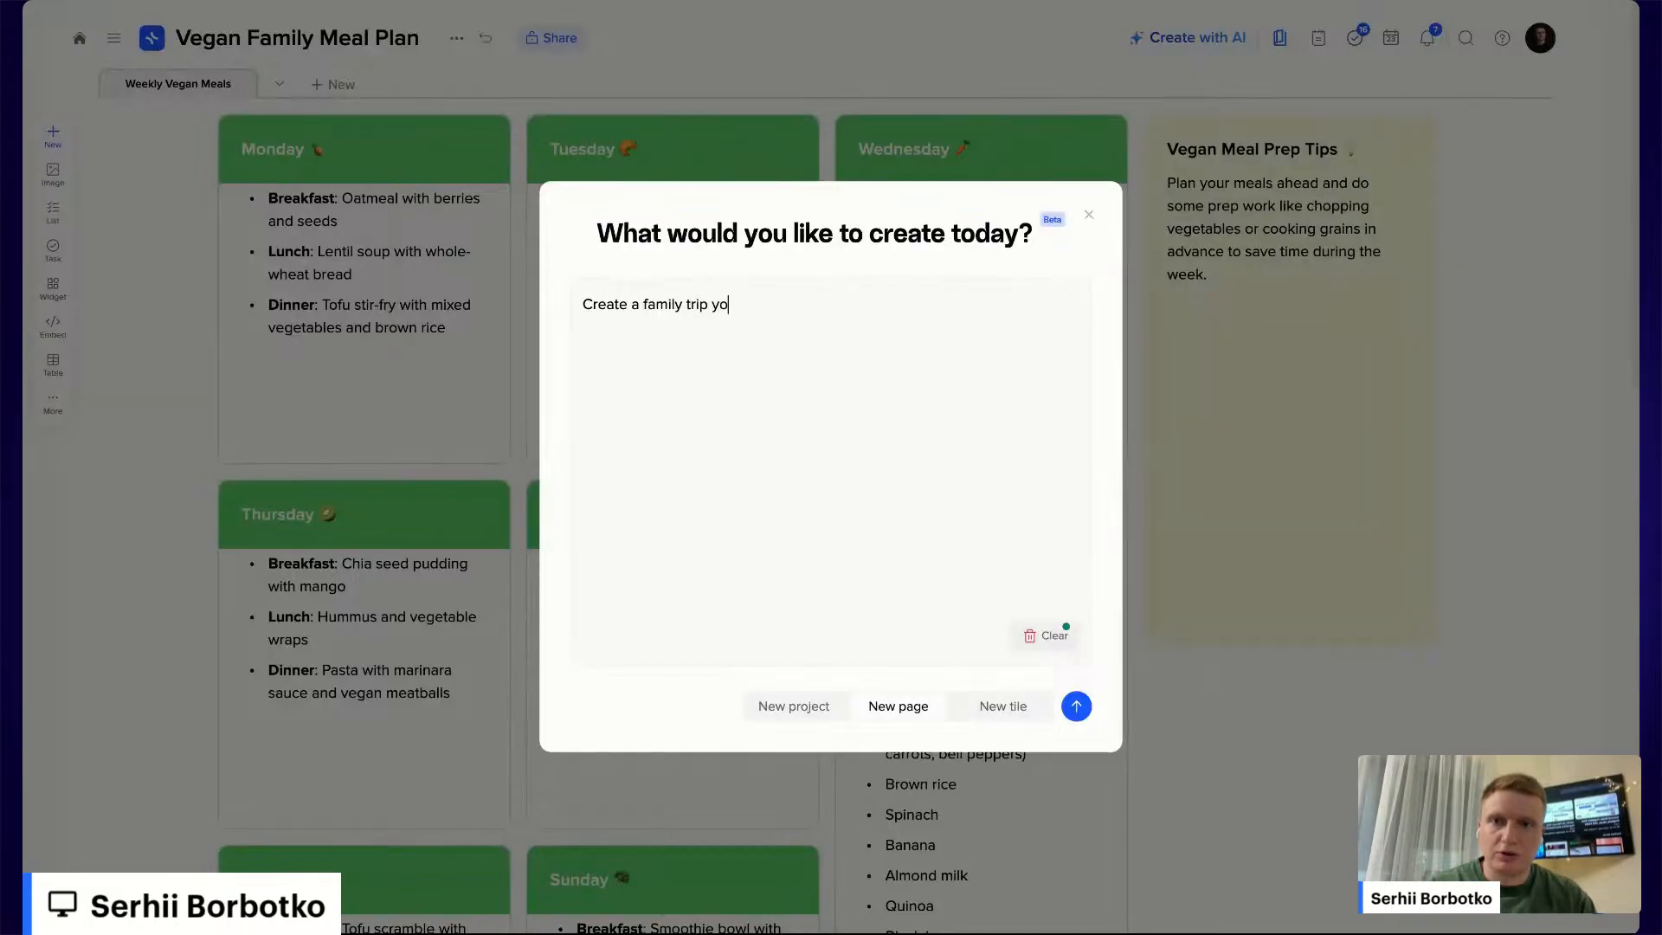
pyautogui.write('Italy from the Netherlands')
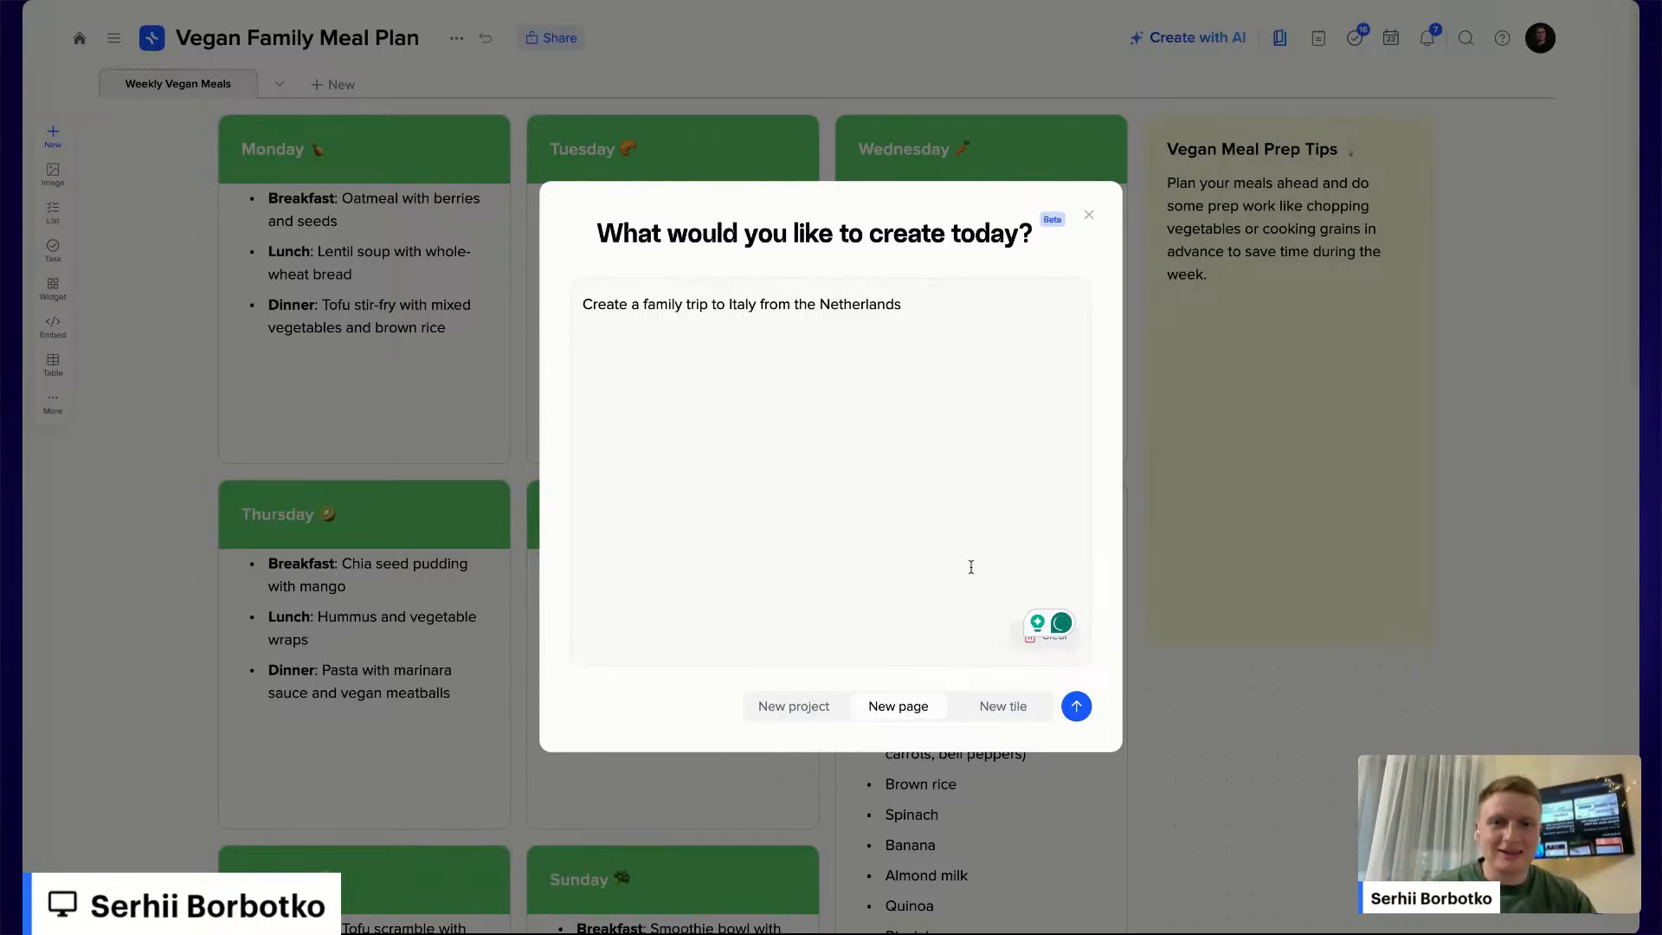
pyautogui.click(1082, 718)
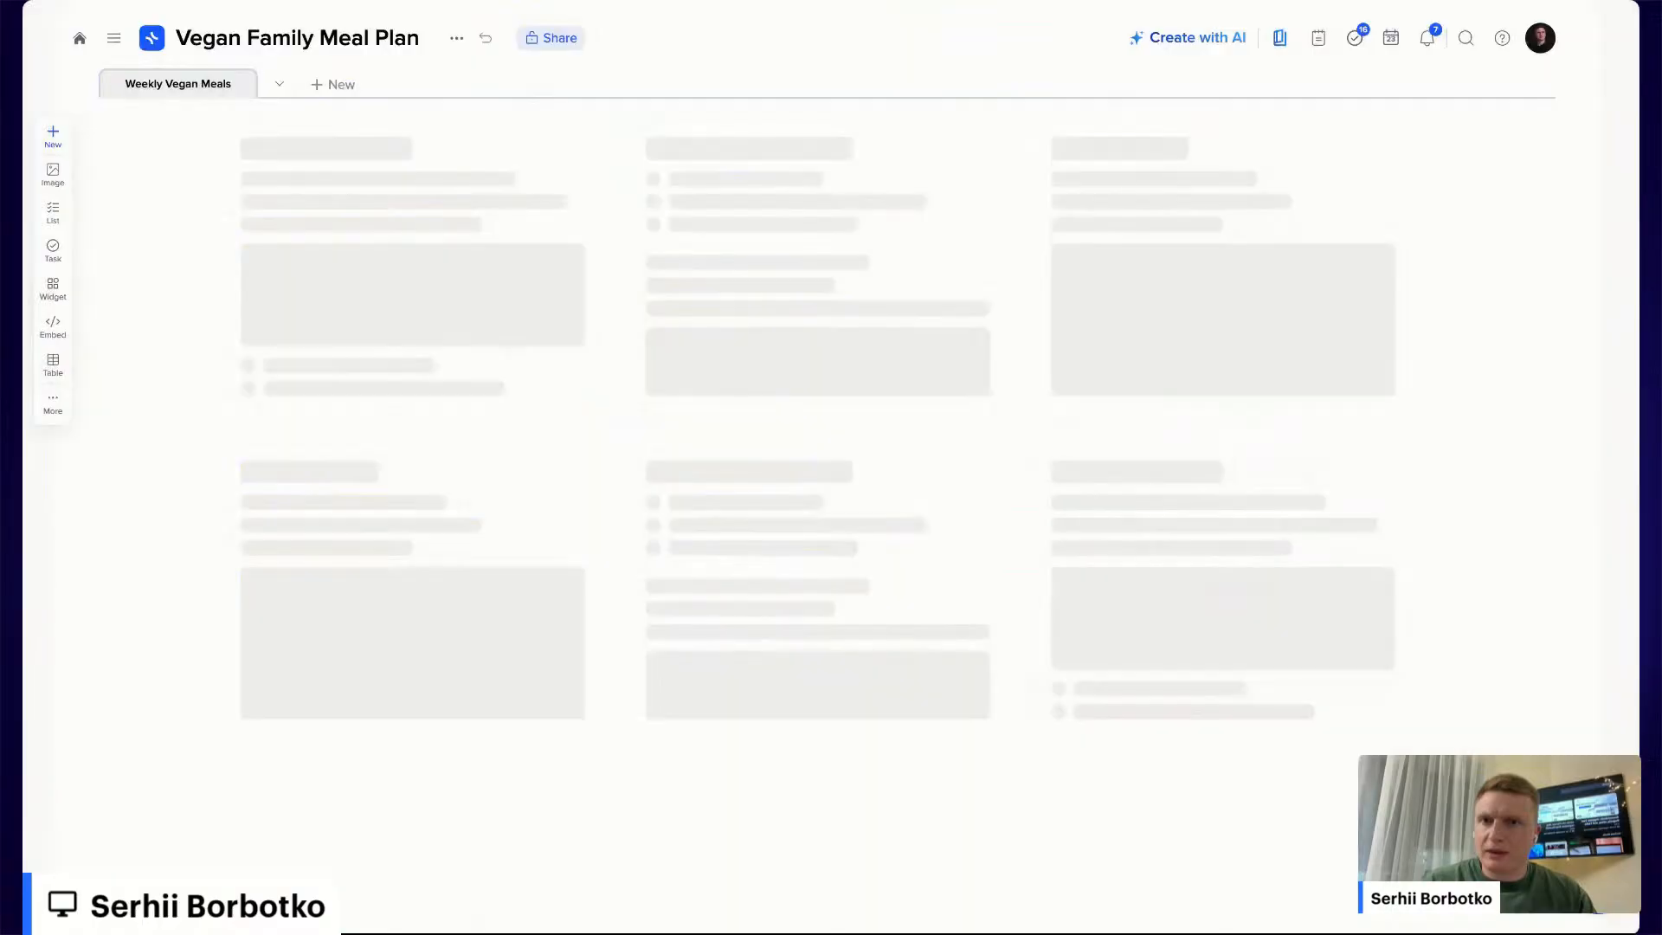
# Look through the generated Italian Adventure page, from the Day 1 tile down to the Travel Resources tile
pyautogui.scroll(-3, 950, 392)
pyautogui.scroll(-10, 950, 392)
pyautogui.scroll(-2, 950, 646)
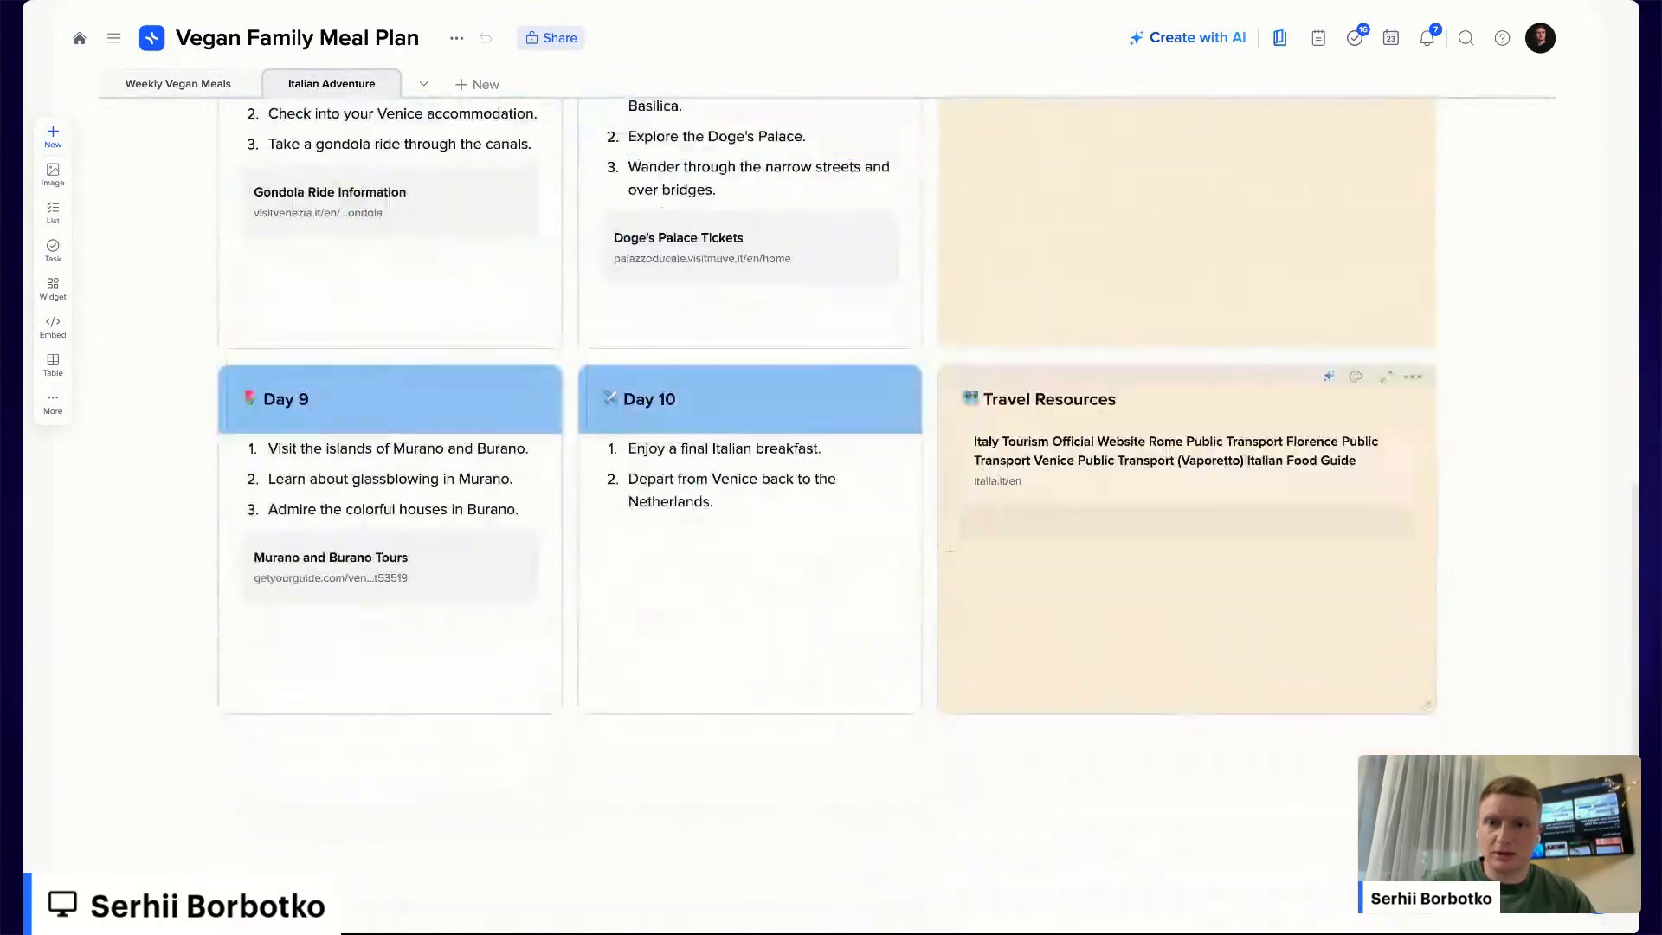
pyautogui.scroll(14, 950, 645)
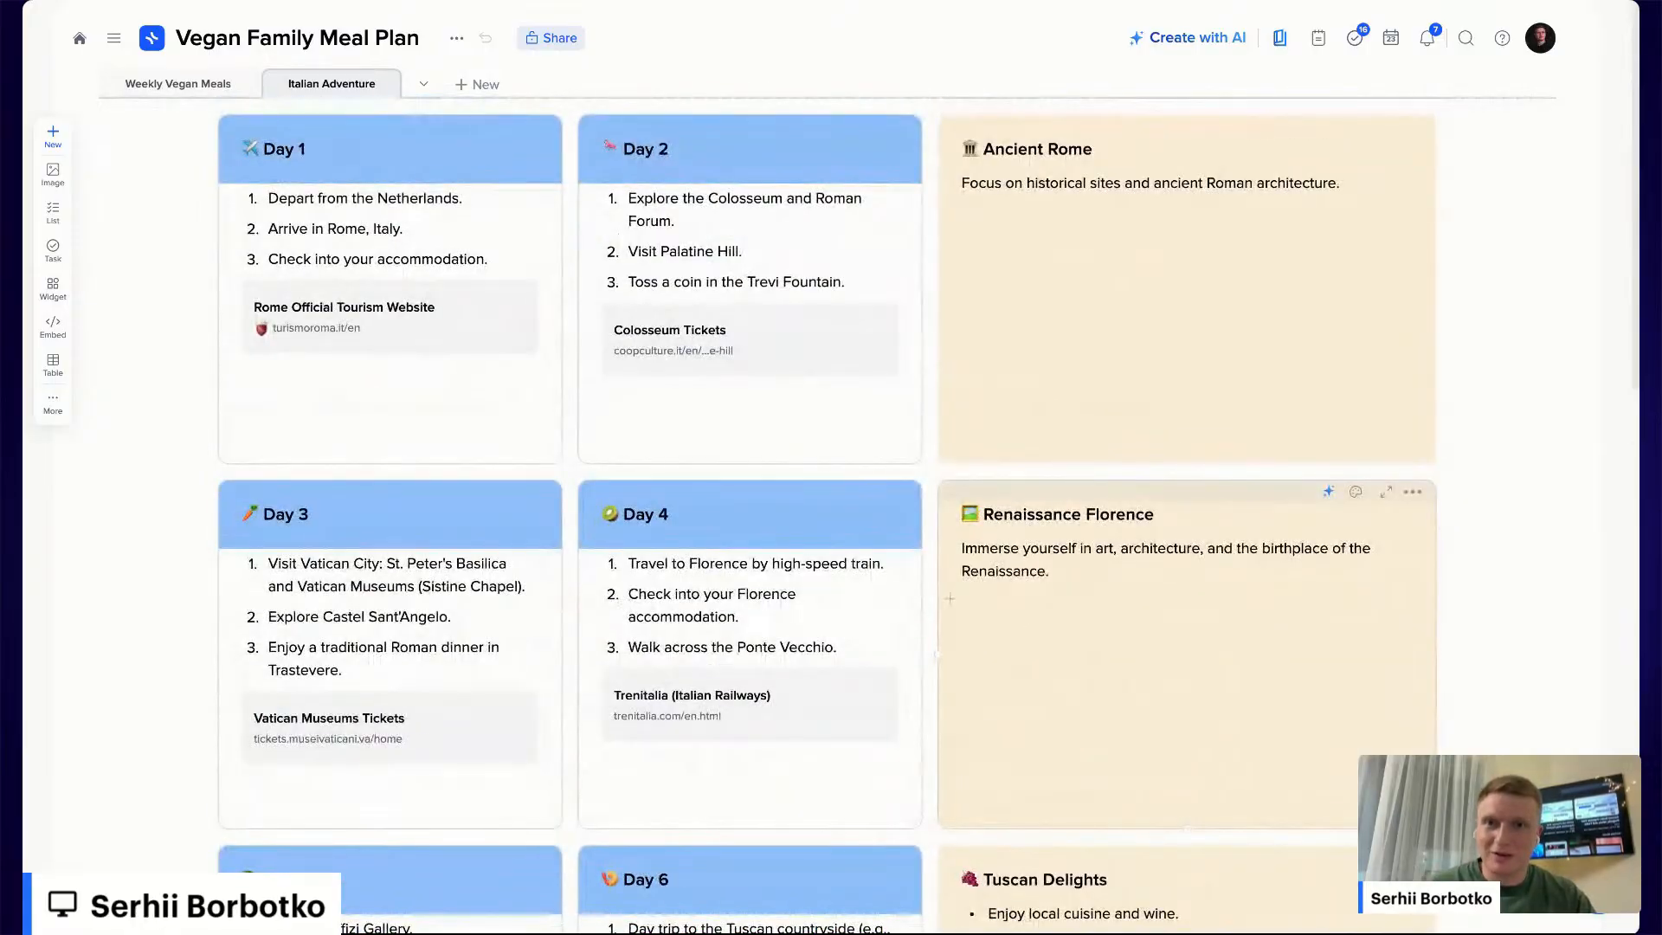
pyautogui.scroll(-11, 950, 598)
pyautogui.scroll(11, 949, 598)
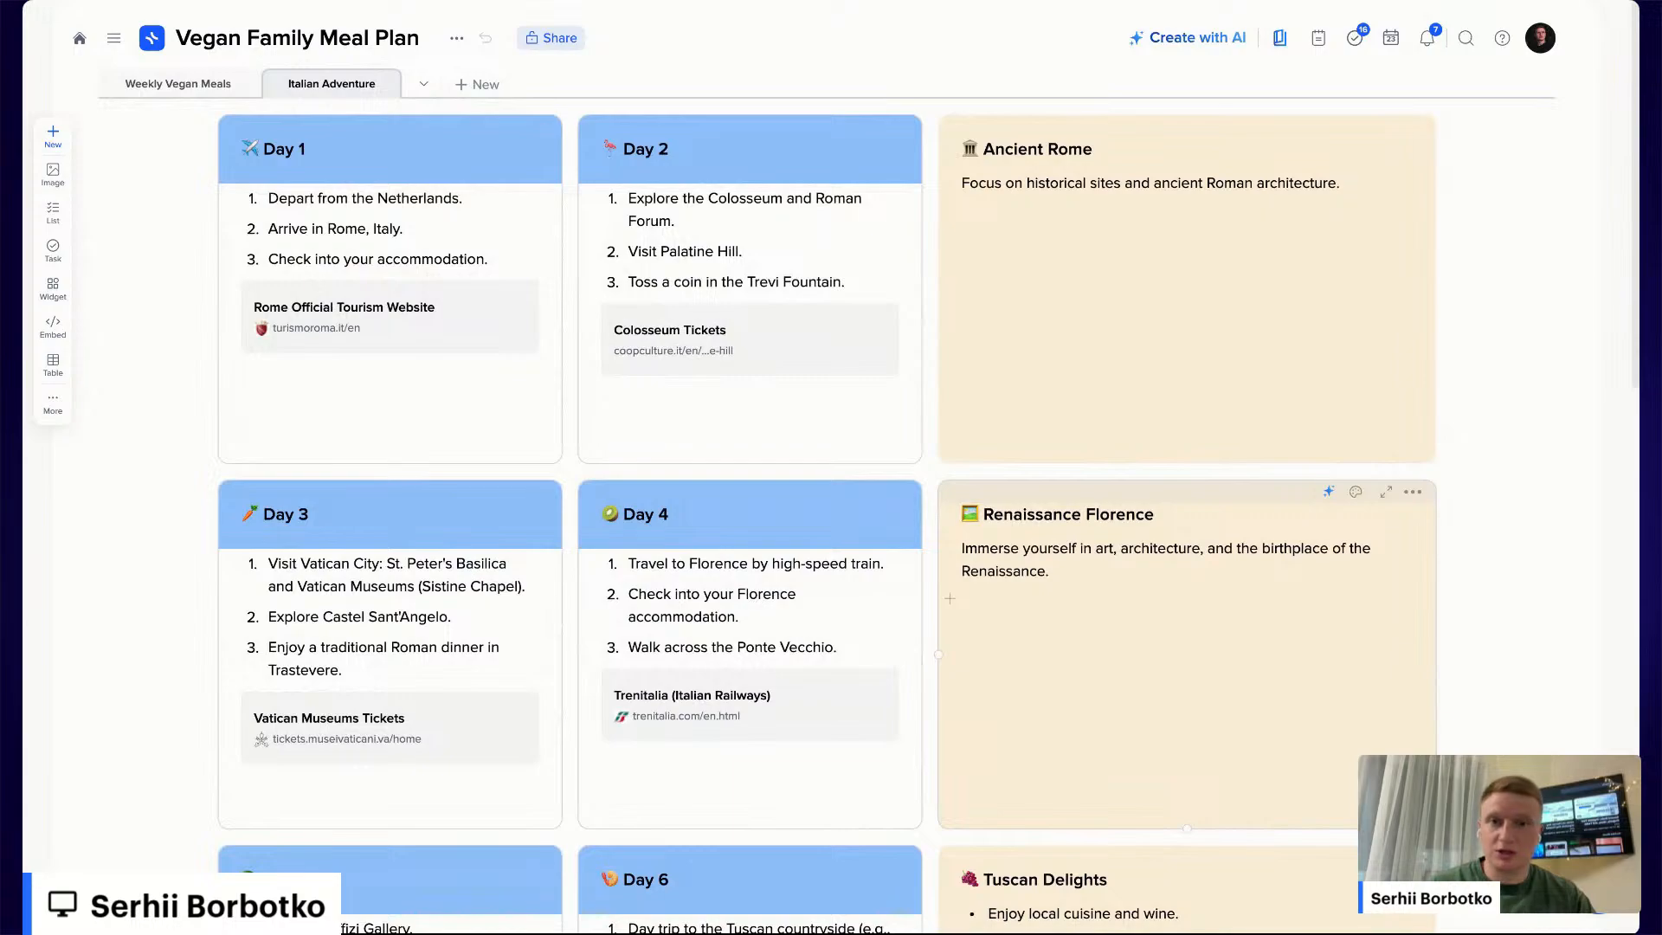
pyautogui.scroll(-12, 949, 599)
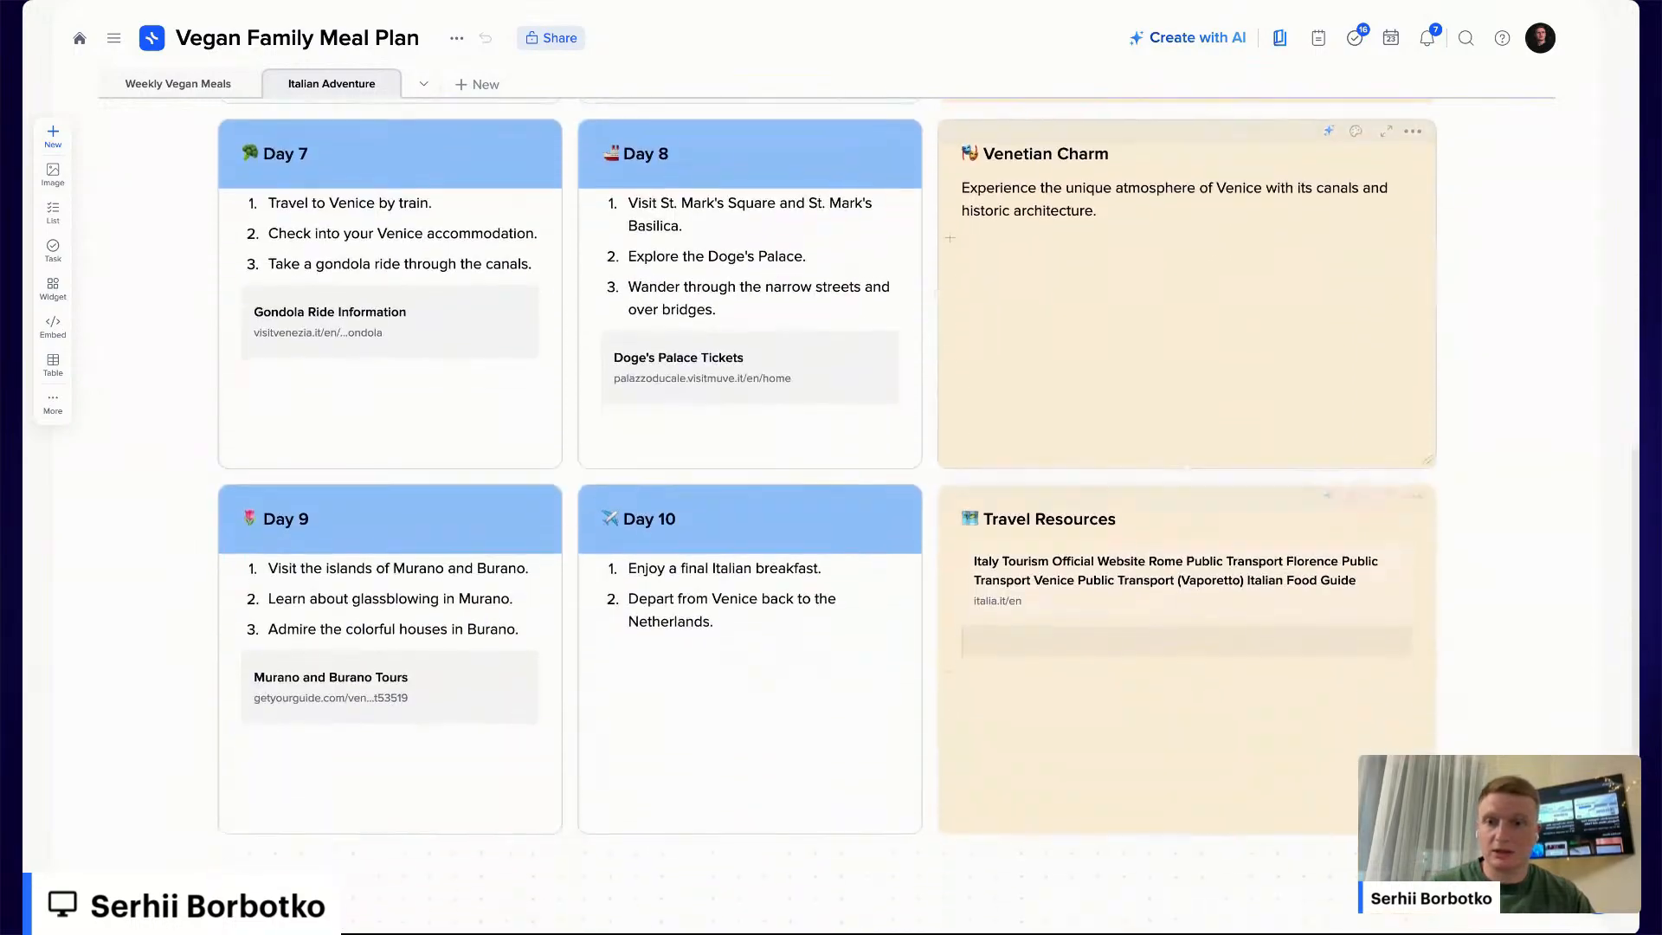
pyautogui.scroll(12, 949, 257)
# Compare the Weekly Vegan Meals and Italian Adventure pages, ending on Weekly Vegan Meals
pyautogui.click(180, 84)
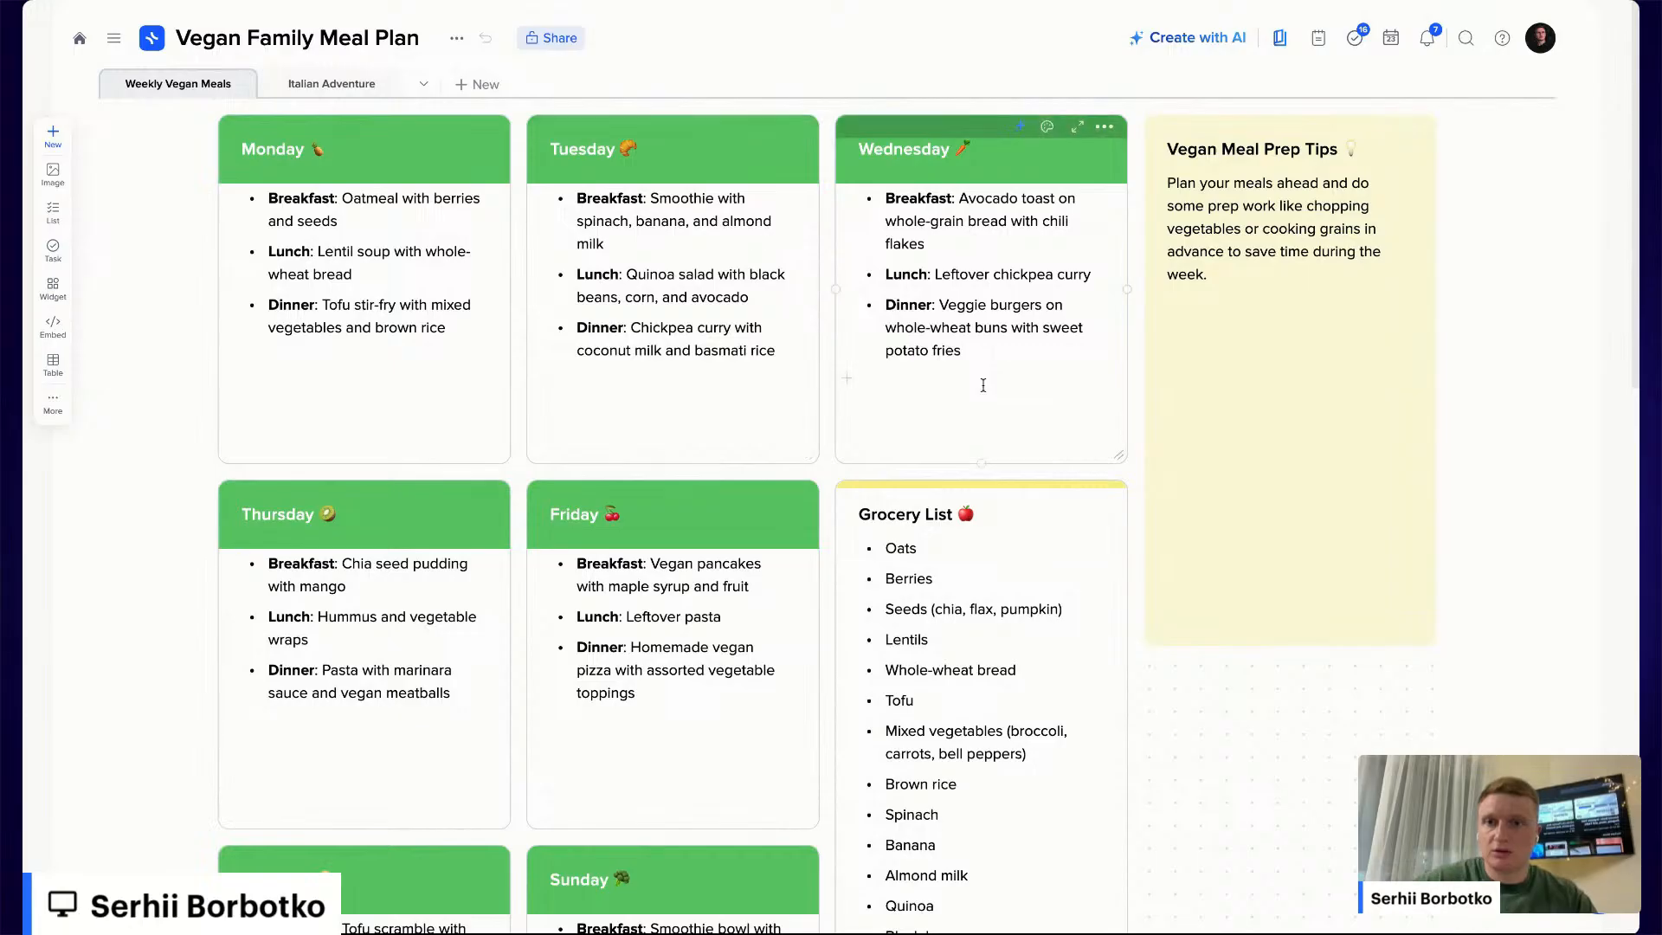
pyautogui.scroll(-2, 957, 690)
pyautogui.scroll(2, 630, 393)
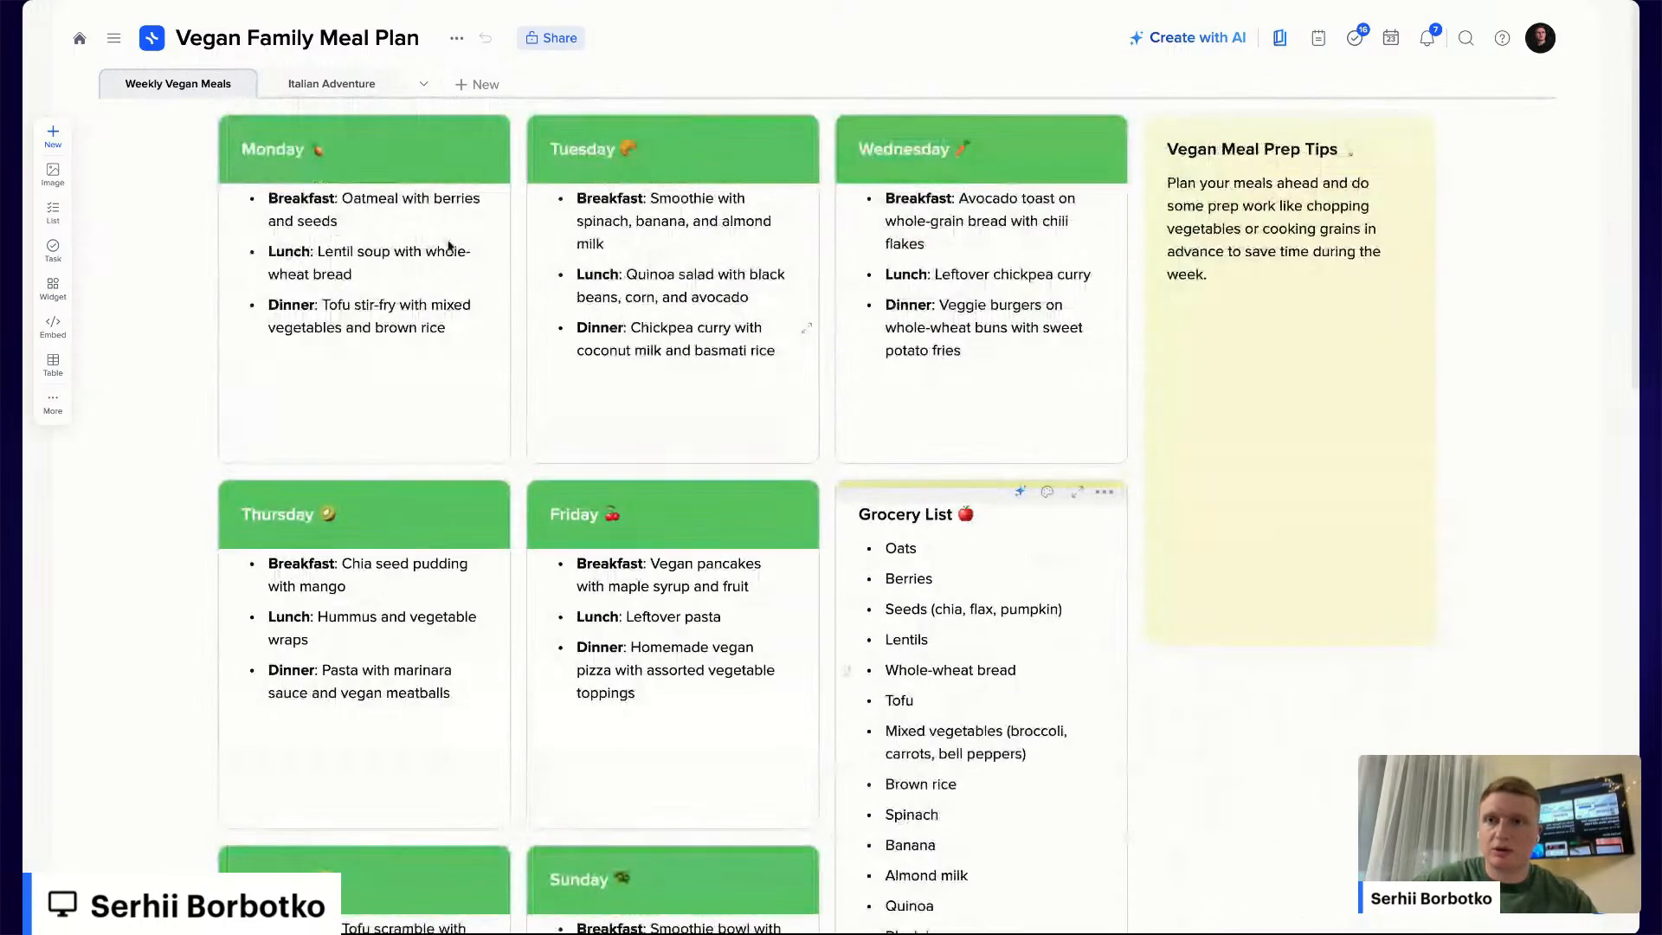
pyautogui.click(342, 86)
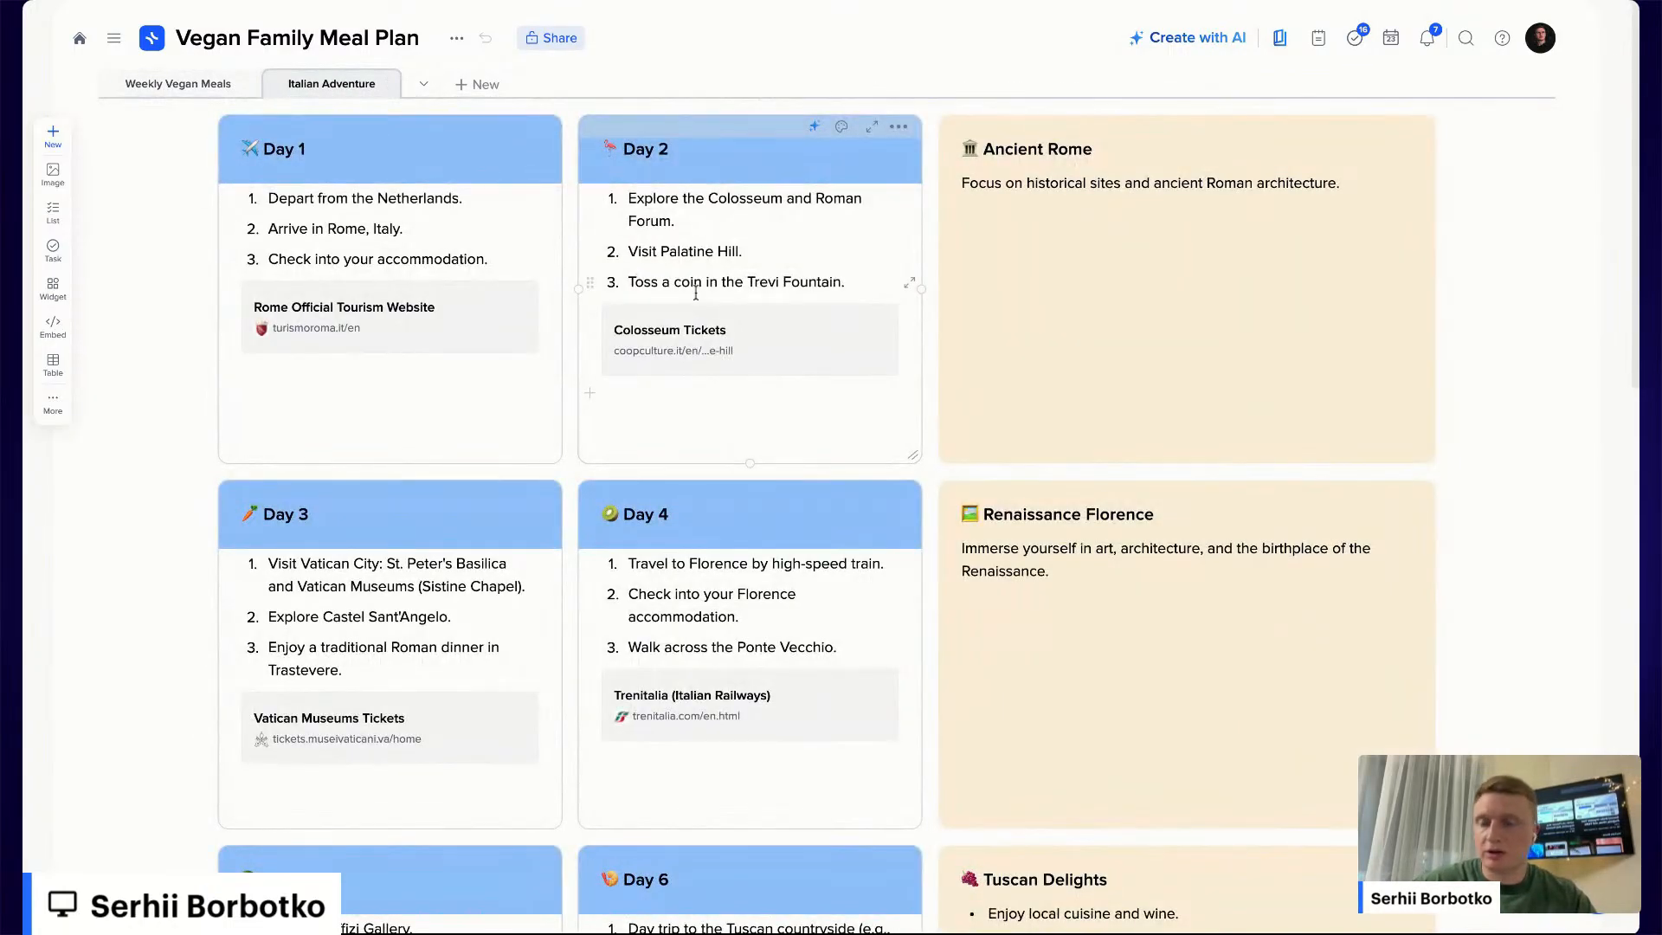
pyautogui.click(173, 90)
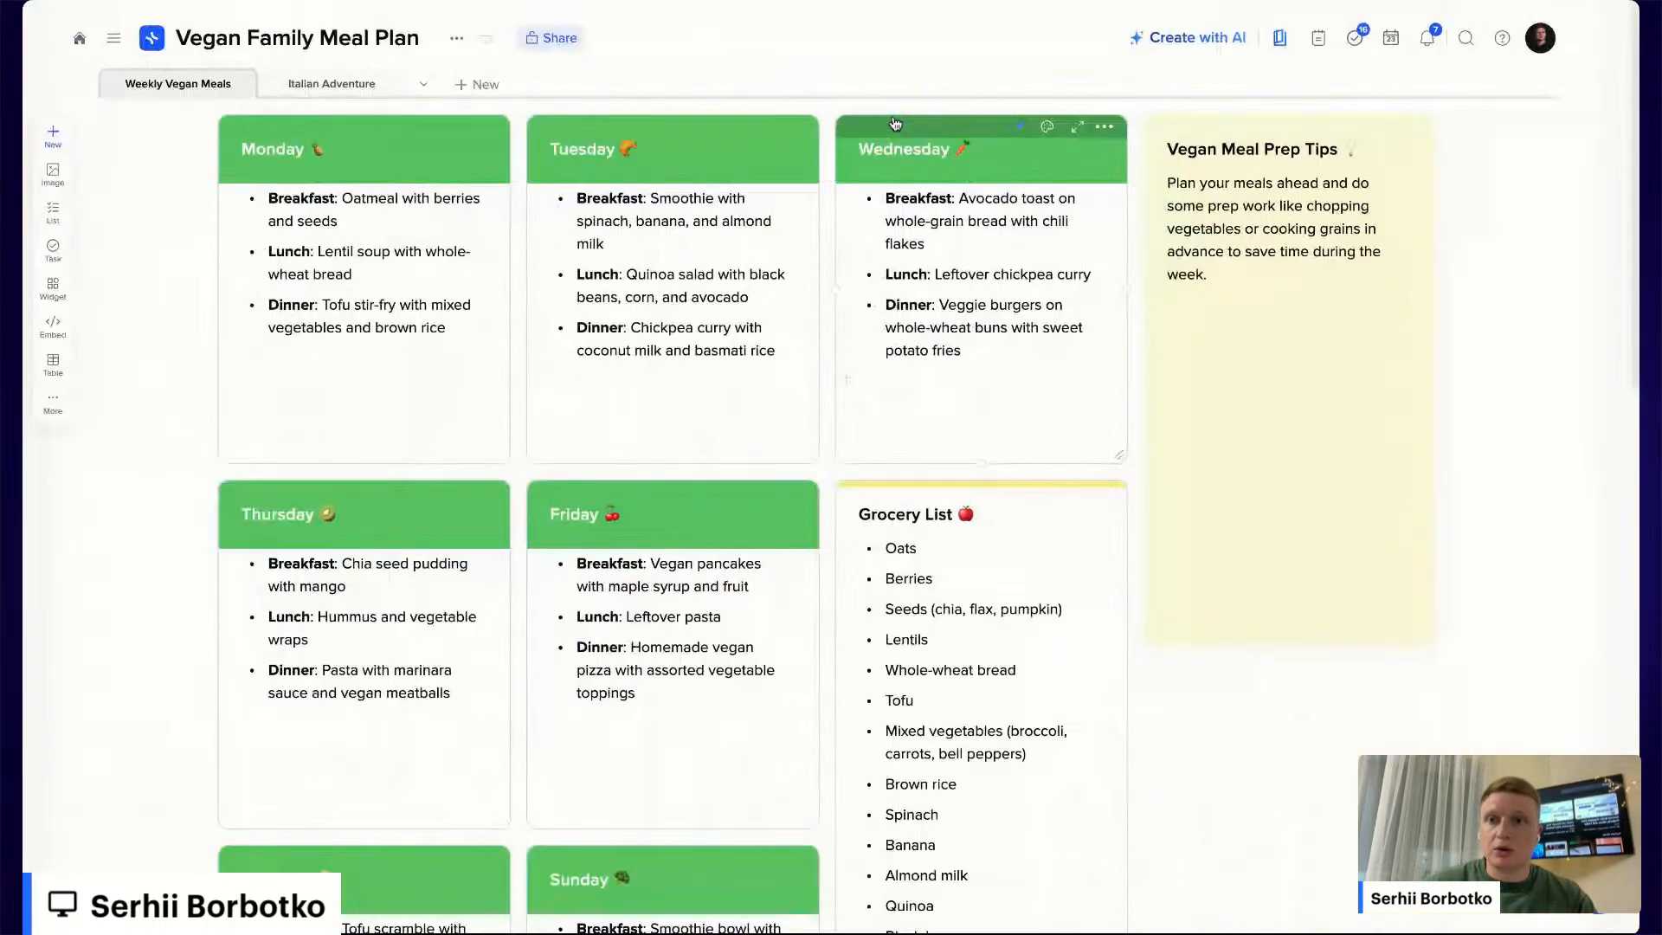
# Expand the Monday tile with AI using the added prompt "Give me more ideas", with the output going into the current tile
pyautogui.click(403, 130)
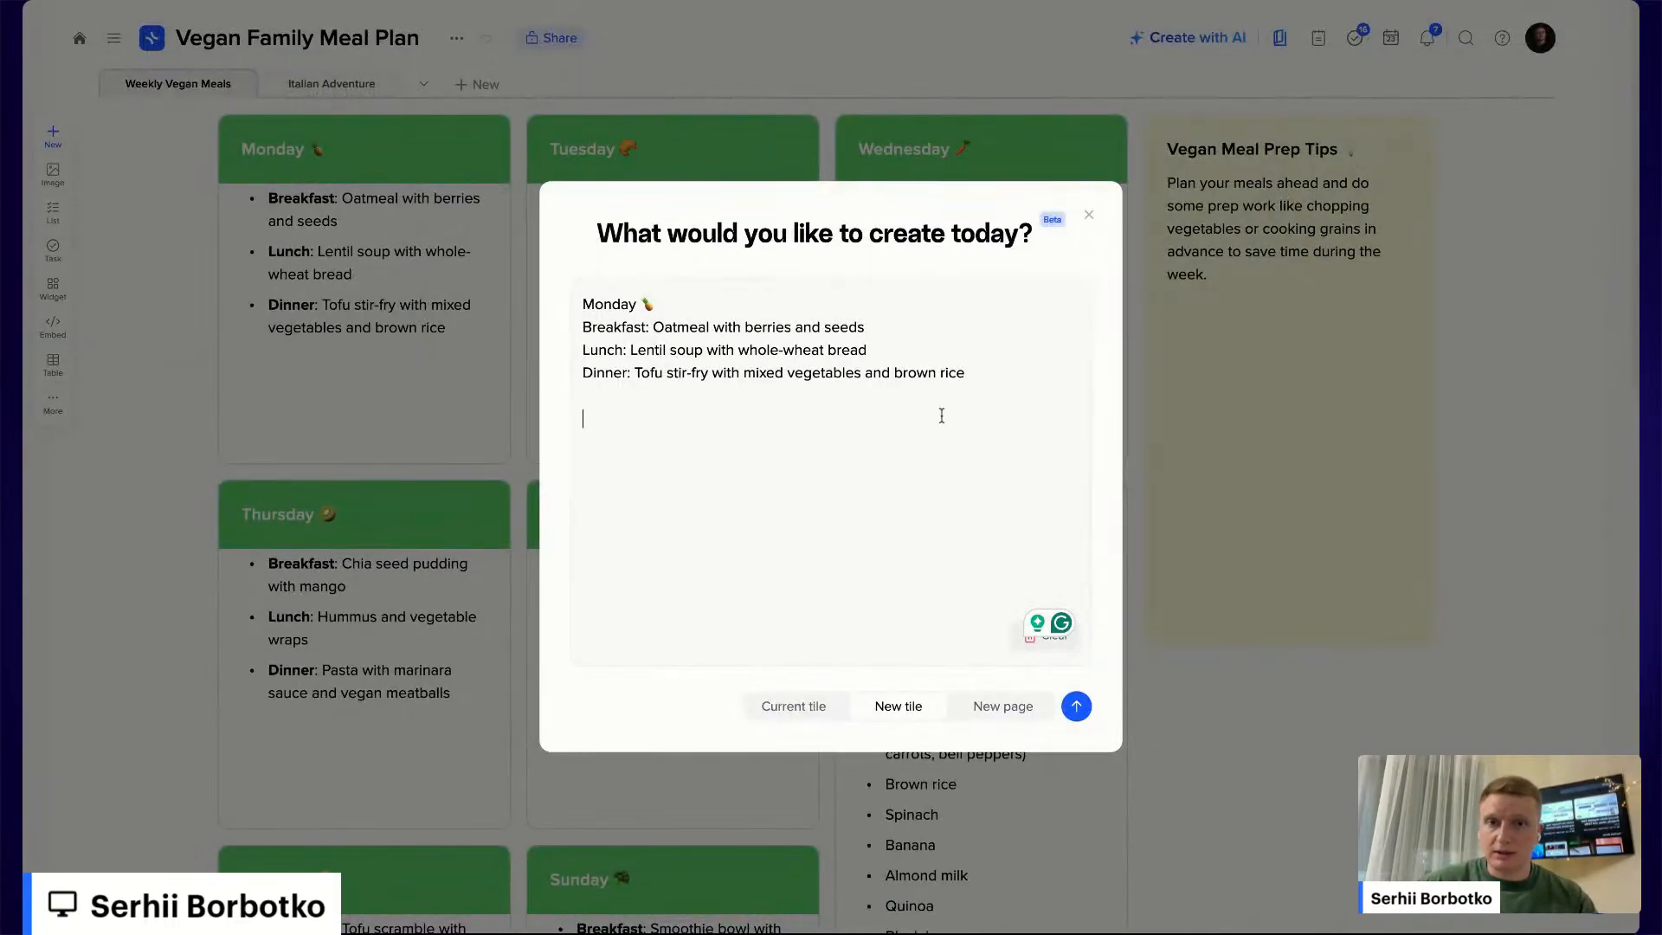
pyautogui.moveTo(1010, 370); pyautogui.dragTo(569, 280)
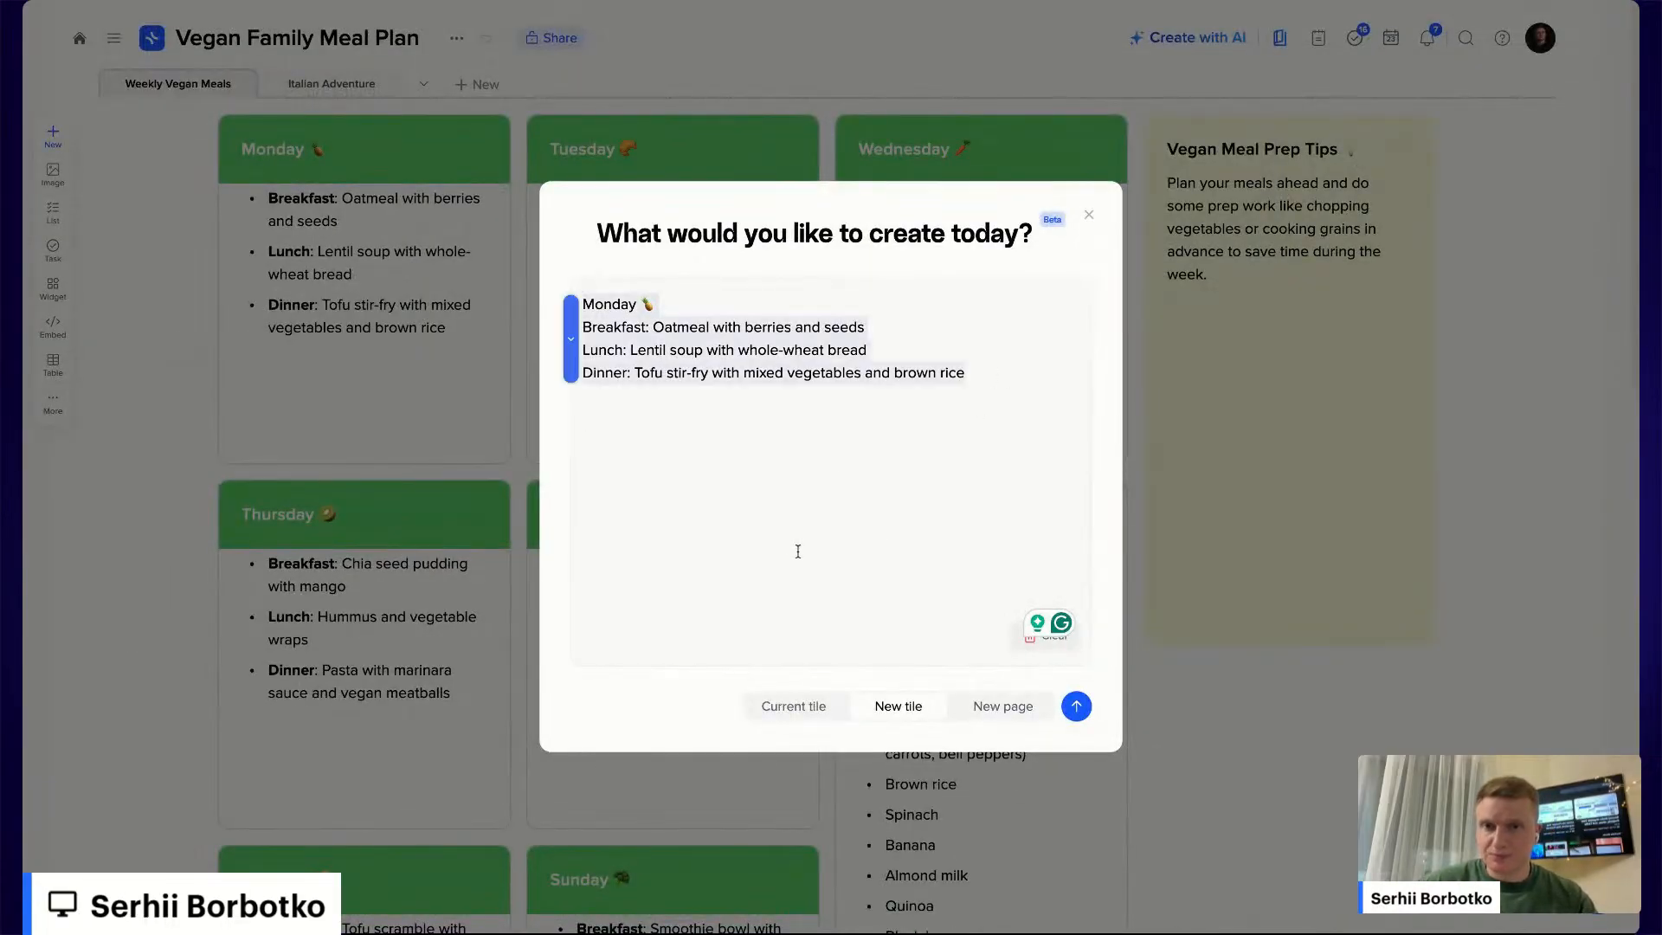
pyautogui.click(780, 493)
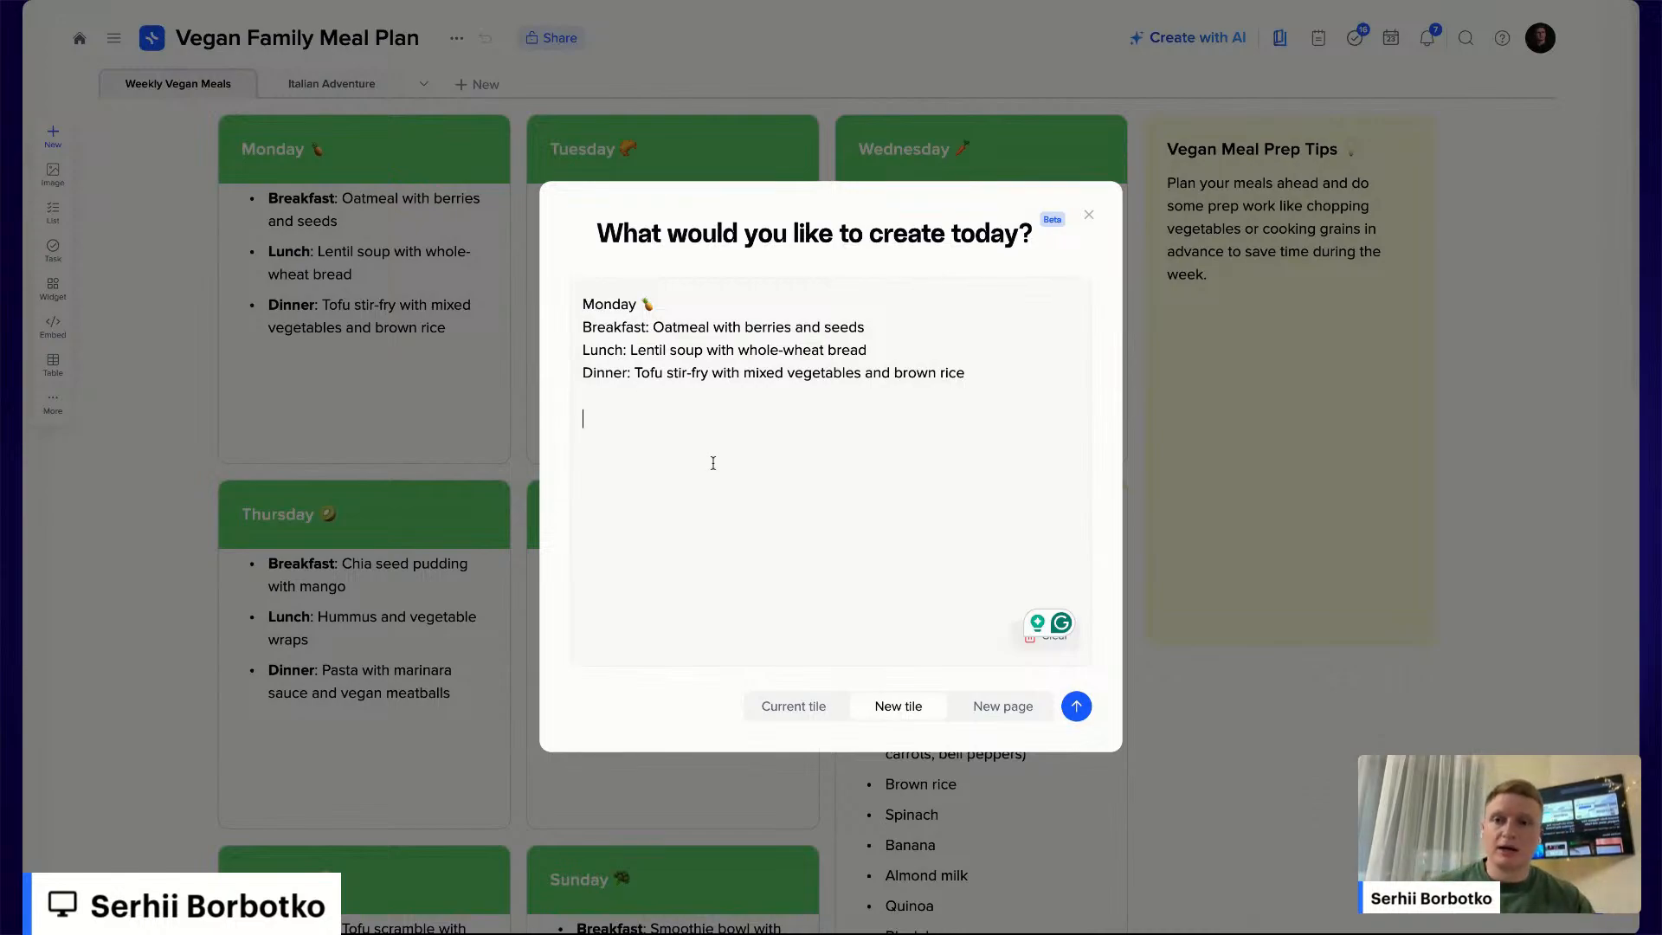
pyautogui.write('Give me more ideas')
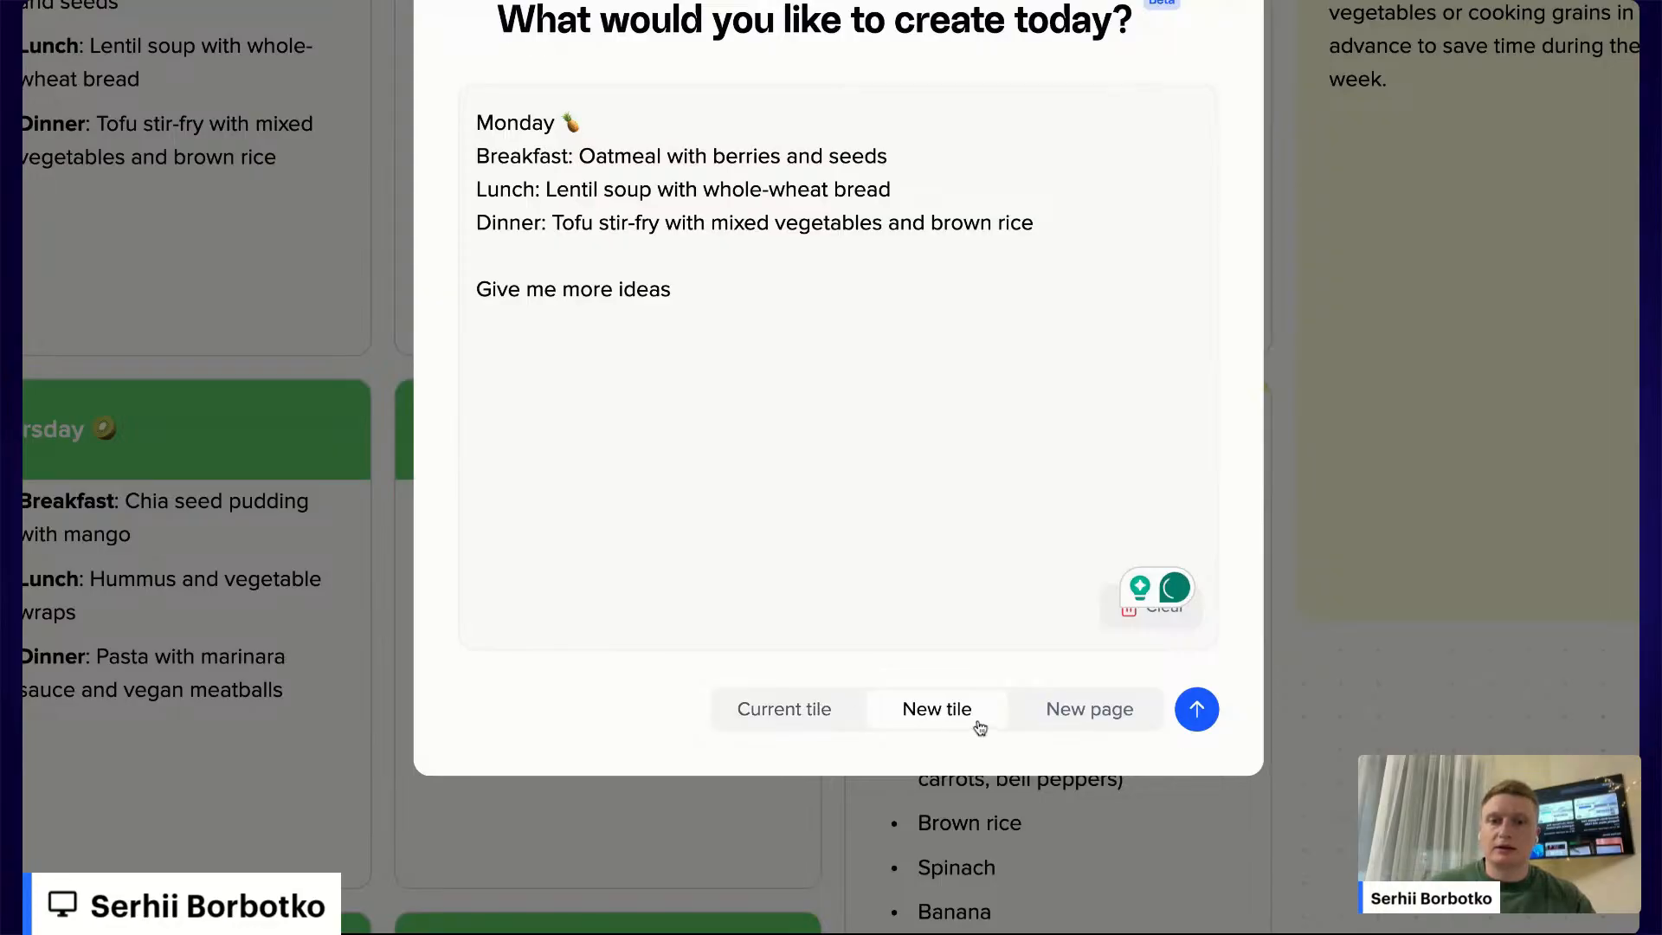
pyautogui.click(820, 719)
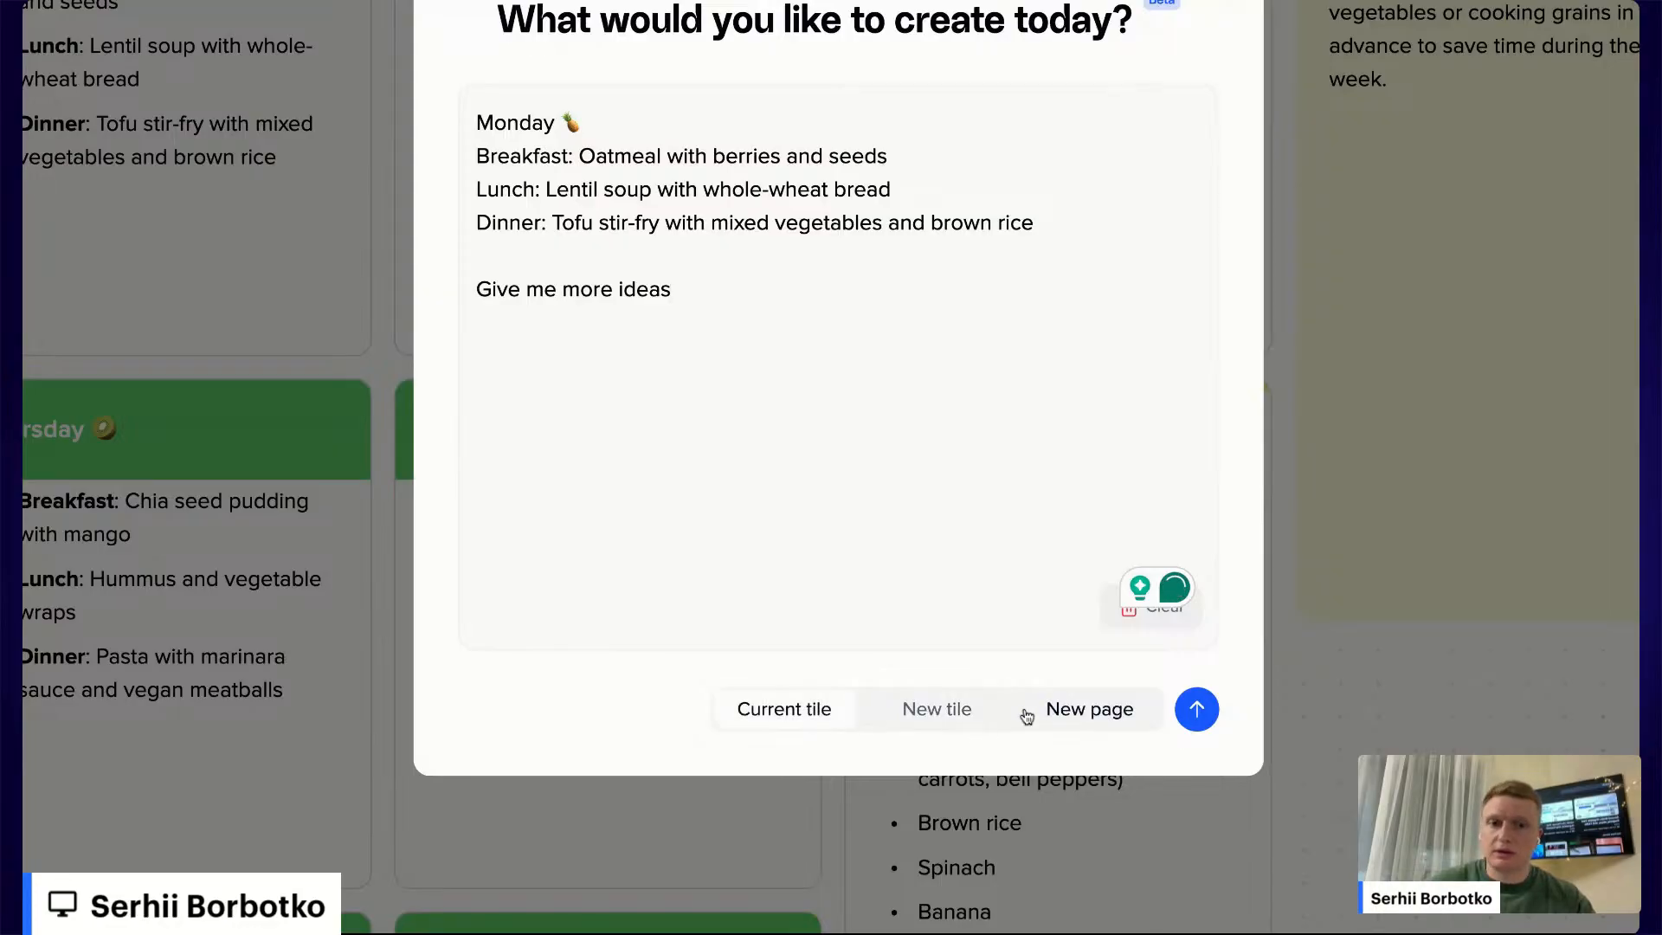
pyautogui.click(1200, 714)
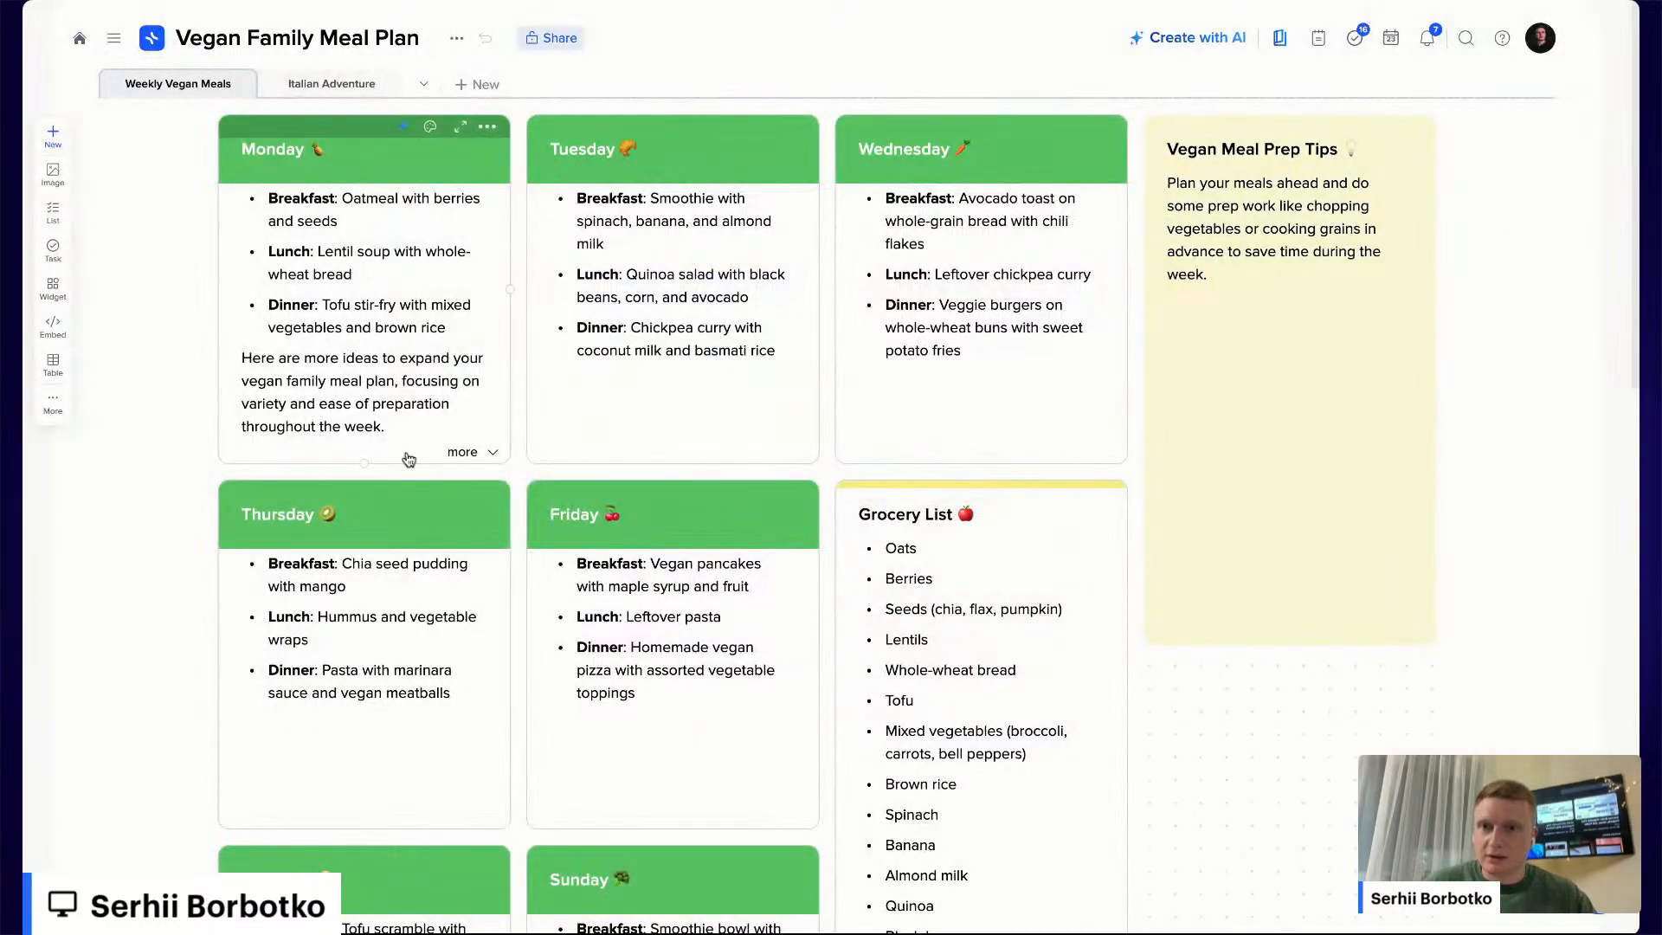
# View the Monday tile in expanded form, read through the added meal ideas, and close it
pyautogui.click(461, 129)
pyautogui.scroll(-10, 804, 395)
pyautogui.scroll(15, 831, 485)
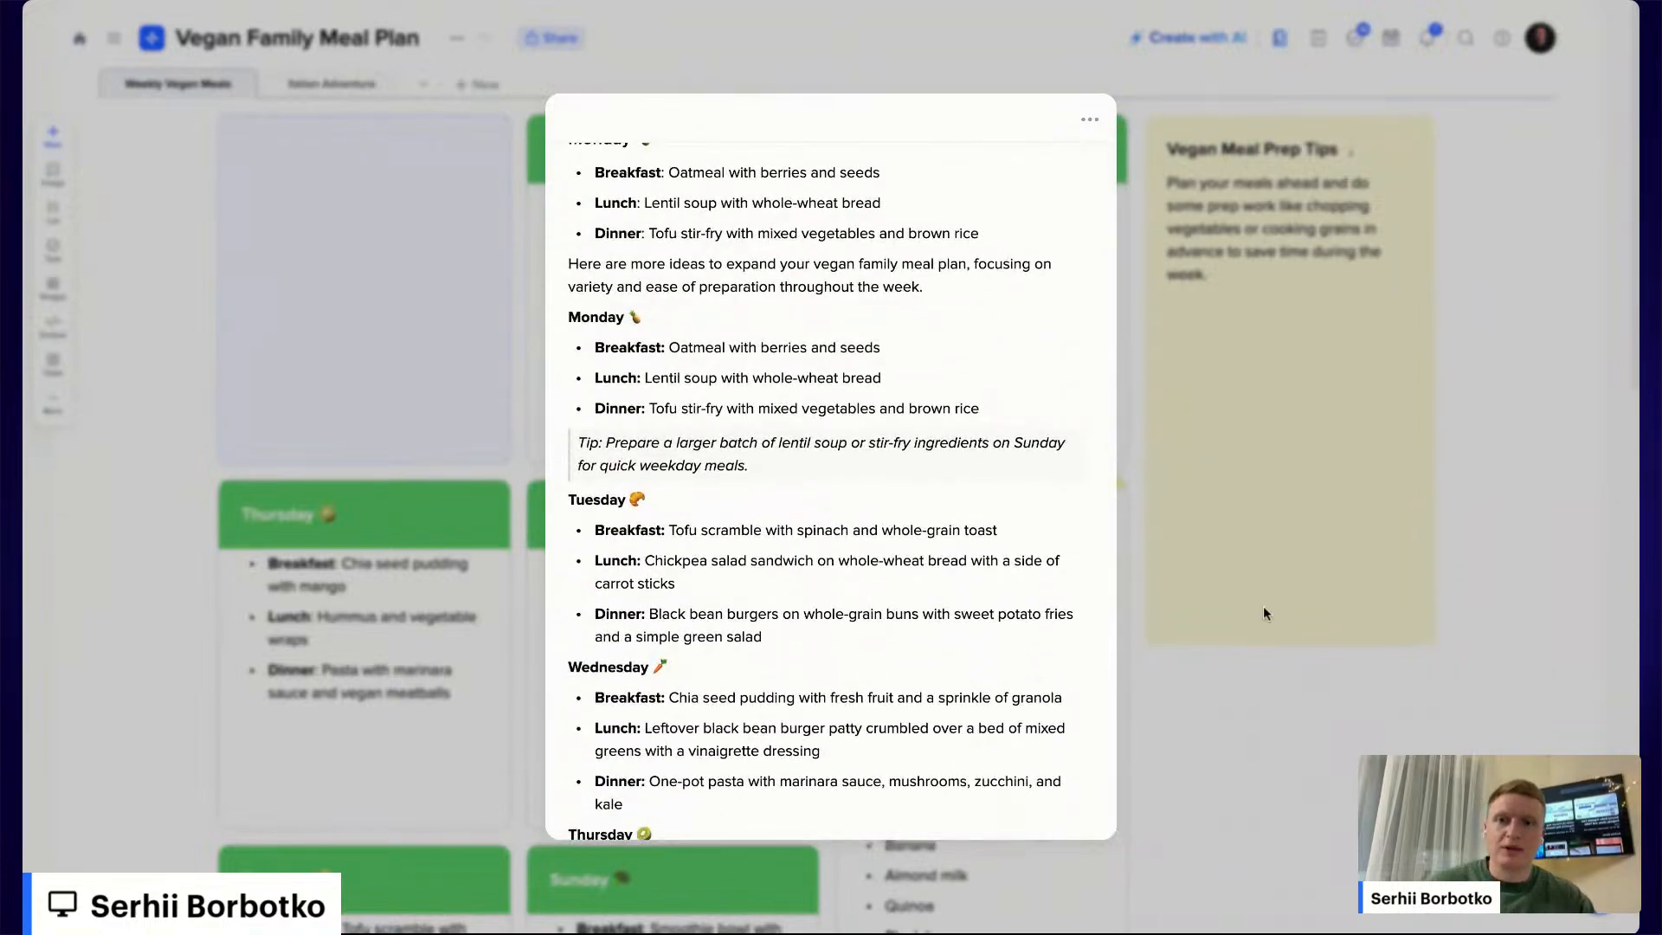
pyautogui.click(1263, 607)
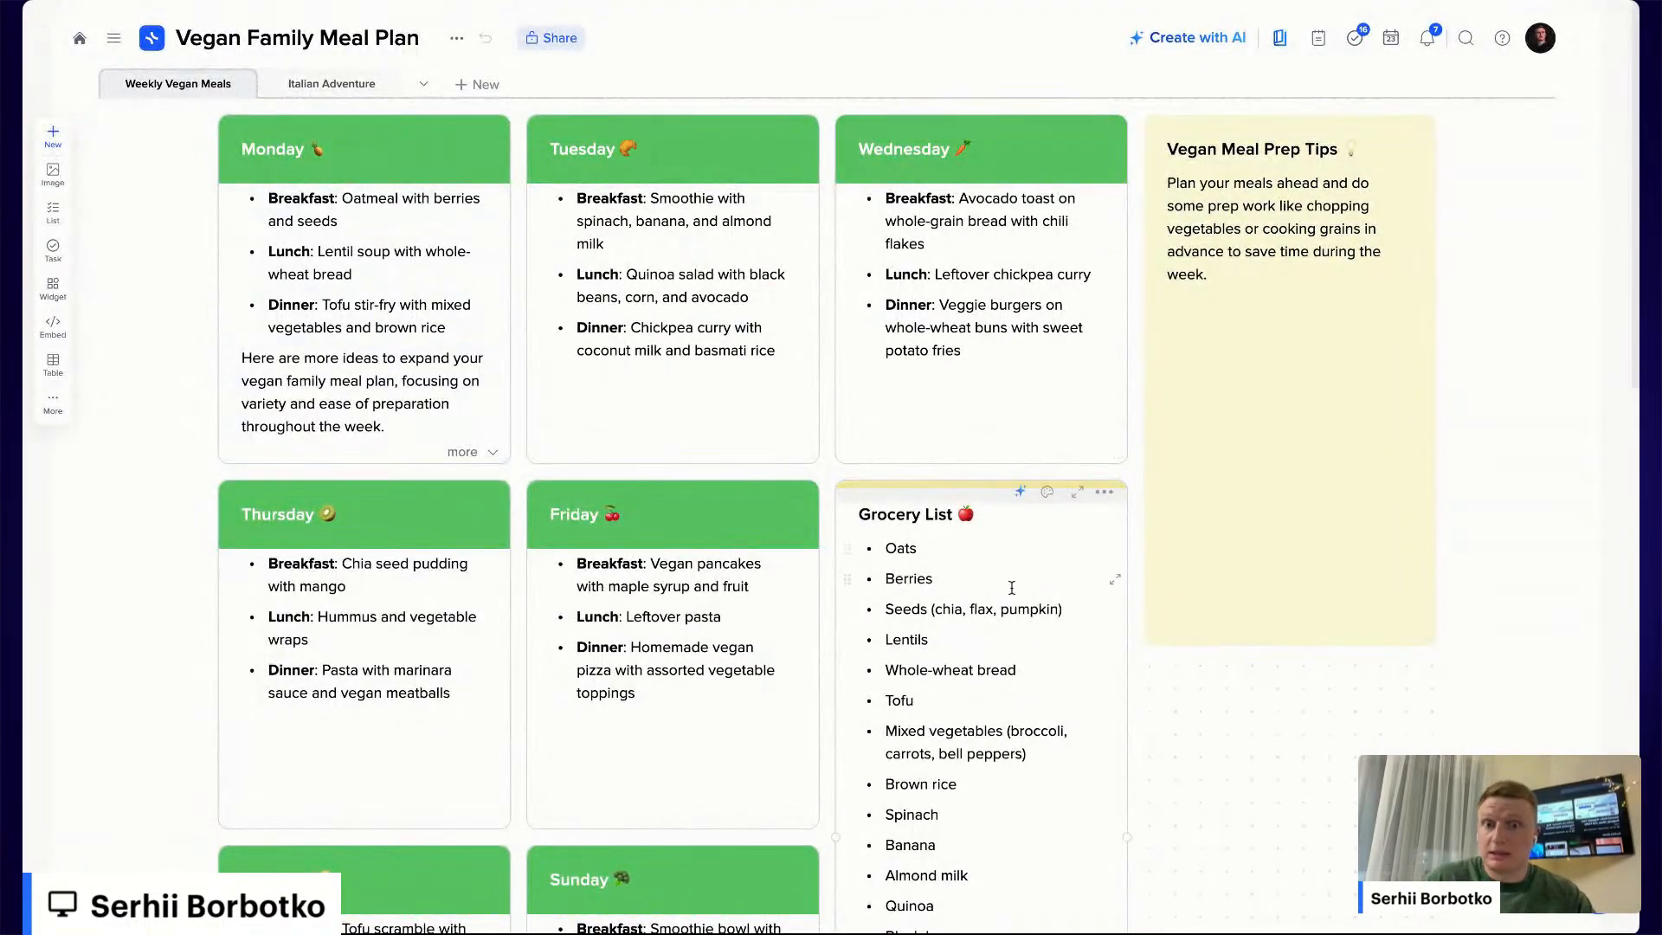
# Generate a new tile with AI from the Vegan Meal Prep Tips tile, adding the prompt "give me more ideas and tips"
pyautogui.scroll(-4, 1010, 586)
pyautogui.scroll(3, 1011, 586)
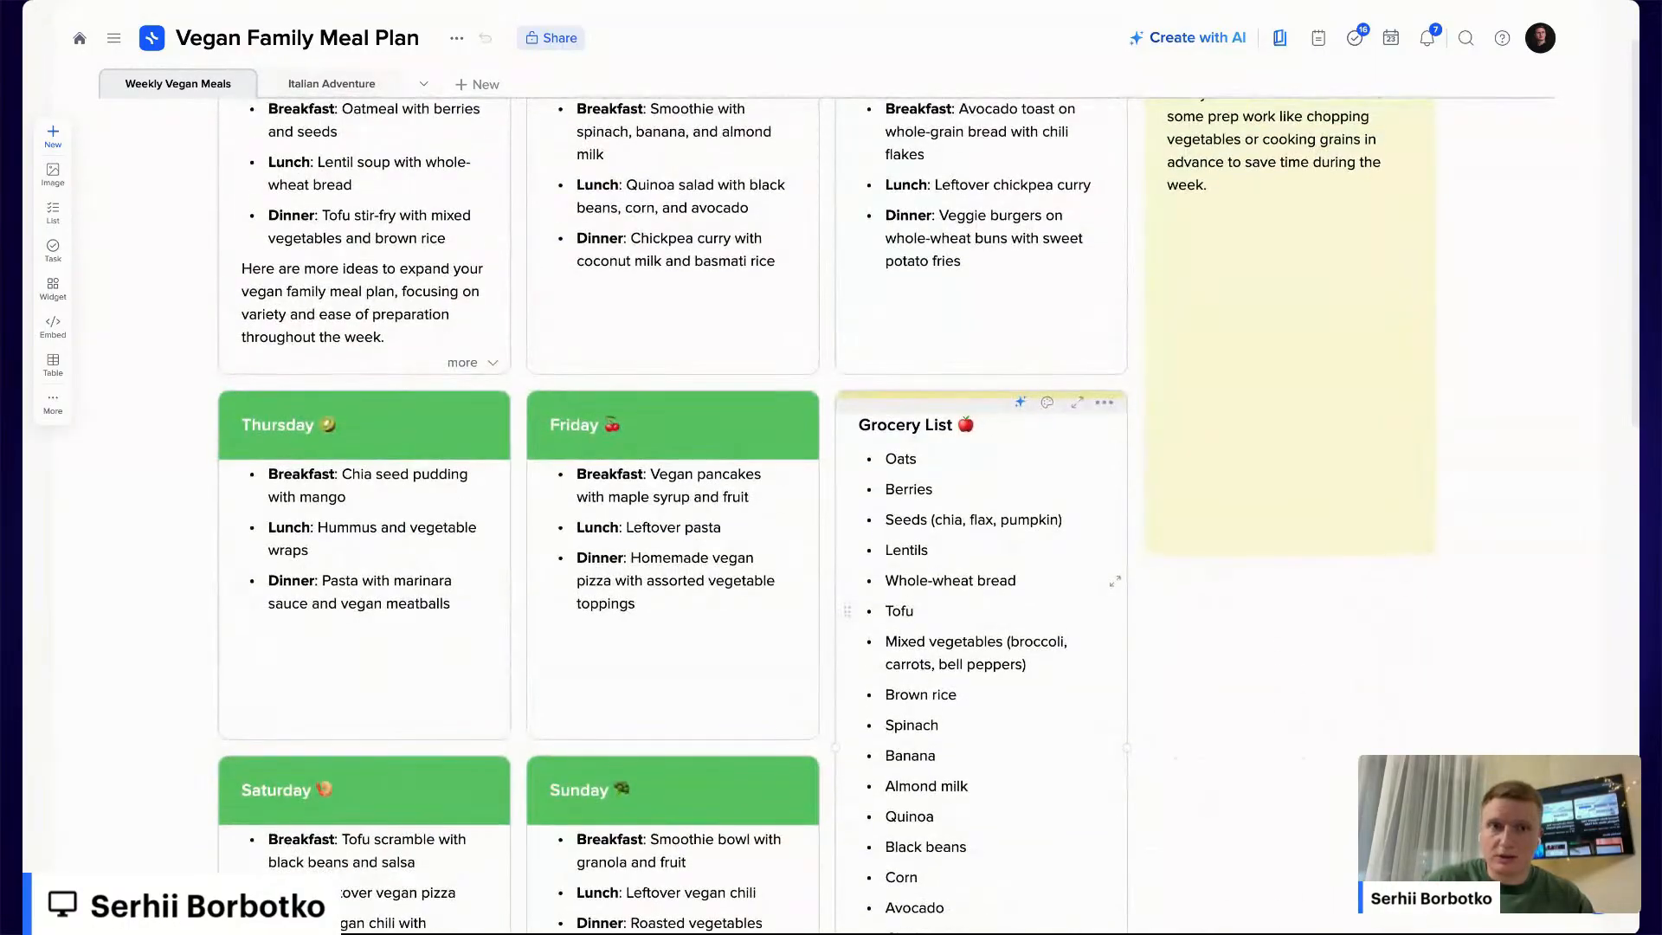
pyautogui.scroll(2, 1011, 588)
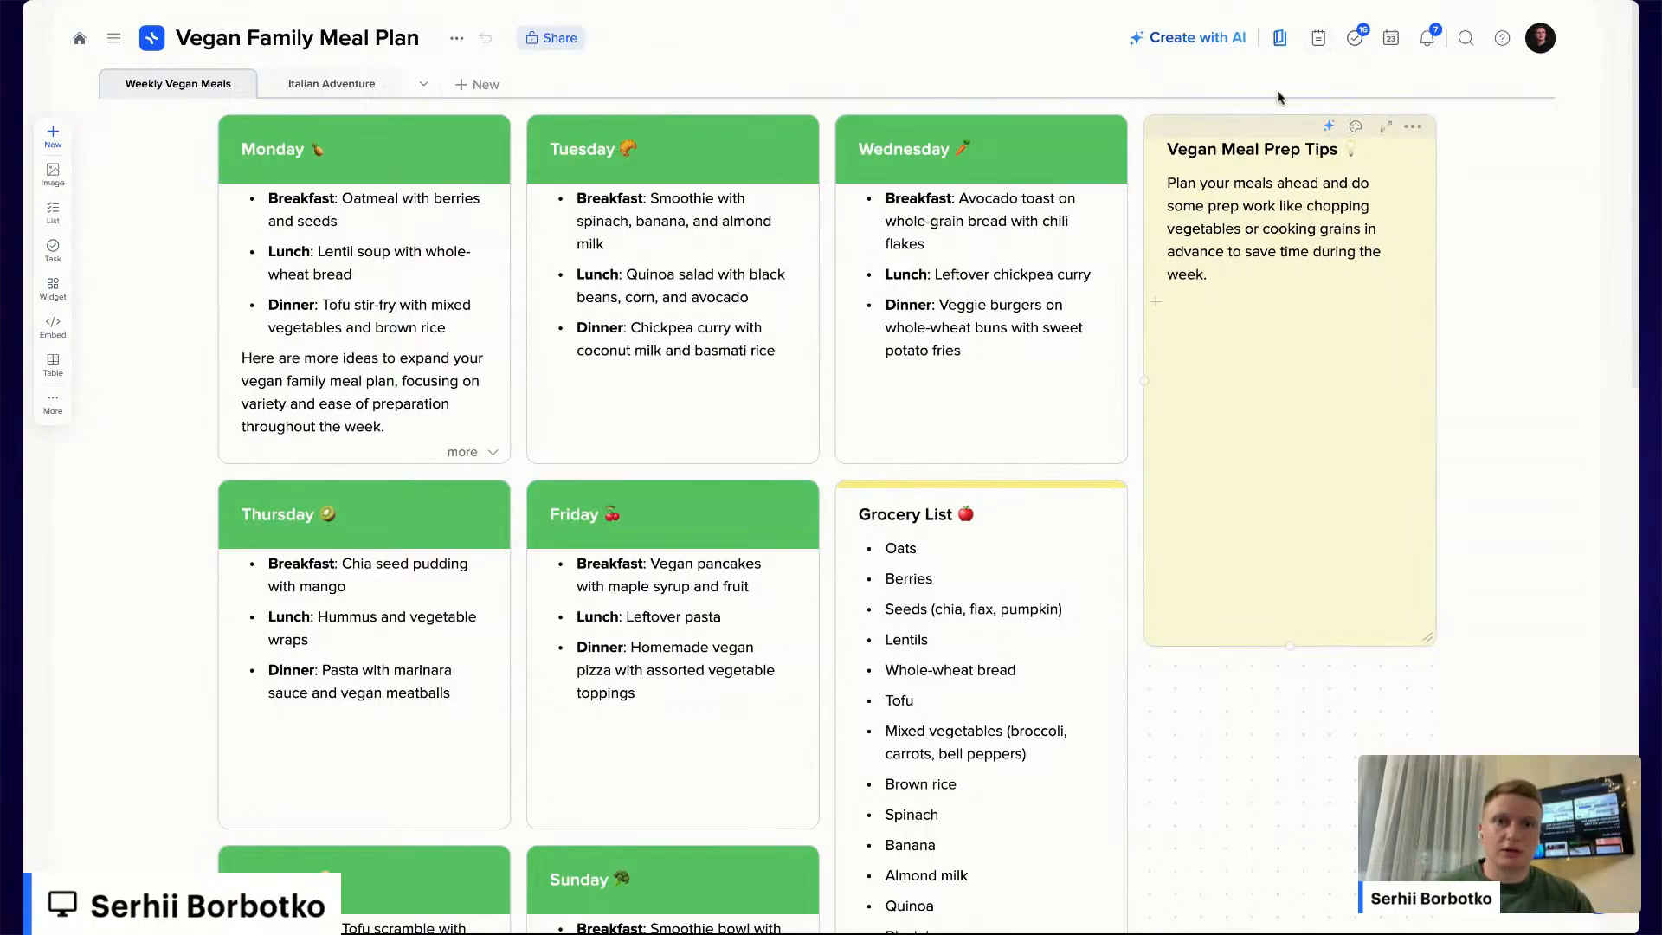
pyautogui.click(1332, 129)
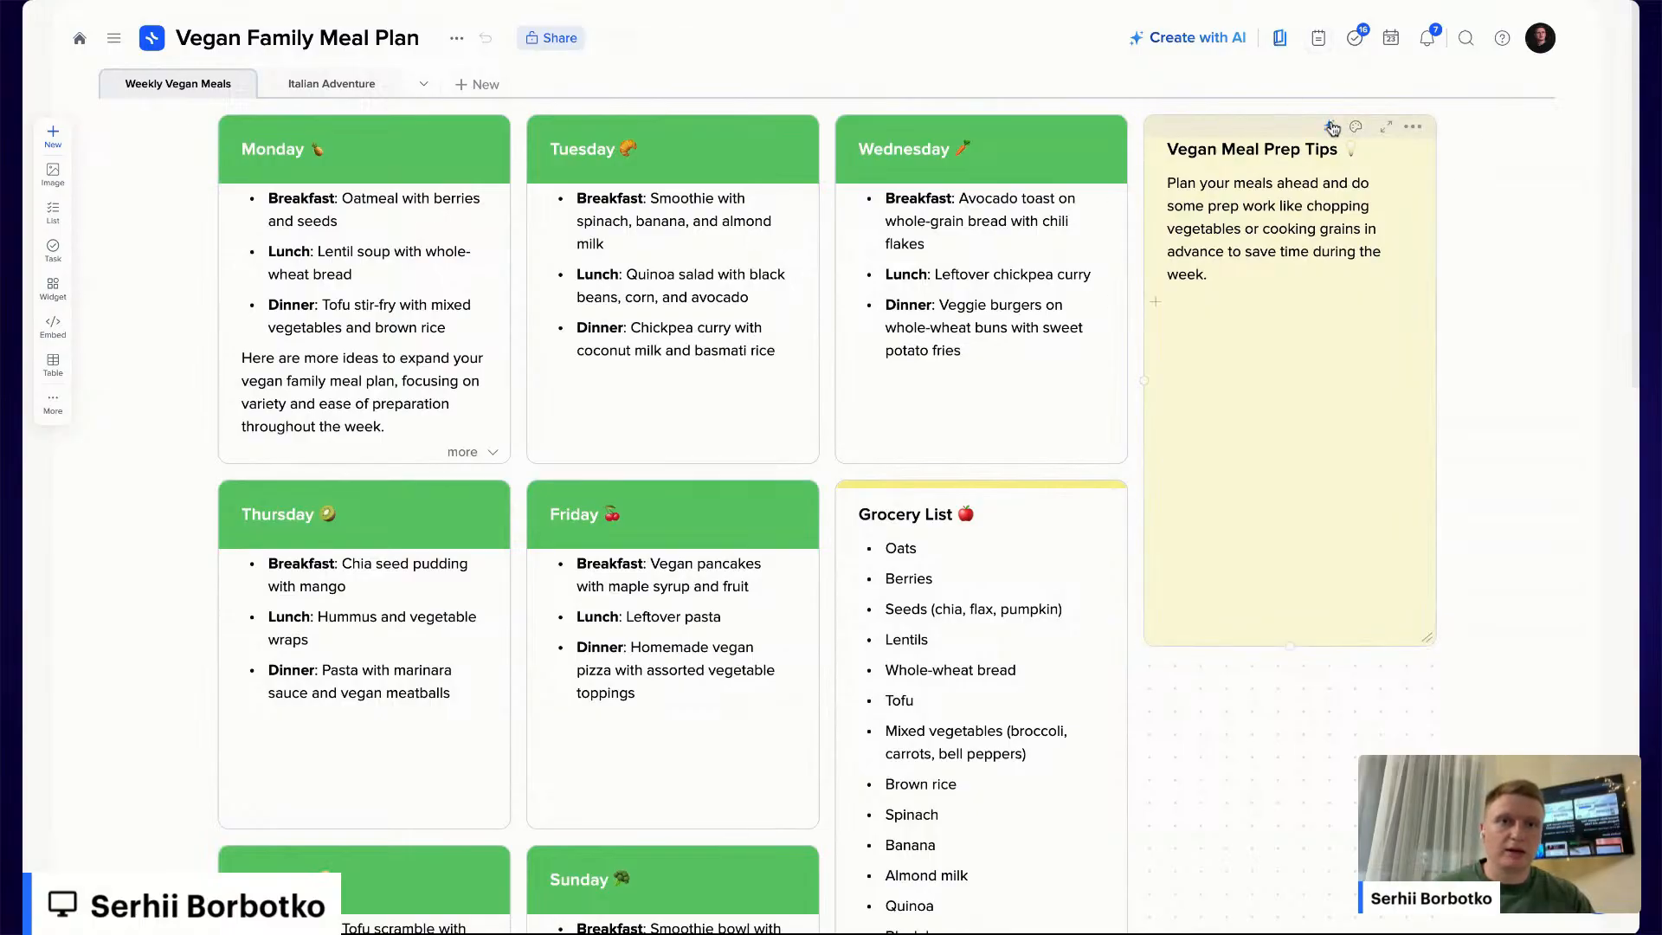
pyautogui.write('give me more i')
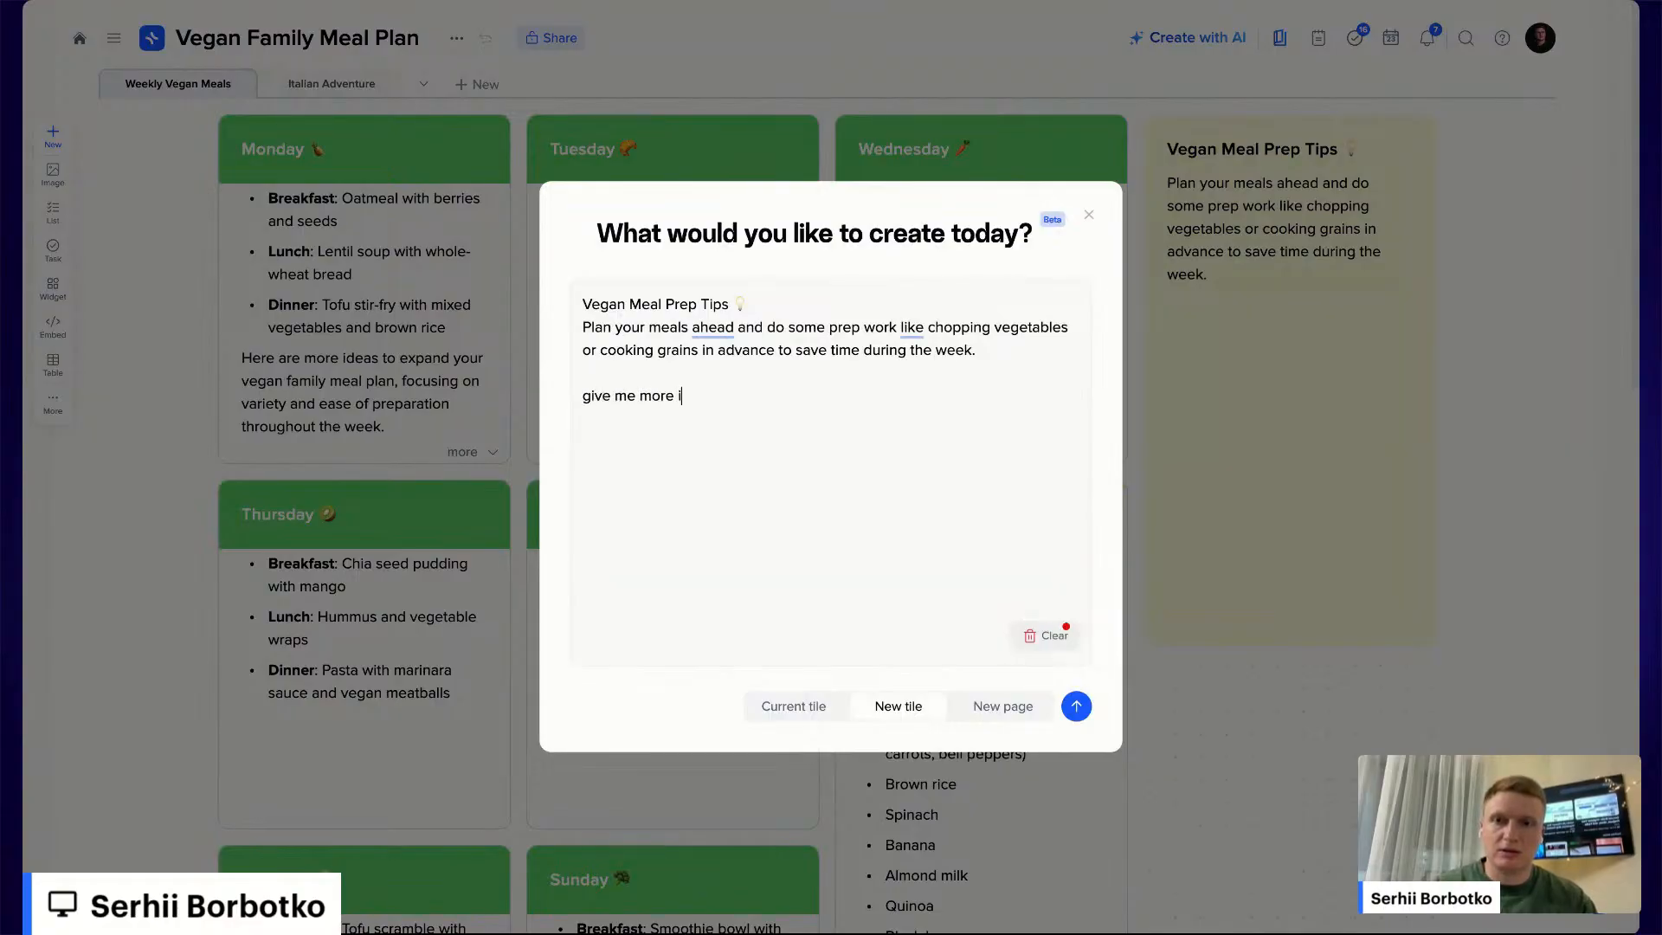
pyautogui.write('deas and tips')
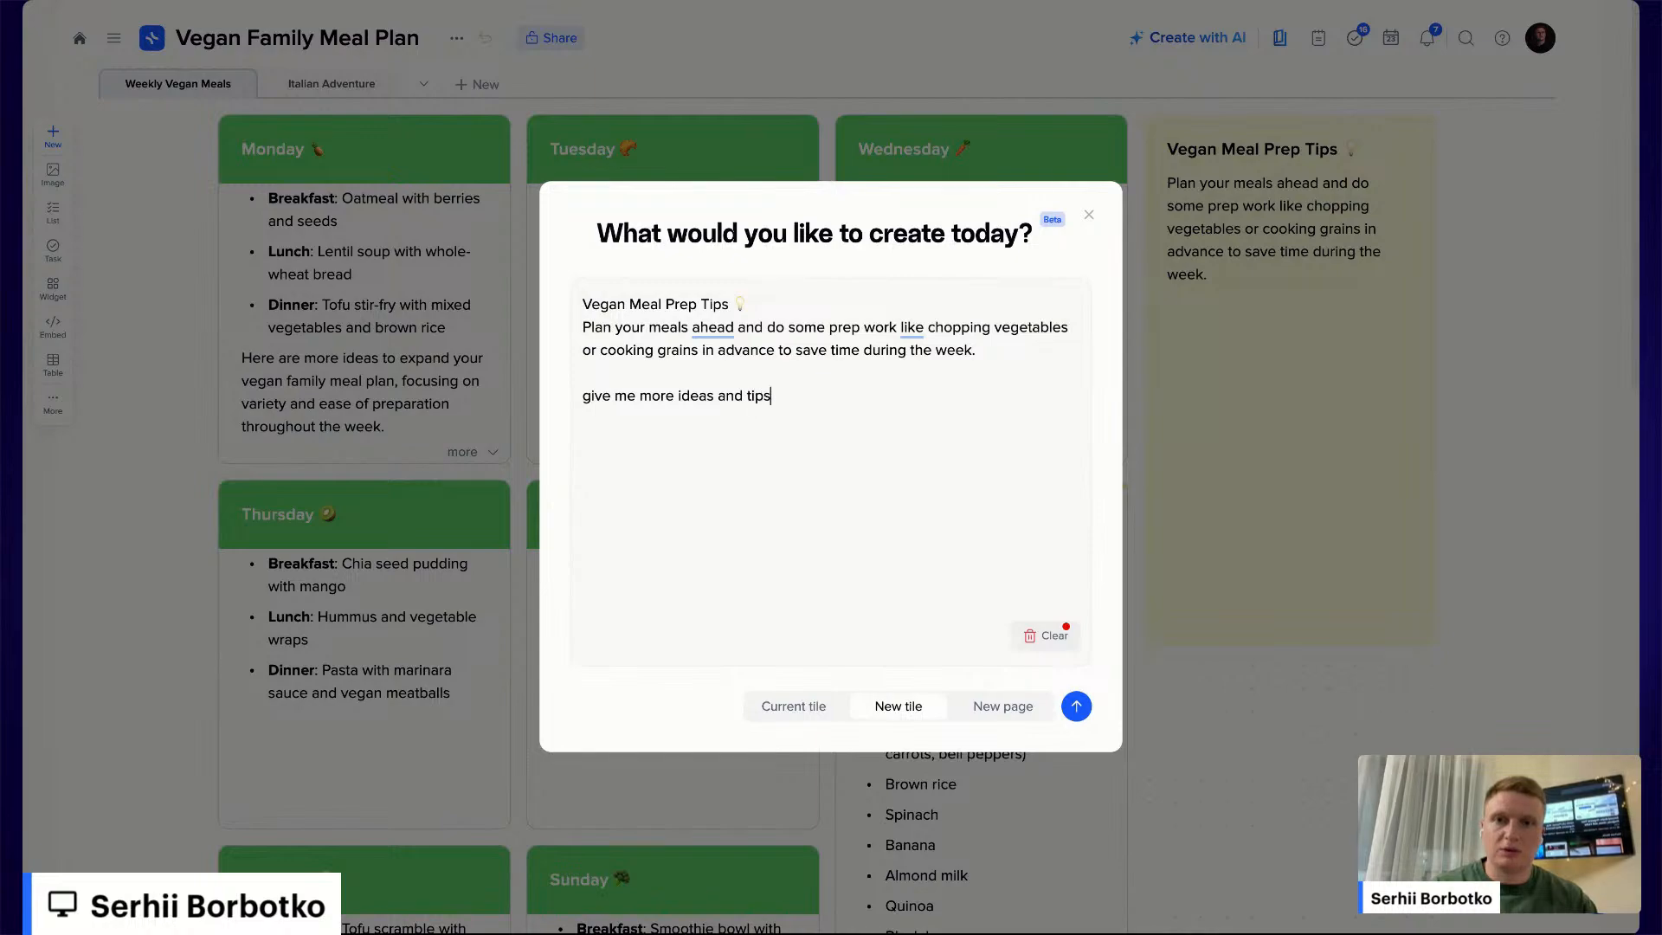
pyautogui.click(790, 706)
pyautogui.click(913, 707)
pyautogui.click(1077, 708)
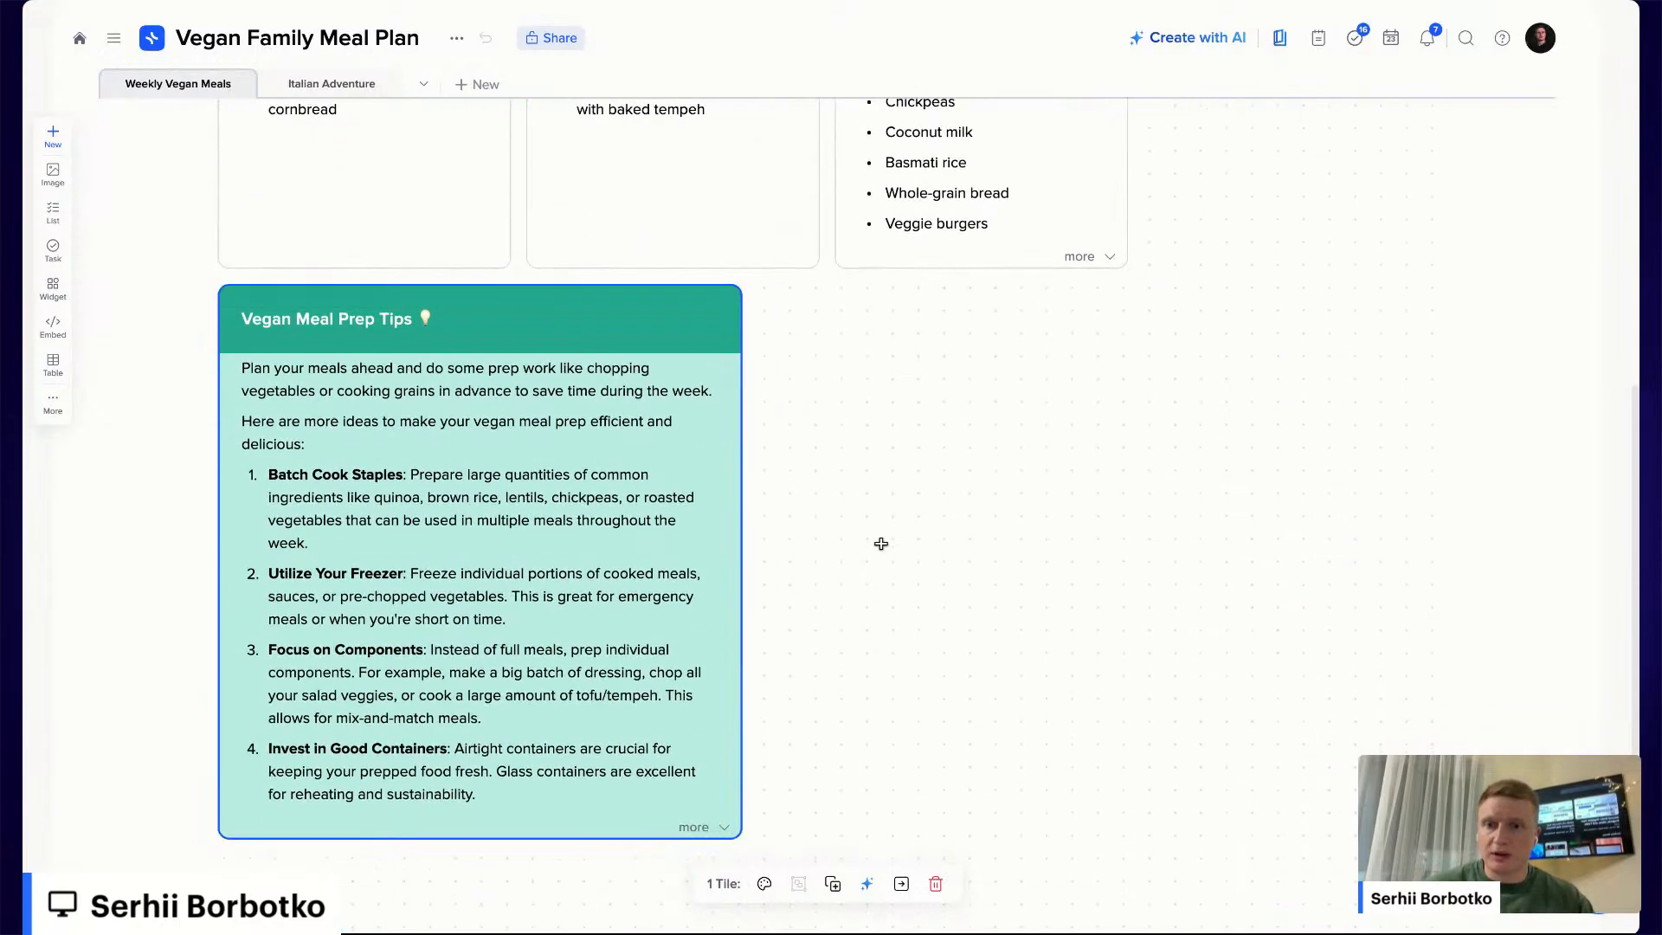
# Enlarge the new green Vegan Meal Prep Tips tile to fit its full text, and read through its tips
pyautogui.moveTo(740, 765); pyautogui.dragTo(844, 925)
pyautogui.scroll(-3, 934, 621)
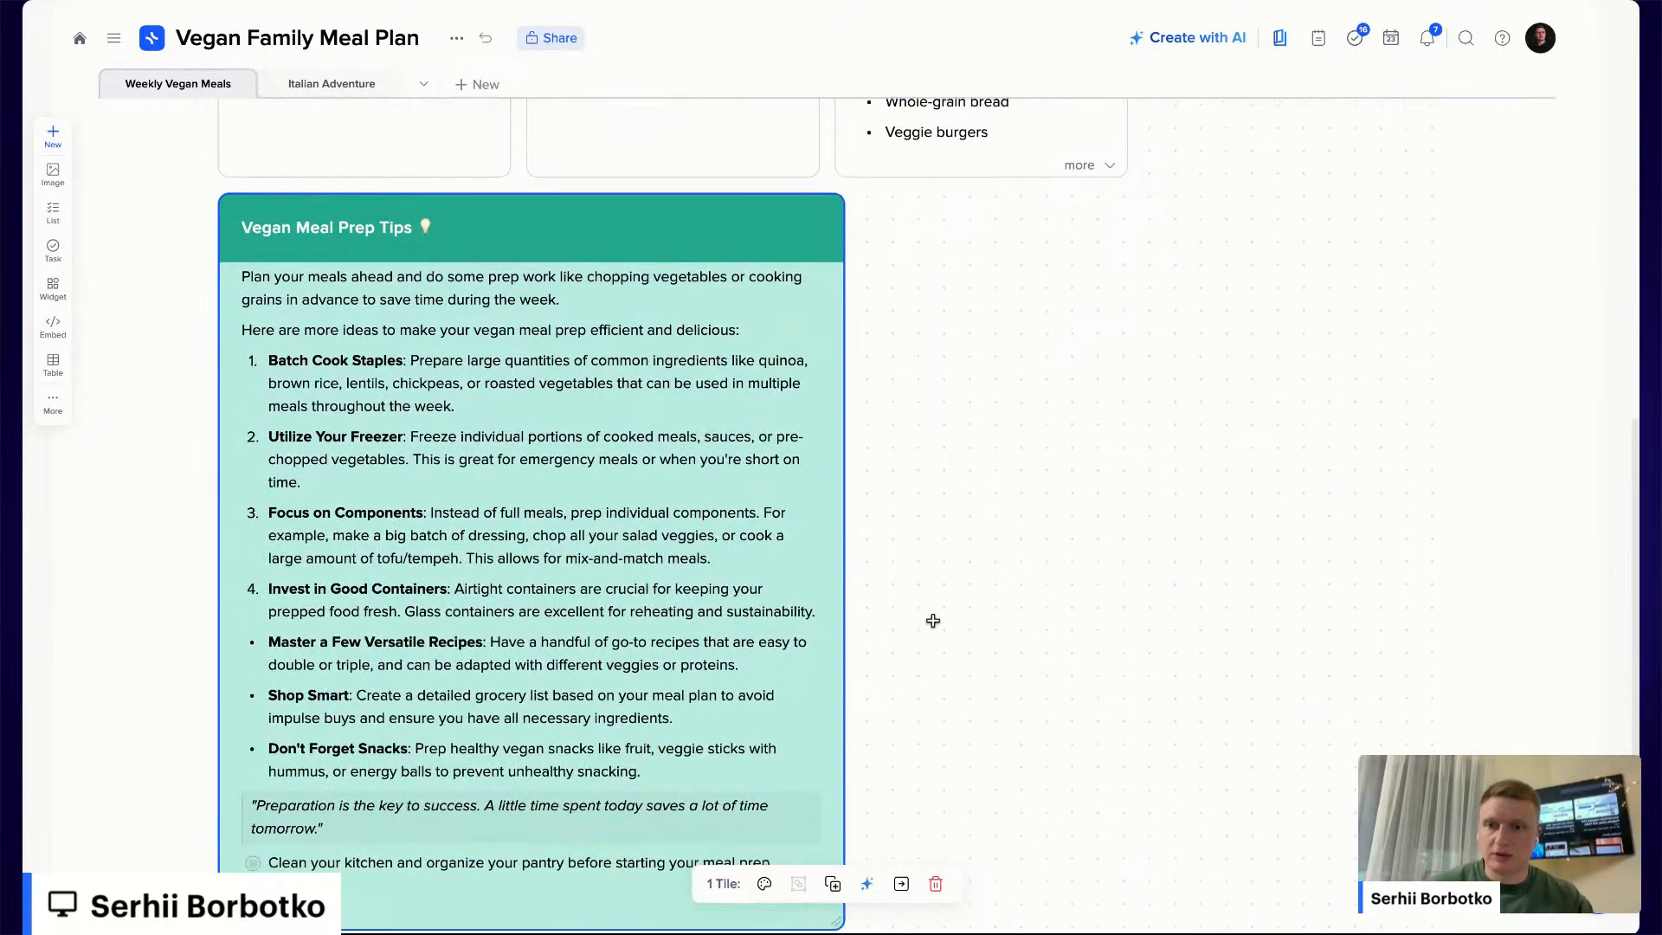
pyautogui.scroll(5, 931, 621)
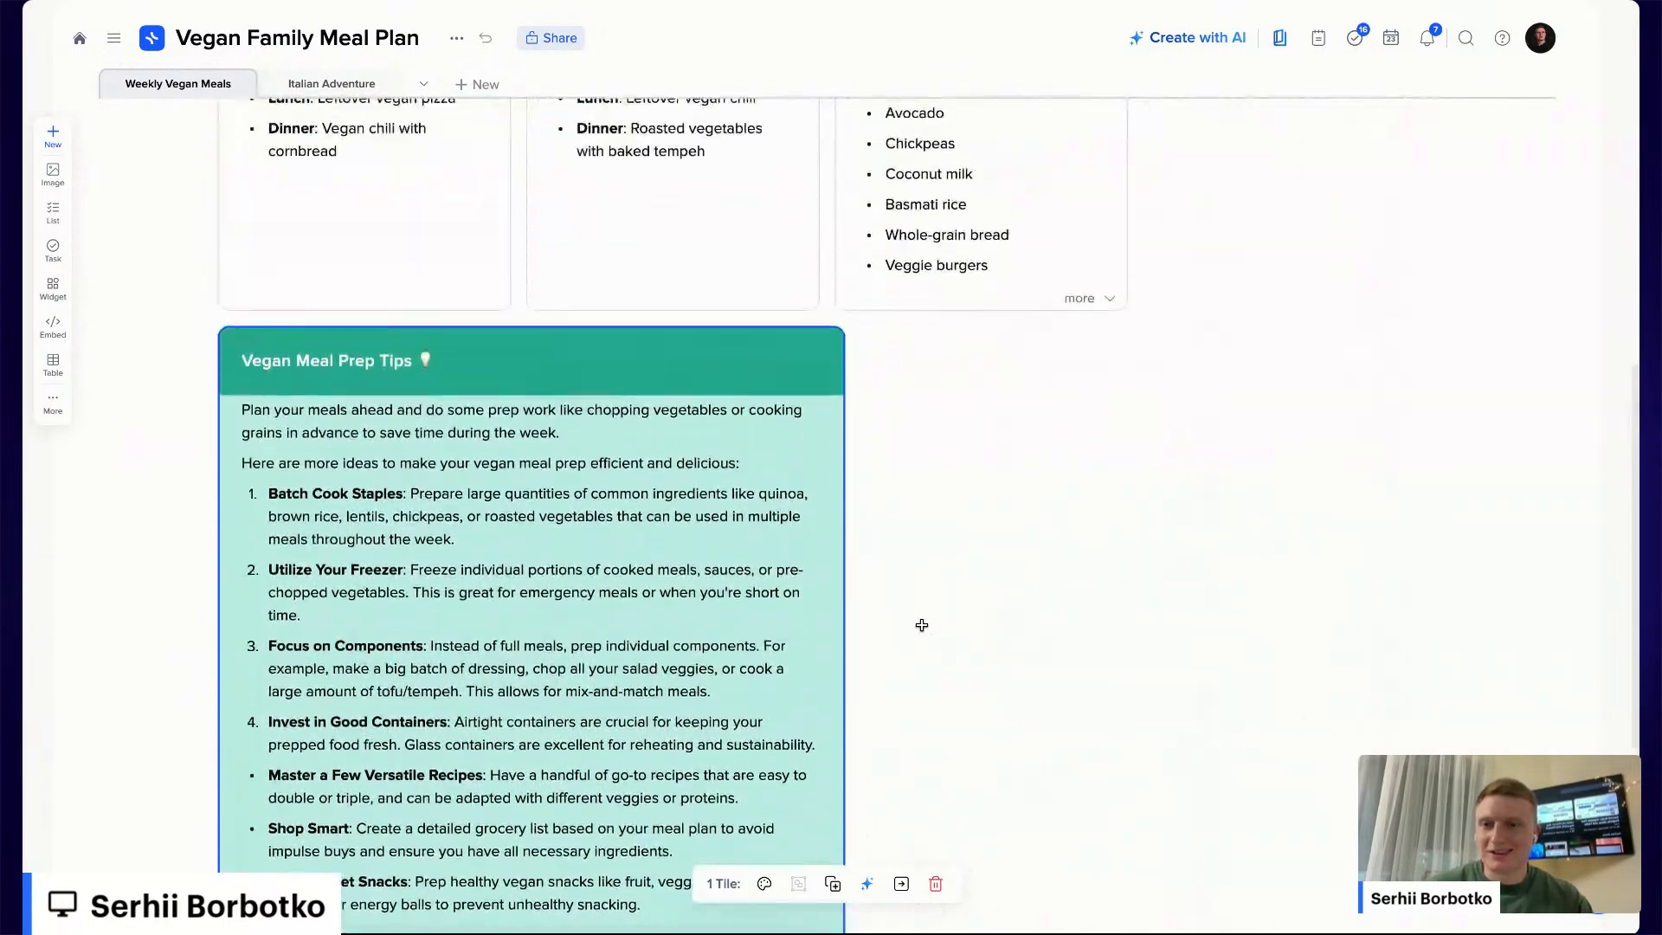
pyautogui.scroll(-2, 921, 624)
pyautogui.click(870, 537)
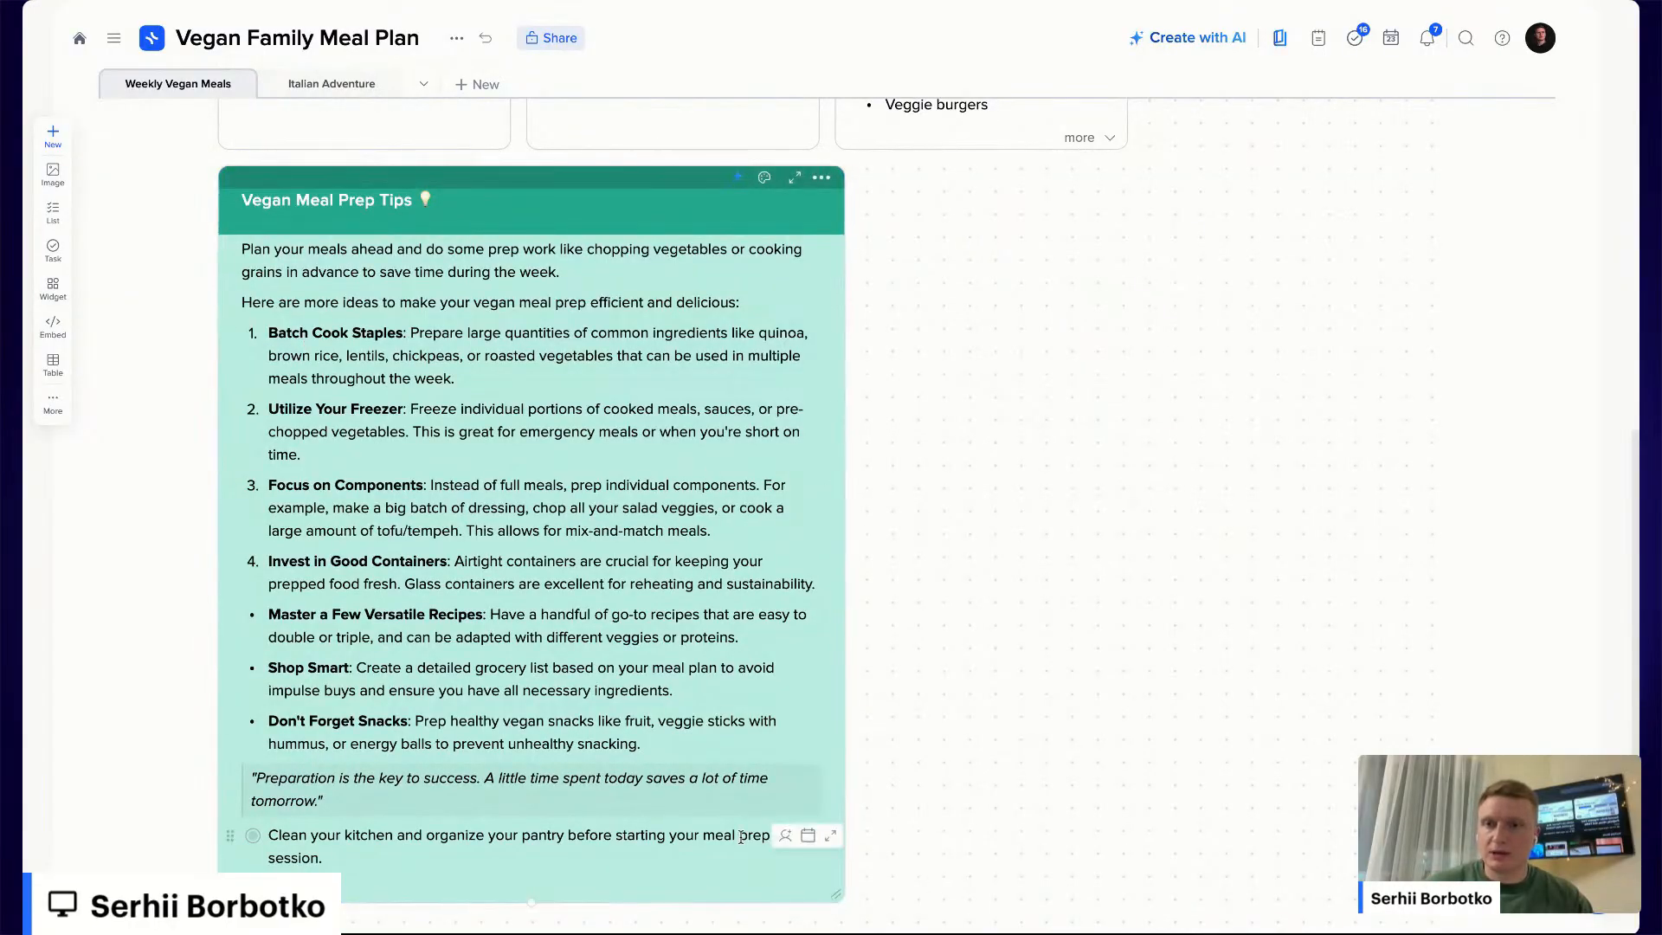
pyautogui.scroll(3, 554, 483)
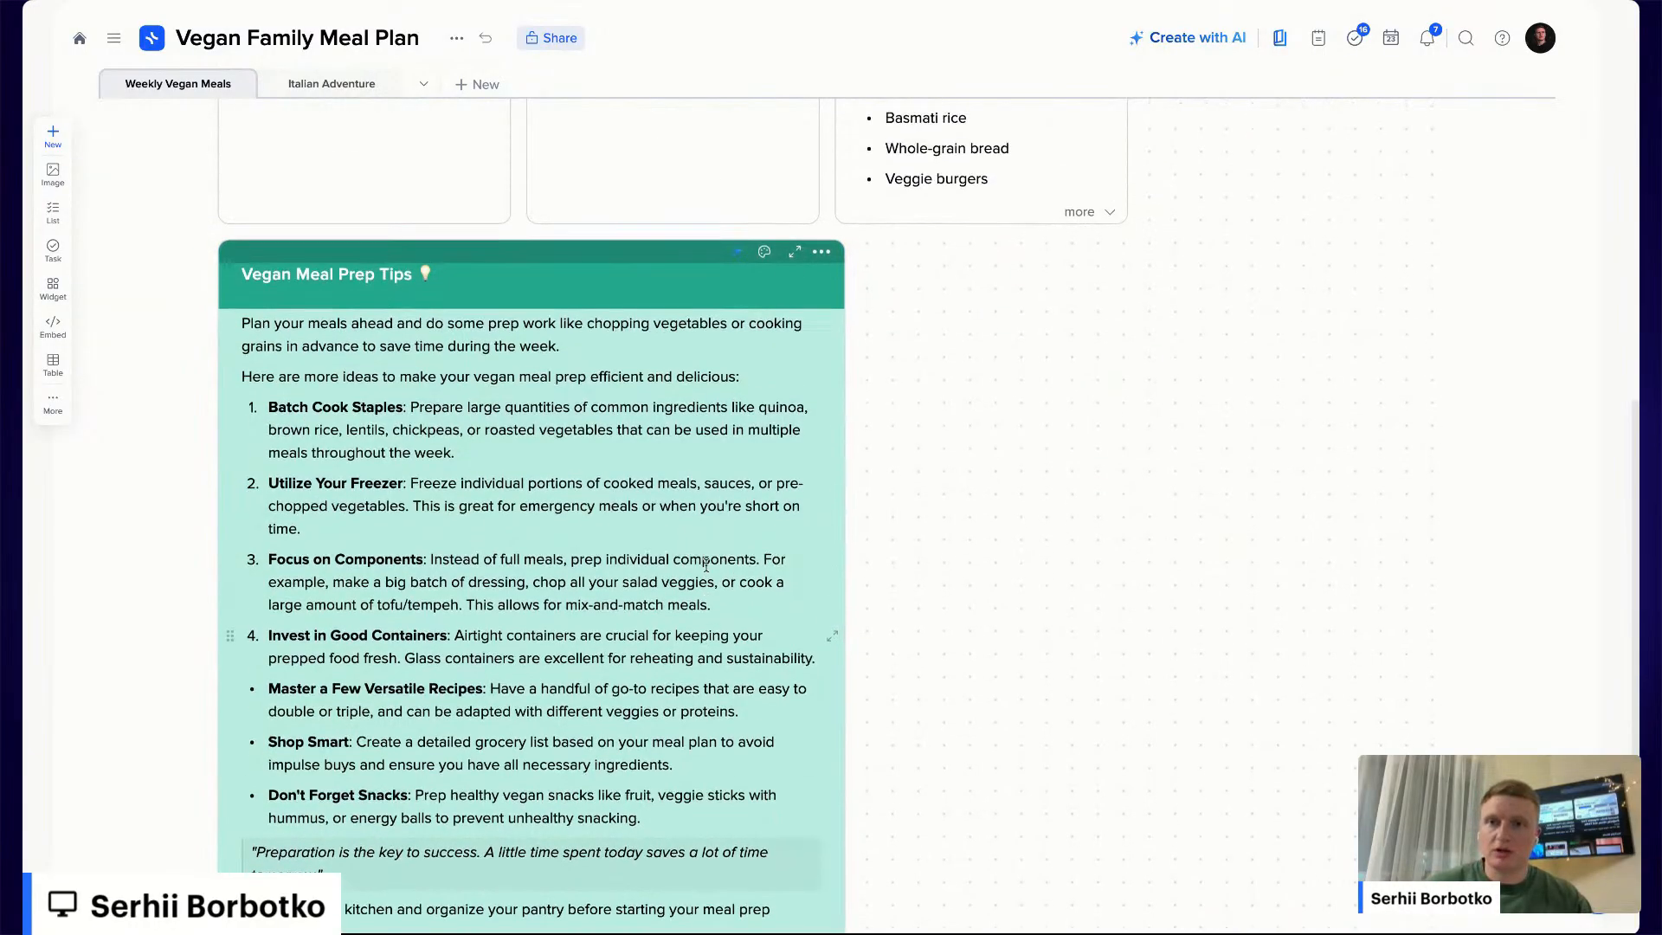
pyautogui.scroll(2, 648, 486)
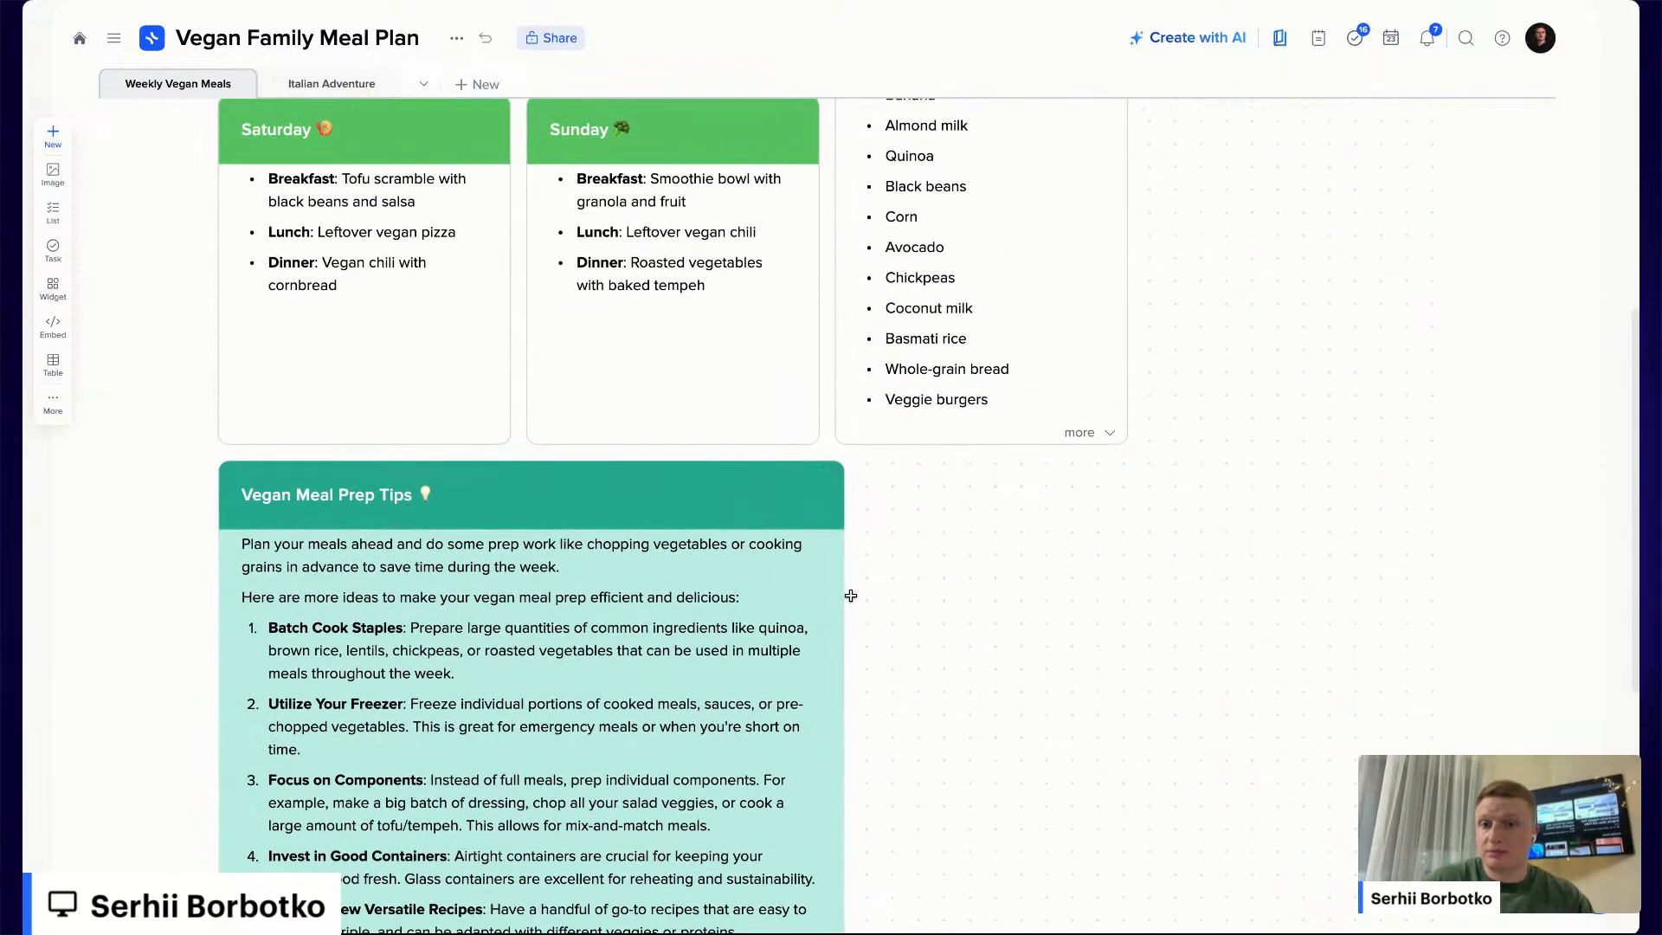
# Narrow the green Vegan Meal Prep Tips tile to about one column and move it below the yellow tips tile
pyautogui.moveTo(846, 587); pyautogui.dragTo(538, 564)
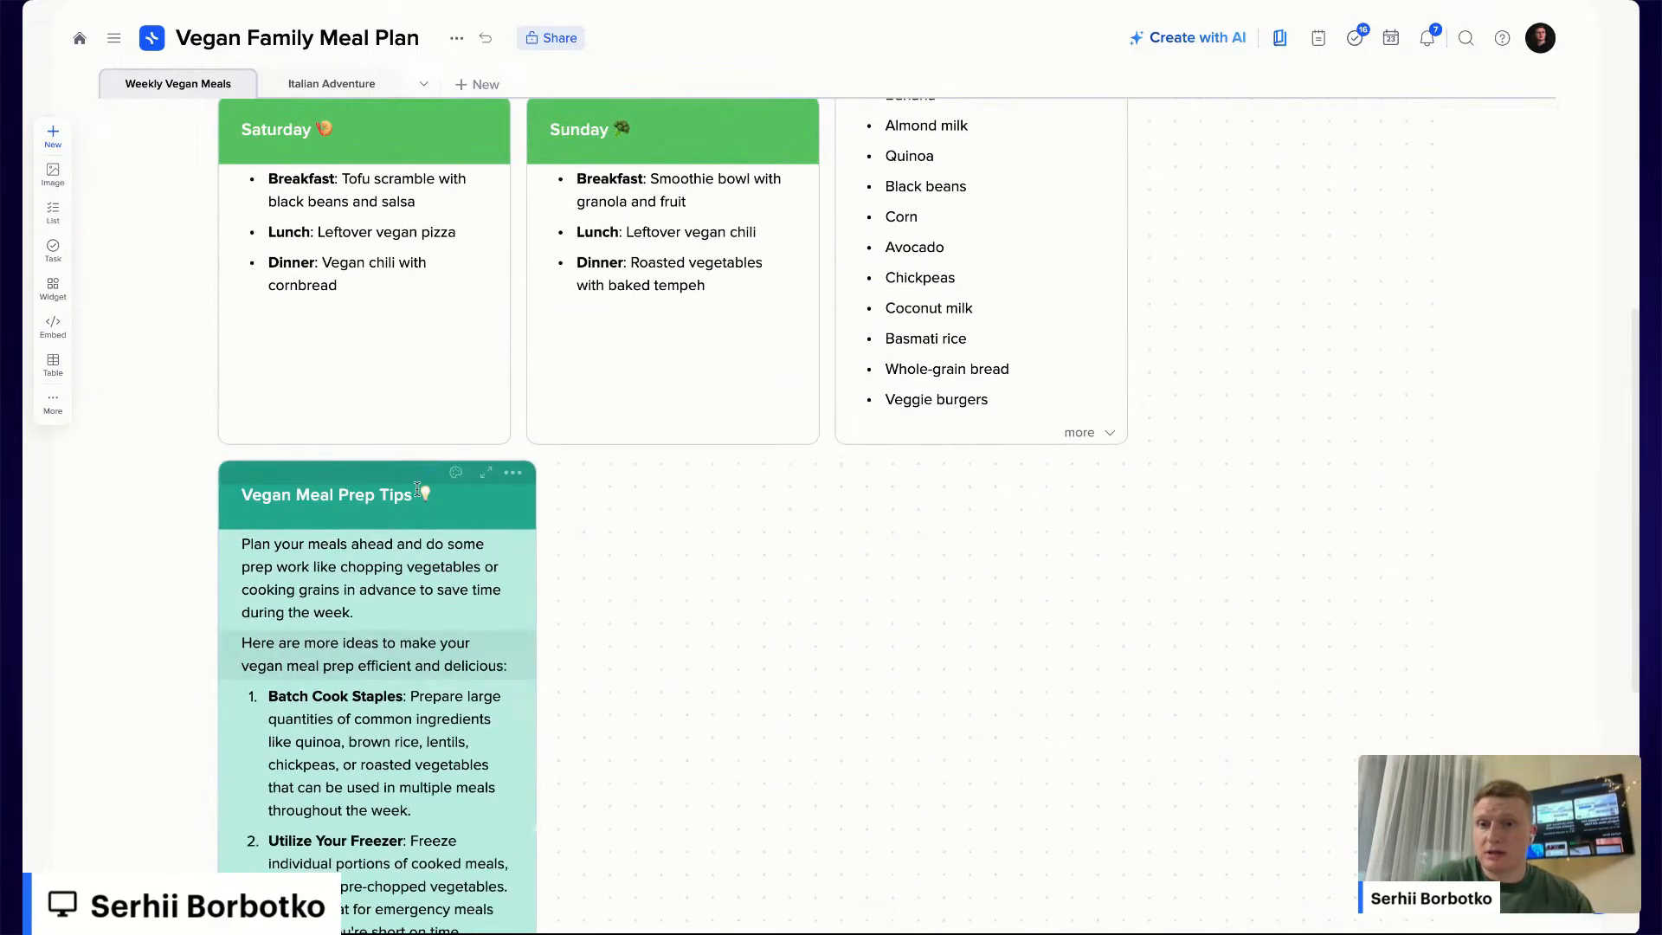
pyautogui.moveTo(355, 474); pyautogui.dragTo(1215, 182)
pyautogui.scroll(8, 1215, 182)
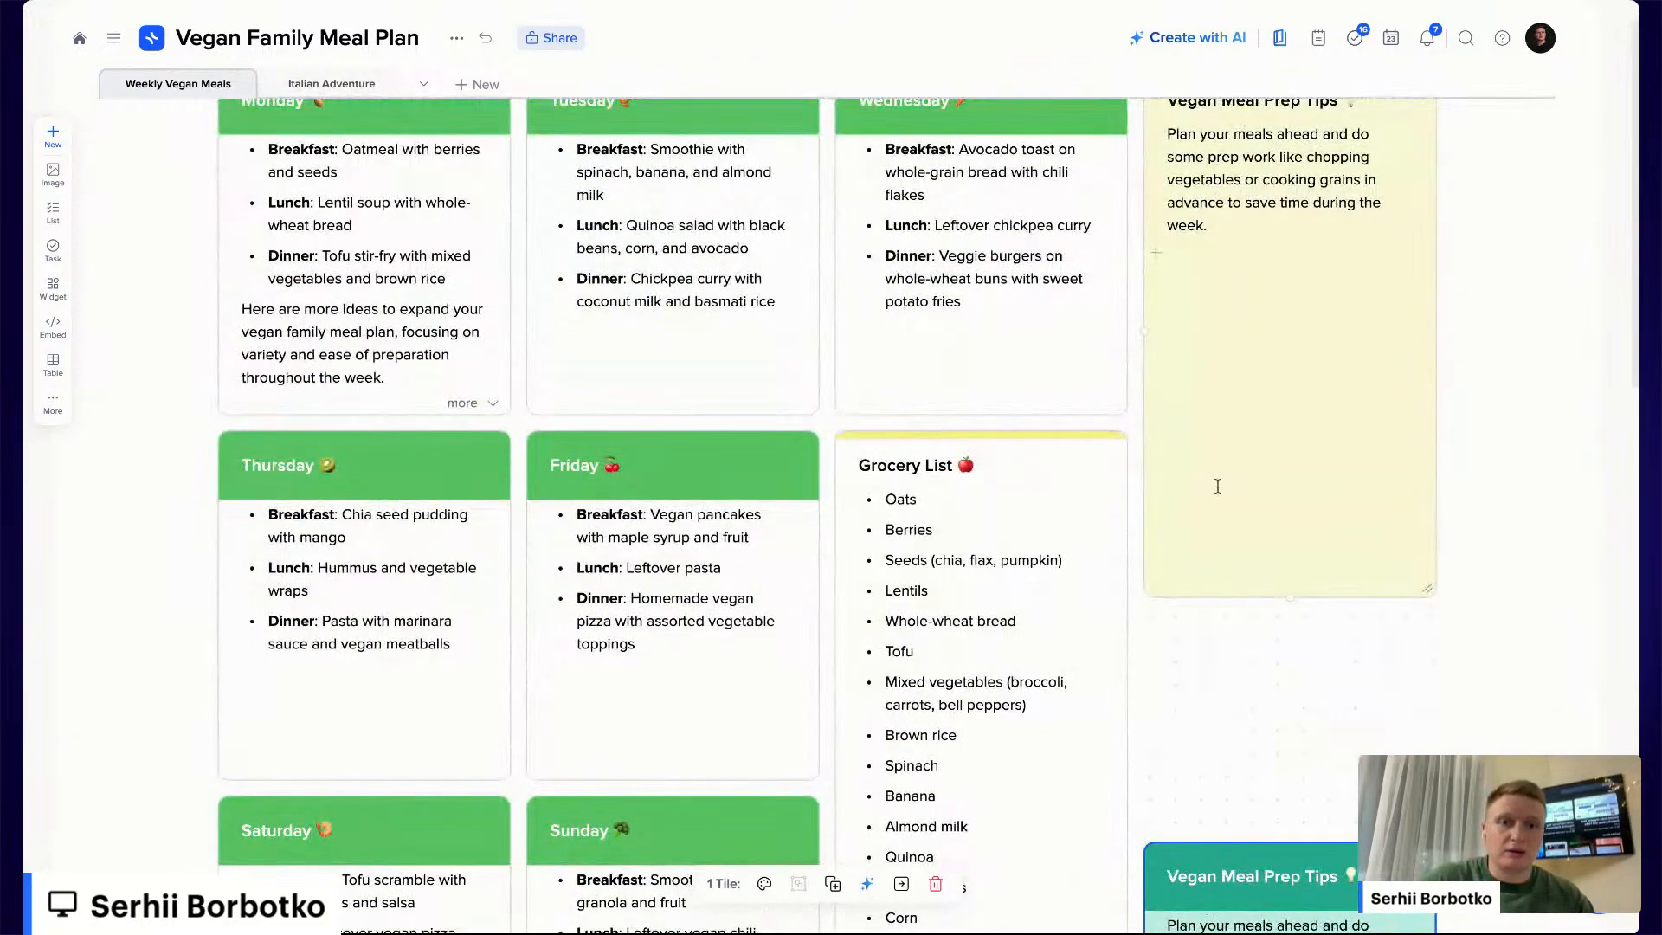
# Shorten the yellow Vegan Meal Prep Tips tile, delete it, and move the green tips tile into its place beside Wednesday
pyautogui.moveTo(1232, 859); pyautogui.dragTo(1265, 263)
pyautogui.scroll(1, 1264, 315)
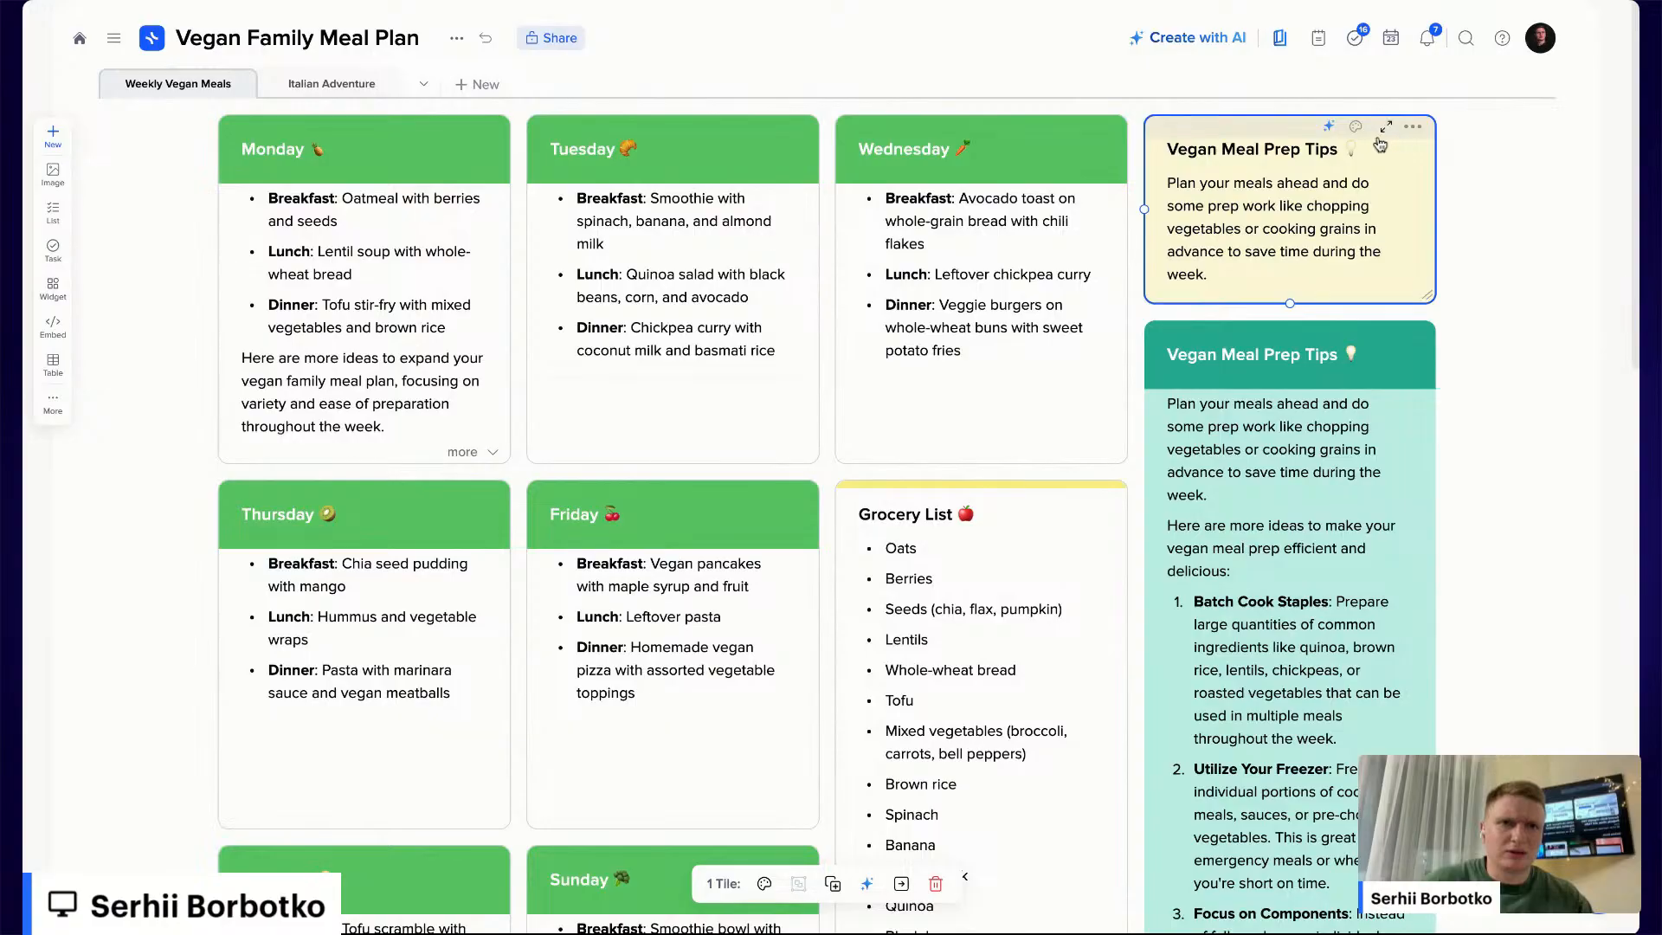
pyautogui.click(1411, 127)
pyautogui.click(1464, 328)
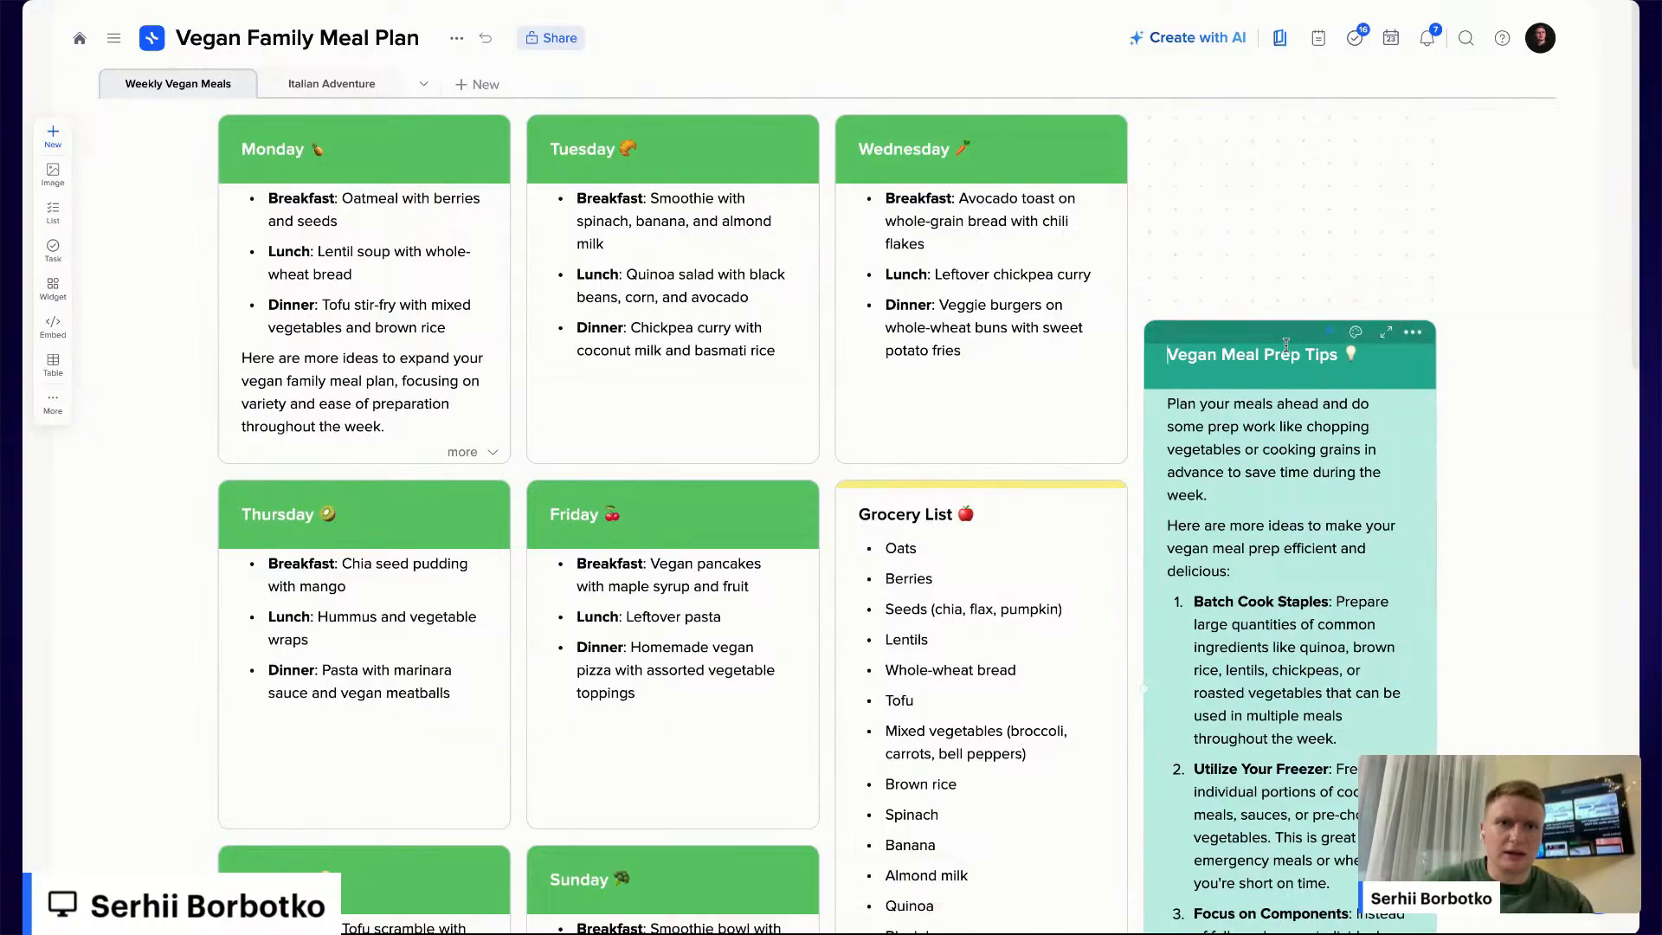
pyautogui.moveTo(1290, 340); pyautogui.dragTo(1294, 130)
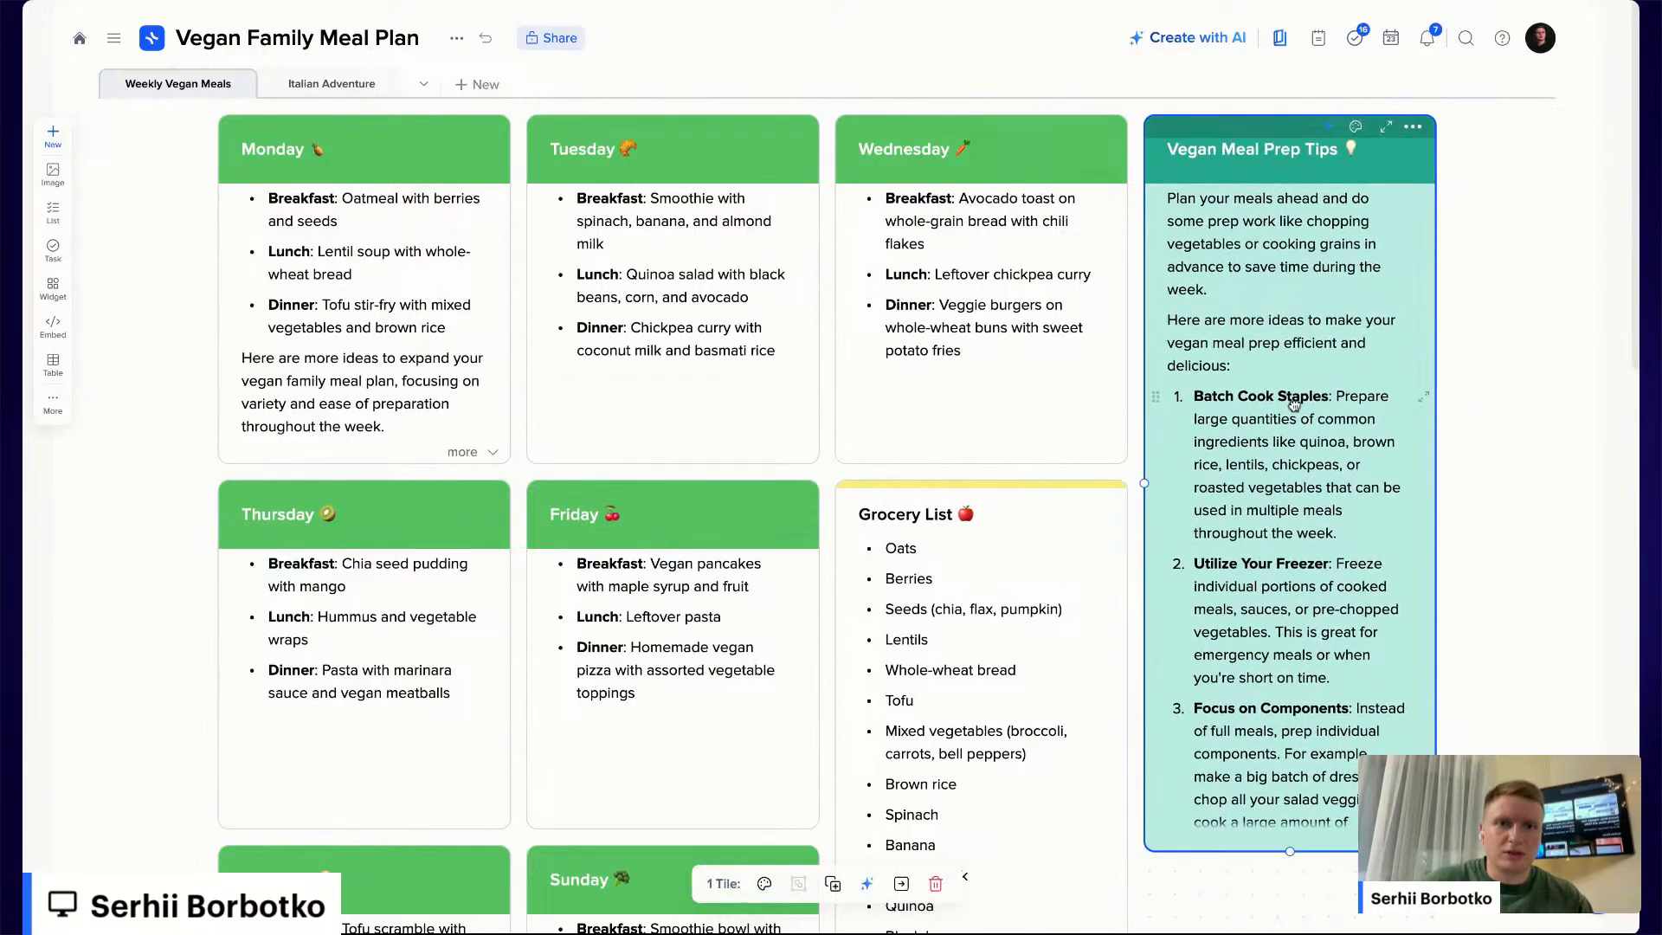
# Extend the green Vegan Meal Prep Tips tile downward to line up with the bottom edge of the Grocery List tile
pyautogui.scroll(-4, 1302, 592)
pyautogui.moveTo(1309, 528); pyautogui.dragTo(1307, 868)
pyautogui.click(1479, 677)
pyautogui.scroll(4, 1478, 677)
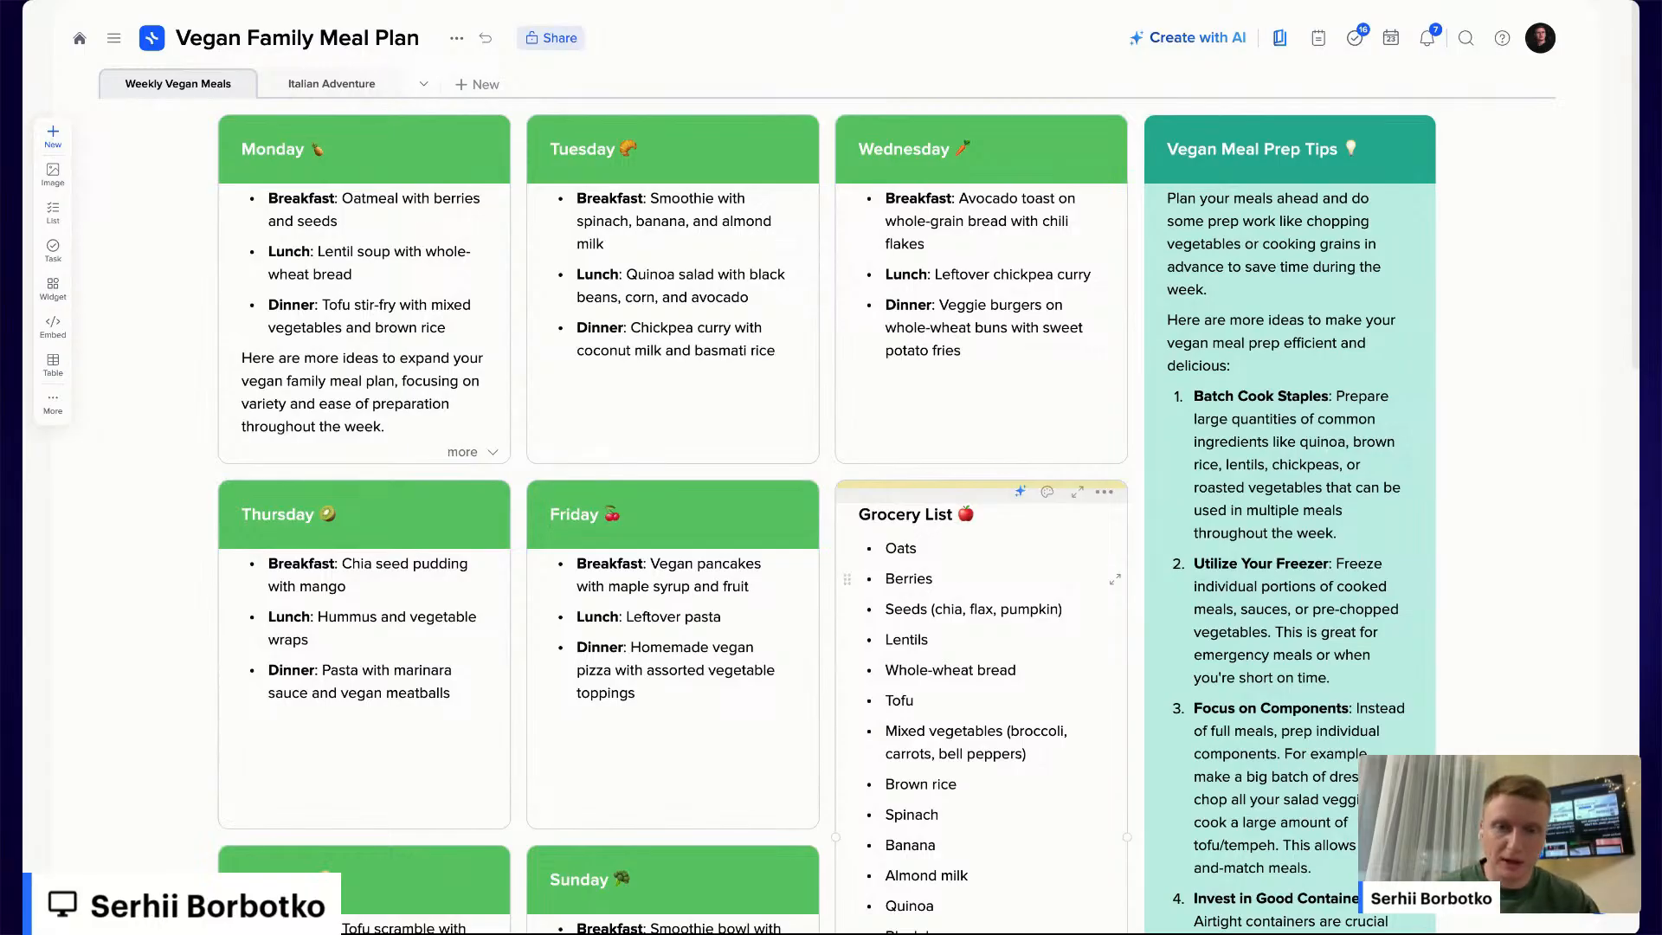
# Select the Monday, Tuesday and Wednesday tiles, extend the selection to every tile on the page, and look it over
pyautogui.click(382, 127)
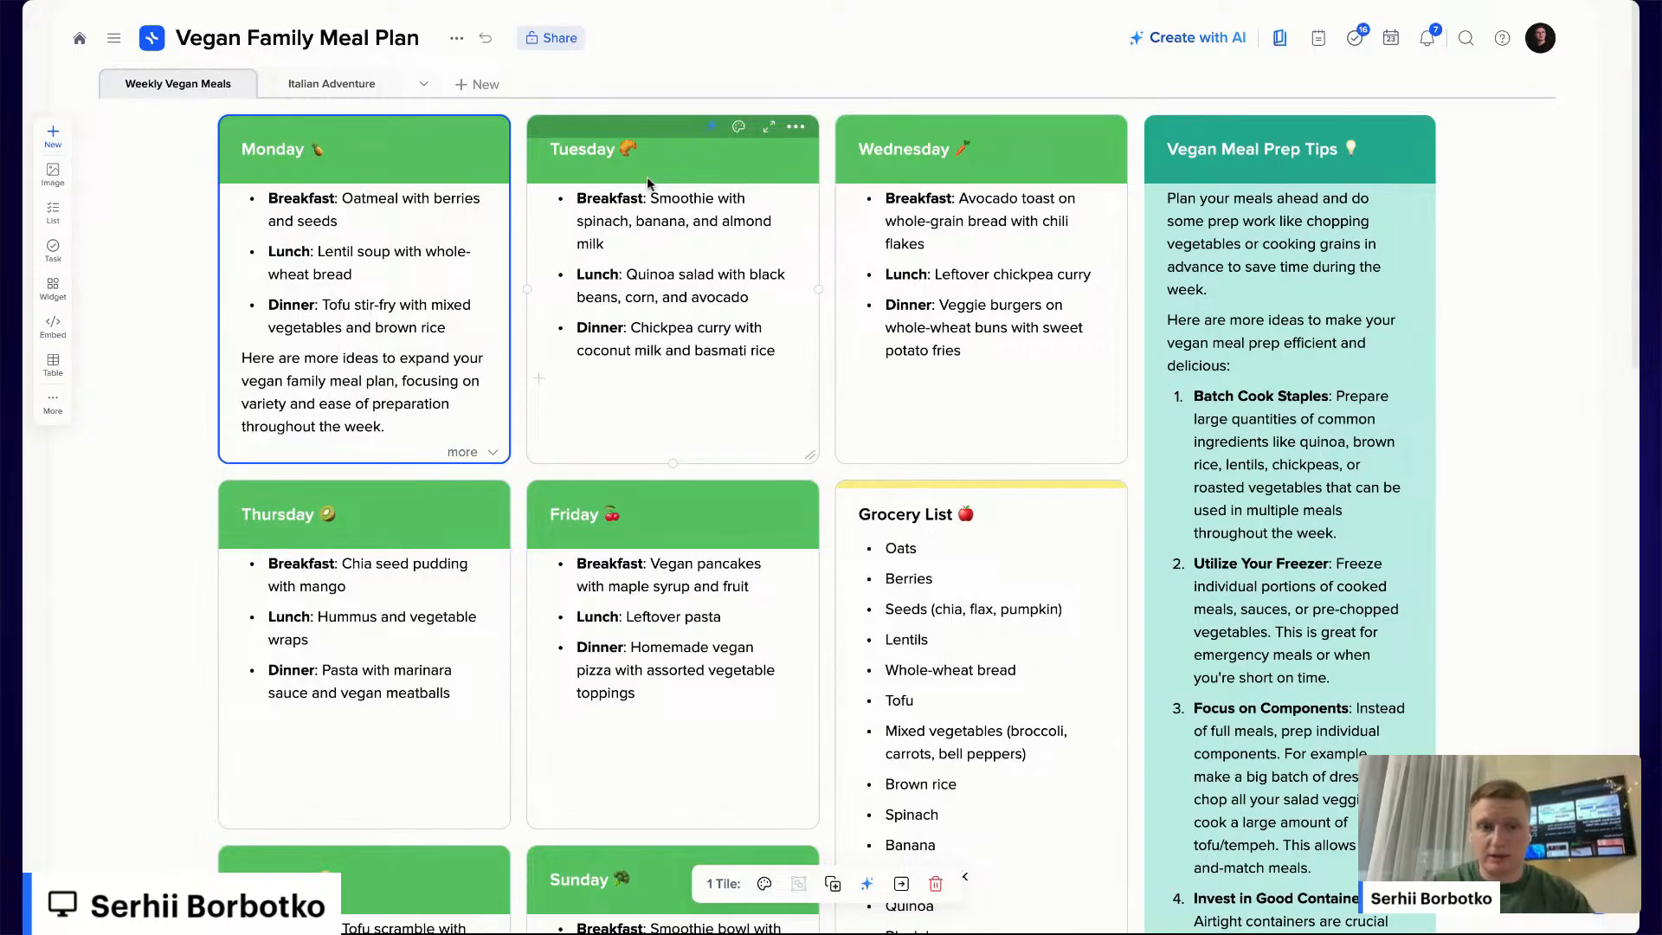
pyautogui.keyDown('shift'); pyautogui.click(615, 136); pyautogui.keyUp('shift')
pyautogui.keyDown('shift'); pyautogui.click(879, 130); pyautogui.keyUp('shift')
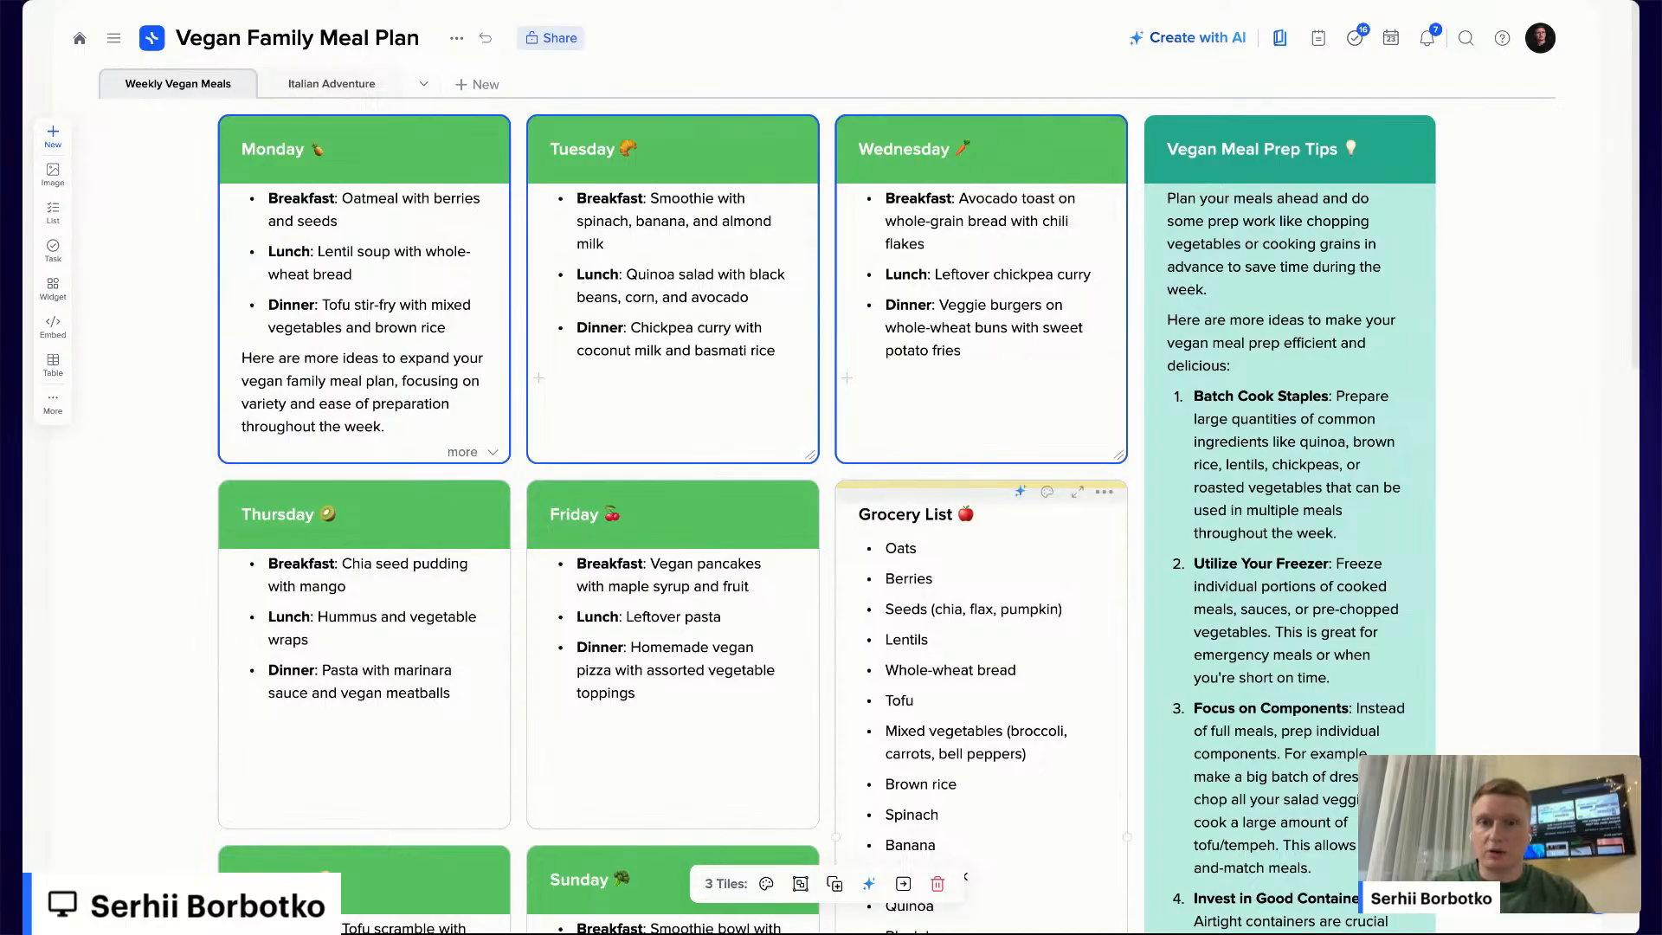
pyautogui.hotkey('ctrl', 'a')
pyautogui.scroll(-6, 1182, 671)
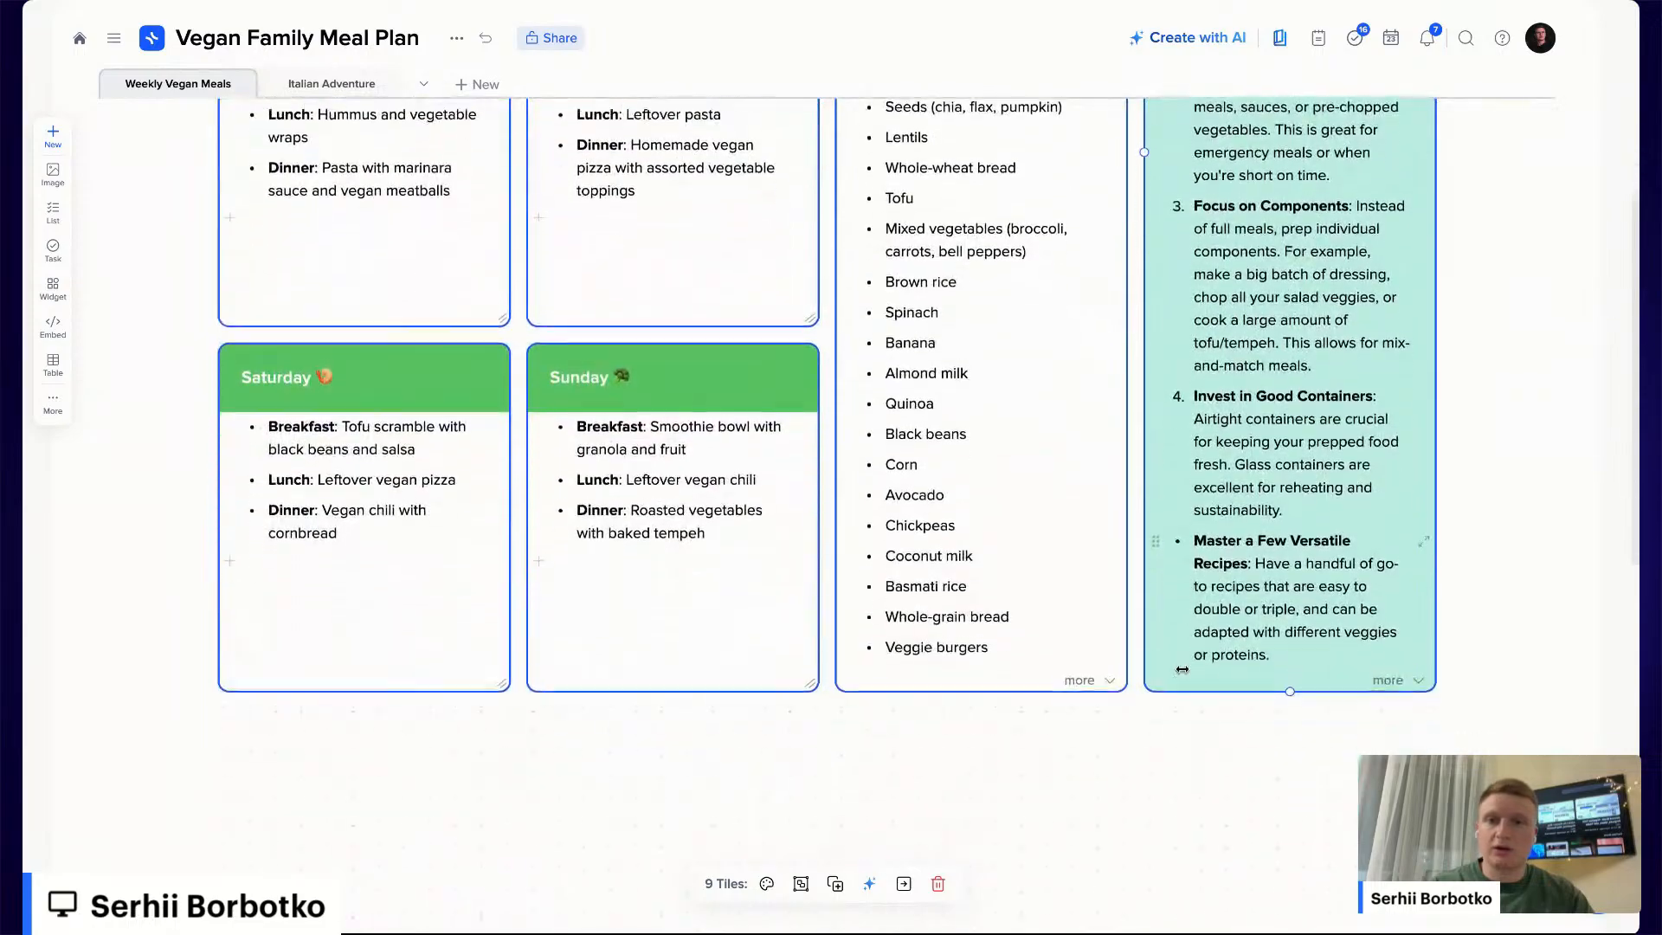
pyautogui.scroll(6, 904, 830)
pyautogui.scroll(-5, 904, 829)
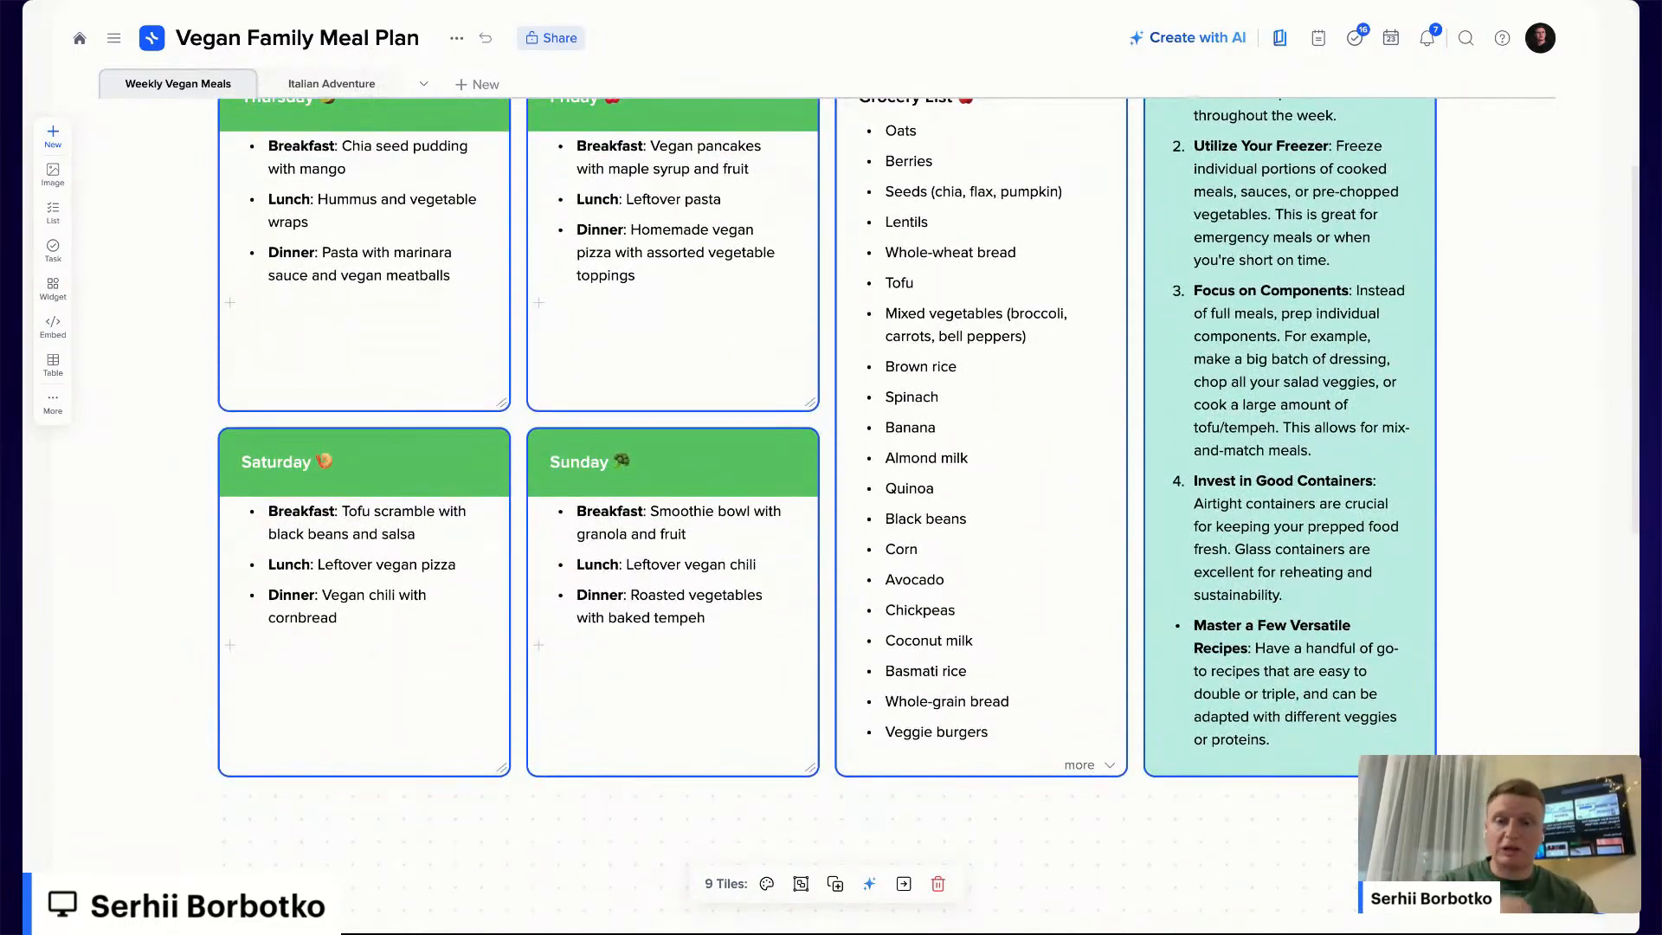
pyautogui.scroll(5, 826, 635)
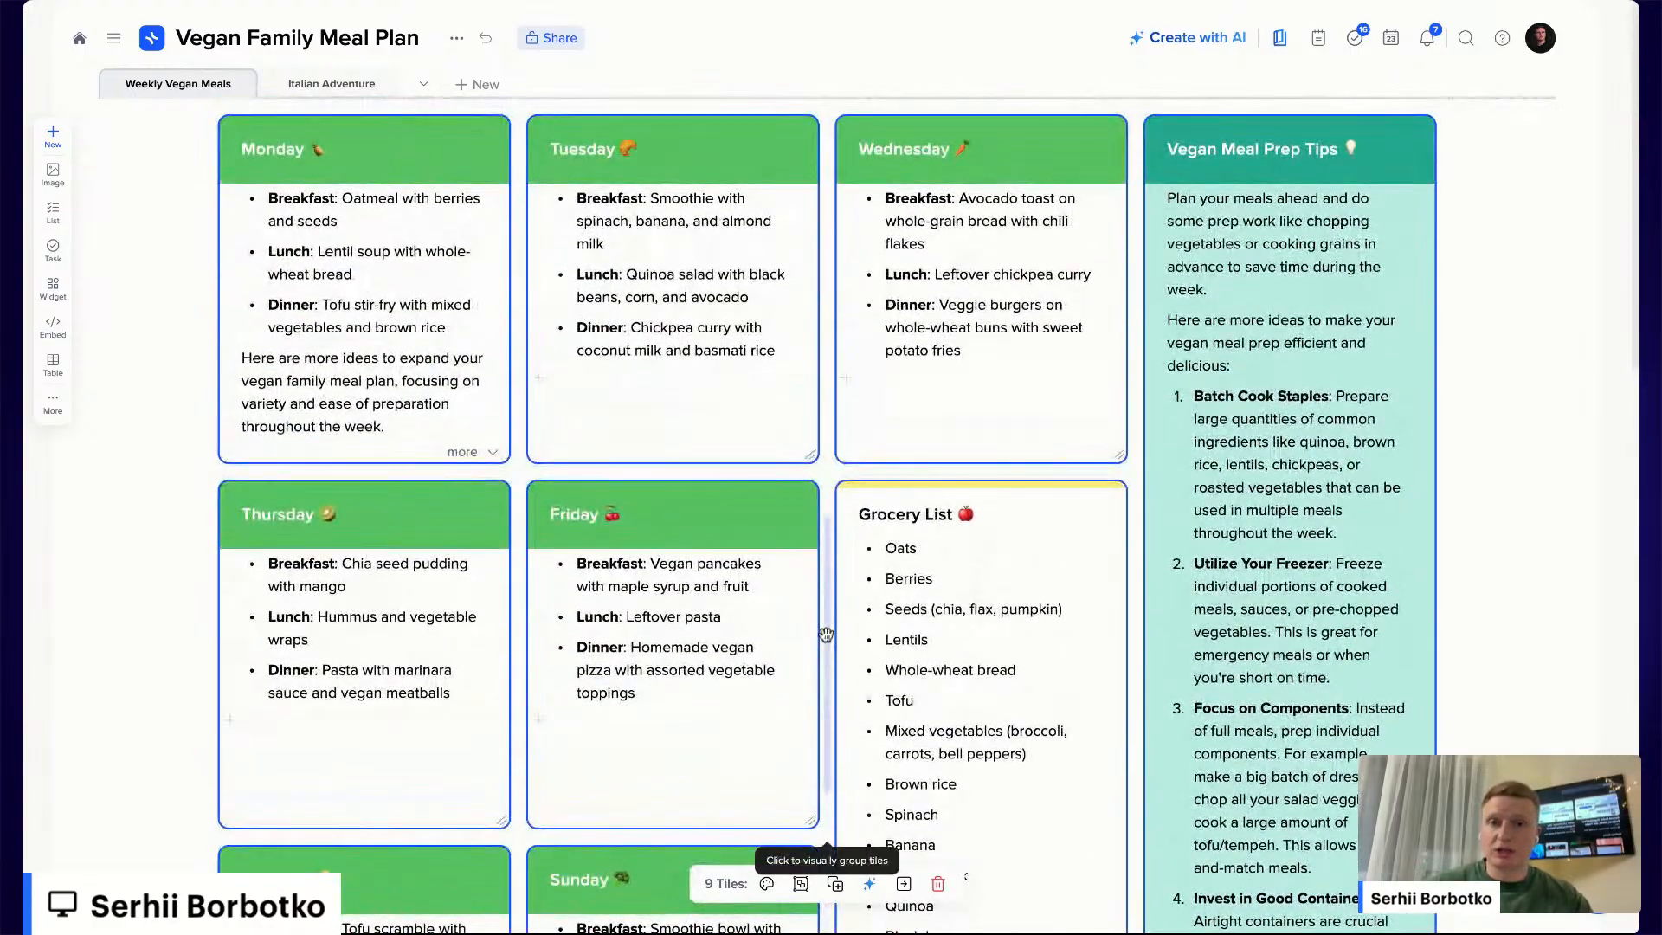
pyautogui.scroll(-3, 825, 635)
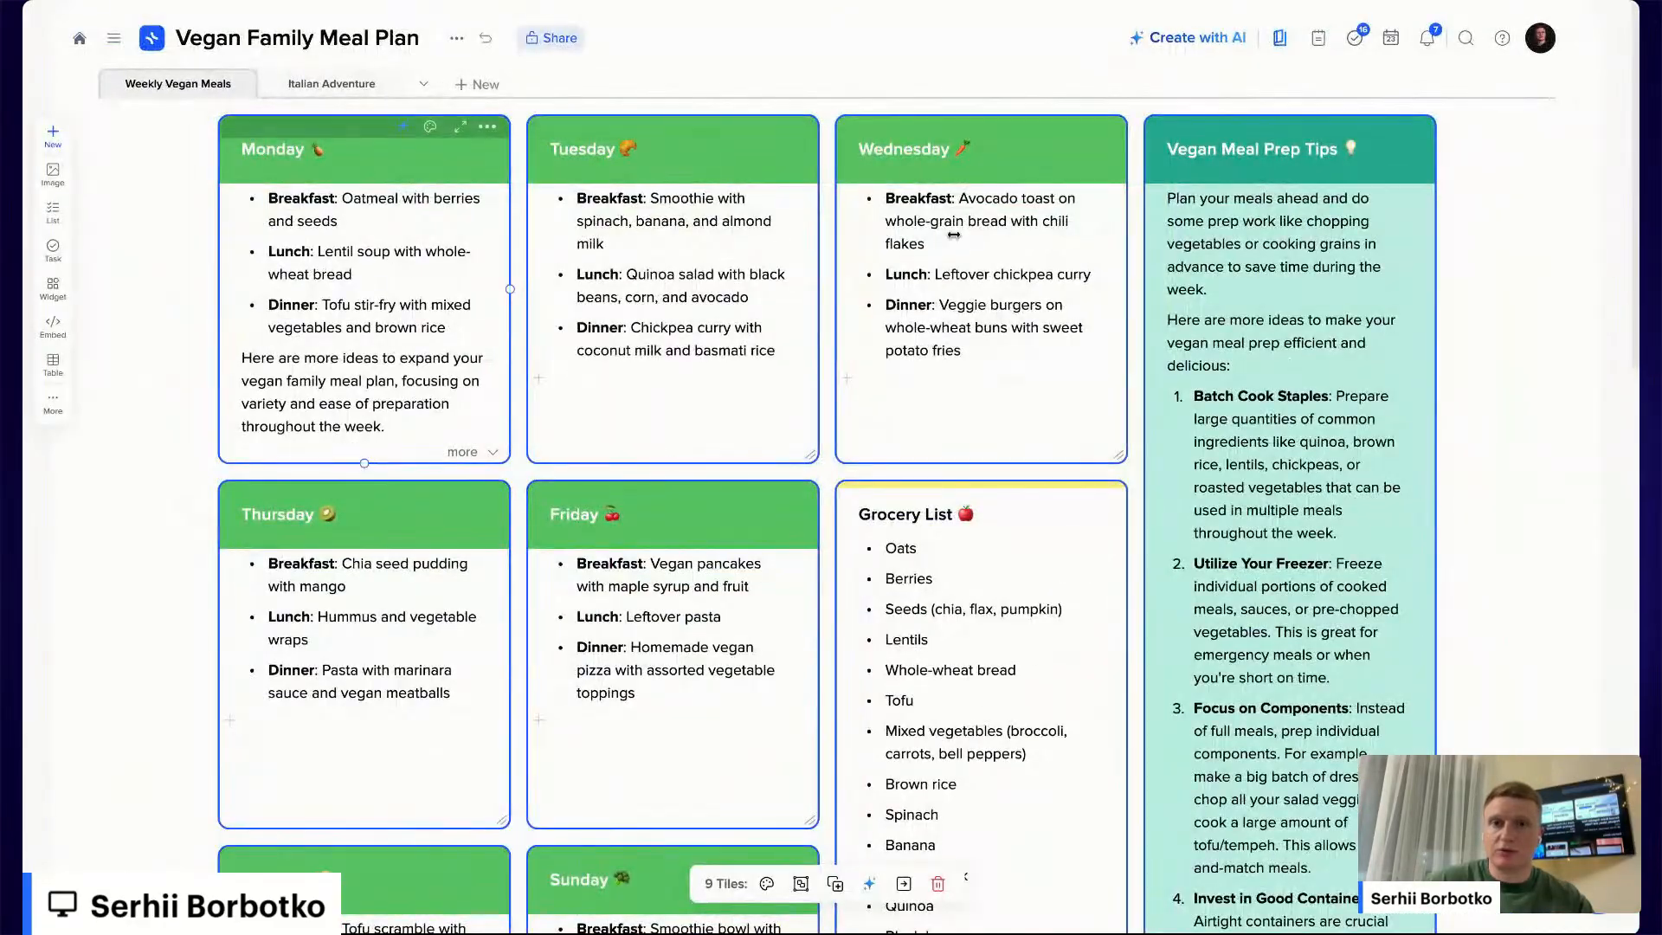
pyautogui.scroll(-5, 846, 606)
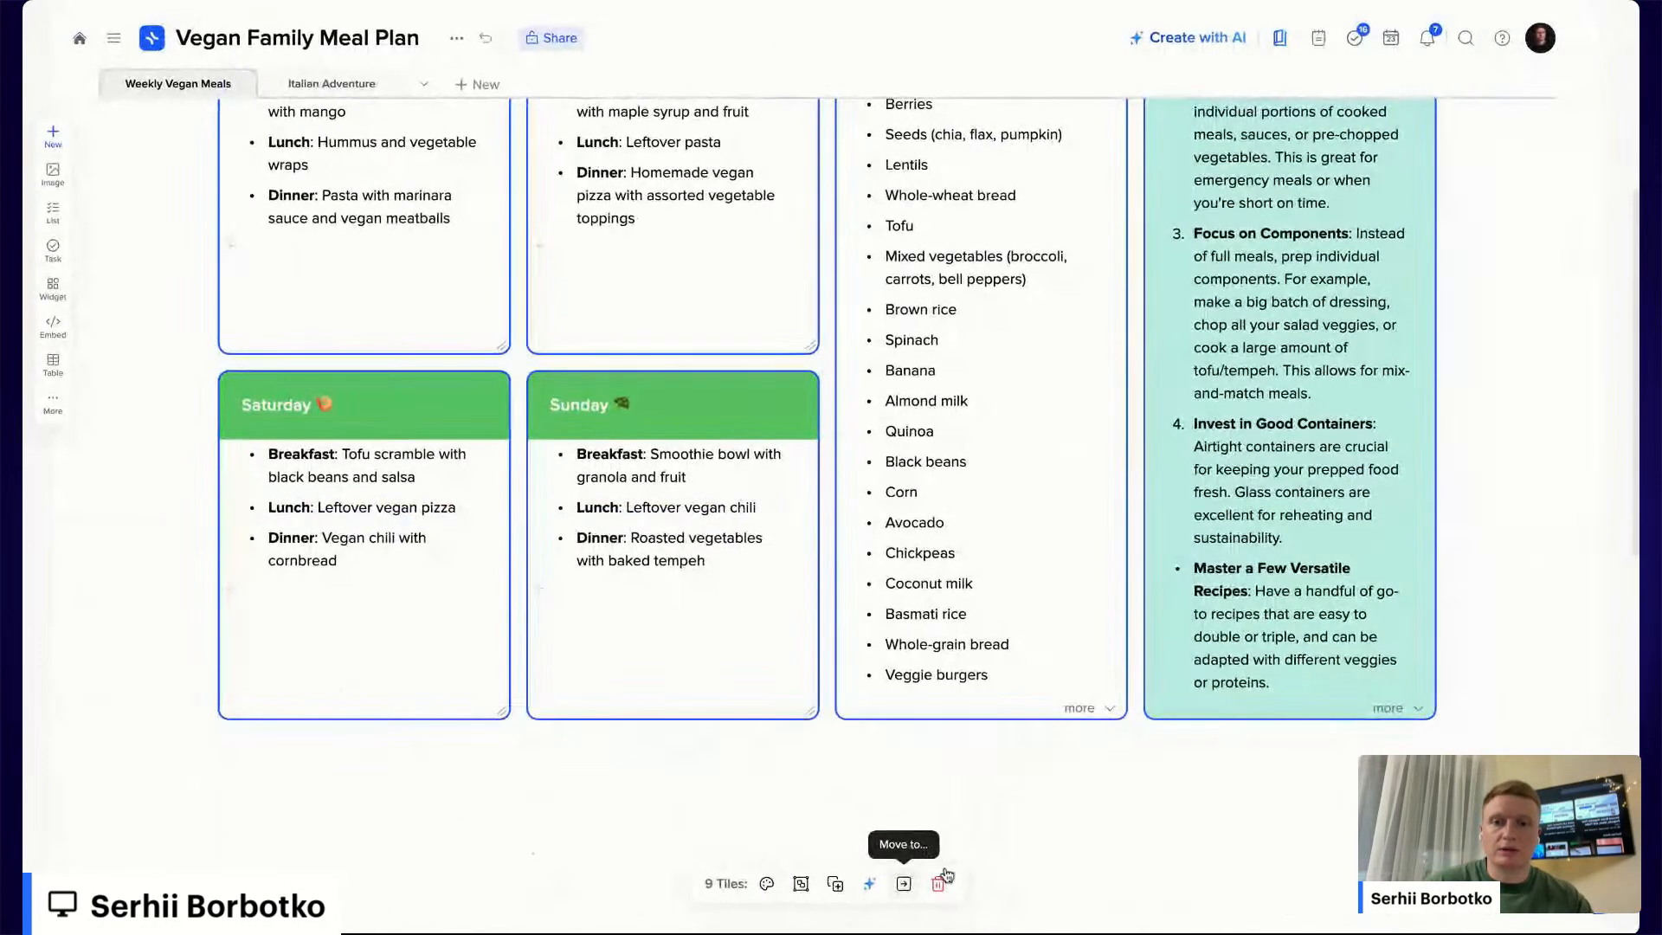
# Generate a new page with AI from all the selected tiles, adding the prompt "Create a new menu for the following week"
pyautogui.click(869, 884)
pyautogui.scroll(10, 849, 355)
pyautogui.scroll(-10, 849, 355)
pyautogui.scroll(6, 849, 355)
pyautogui.scroll(-8, 849, 355)
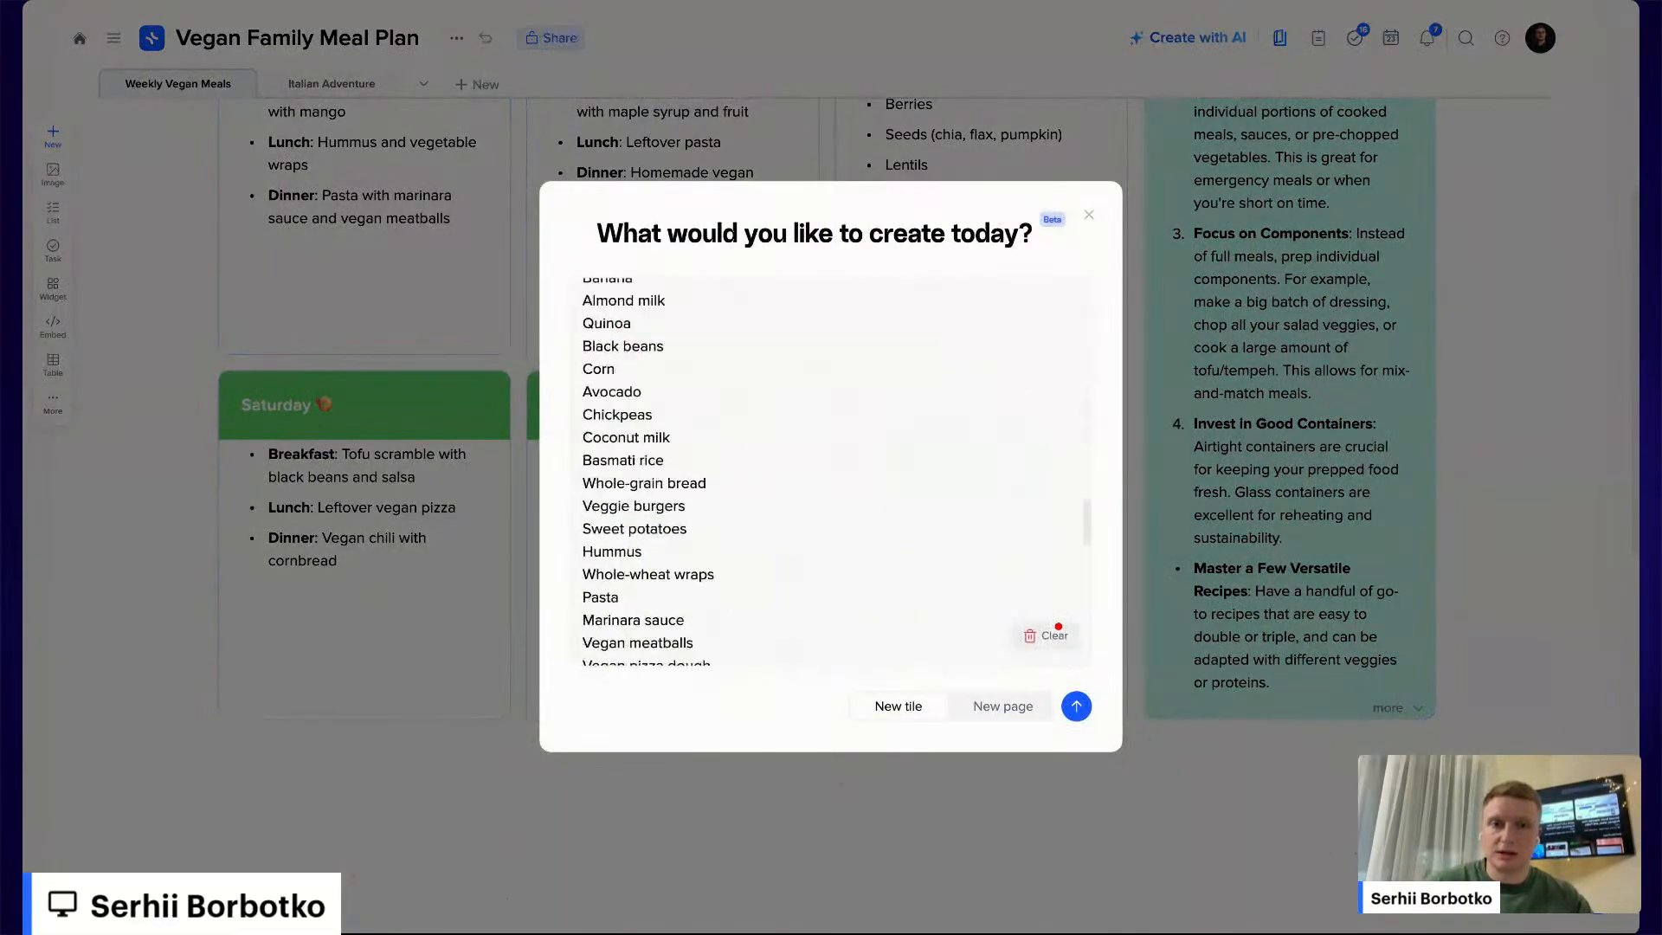
pyautogui.scroll(-8, 723, 554)
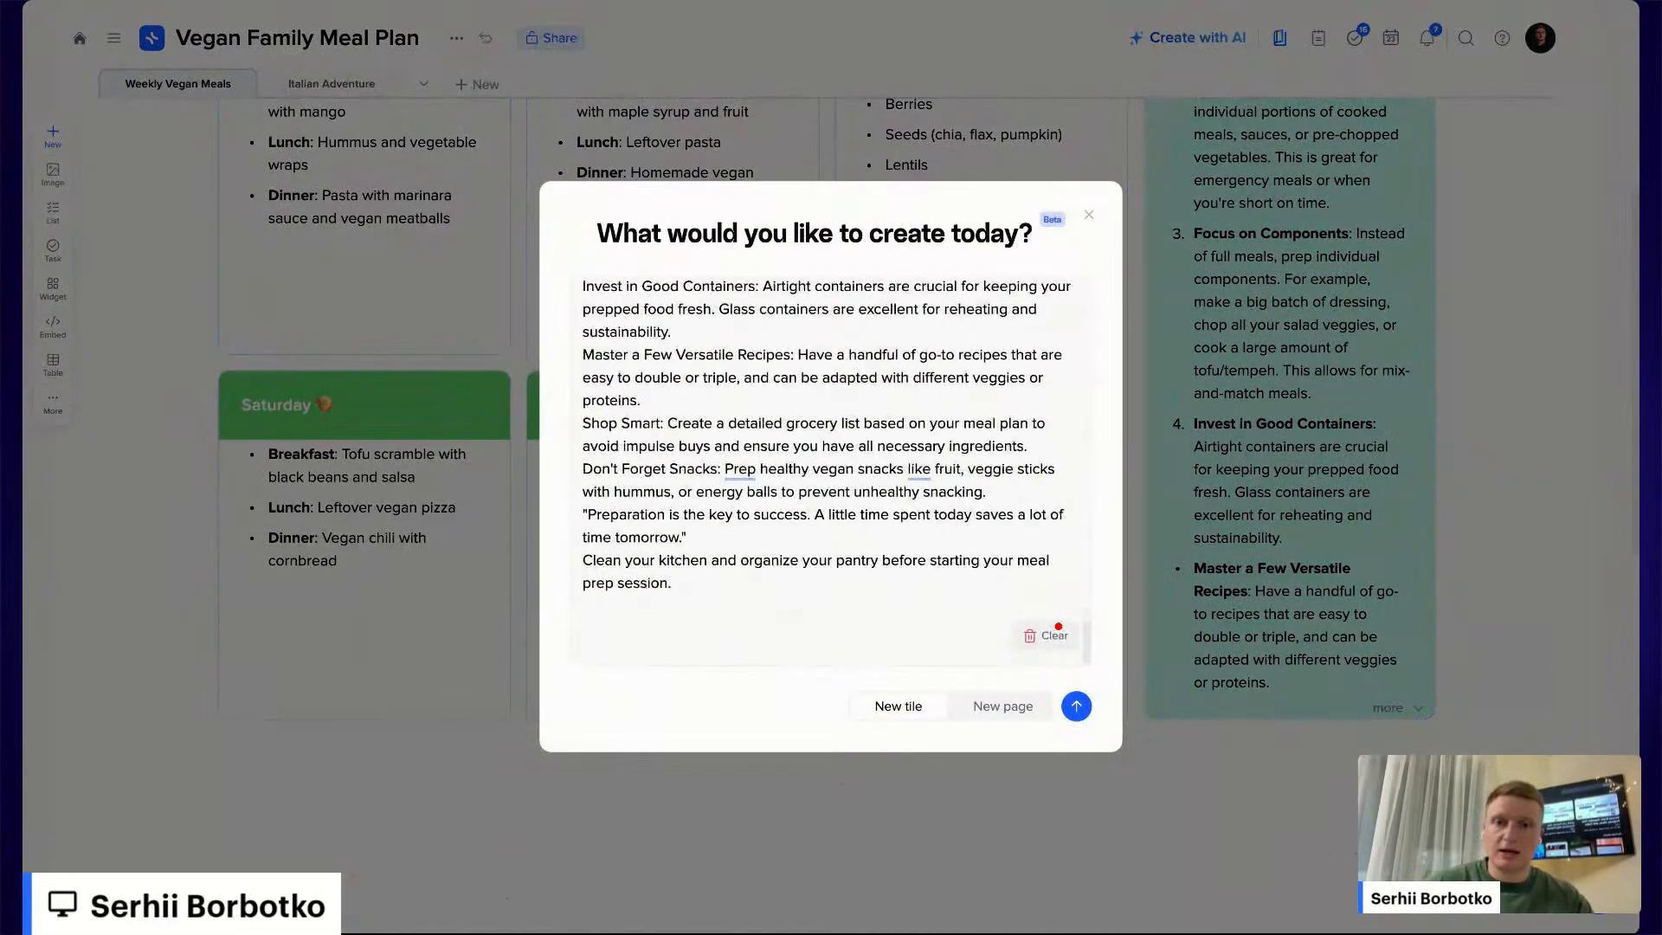
pyautogui.click(697, 624)
pyautogui.write('Create a new me')
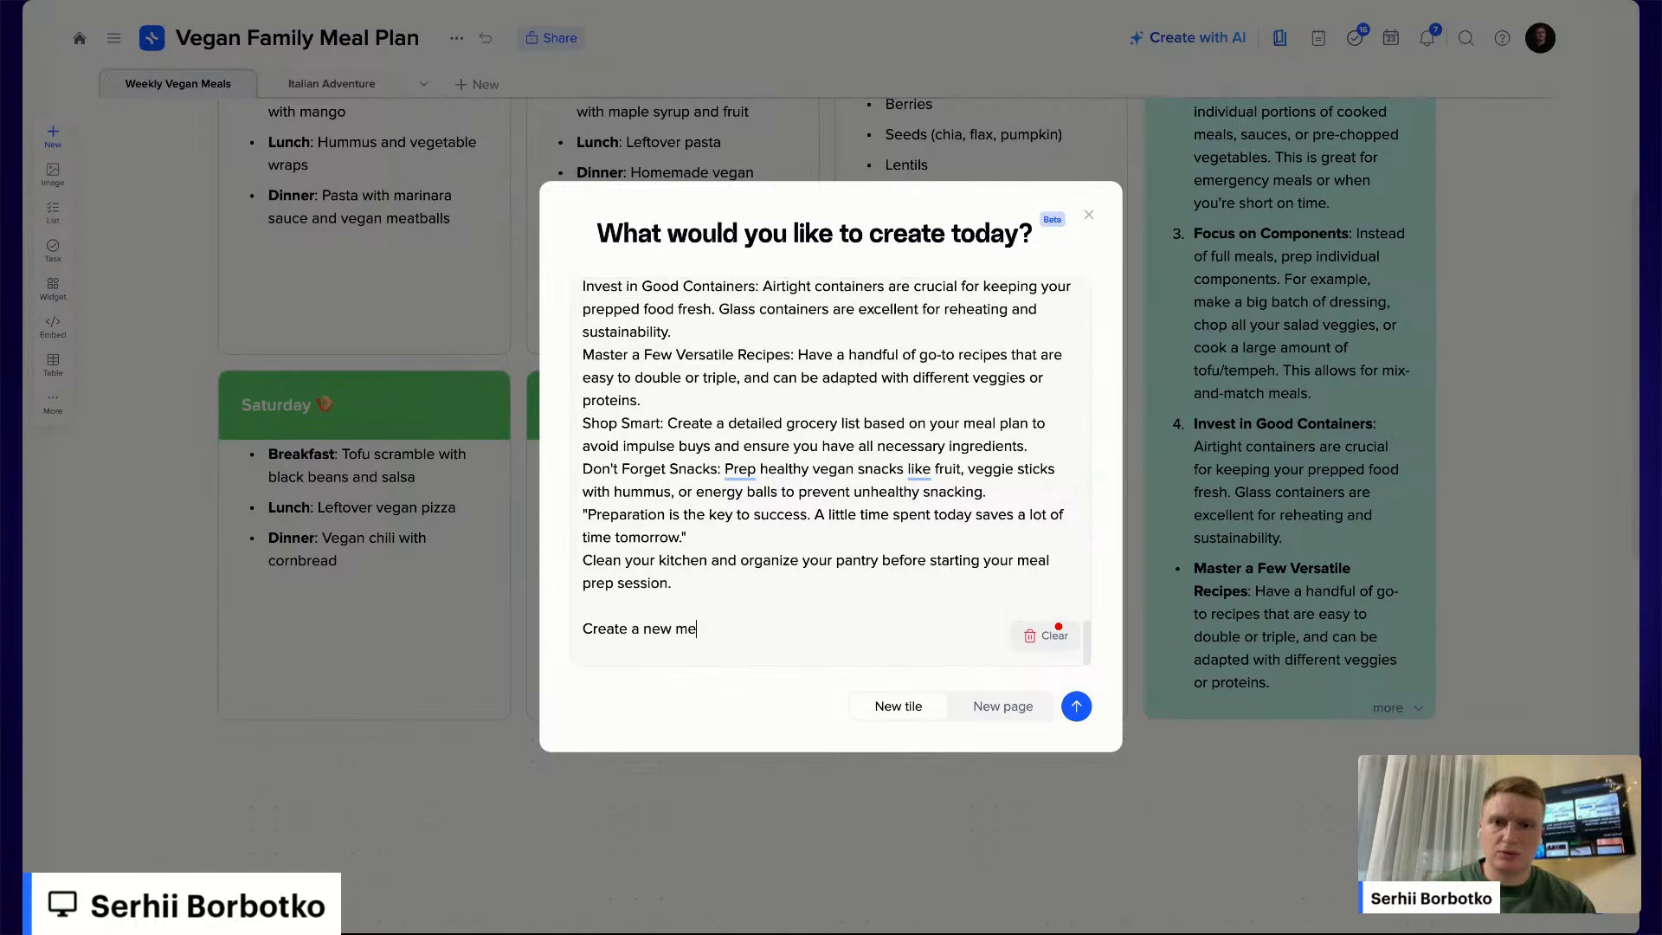
pyautogui.write('nu for the following week')
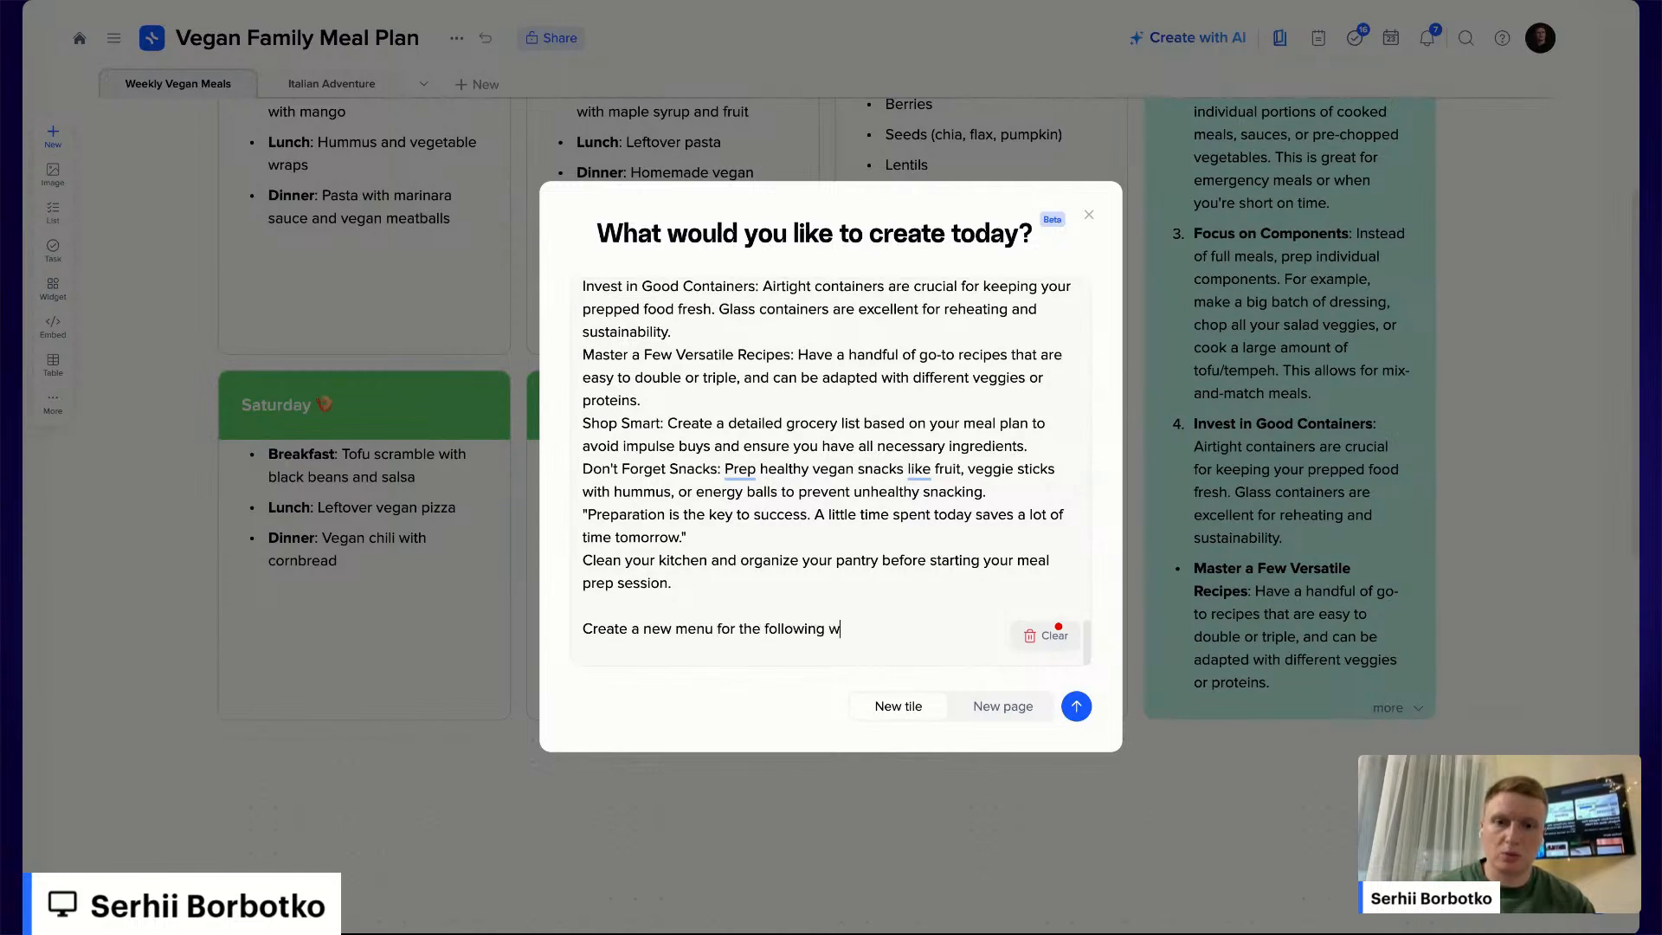
pyautogui.click(997, 710)
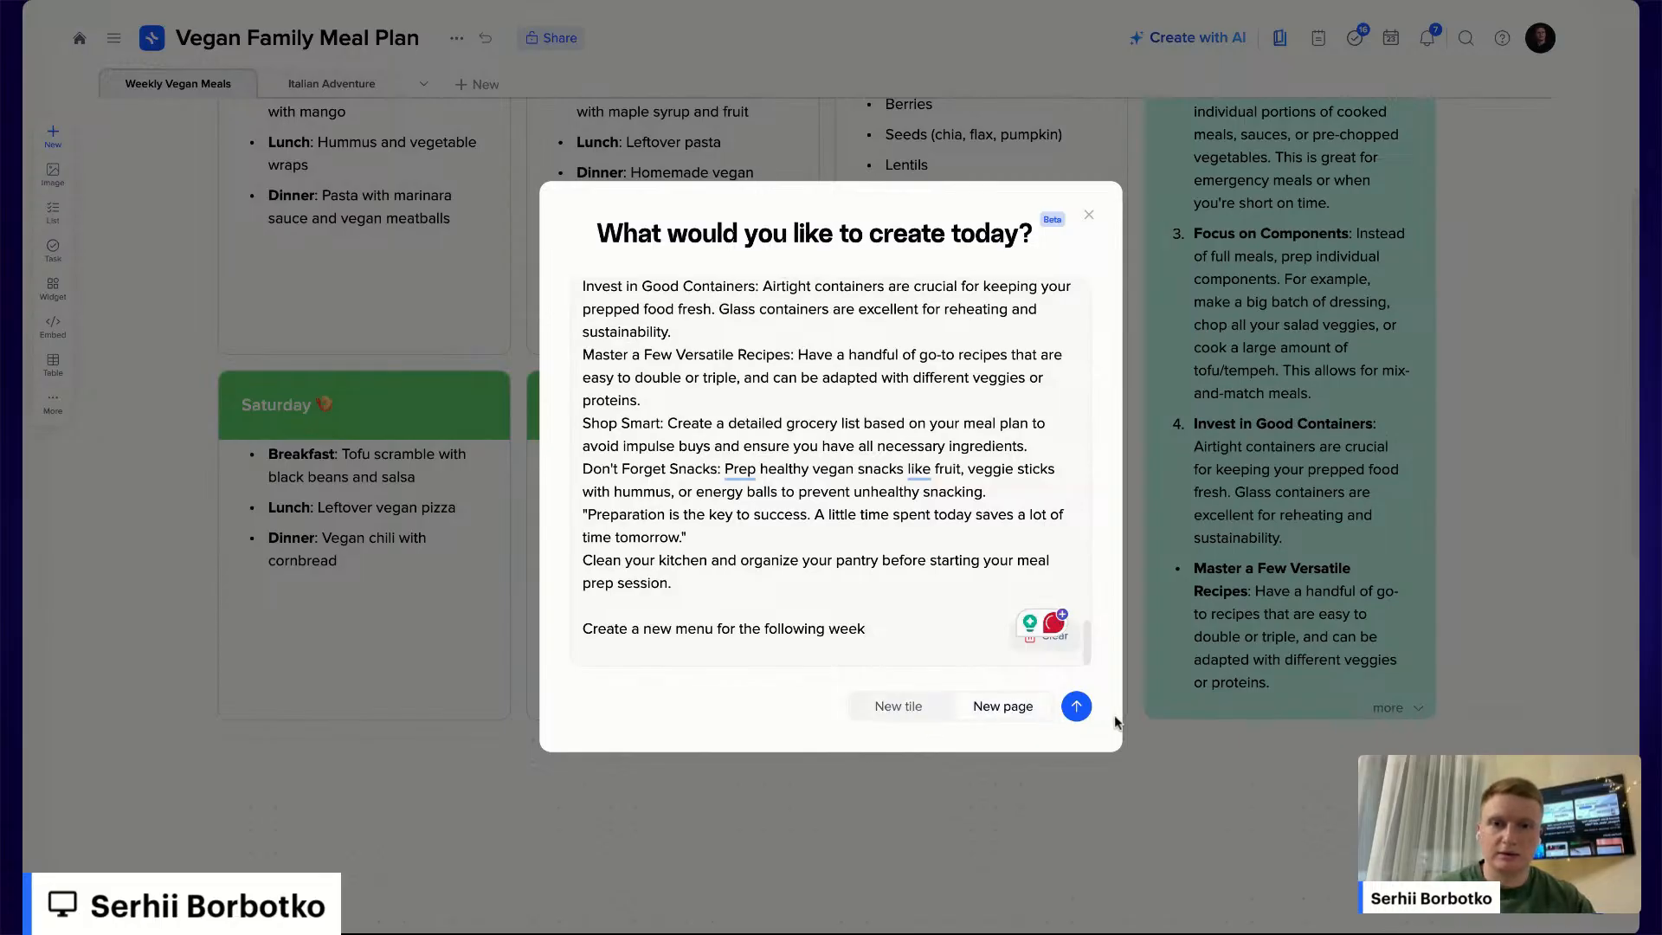
pyautogui.click(1078, 708)
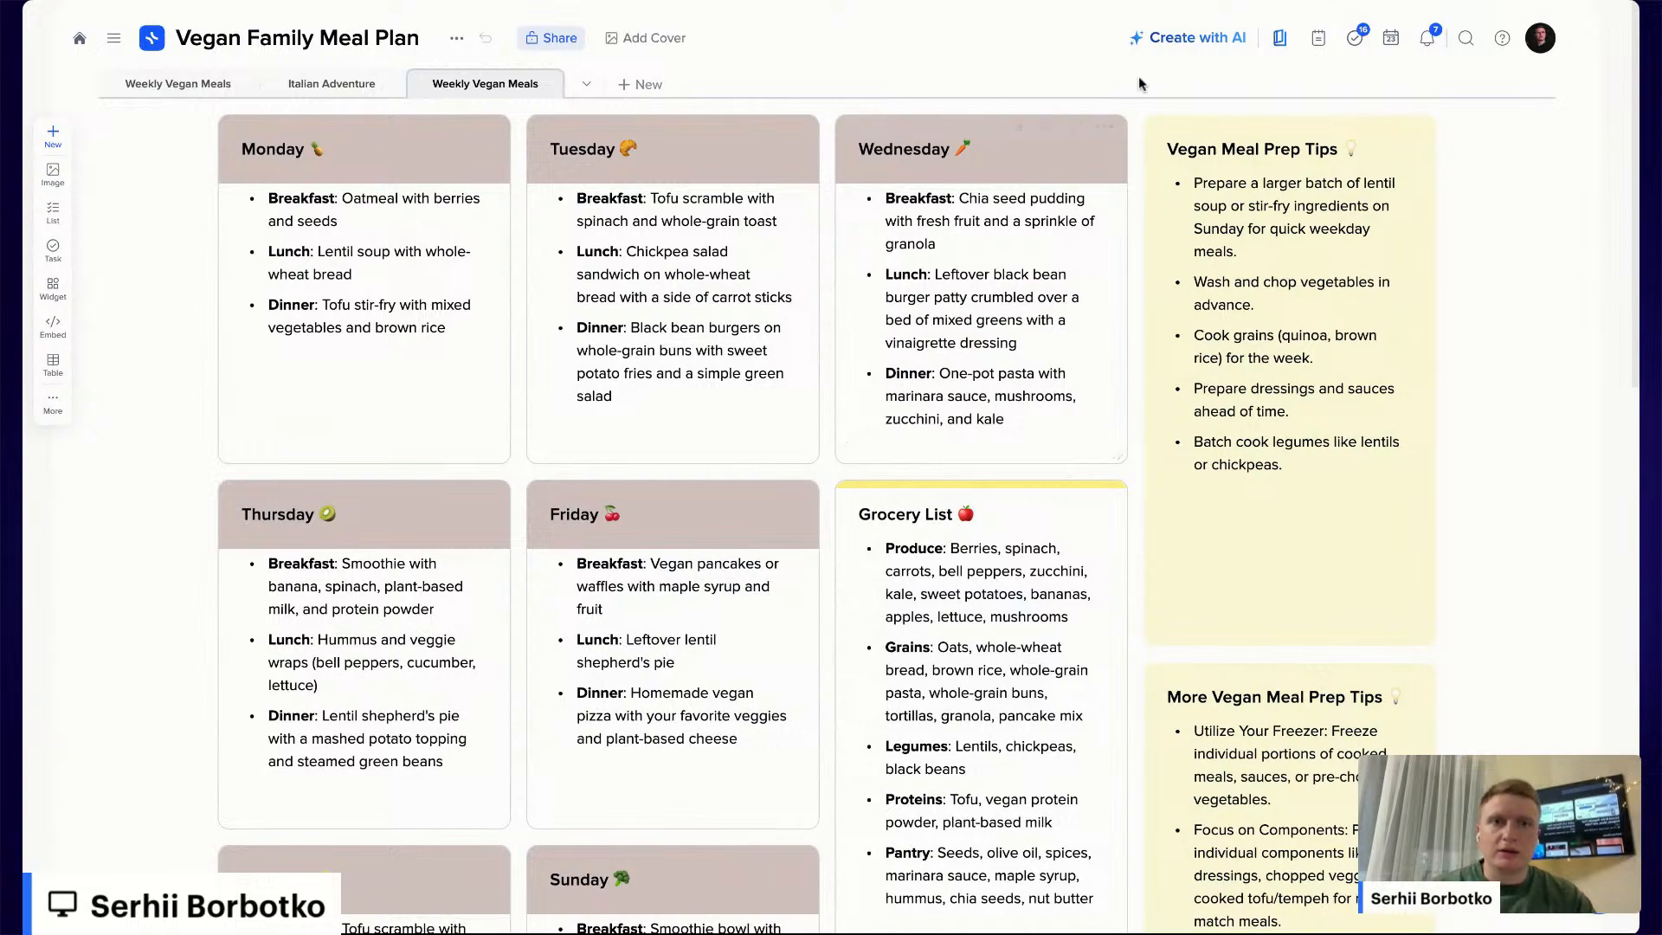
# Read through the generated weekly menu page, including the daily meals, the grocery list and both tips tiles
pyautogui.scroll(-2, 1089, 211)
pyautogui.scroll(-1, 1087, 211)
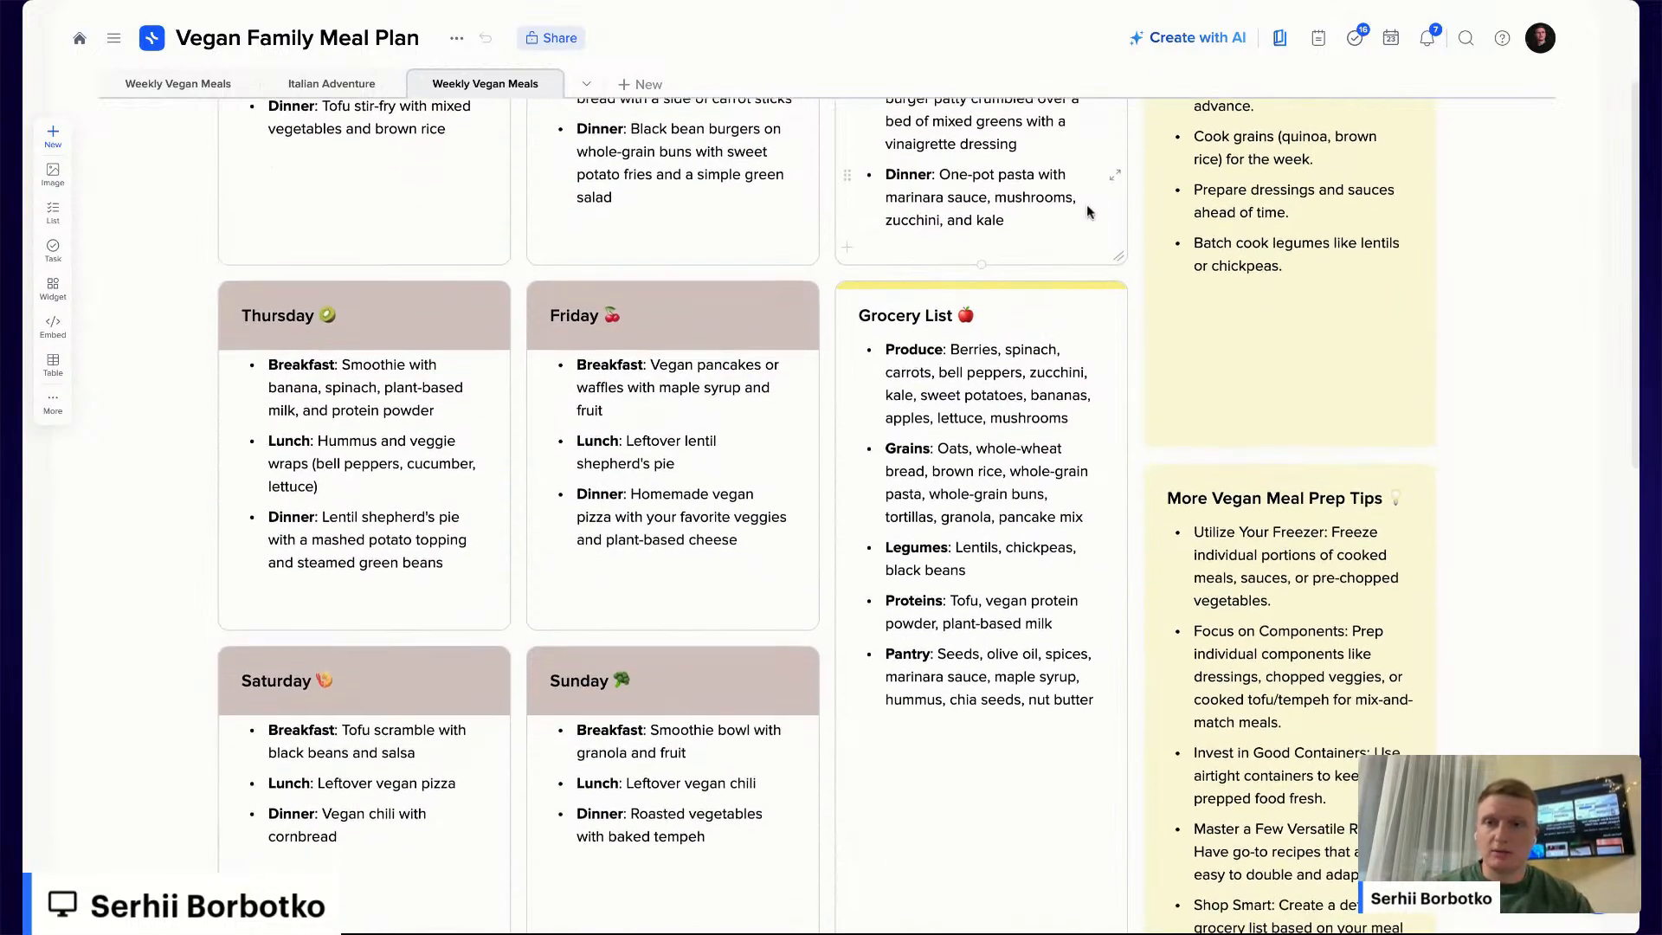
pyautogui.scroll(3, 1089, 211)
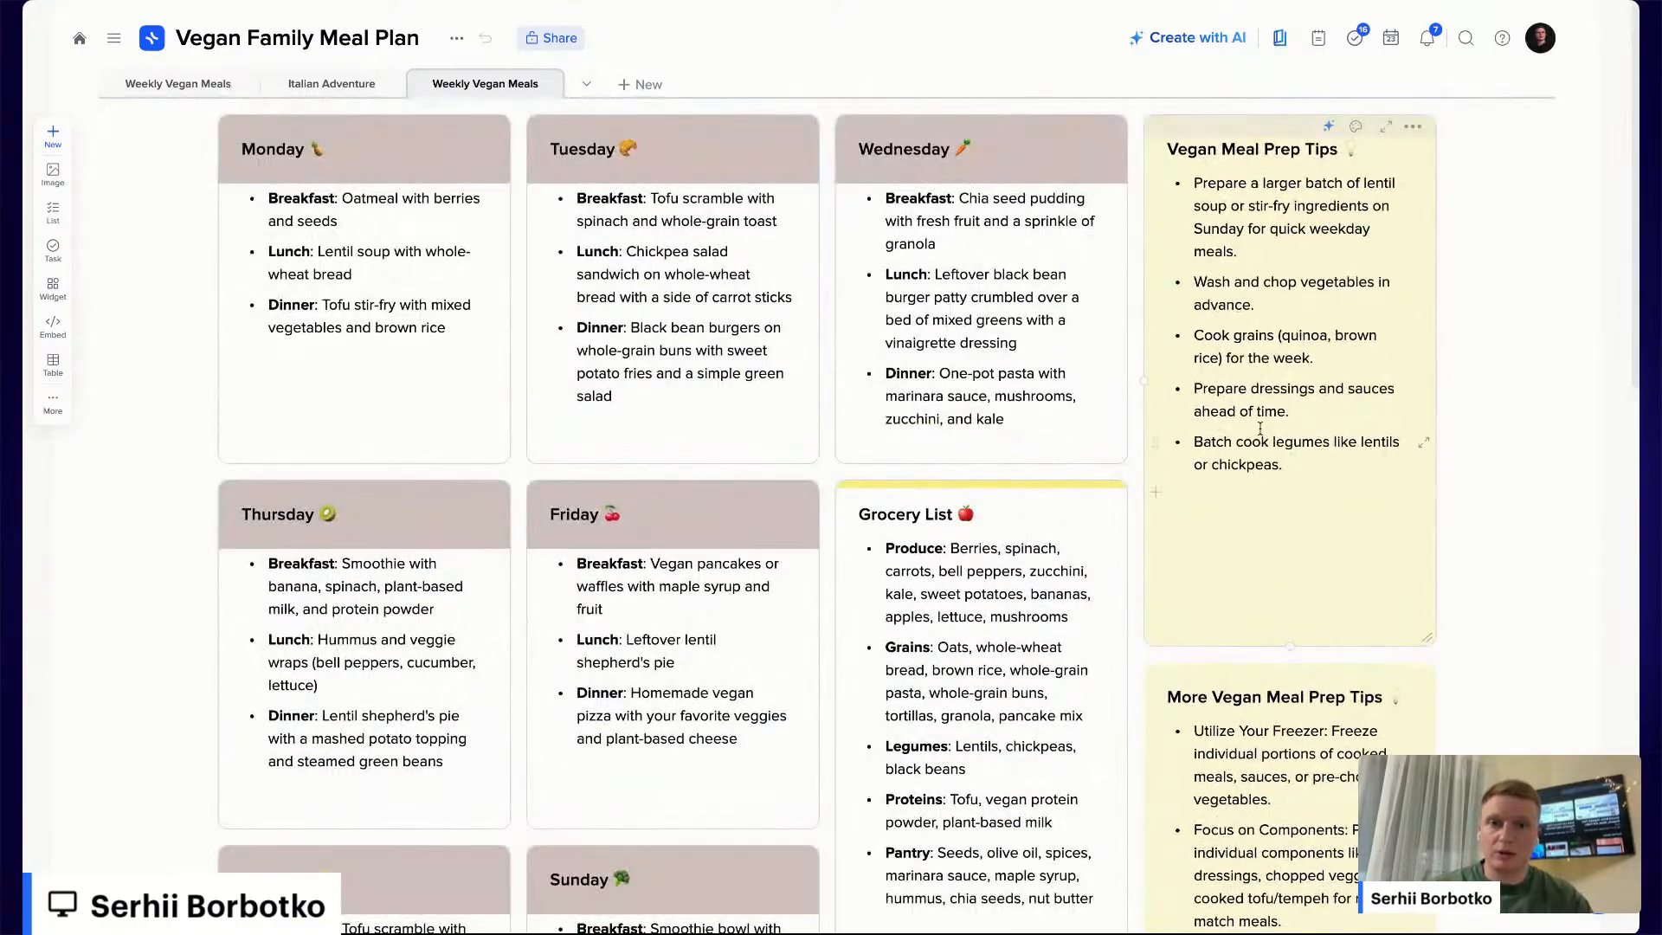
pyautogui.scroll(-4, 1260, 428)
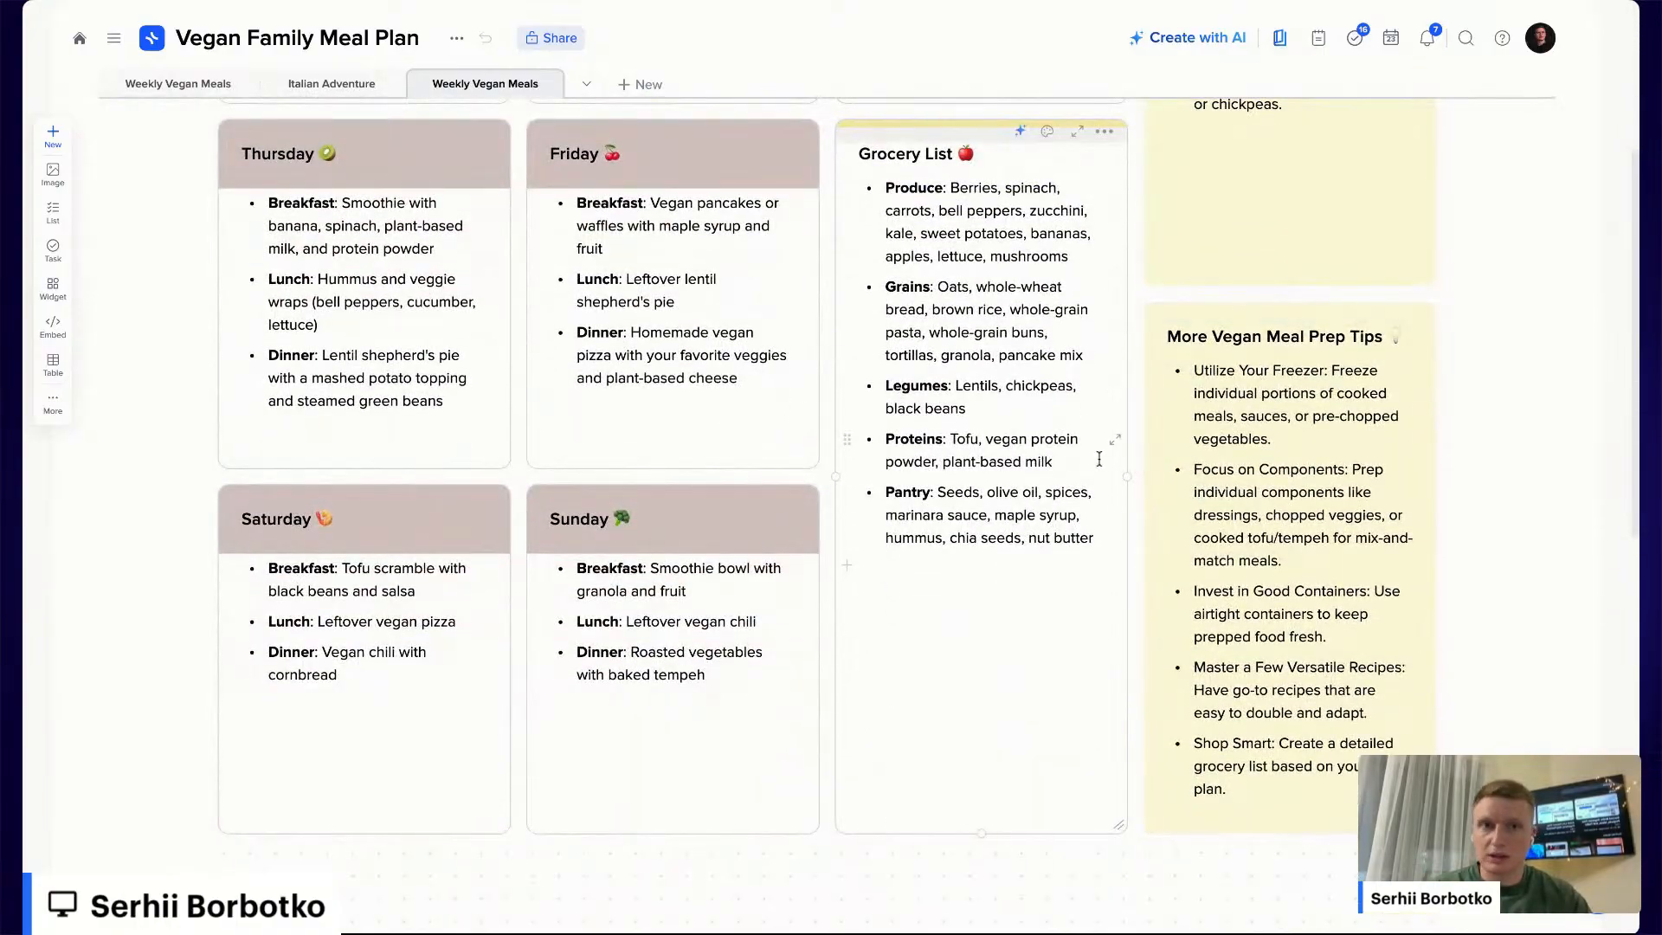
pyautogui.scroll(4, 1099, 459)
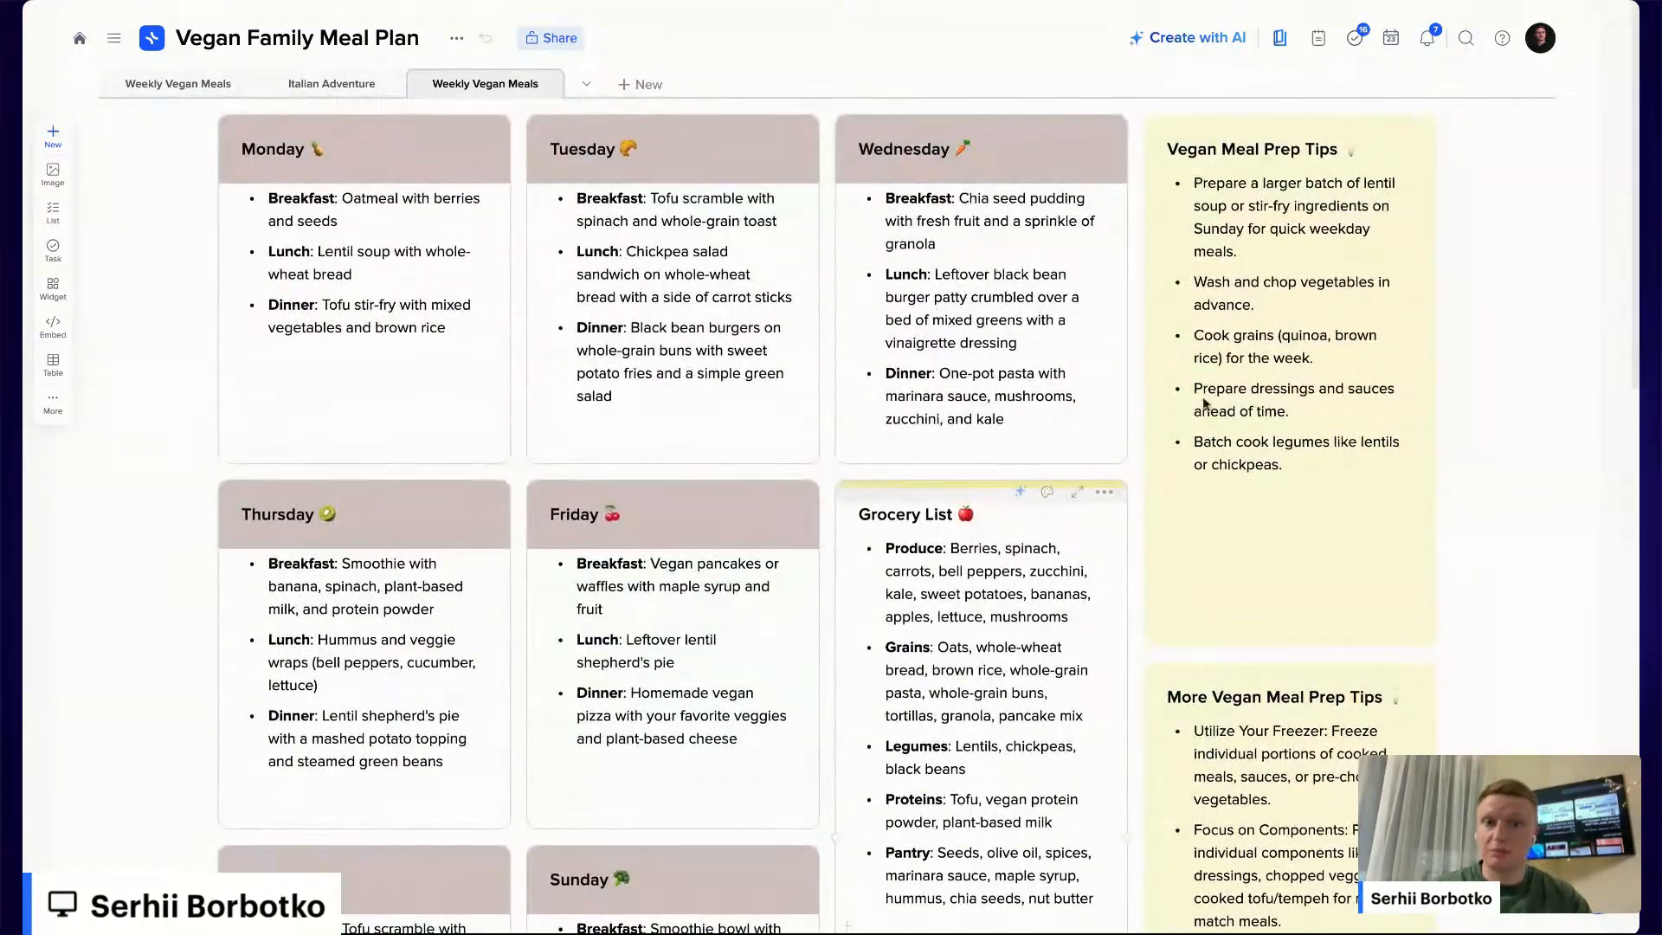
pyautogui.scroll(-4, 1320, 519)
pyautogui.scroll(3, 1335, 868)
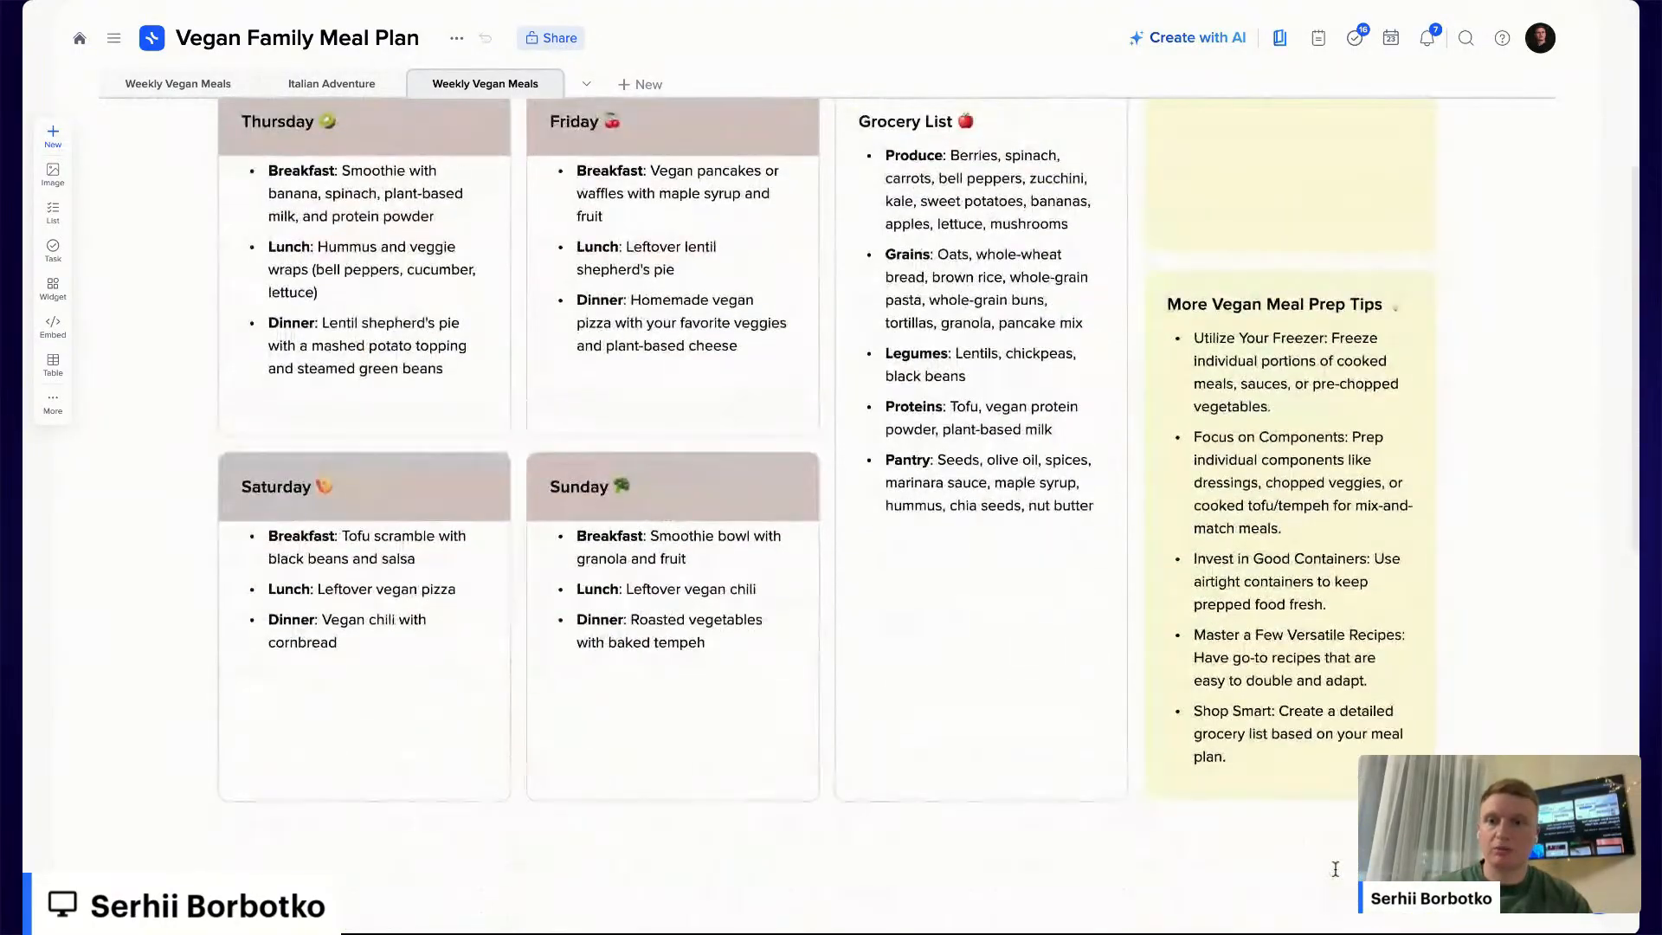
# Compare the original Weekly Vegan Meals page with the newly generated one, looking through each from start to end
pyautogui.click(208, 83)
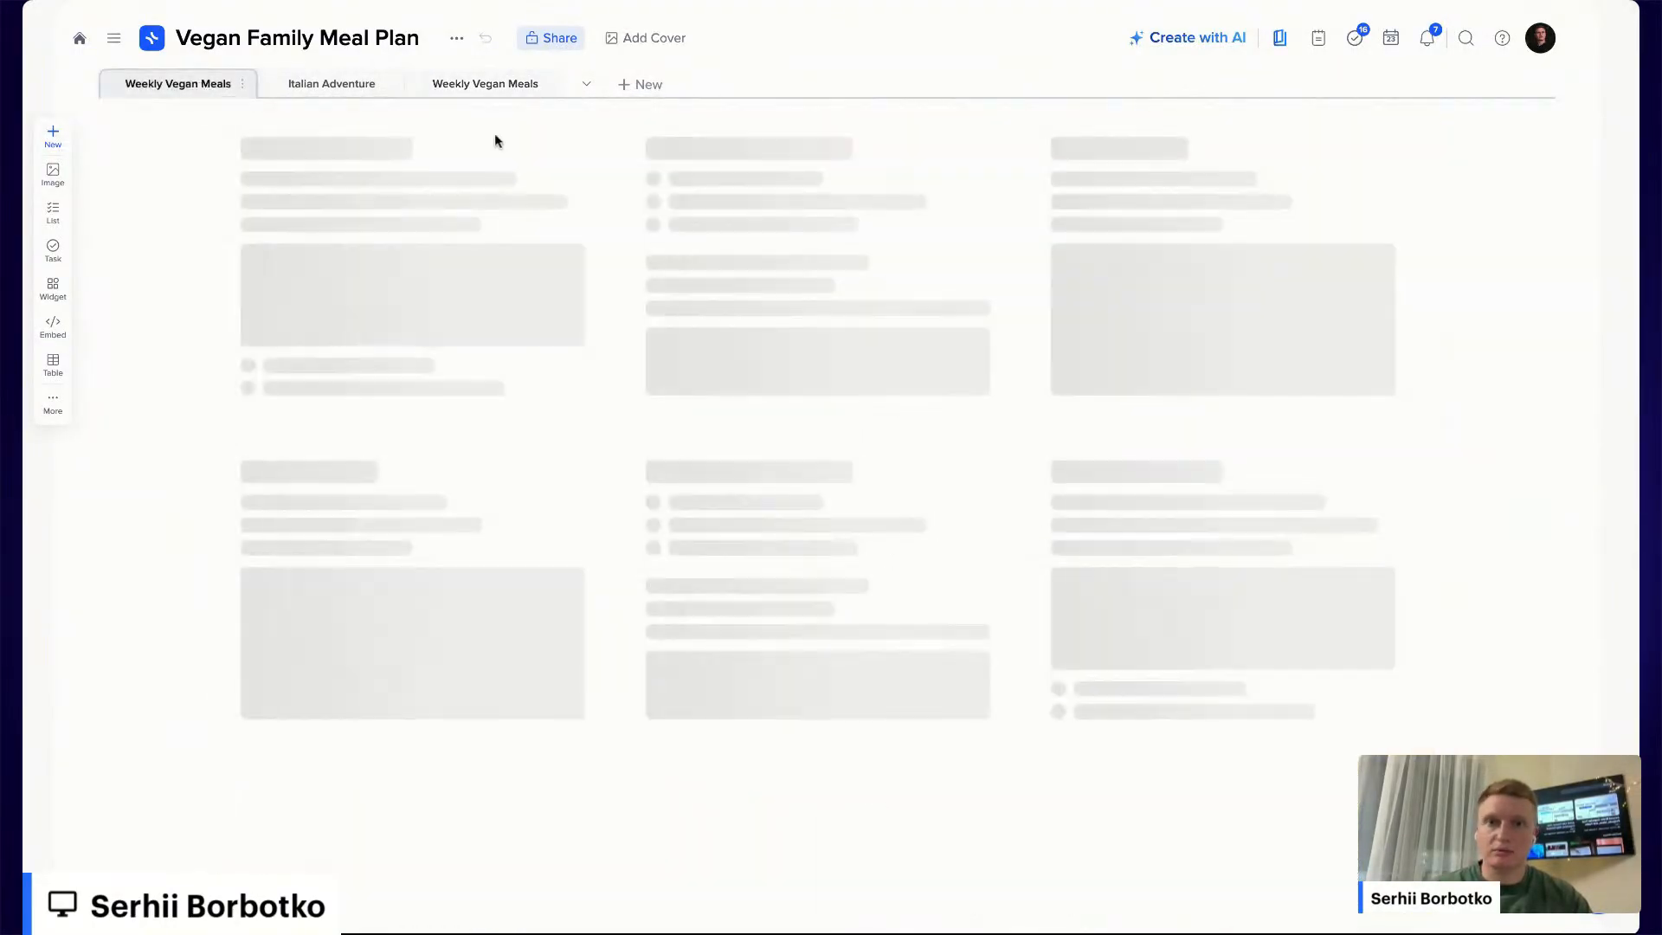
pyautogui.scroll(-4, 870, 420)
pyautogui.scroll(4, 870, 420)
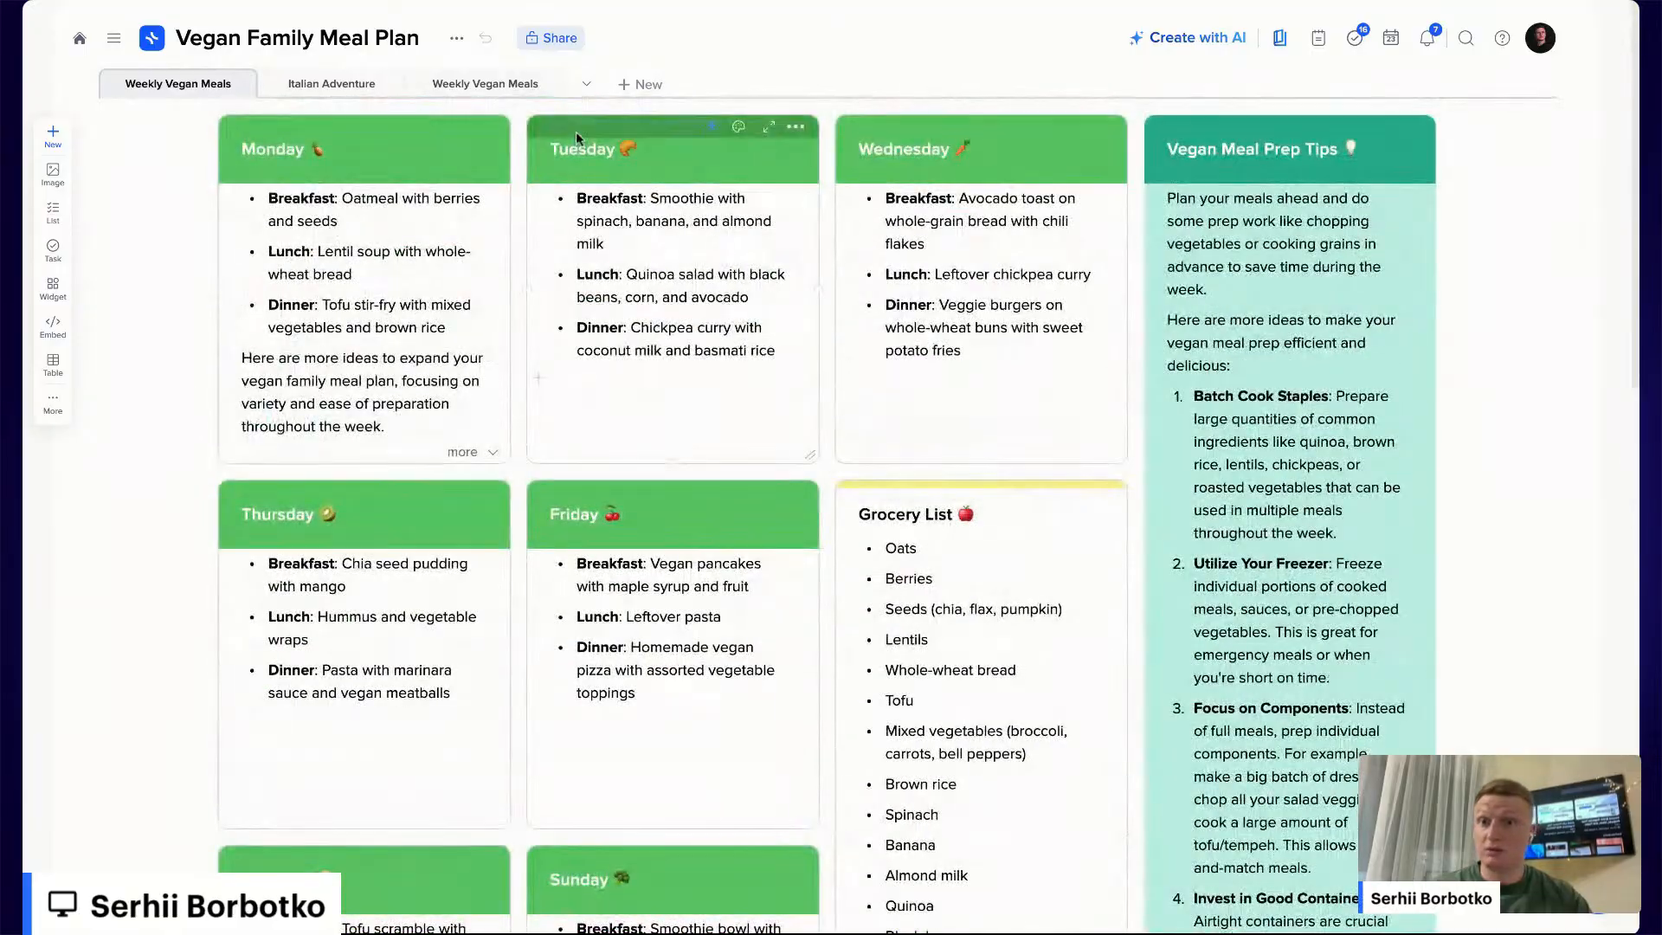
pyautogui.click(518, 90)
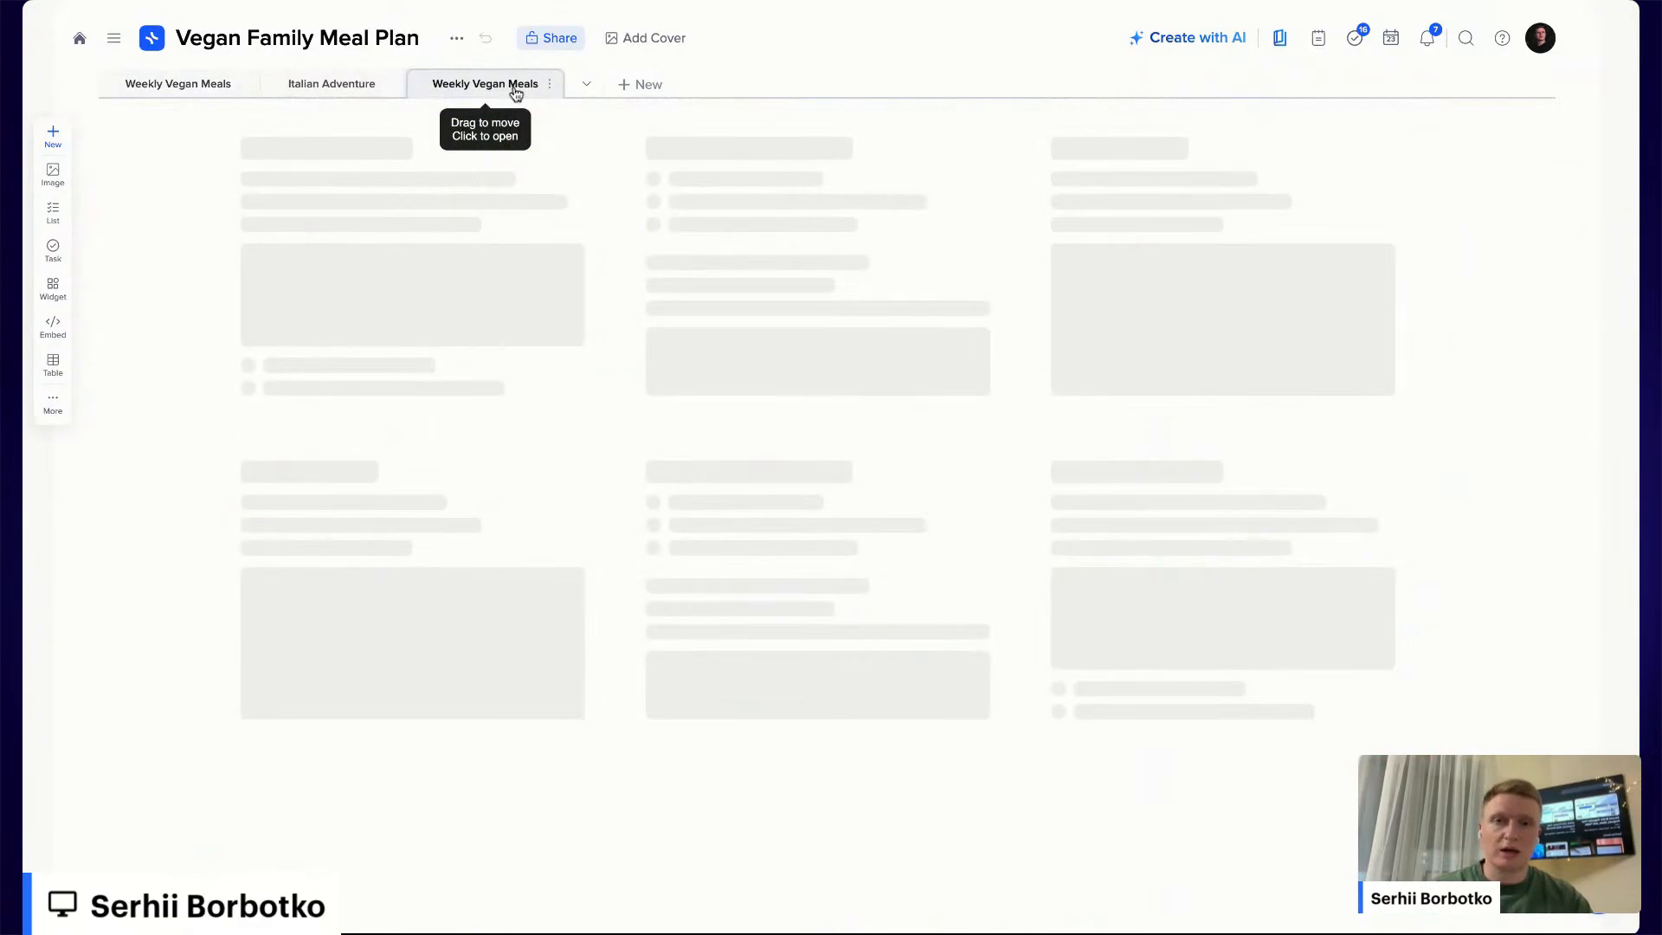
pyautogui.scroll(-4, 1095, 435)
pyautogui.scroll(4, 1095, 436)
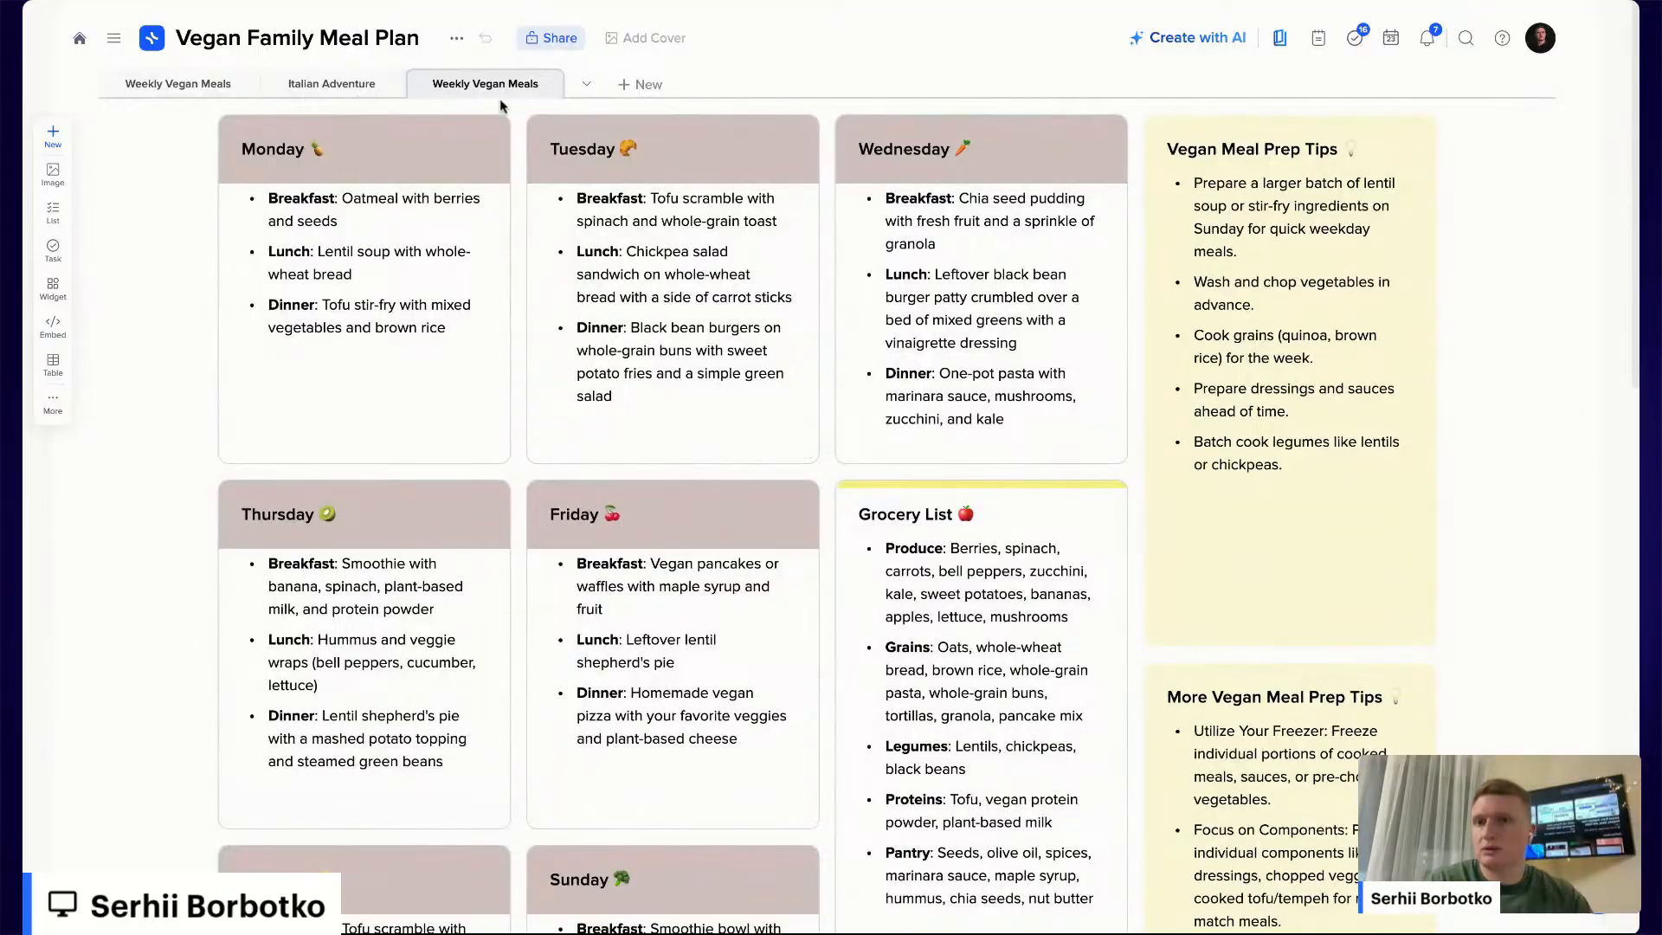
pyautogui.moveTo(498, 97); pyautogui.dragTo(578, 167)
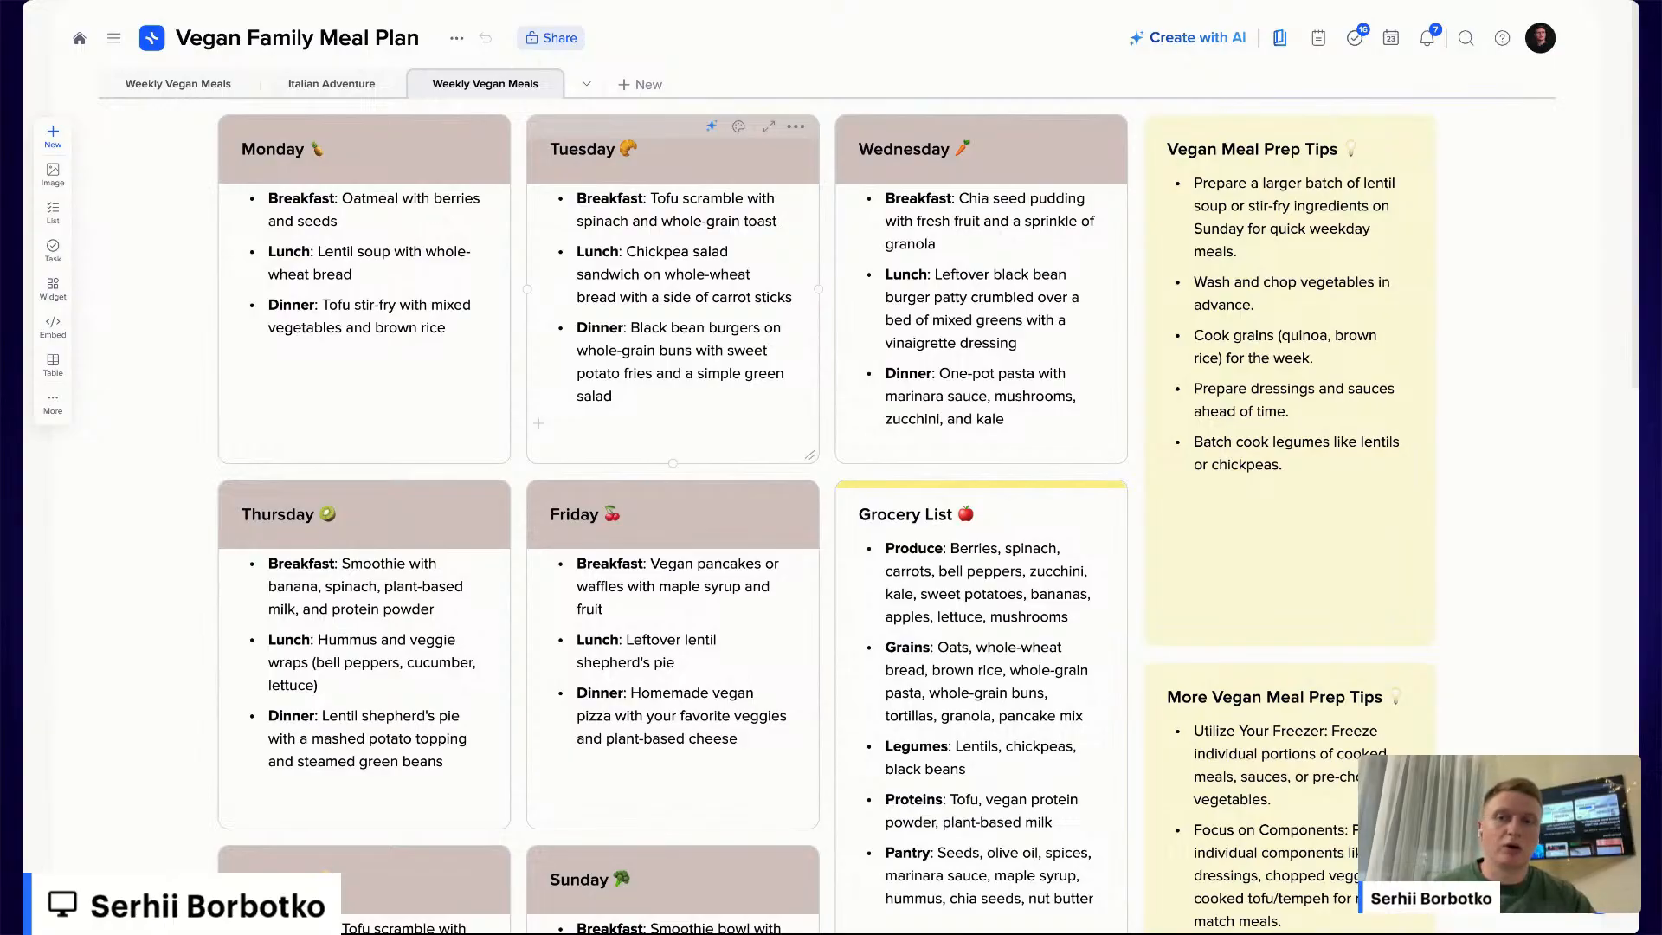
# Generate a new page with AI from the prompt "Create a template for a web designer", and look through its tiles
pyautogui.click(1193, 37)
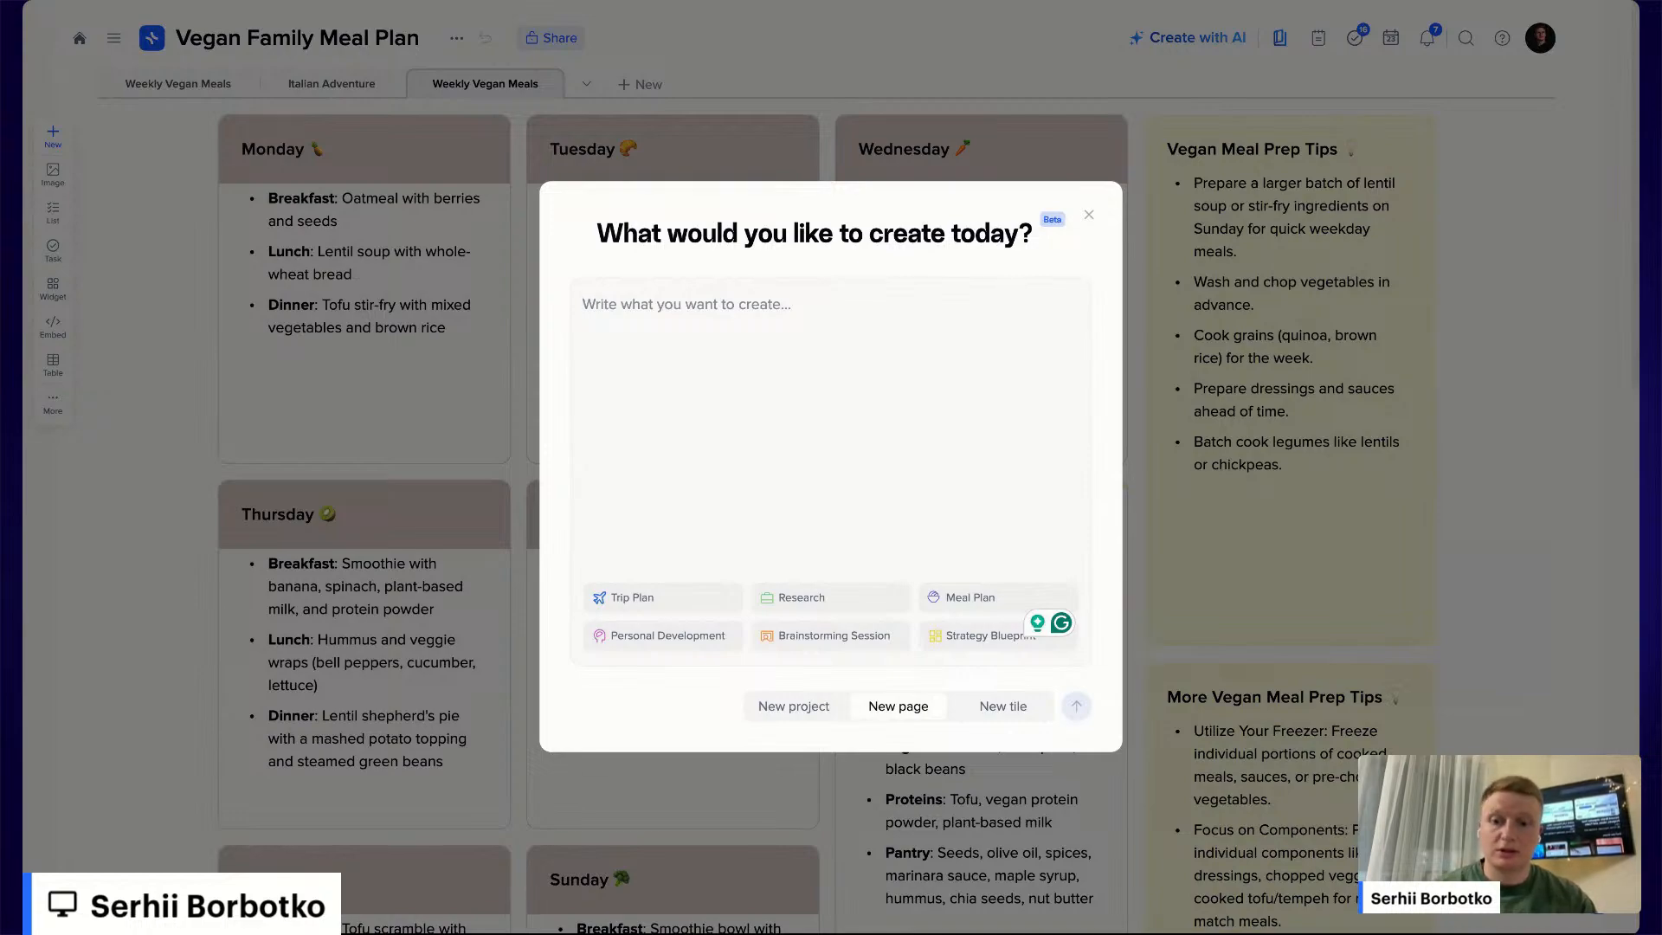
pyautogui.write('Create a temp')
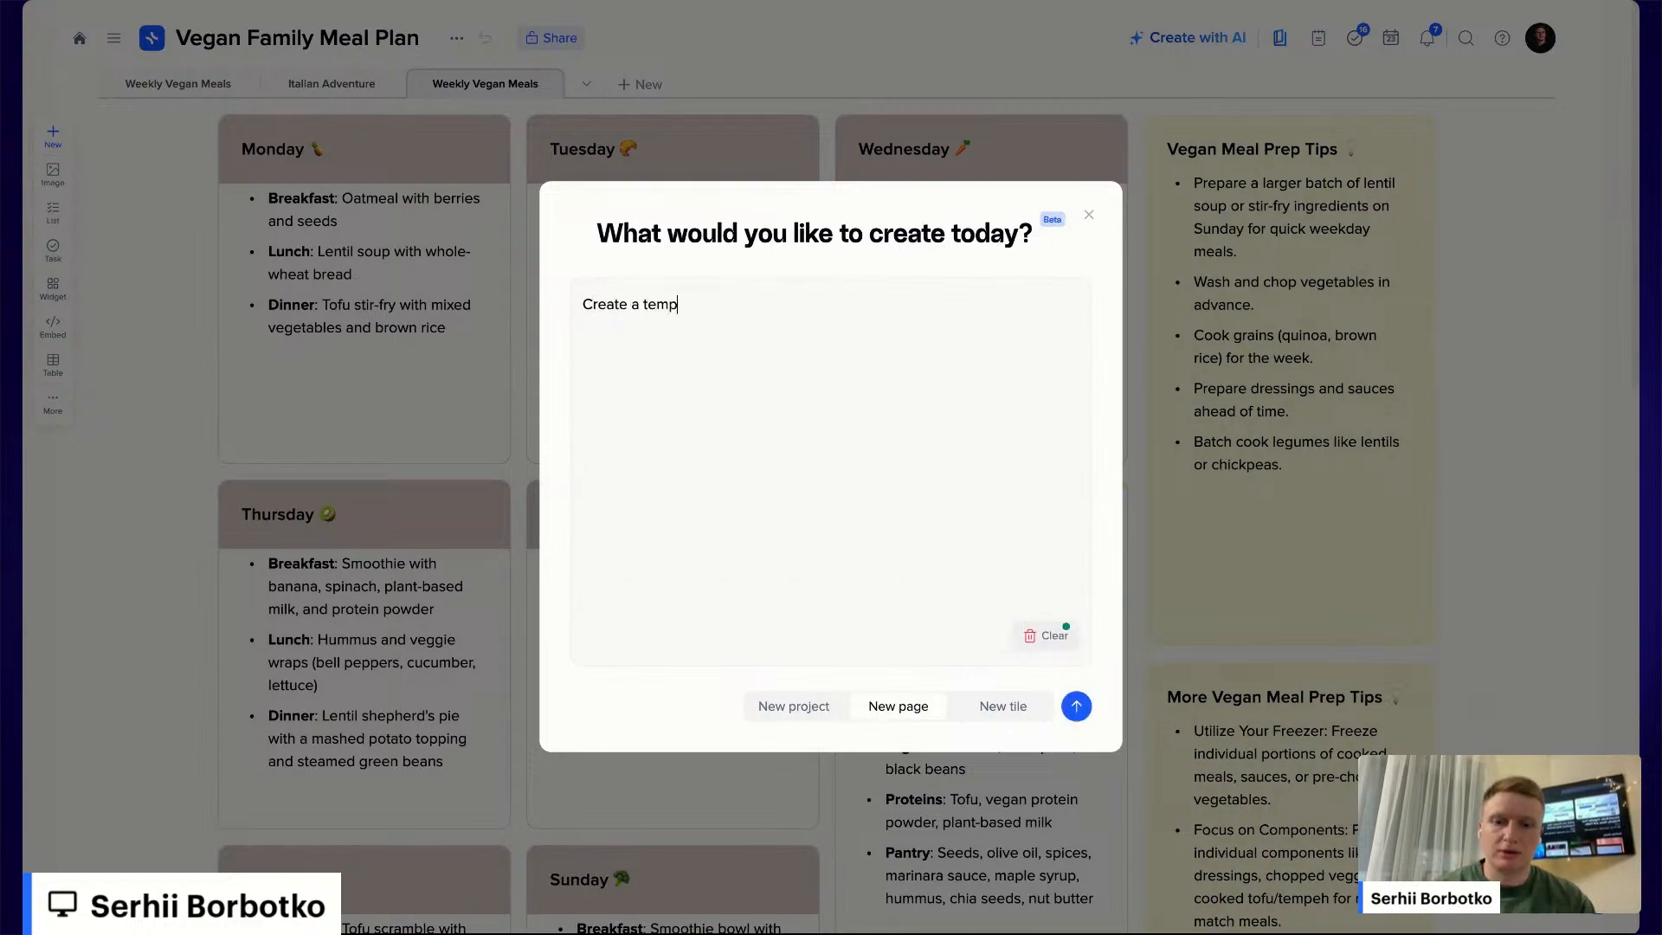
pyautogui.write('late for a web designer')
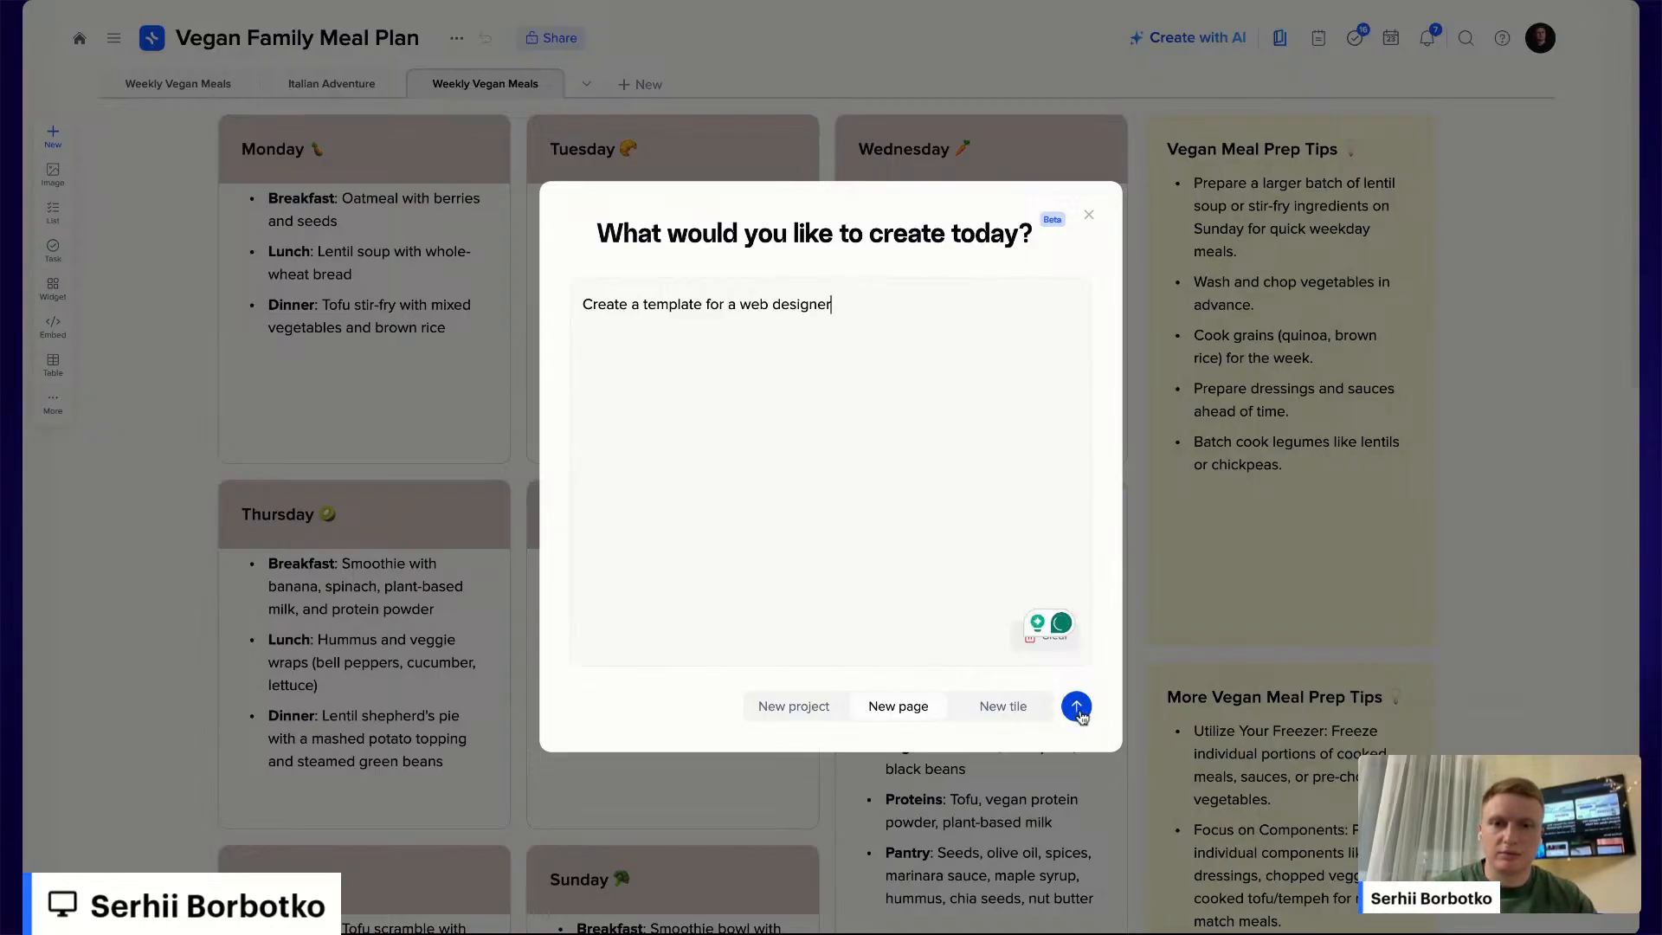
pyautogui.click(1077, 707)
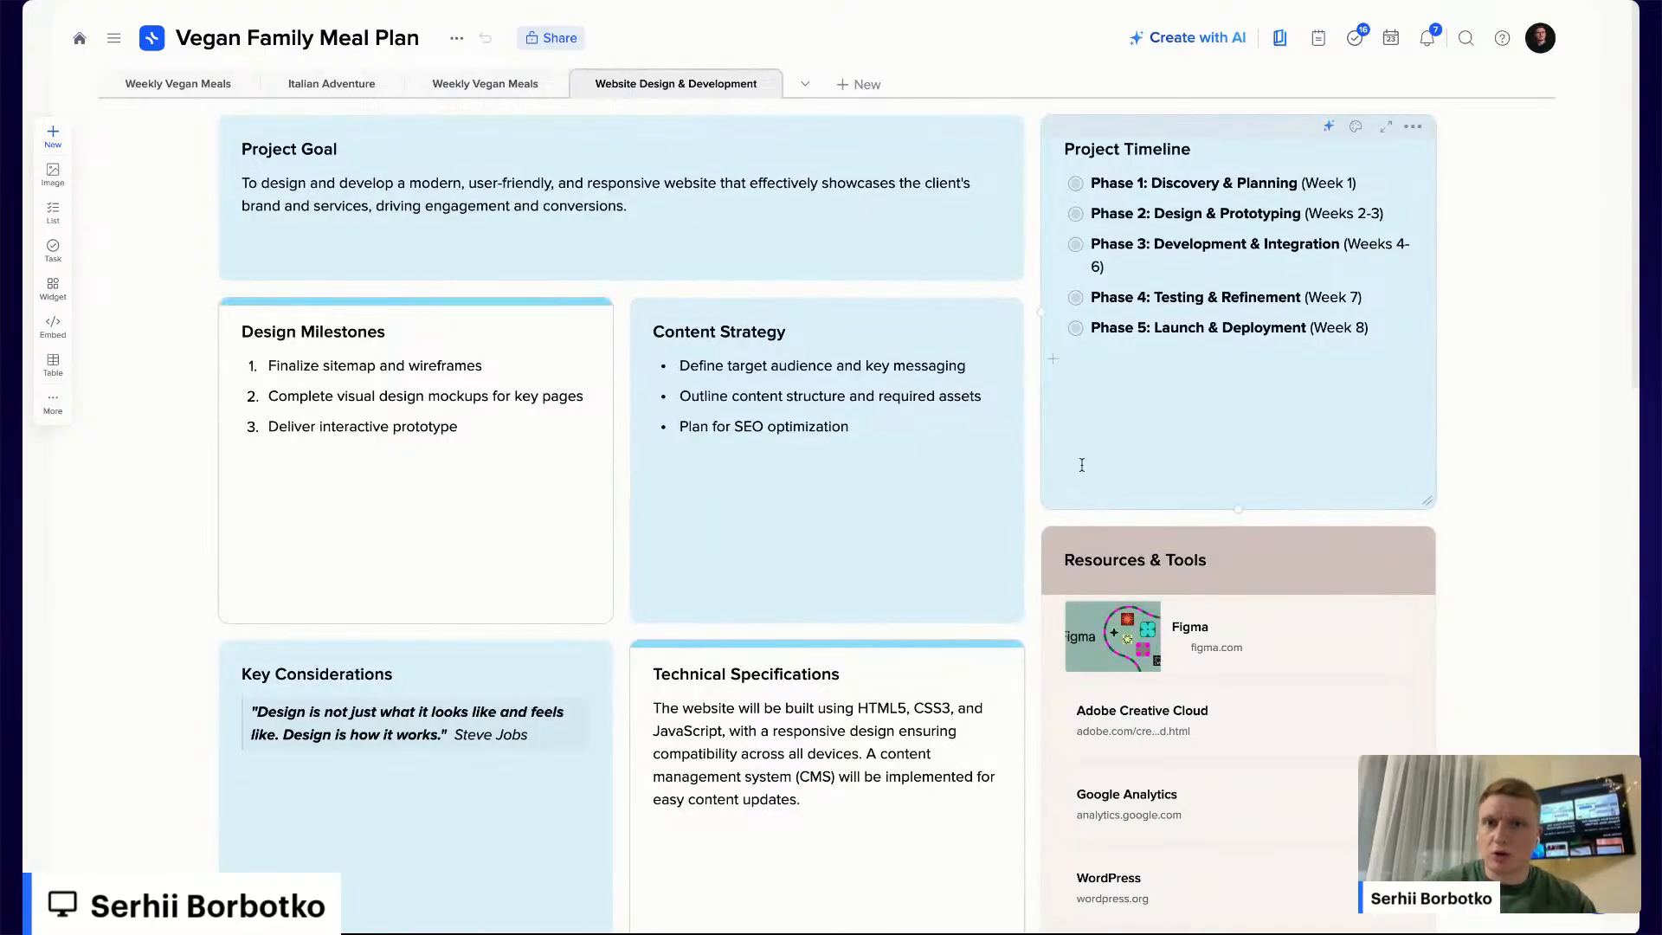
pyautogui.scroll(-1, 1082, 465)
pyautogui.scroll(1, 1082, 465)
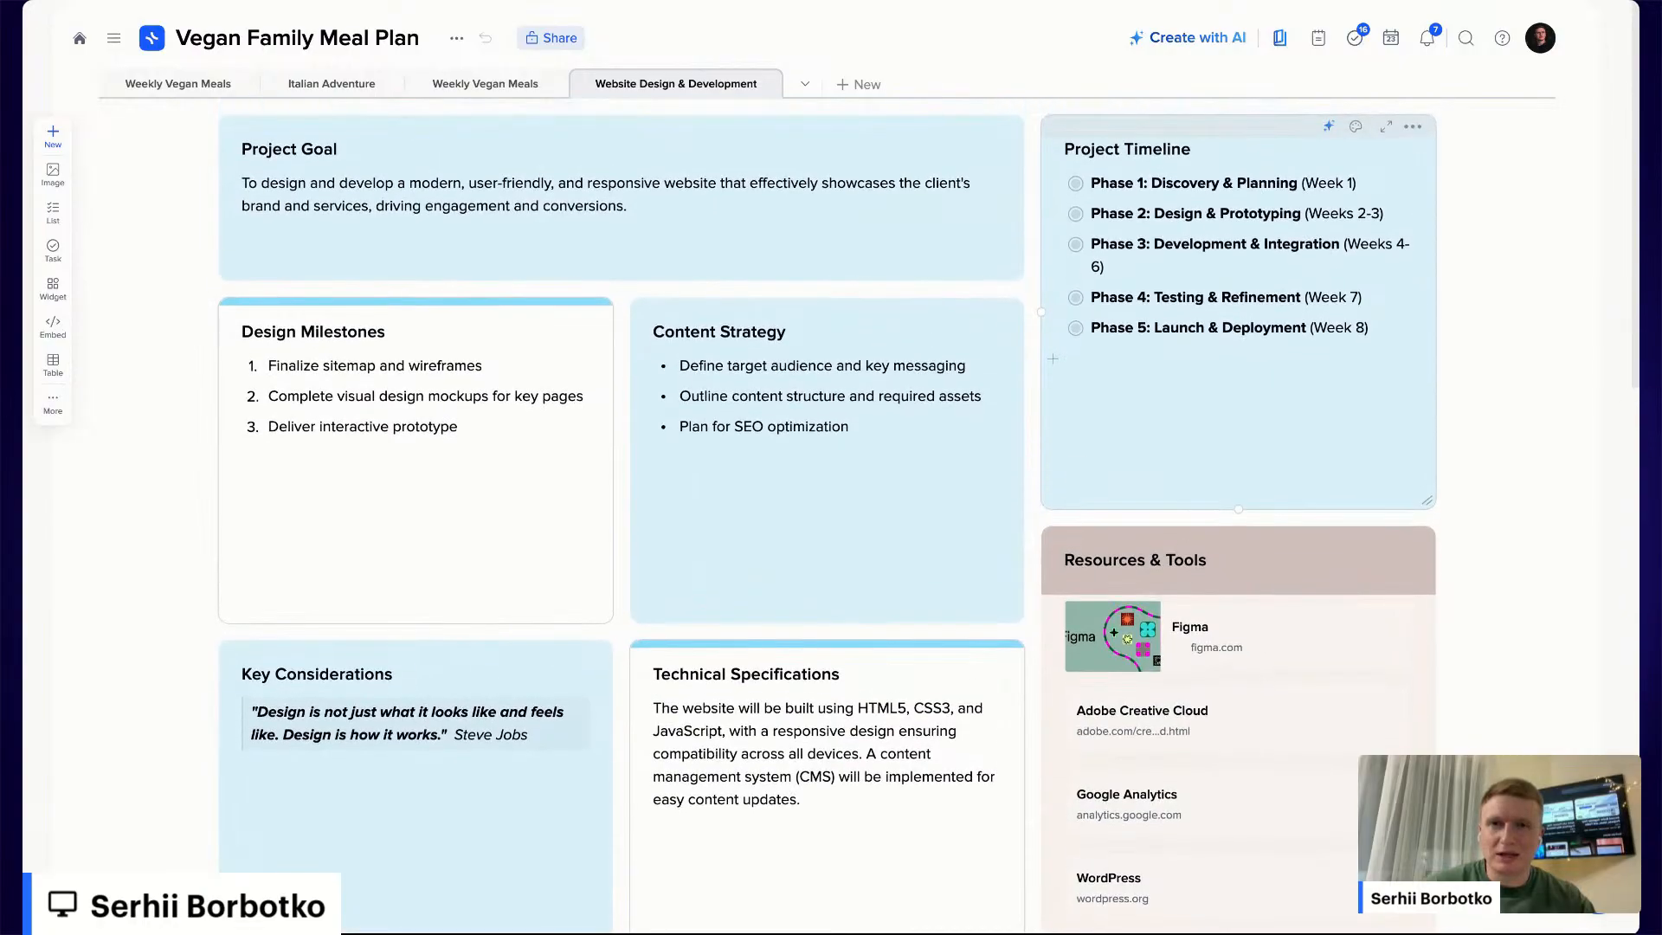
pyautogui.scroll(-1, 1082, 465)
pyautogui.scroll(-2, 1082, 465)
pyautogui.scroll(3, 1082, 465)
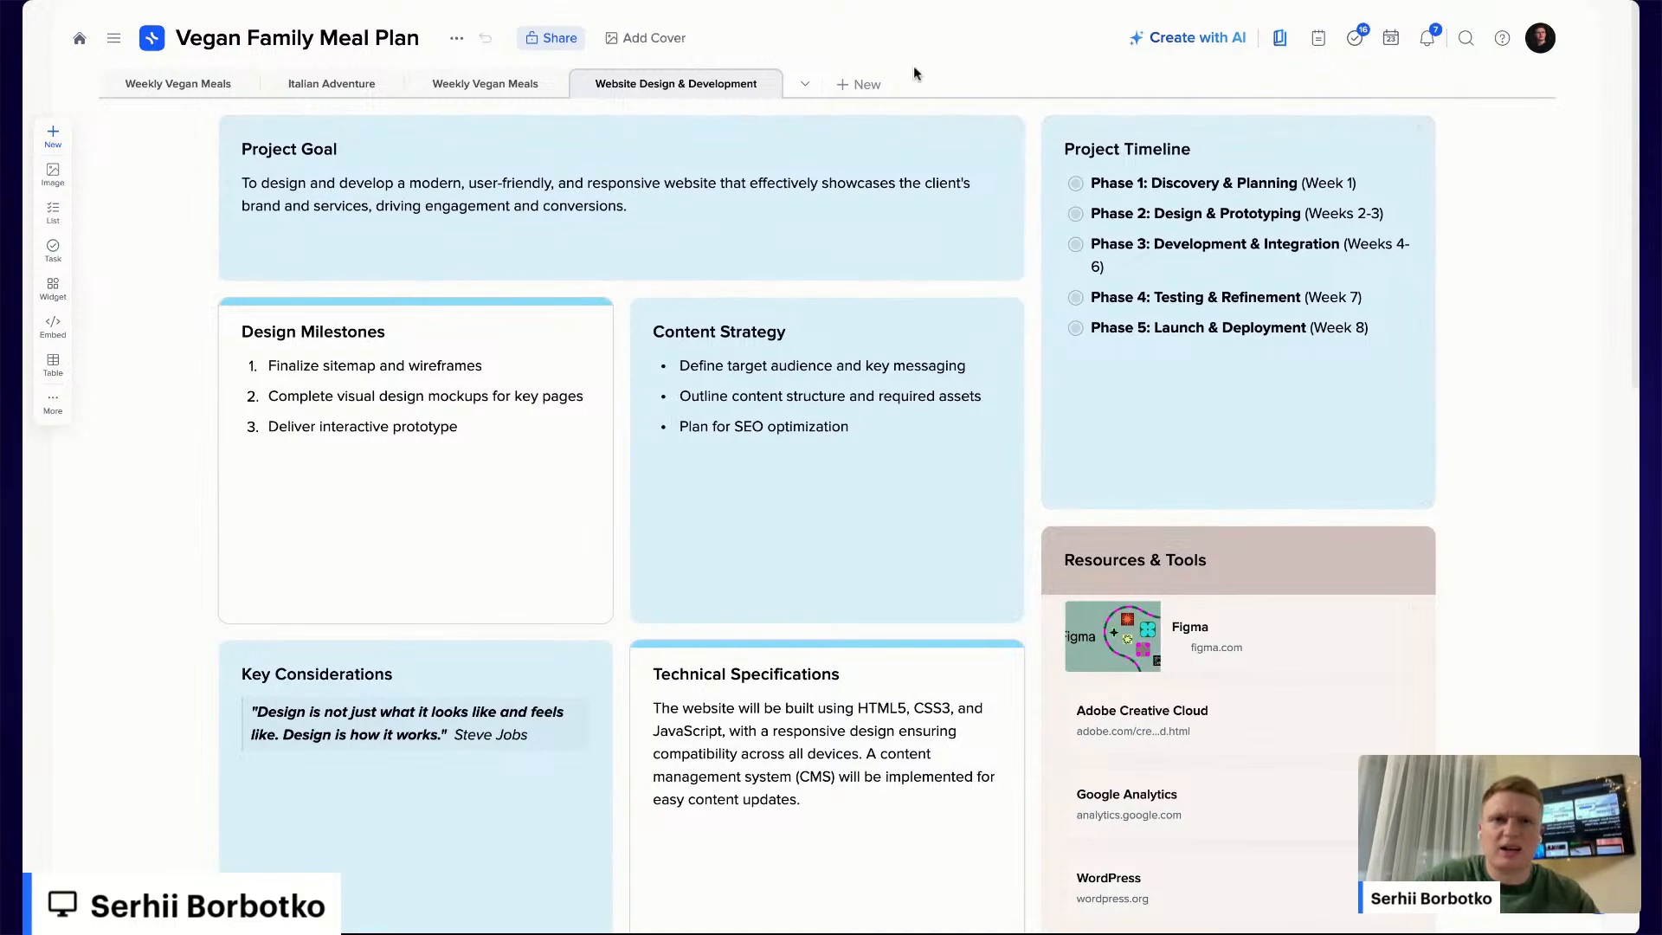
# Generate a new page with AI from the prompt "Create a portfolio for the web designer", and look through its tiles
pyautogui.click(1165, 40)
pyautogui.write('Cre')
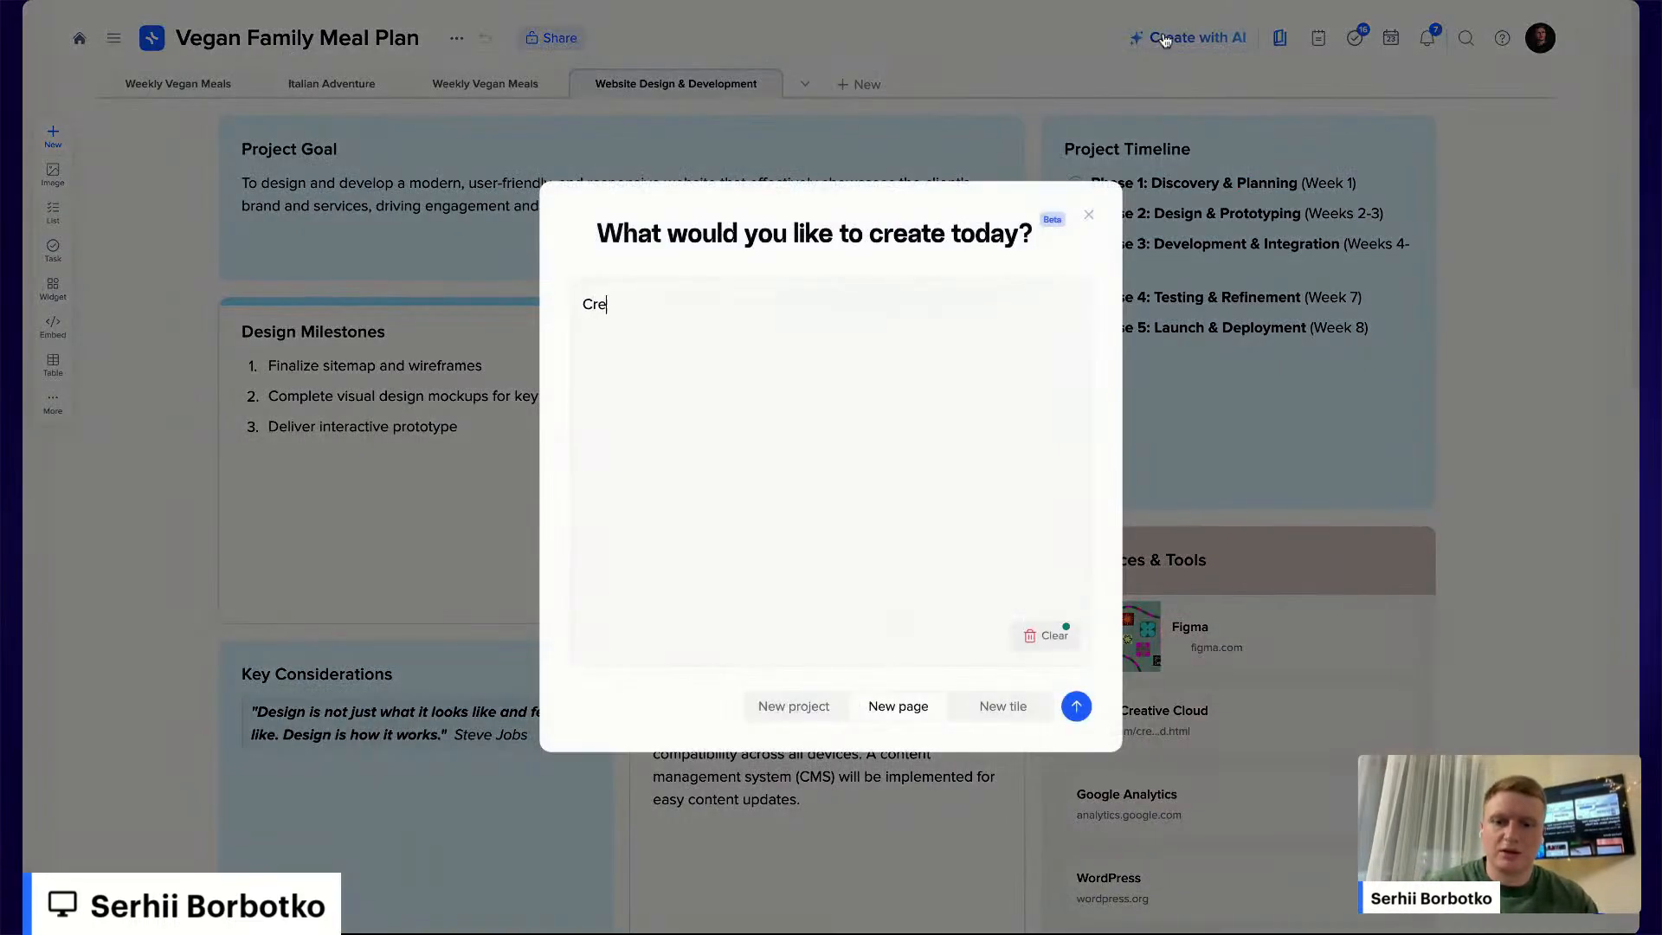
pyautogui.write('ate a portfolio folir the we')
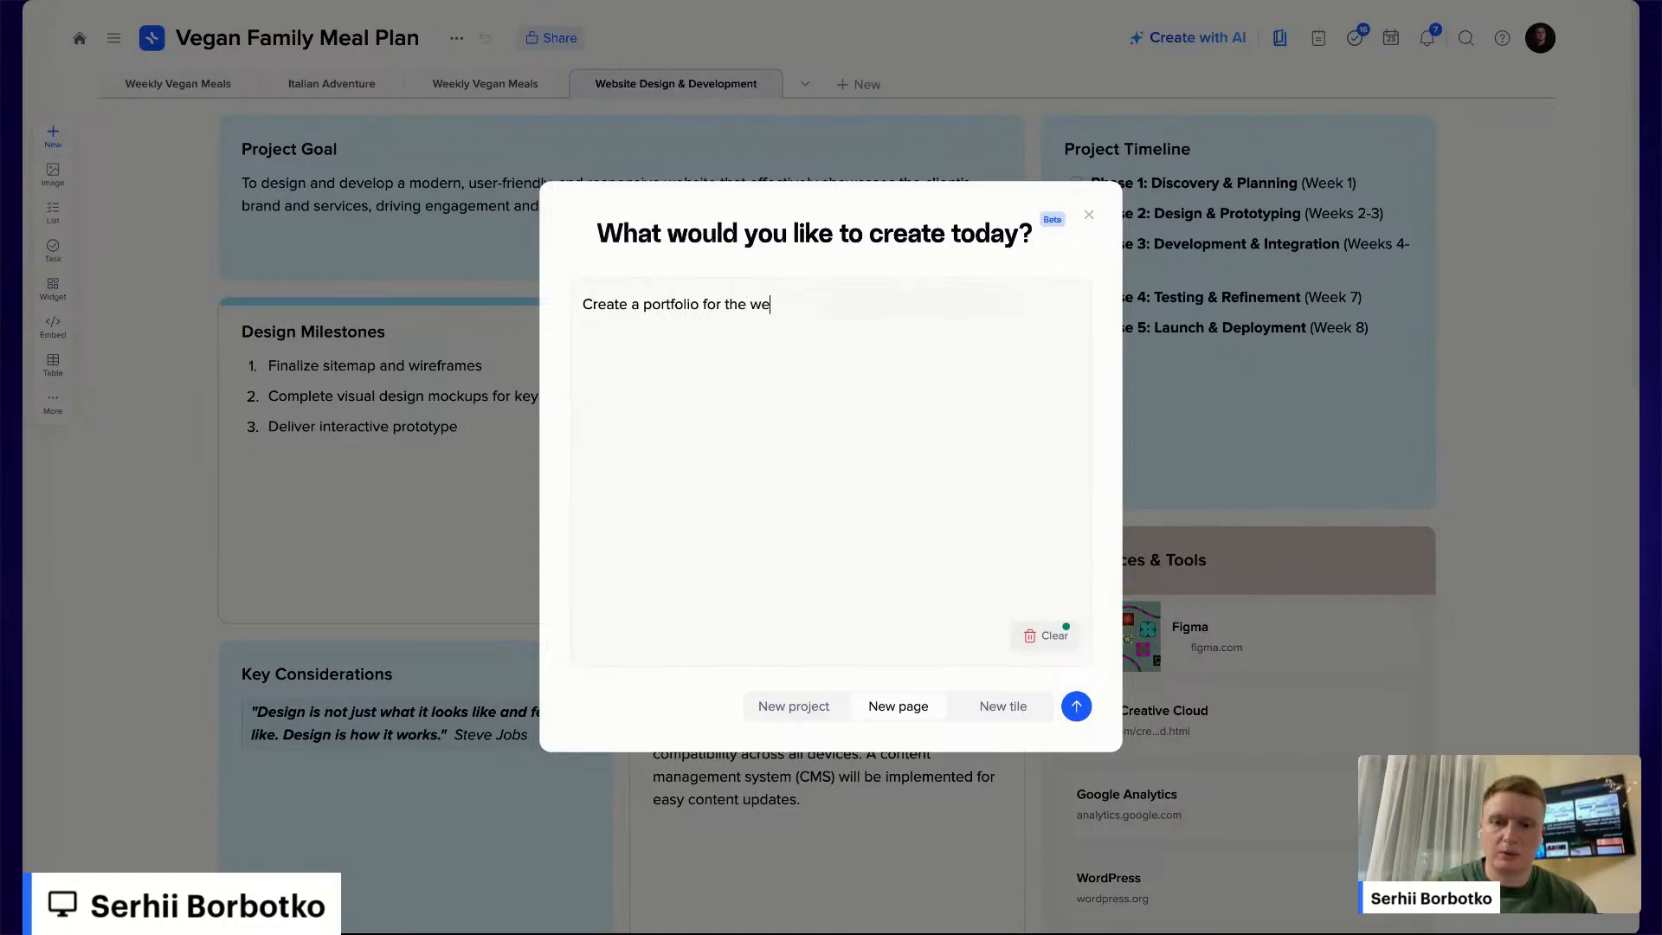
pyautogui.write('b designer')
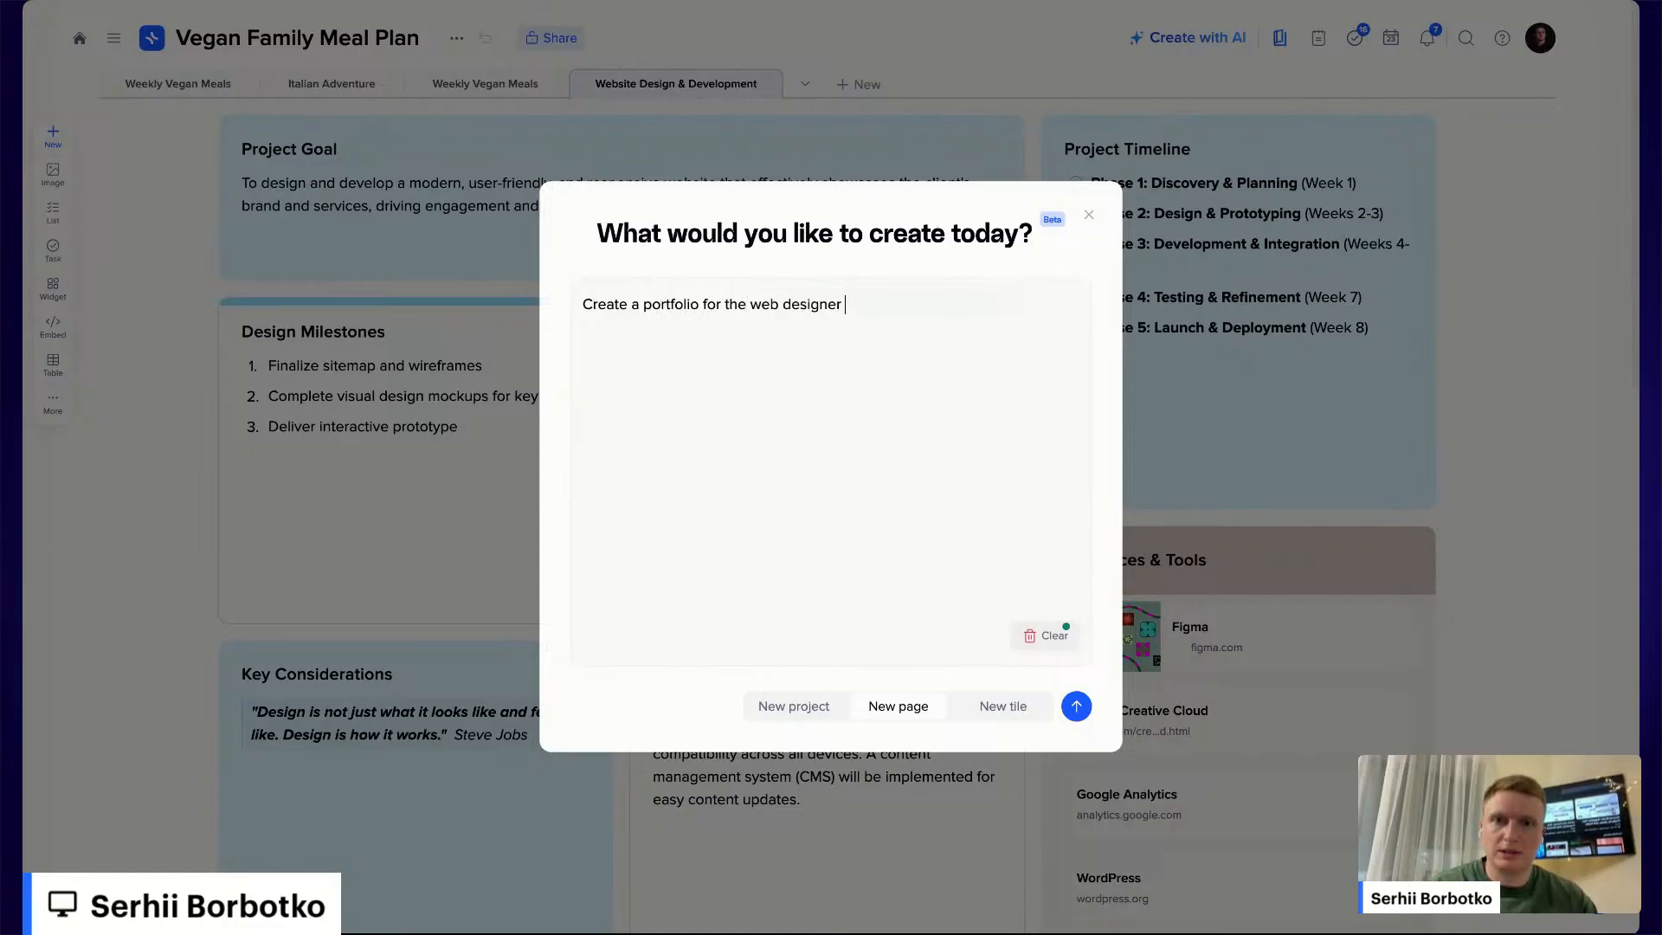
pyautogui.press('Return')
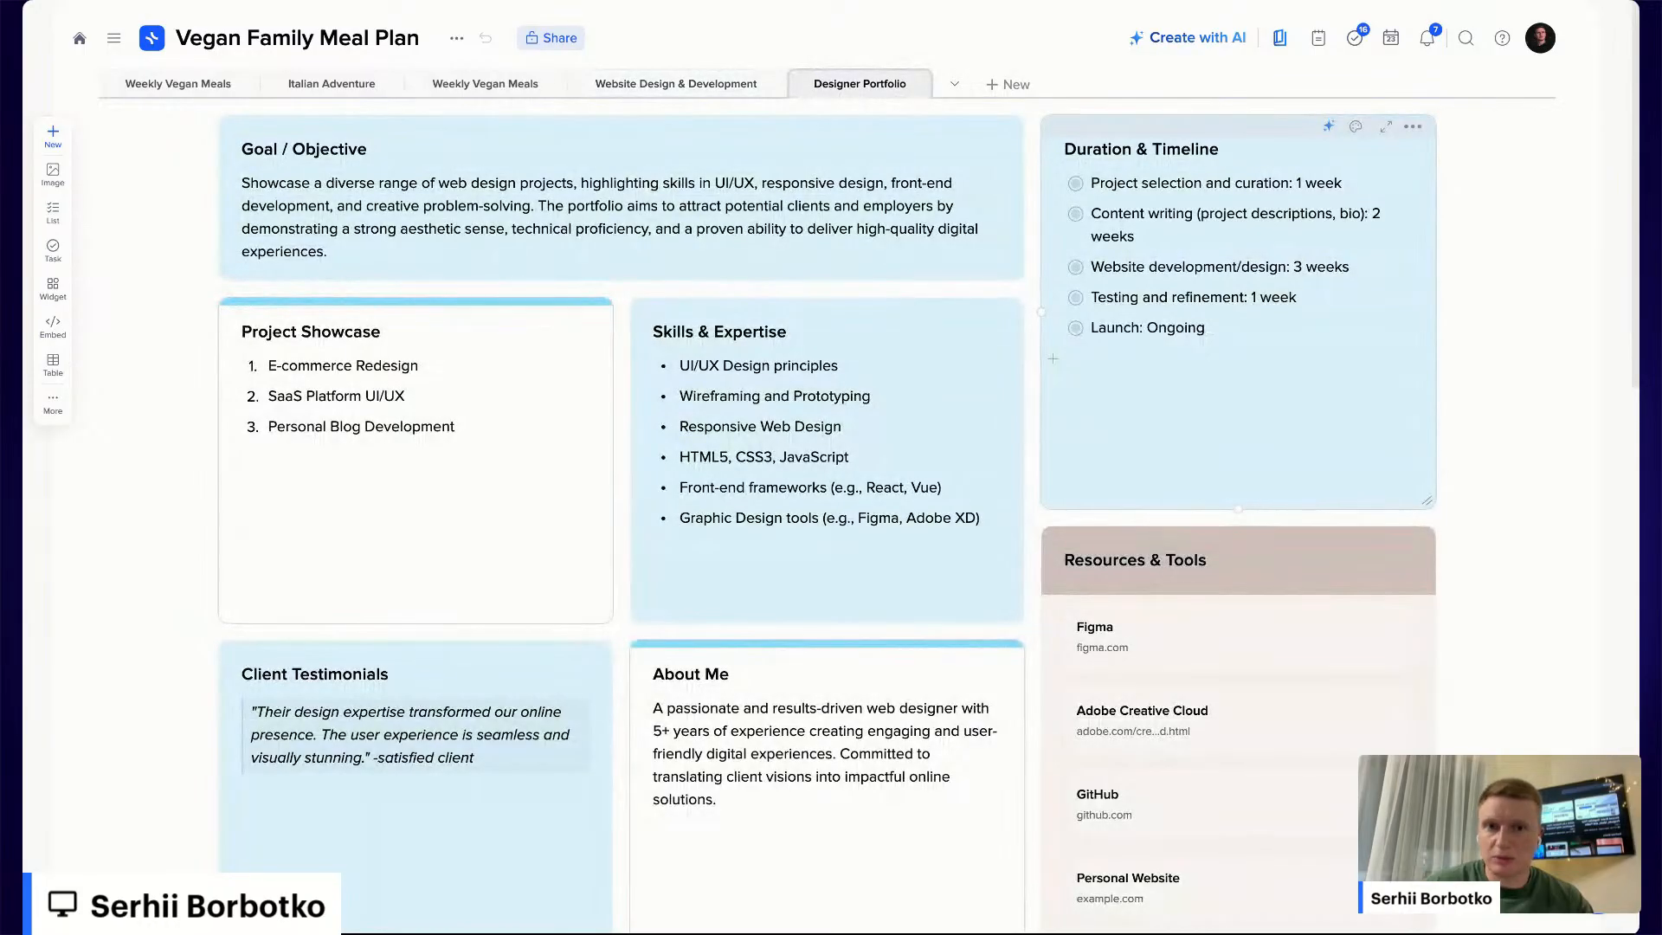
pyautogui.scroll(-1, 1158, 549)
pyautogui.scroll(1, 1158, 549)
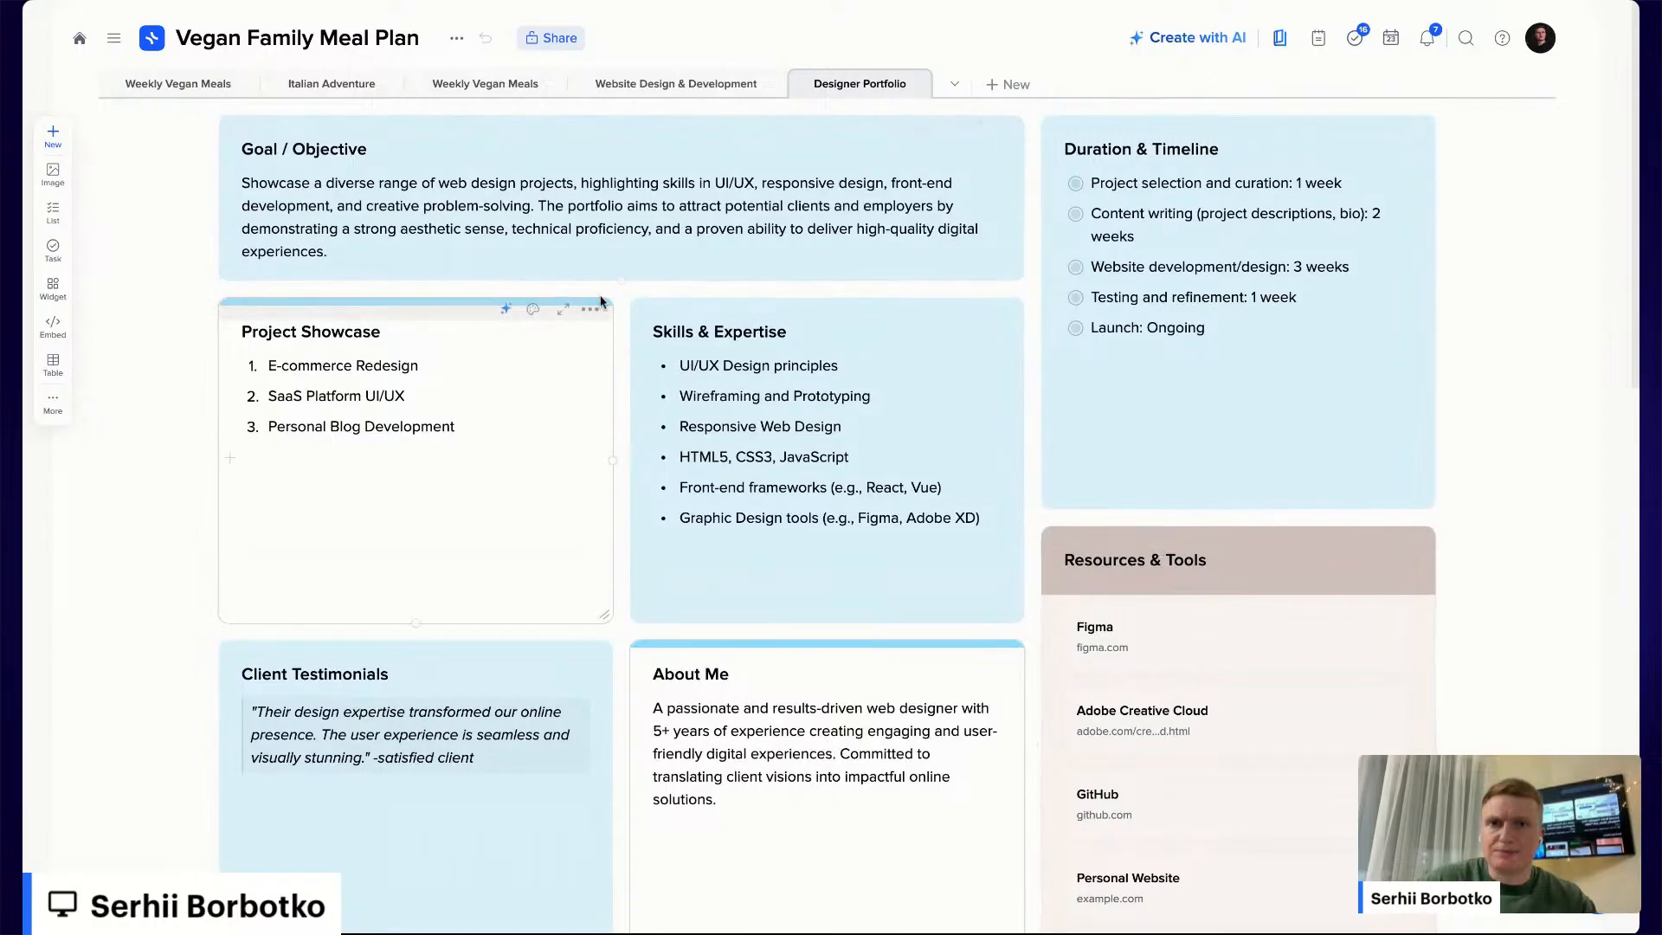
pyautogui.scroll(-3, 843, 443)
pyautogui.scroll(3, 844, 442)
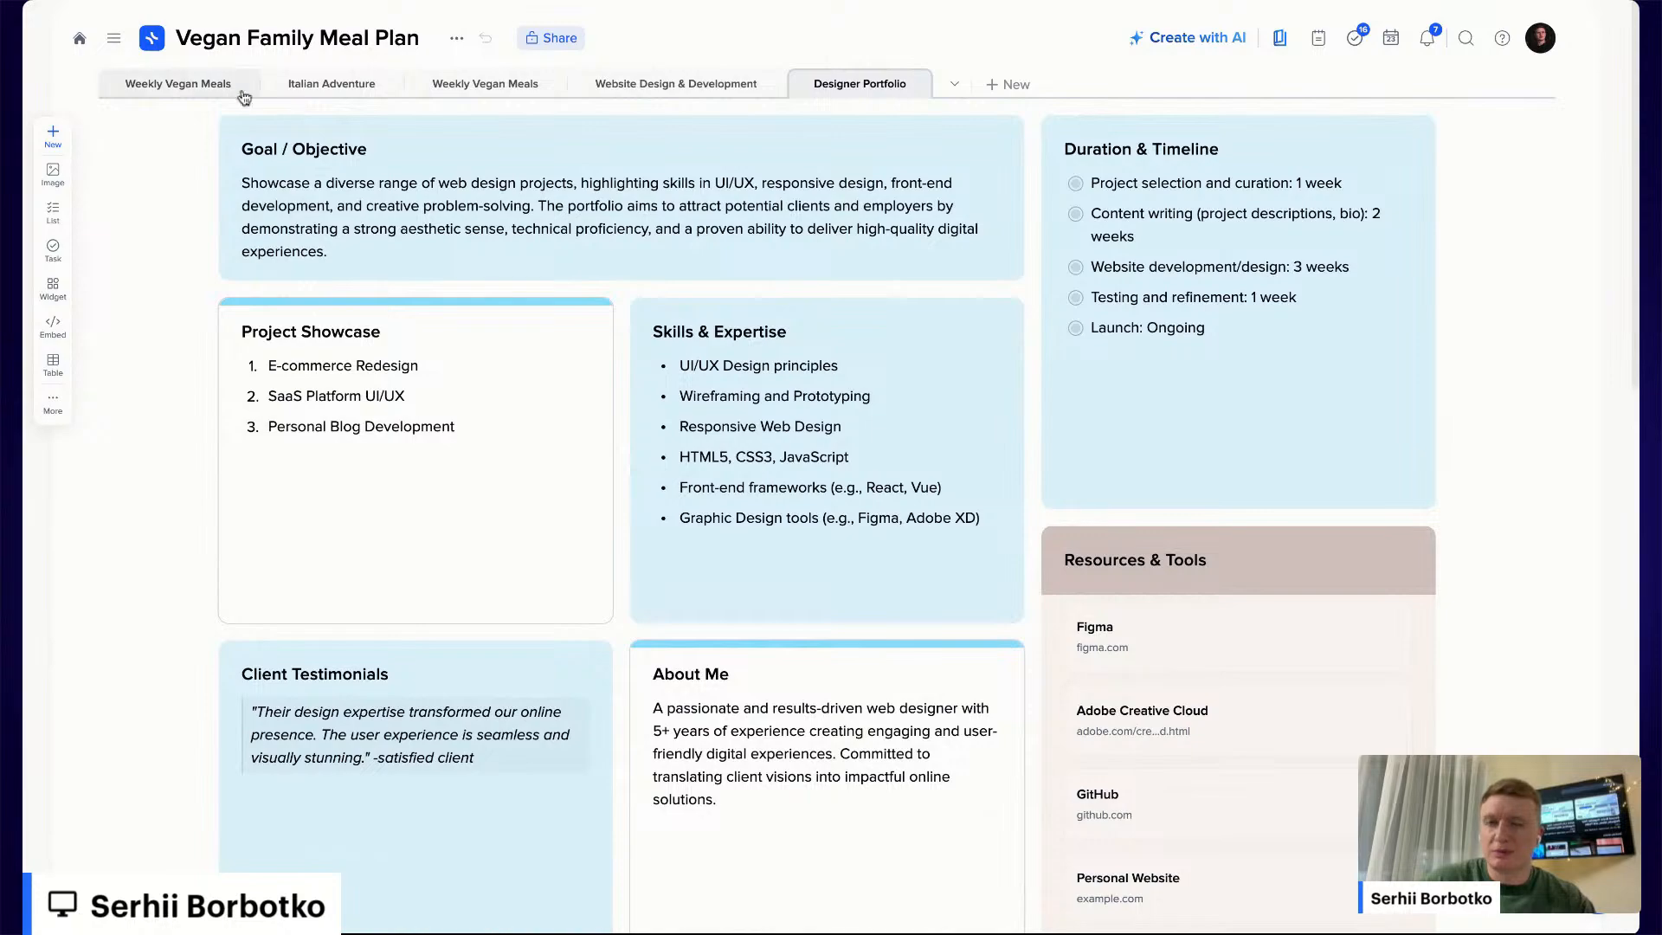
# Open the first Weekly Vegan Meals page and select the text in the Tuesday and Vegan Meal Prep Tips tiles
pyautogui.click(179, 86)
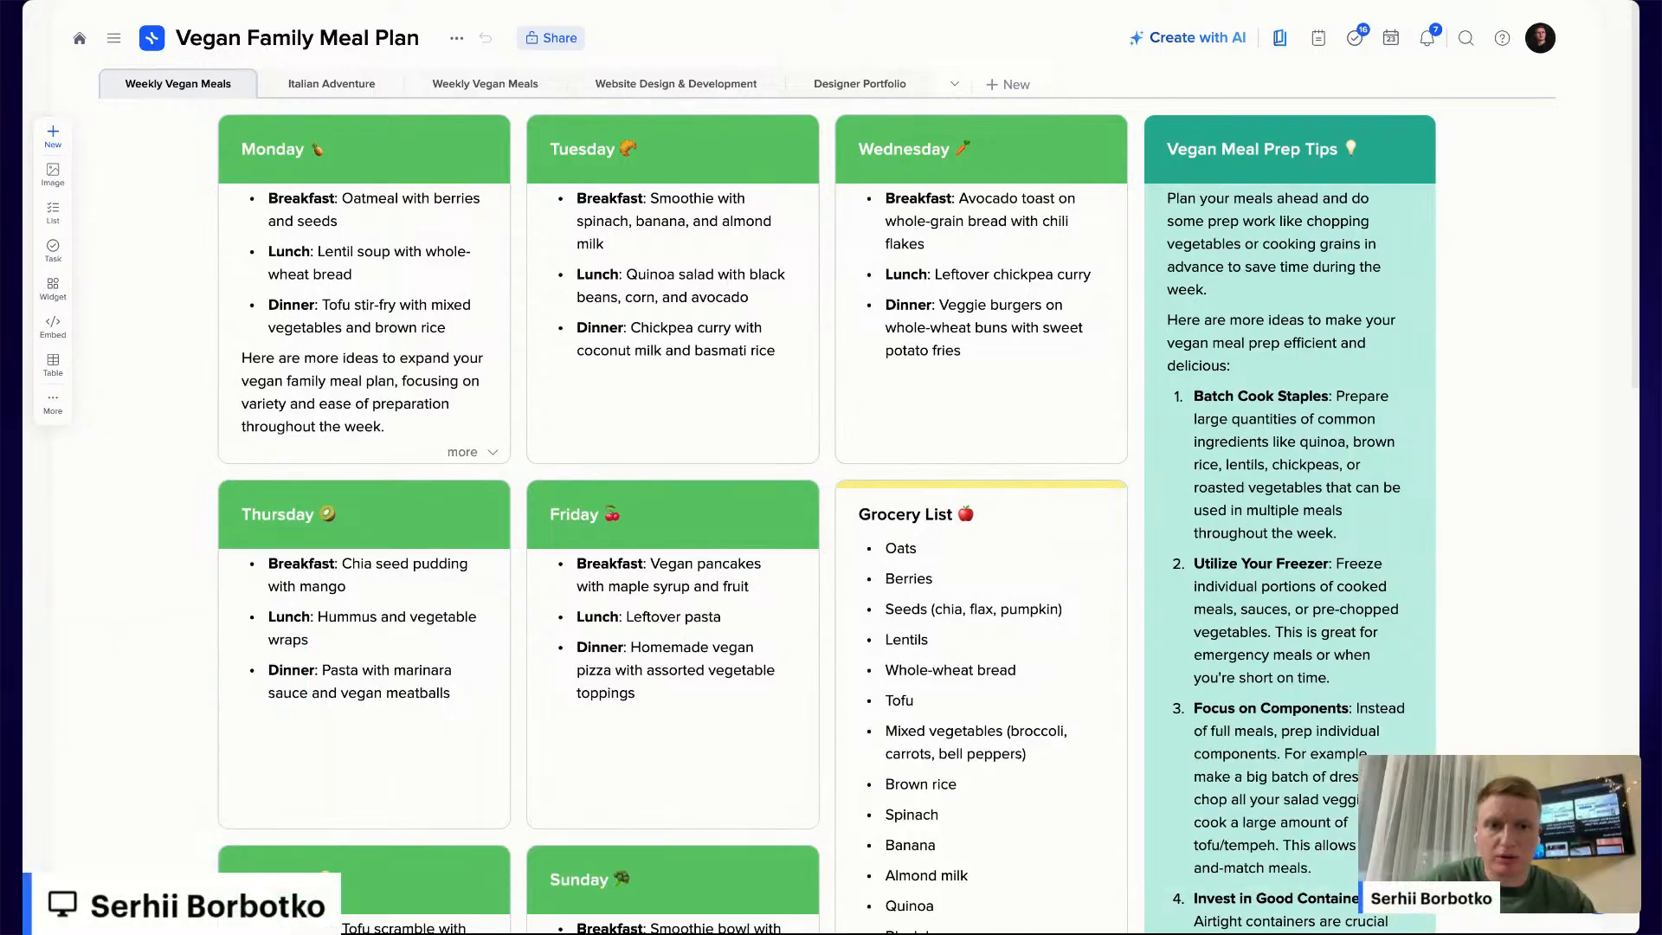
pyautogui.click(761, 415)
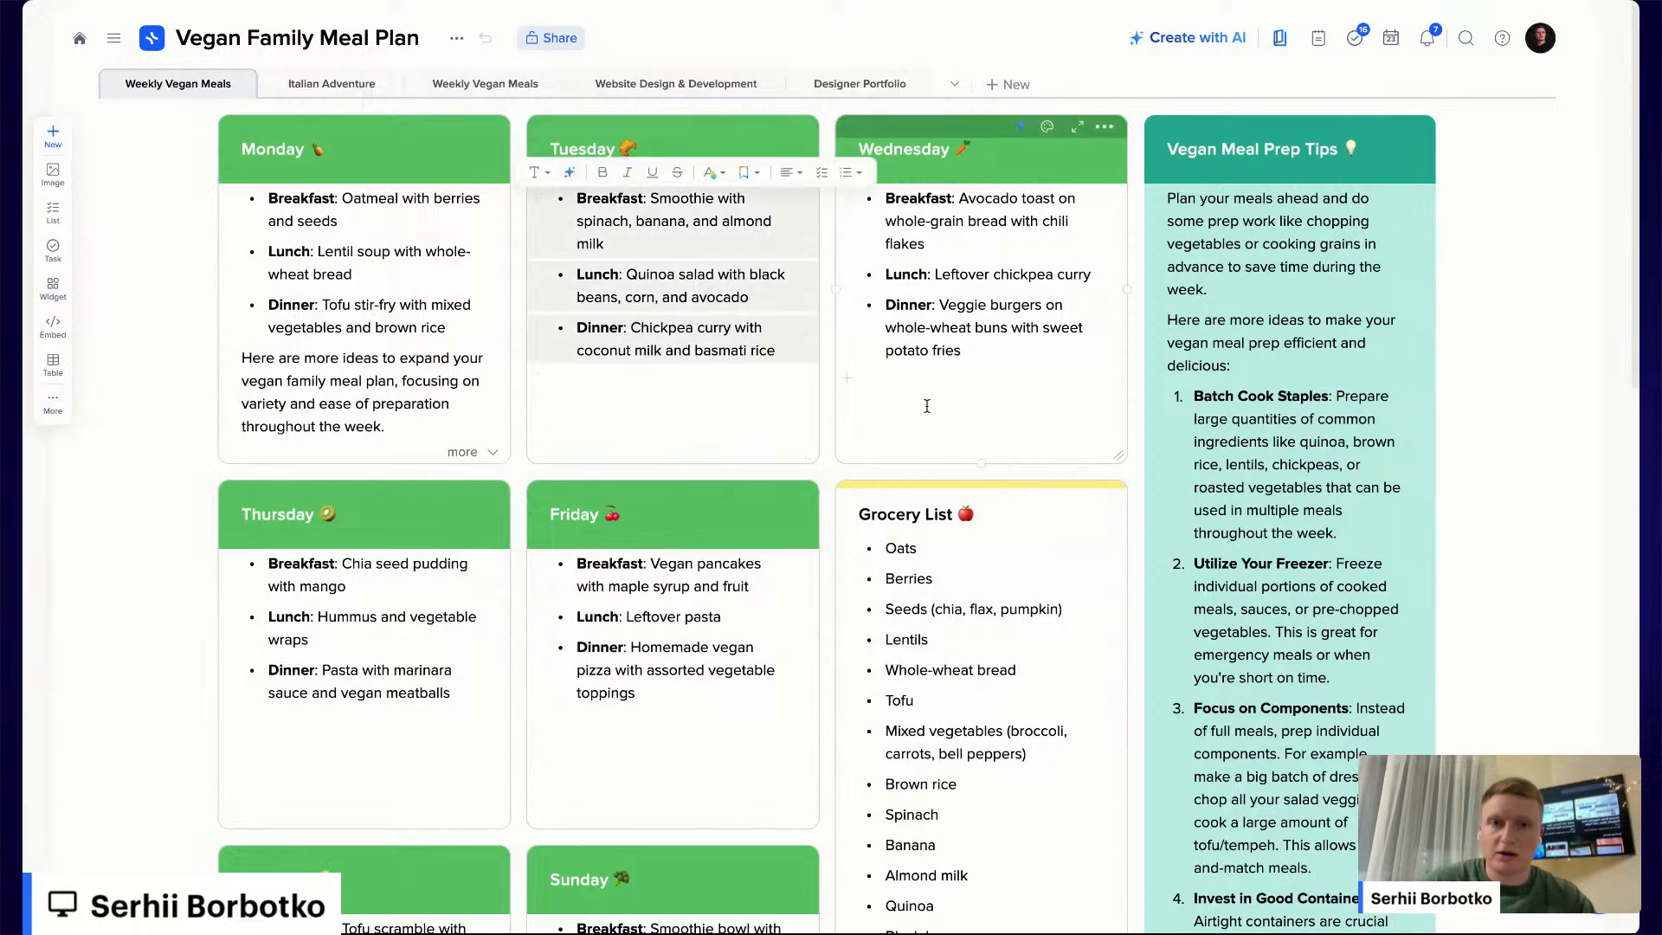
pyautogui.click(1350, 397)
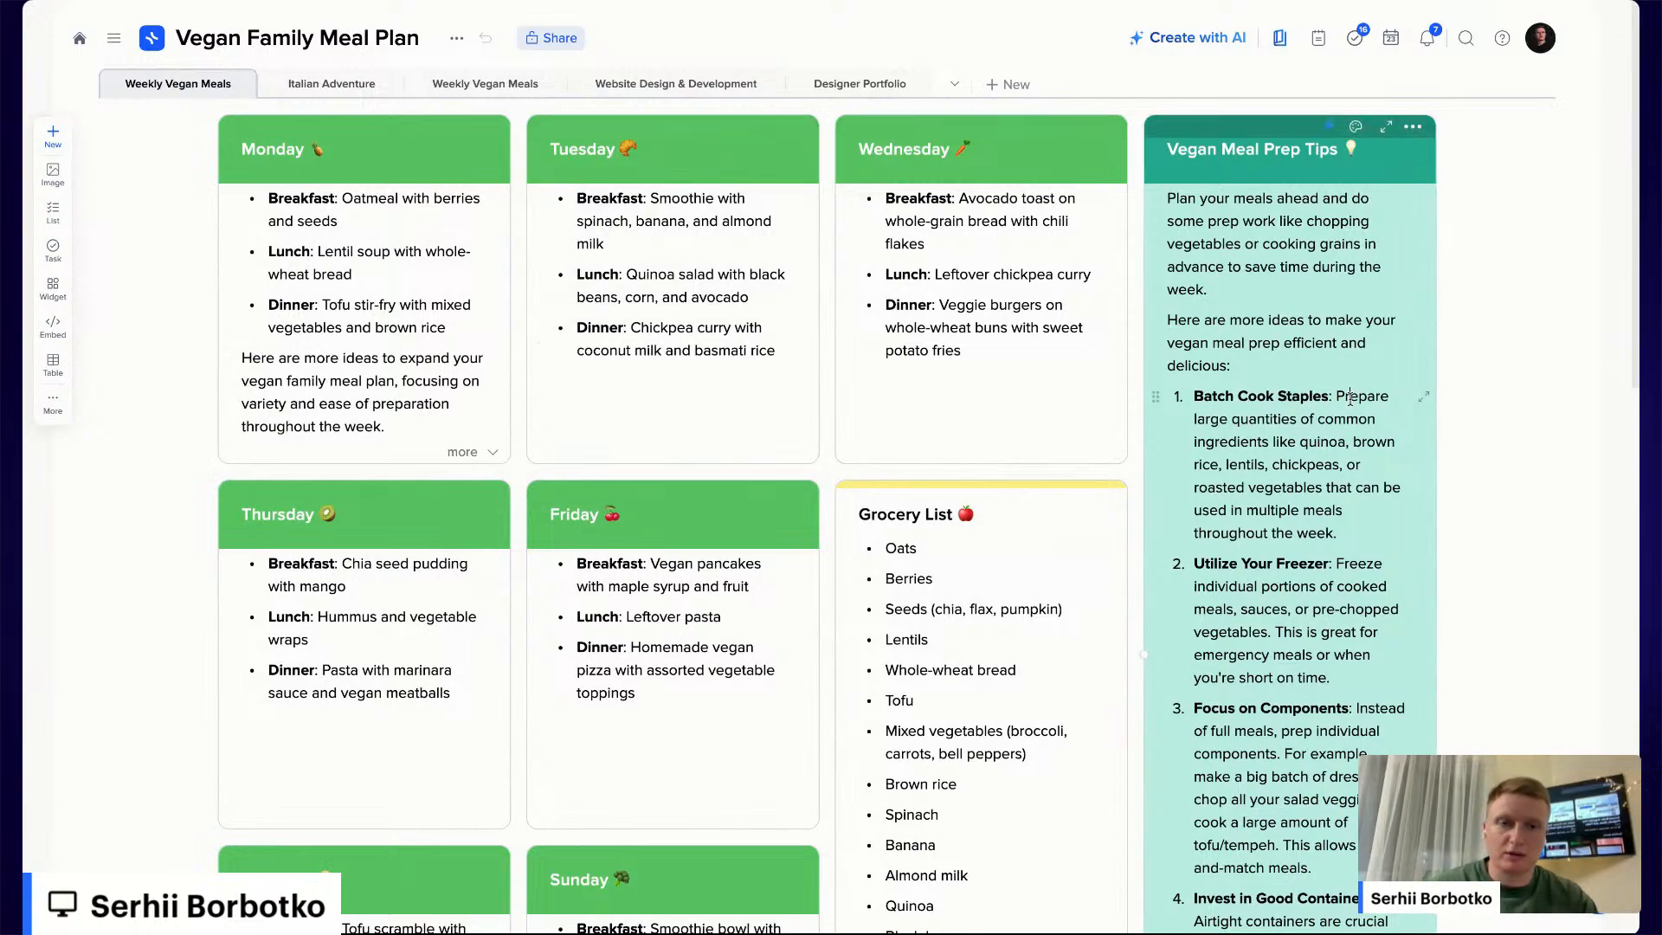
pyautogui.press('Escape')
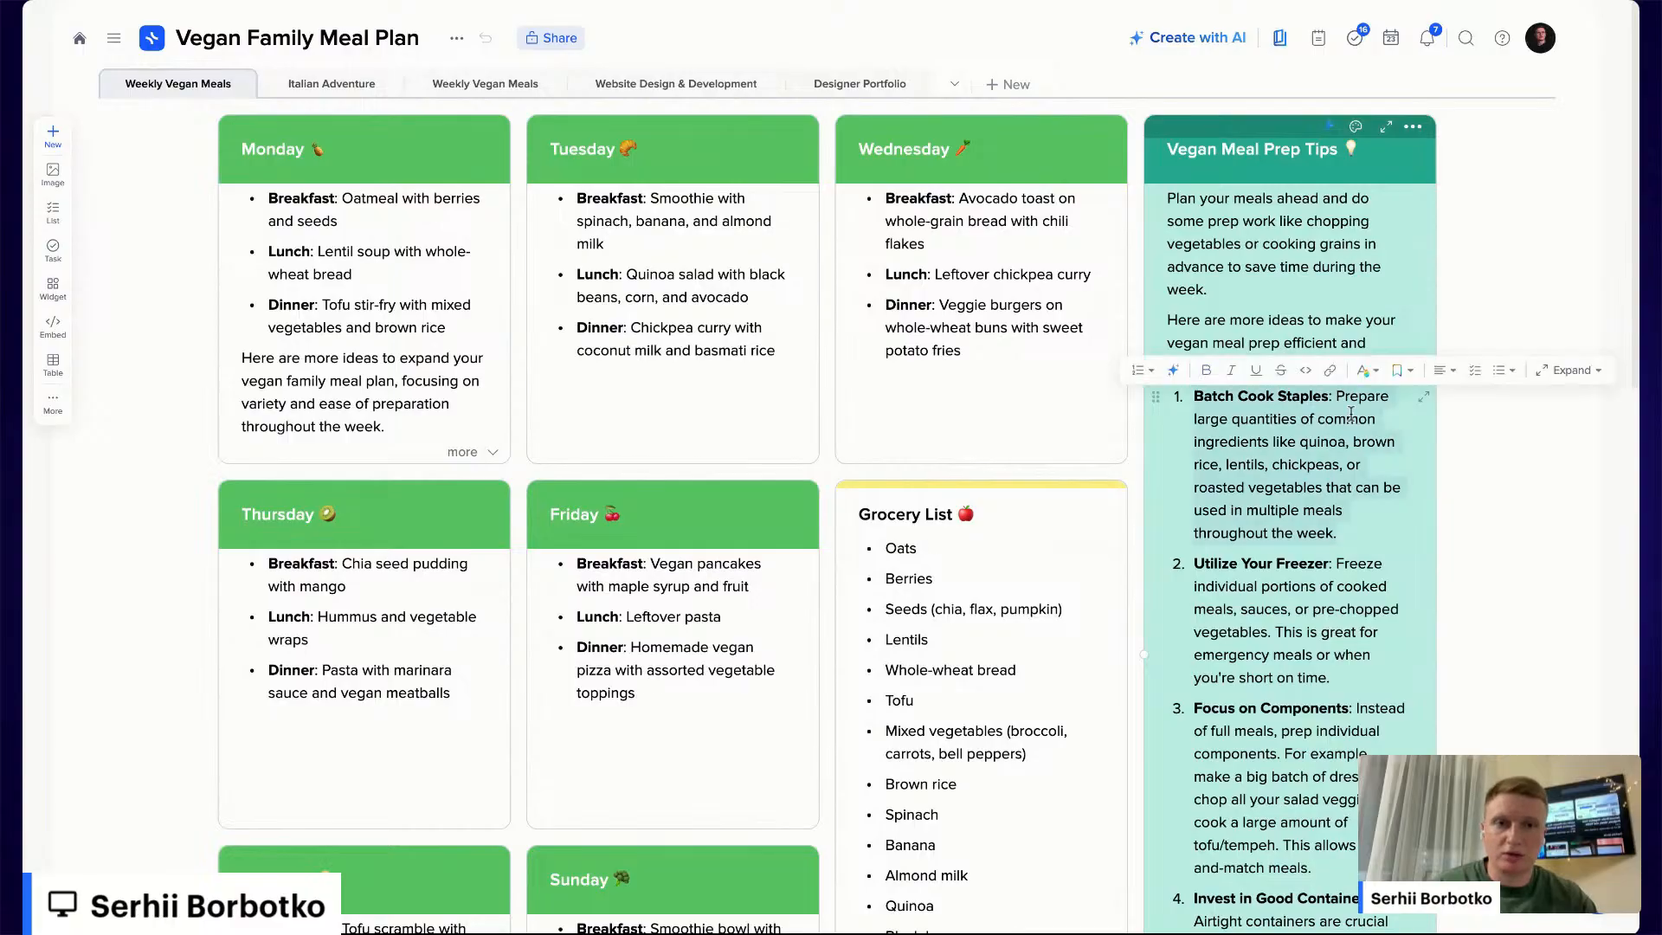
pyautogui.press('super+a')
pyautogui.scroll(-2, 1250, 756)
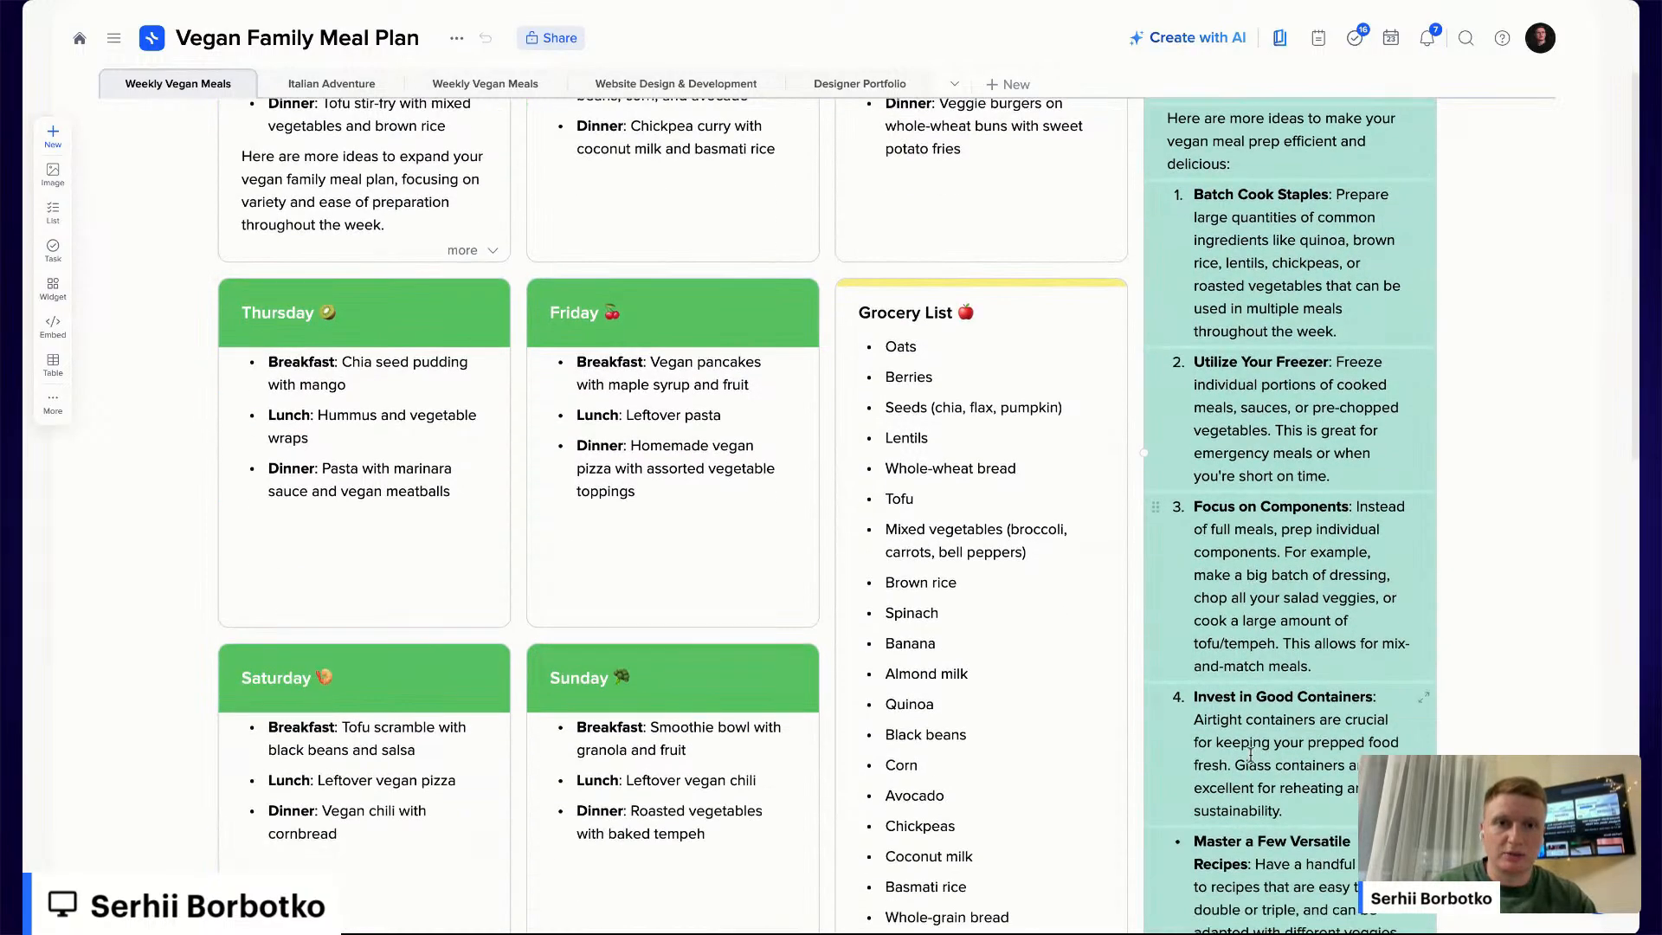
pyautogui.scroll(2, 1250, 756)
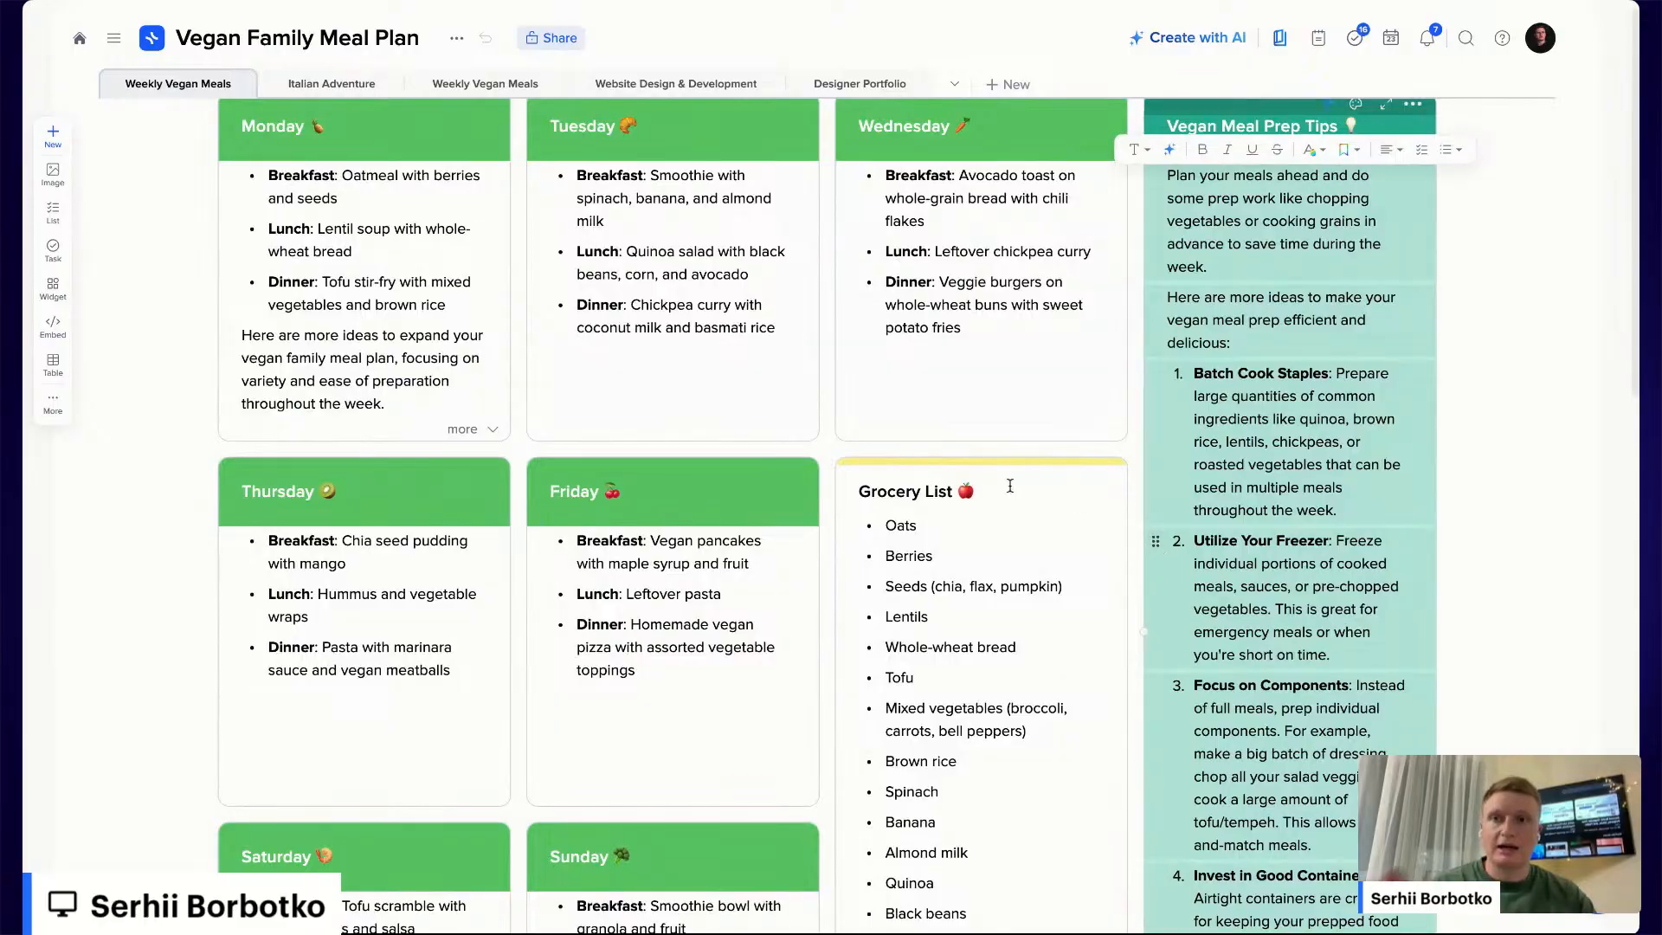
pyautogui.click(964, 305)
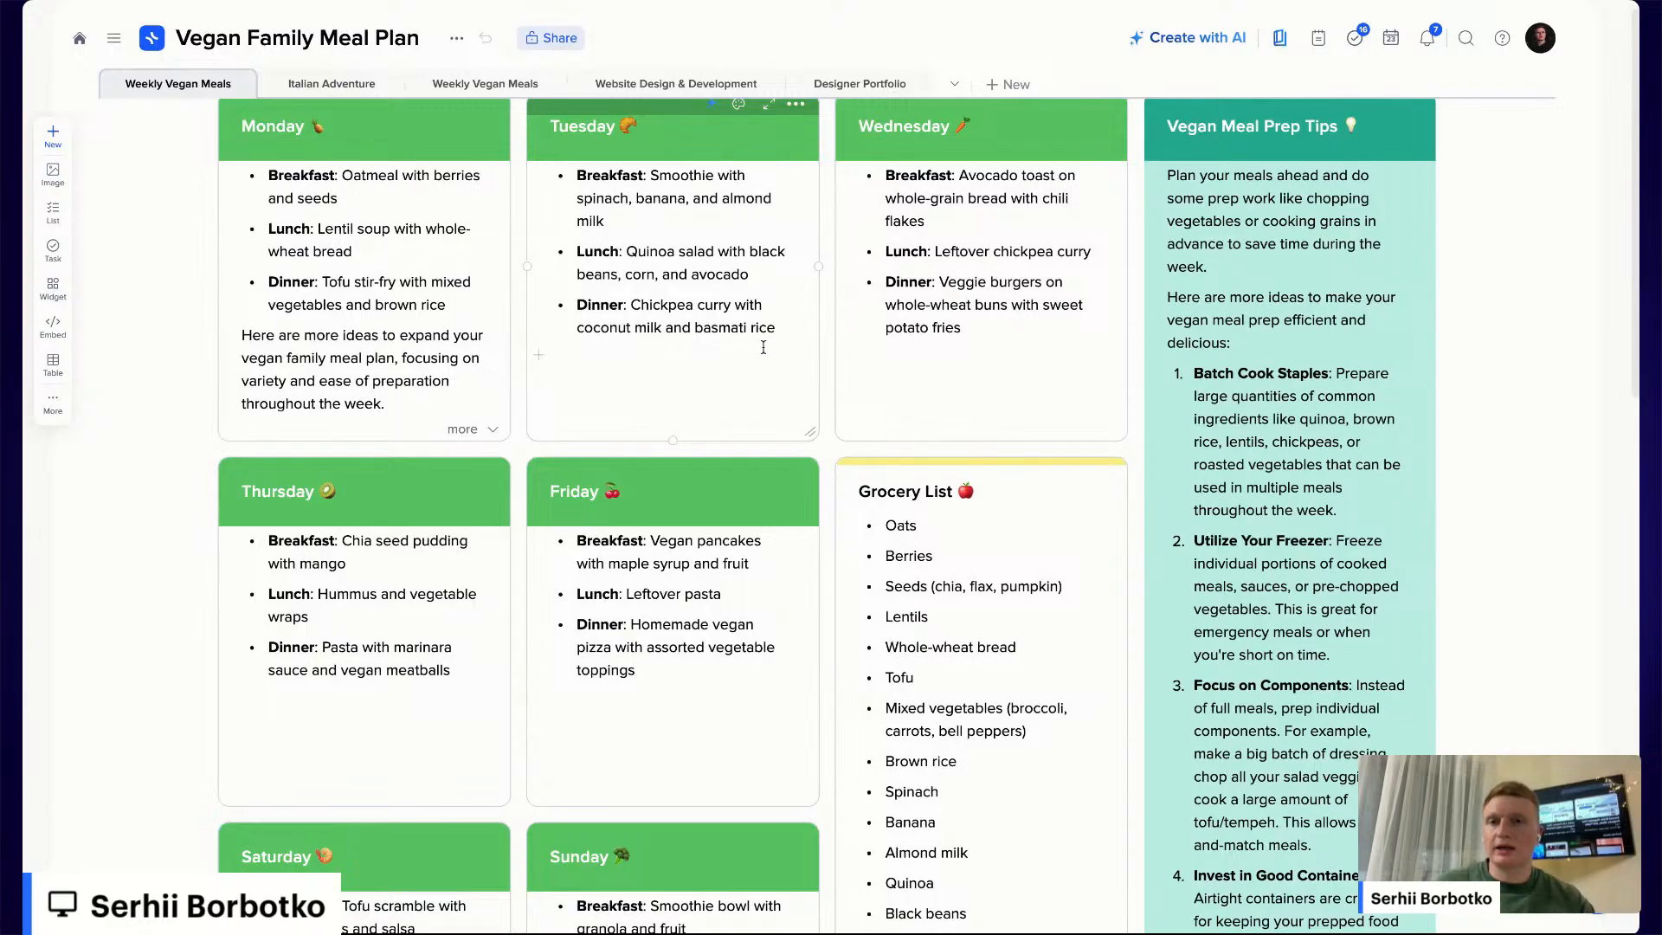
pyautogui.scroll(1, 759, 346)
pyautogui.click(1193, 36)
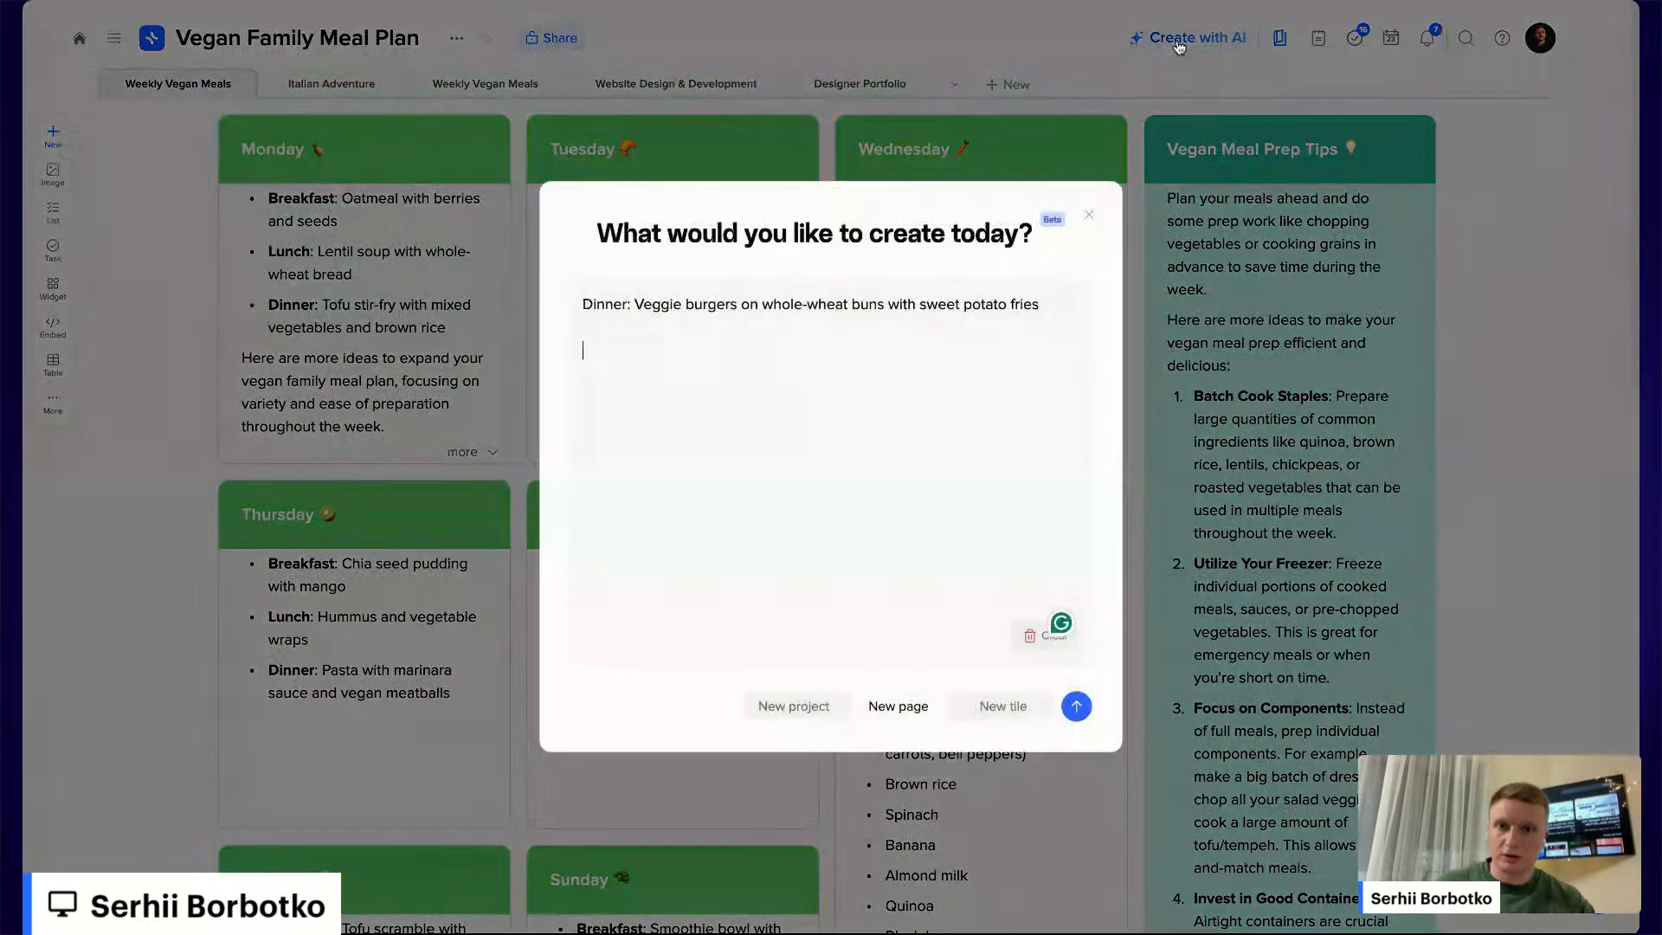
pyautogui.click(445, 213)
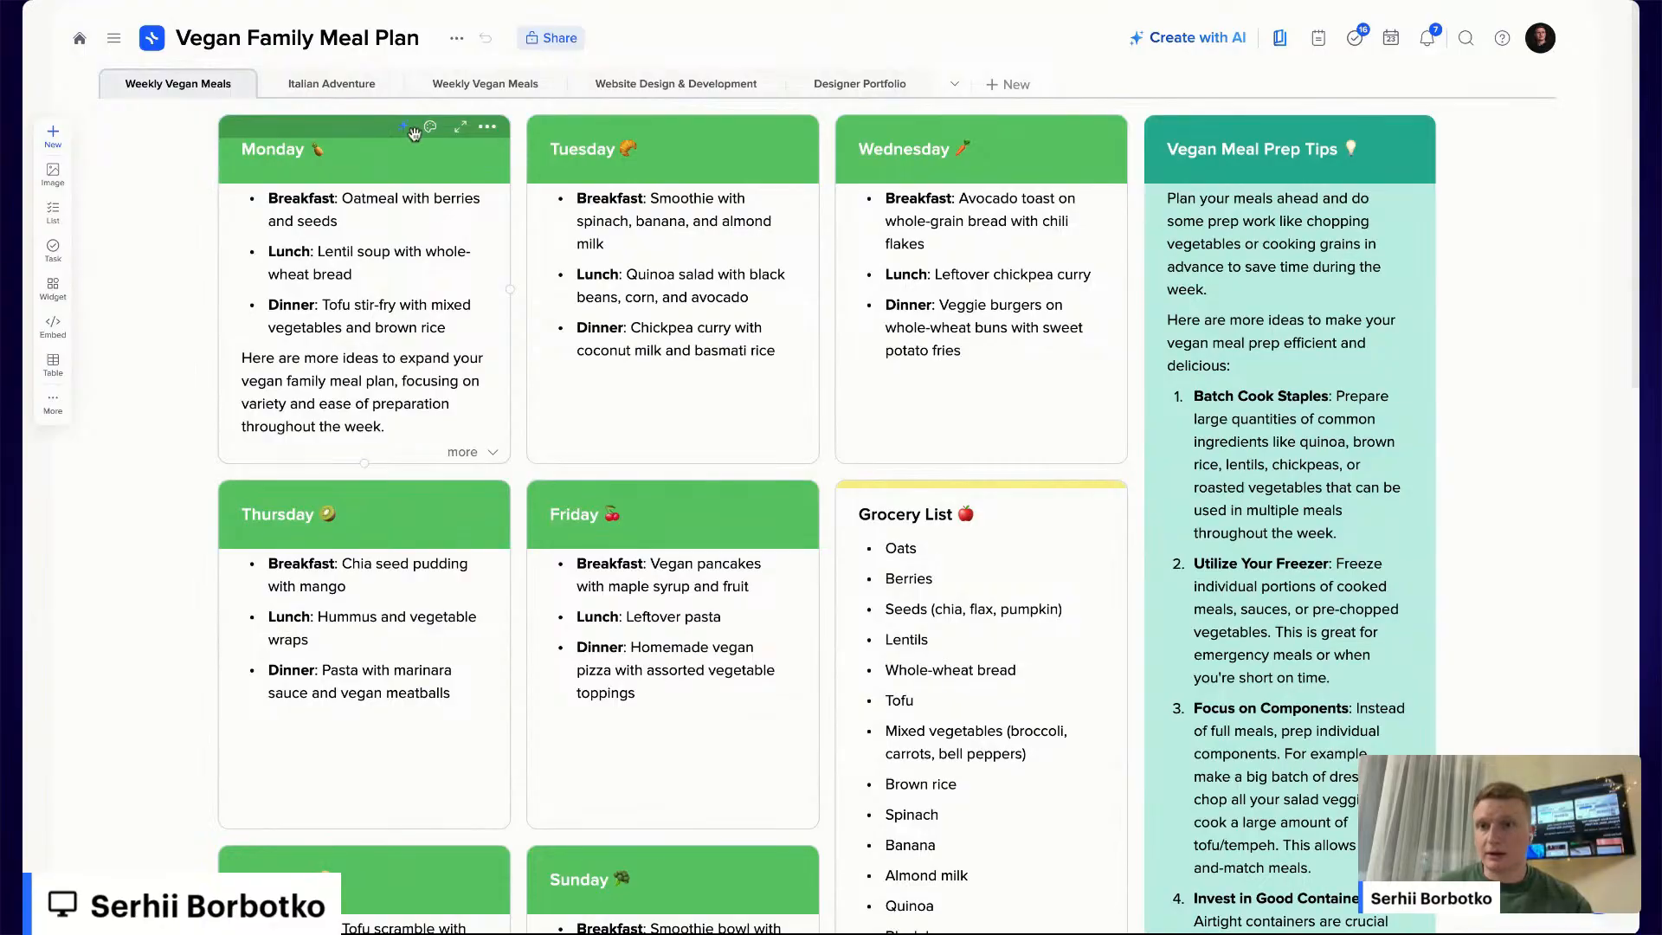
pyautogui.click(1329, 126)
pyautogui.press('Escape')
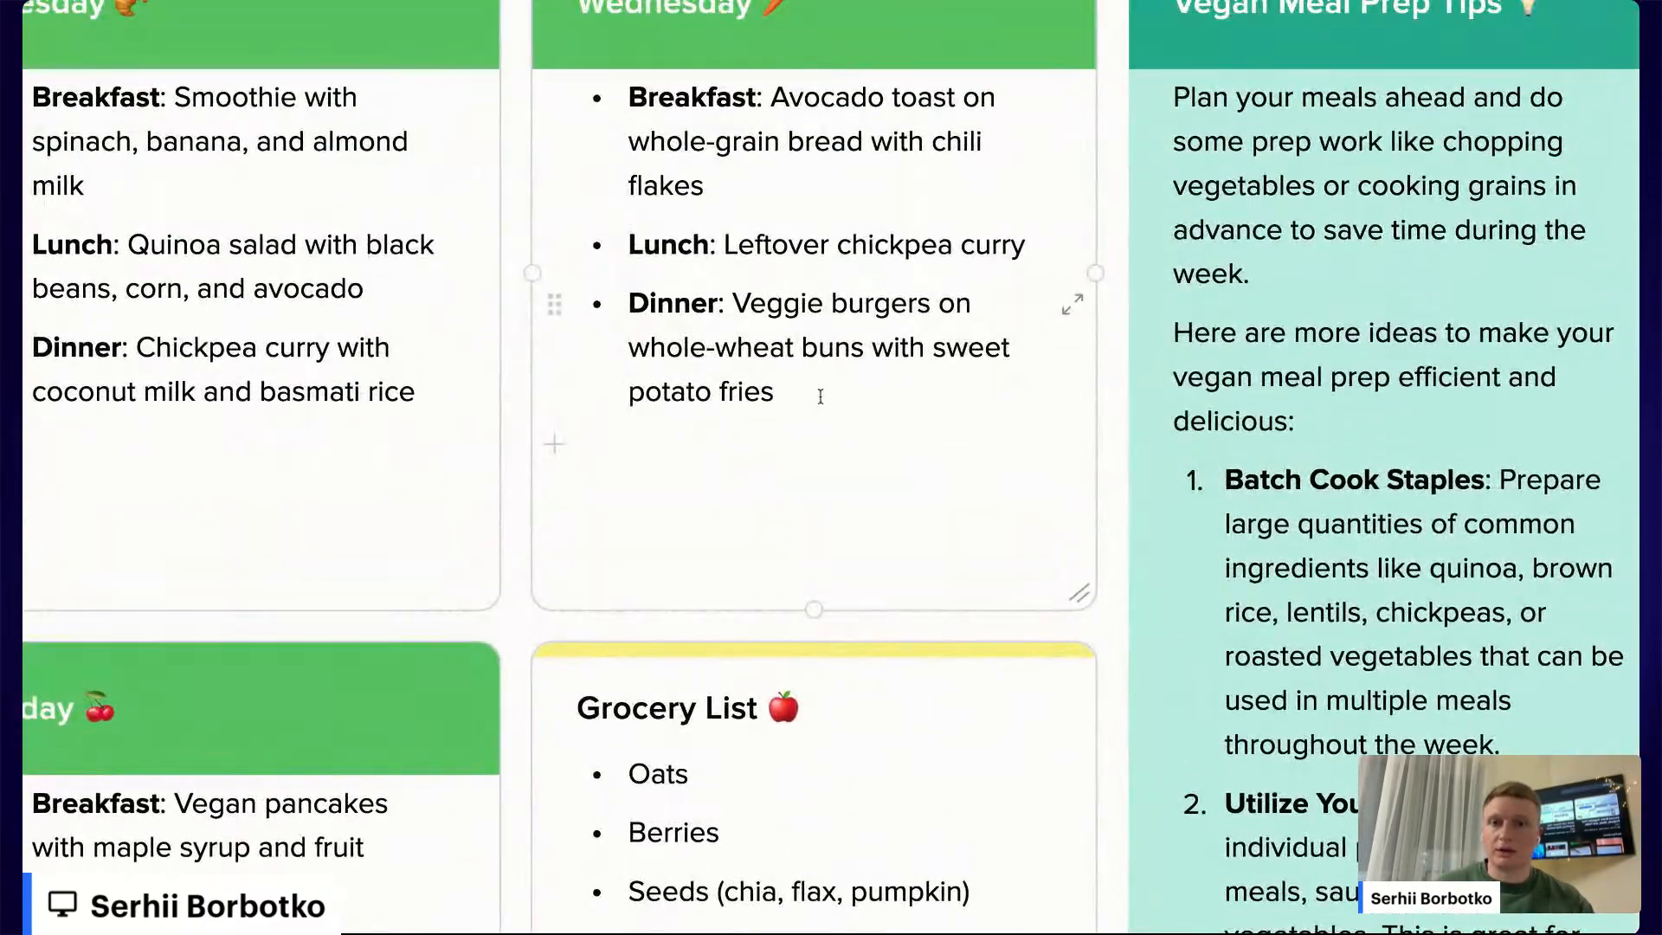
# Extend the current Wednesday tile with AI from its Dinner line, adding the prompt "Give me more ideas for dinner for a vegan"
pyautogui.moveTo(820, 396); pyautogui.dragTo(623, 303)
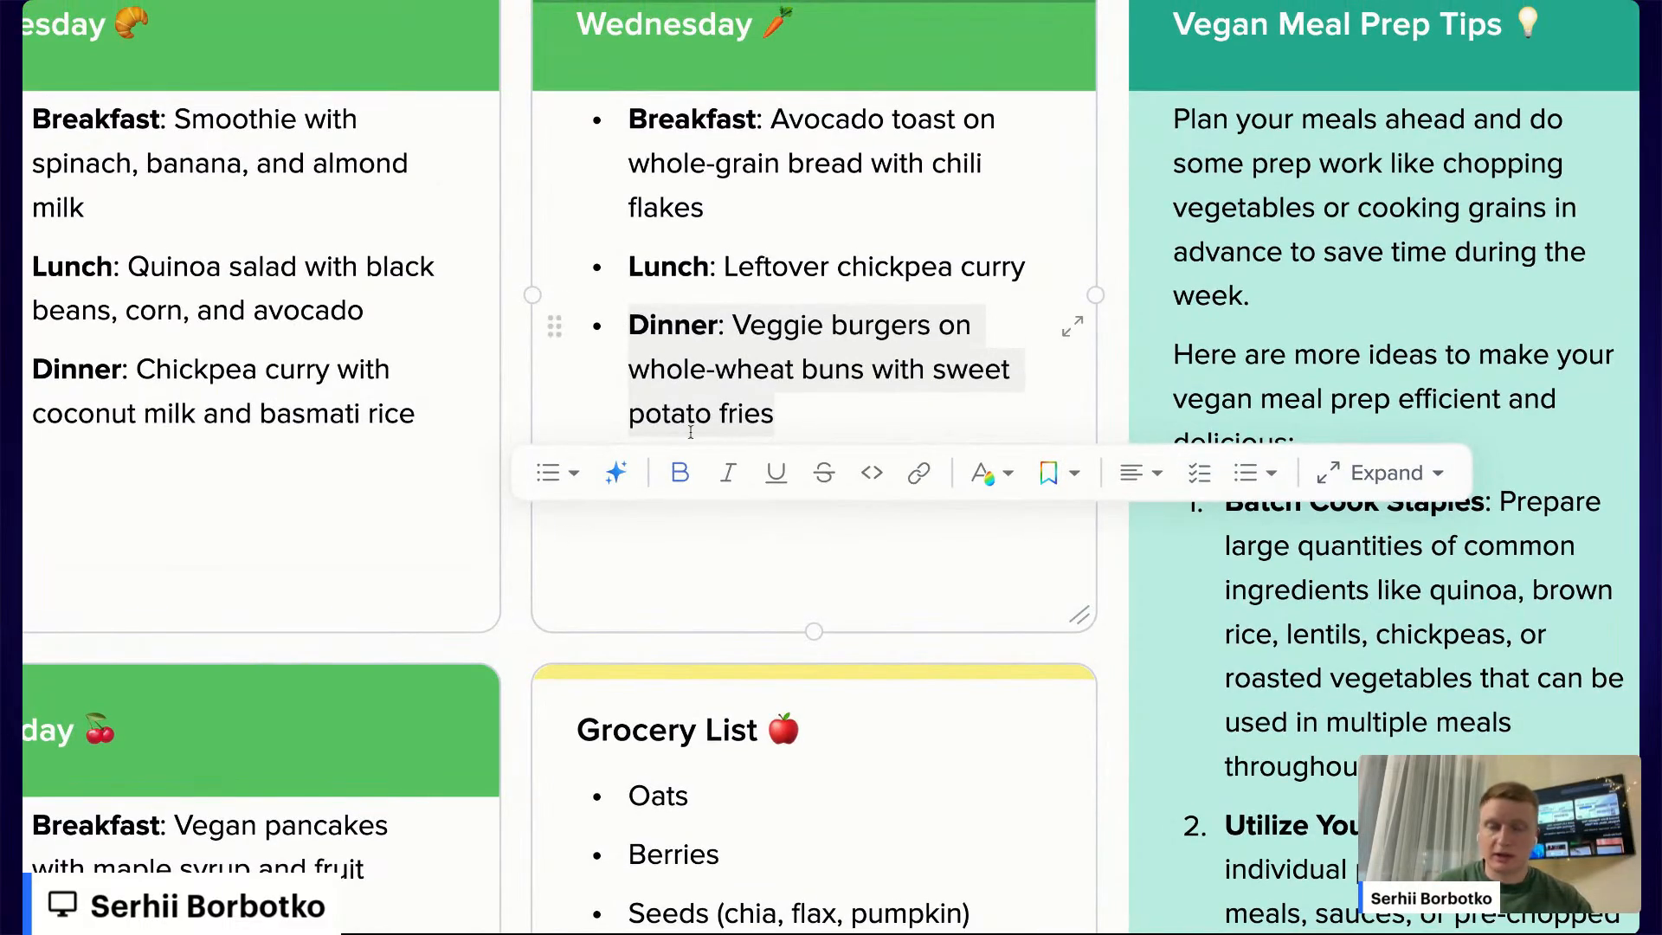
pyautogui.click(618, 478)
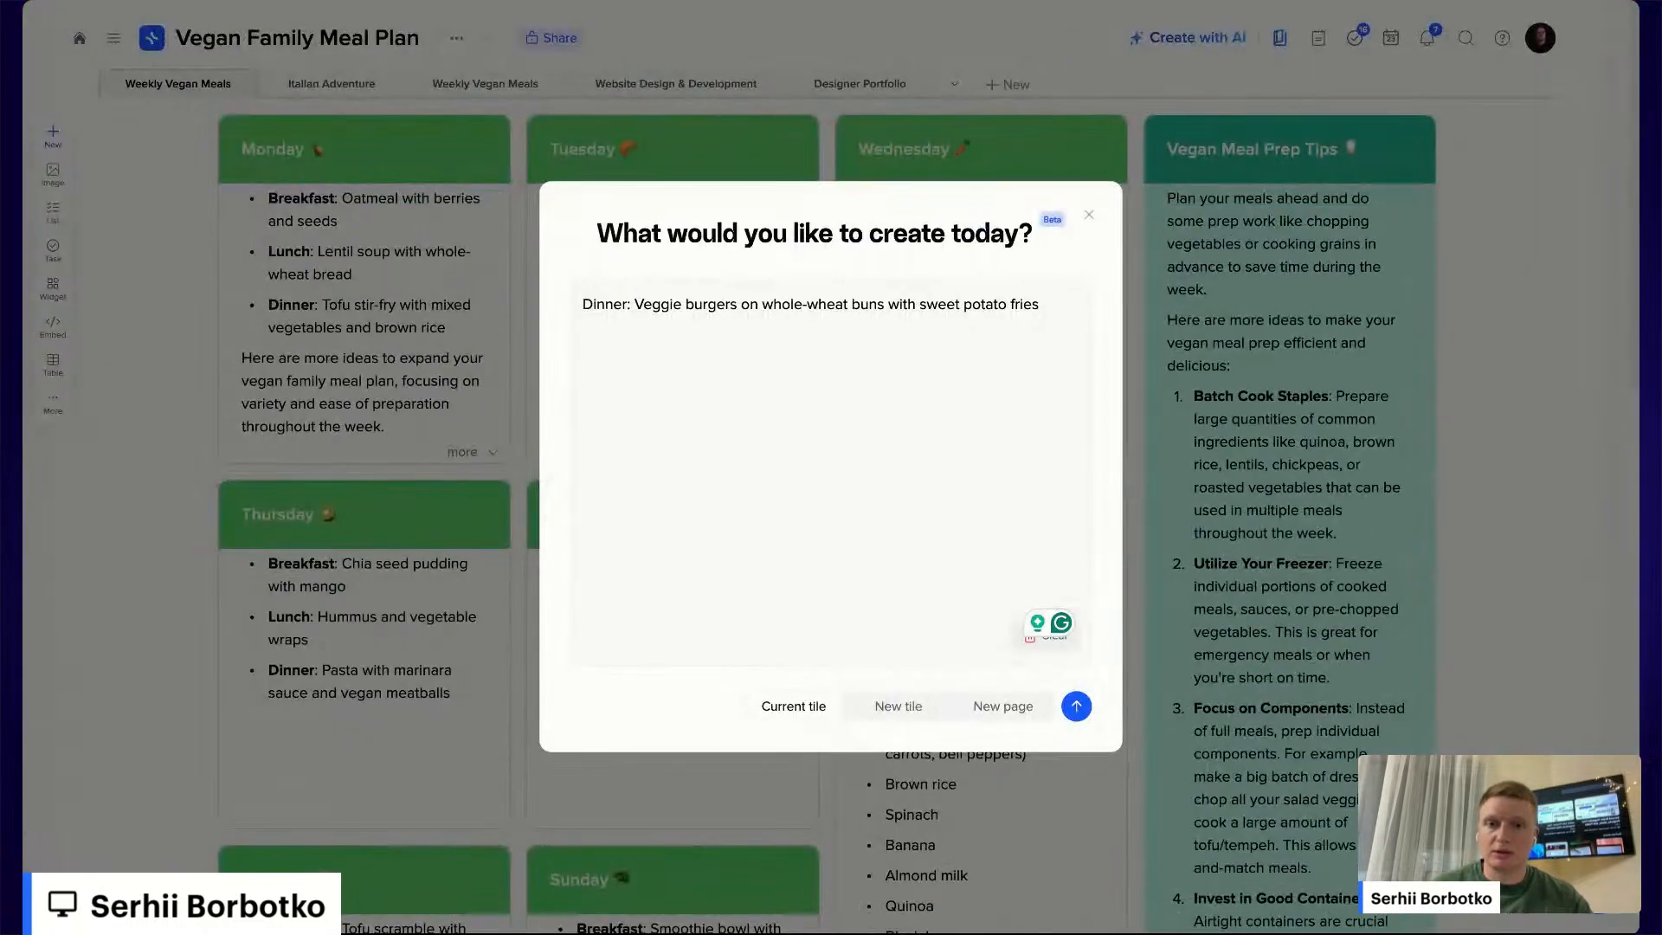
pyautogui.click(736, 368)
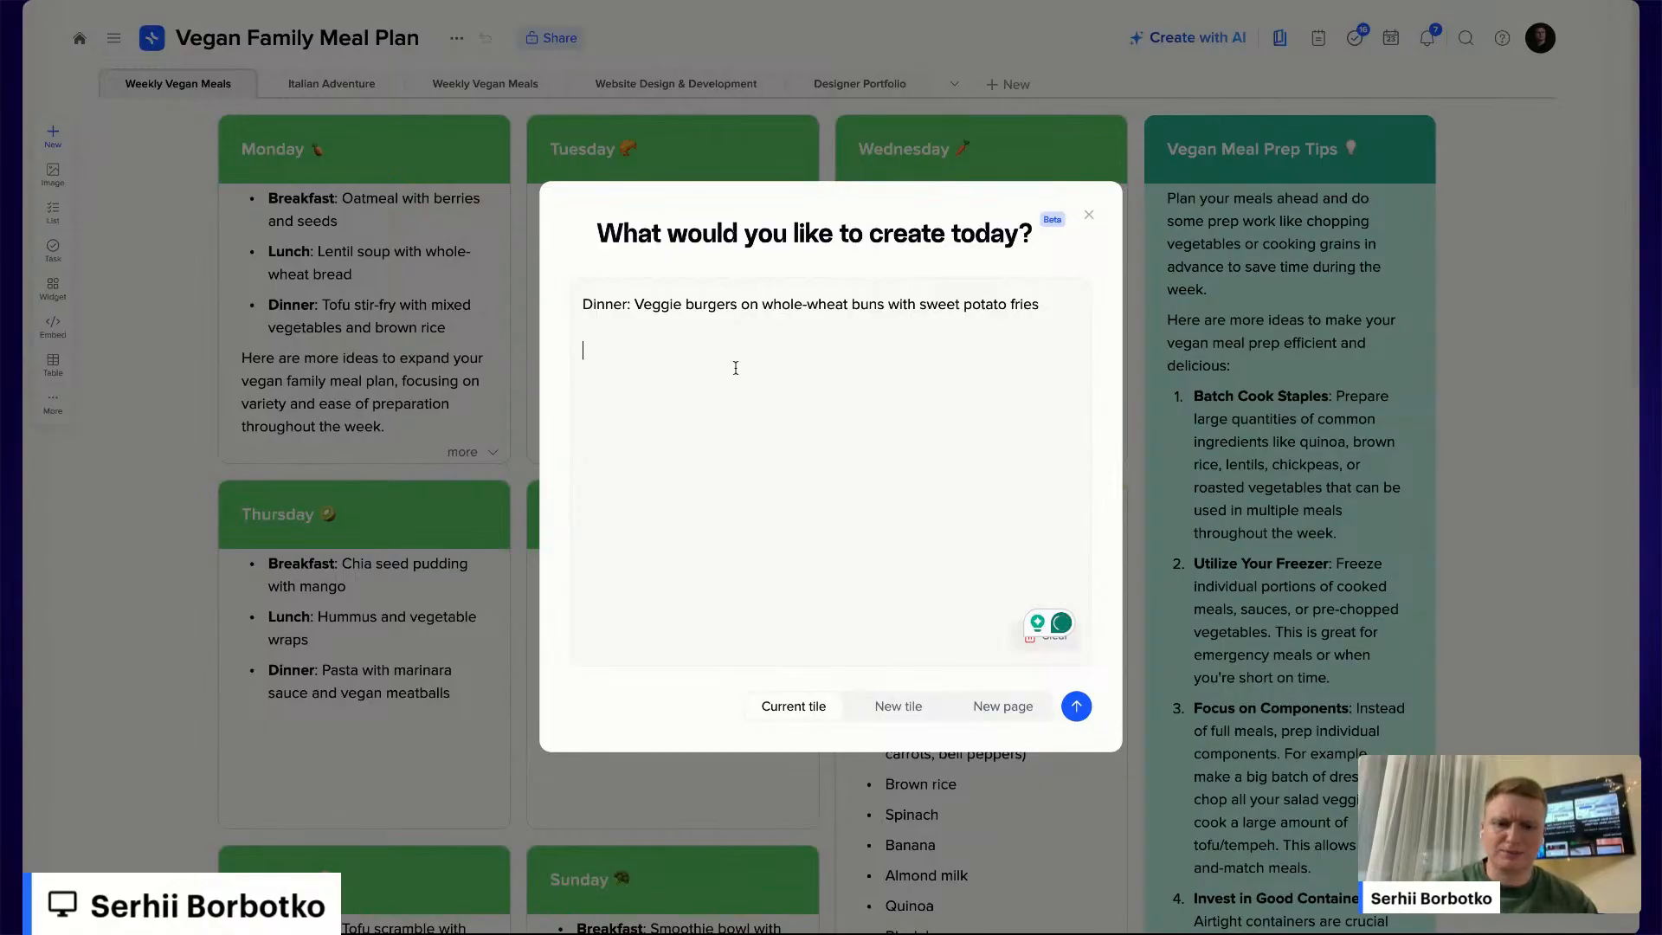
pyautogui.write('Give me')
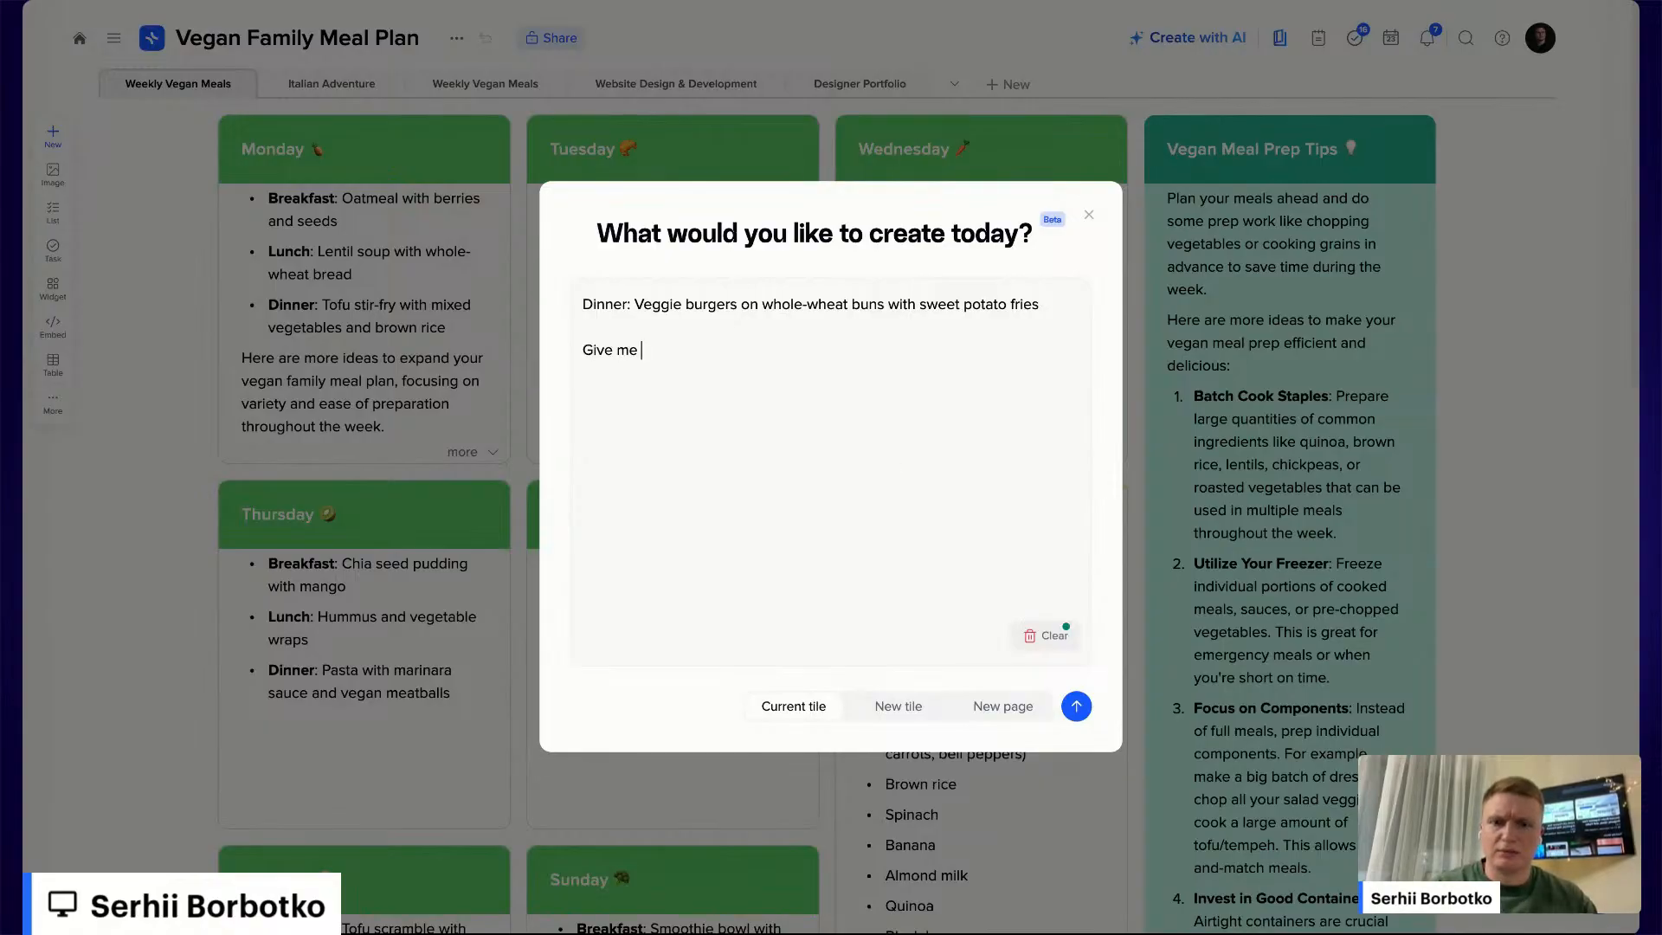
pyautogui.write(' another')
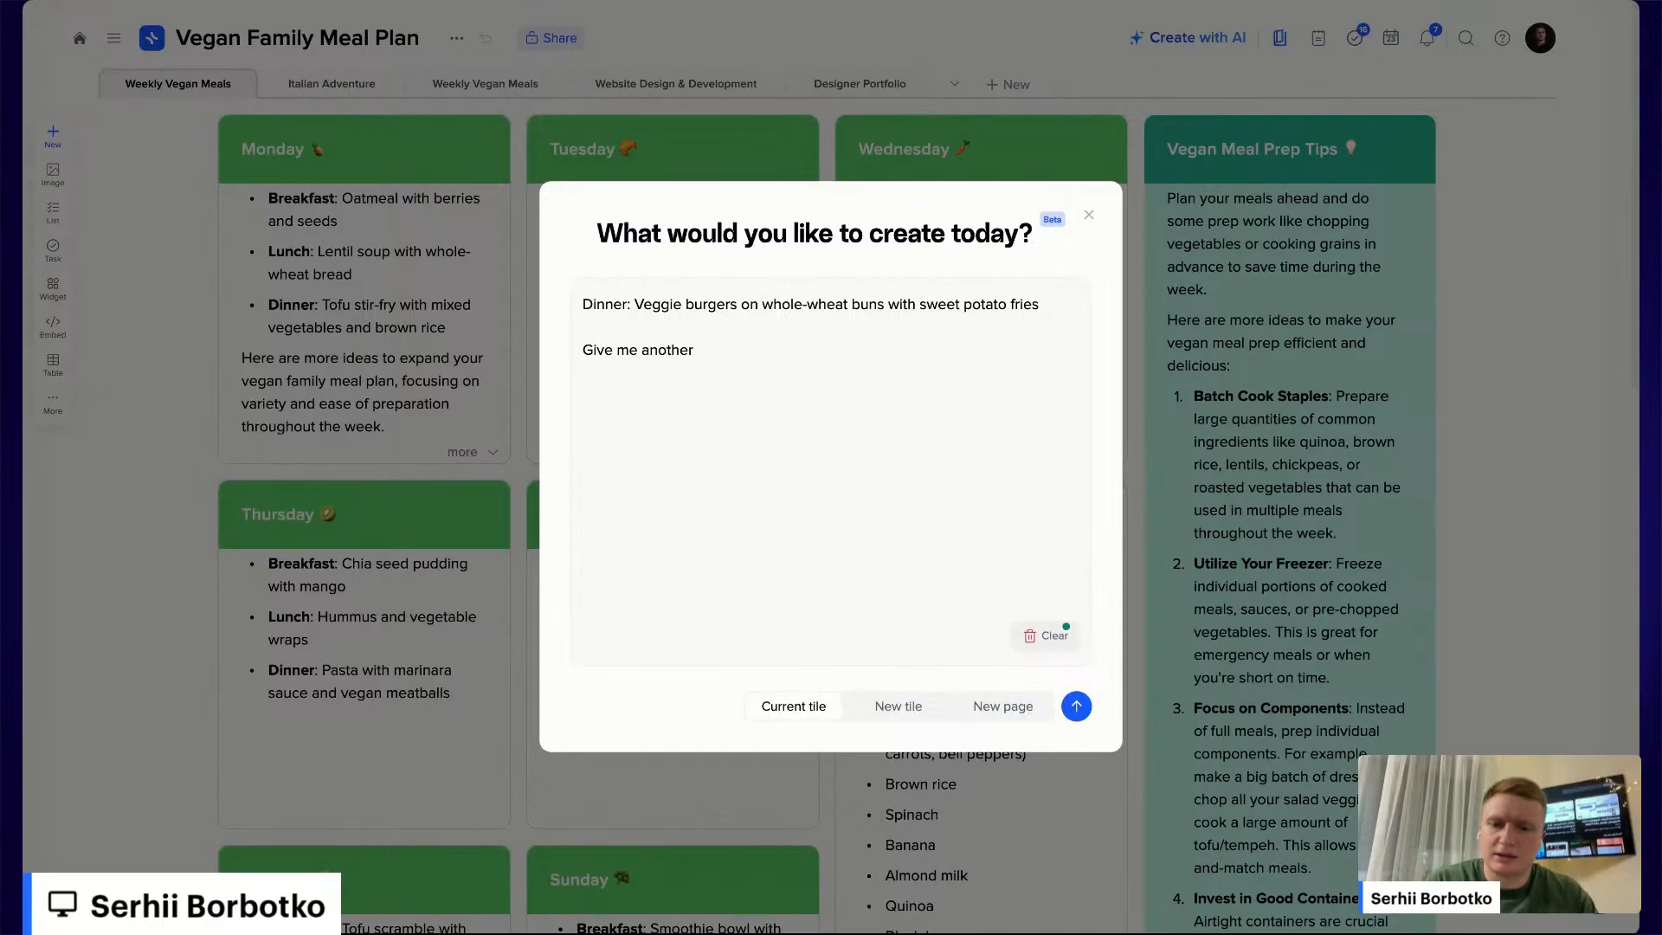
pyautogui.press('BackSpace')
pyautogui.press('BackSpace')
pyautogui.press('BackSpace')
pyautogui.press('BackSpace')
pyautogui.press('BackSpace')
pyautogui.press('BackSpace')
pyautogui.press('BackSpace')
pyautogui.press('BackSpace')
pyautogui.write('other')
pyautogui.press('BackSpace')
pyautogui.press('BackSpace')
pyautogui.press('BackSpace')
pyautogui.press('BackSpace')
pyautogui.press('BackSpace')
pyautogui.write('more ideas for a vegan')
pyautogui.press('BackSpace')
pyautogui.press('BackSpace')
pyautogui.press('BackSpace')
pyautogui.press('BackSpace')
pyautogui.press('BackSpace')
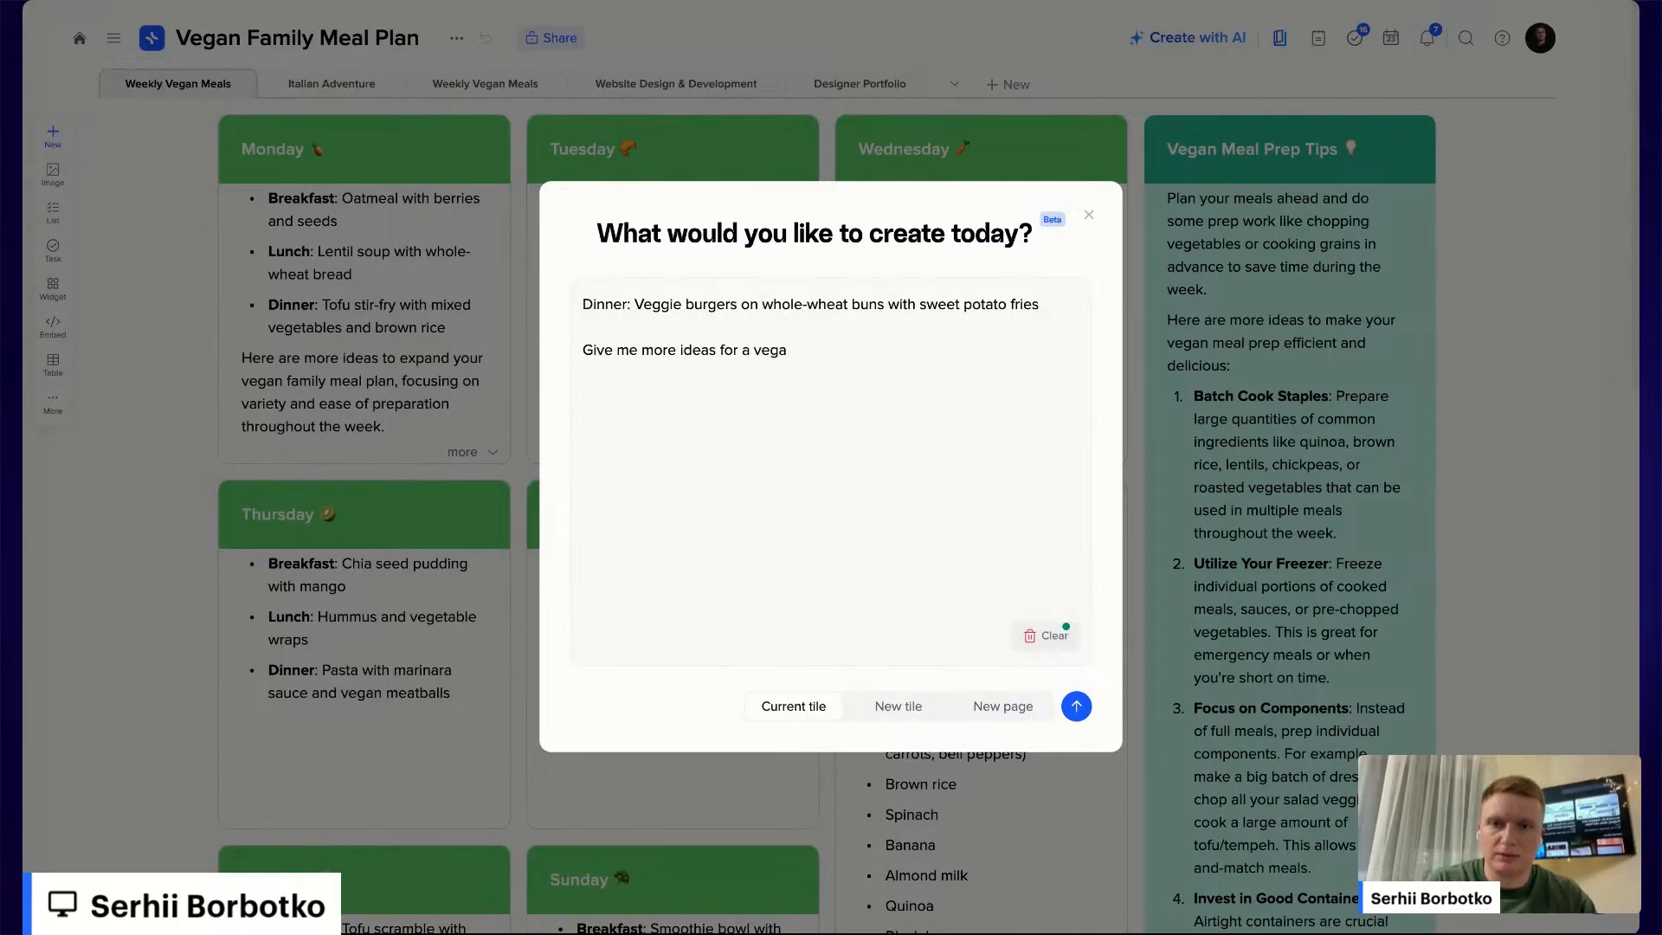
pyautogui.press('BackSpace')
pyautogui.write('dinner for a vegan')
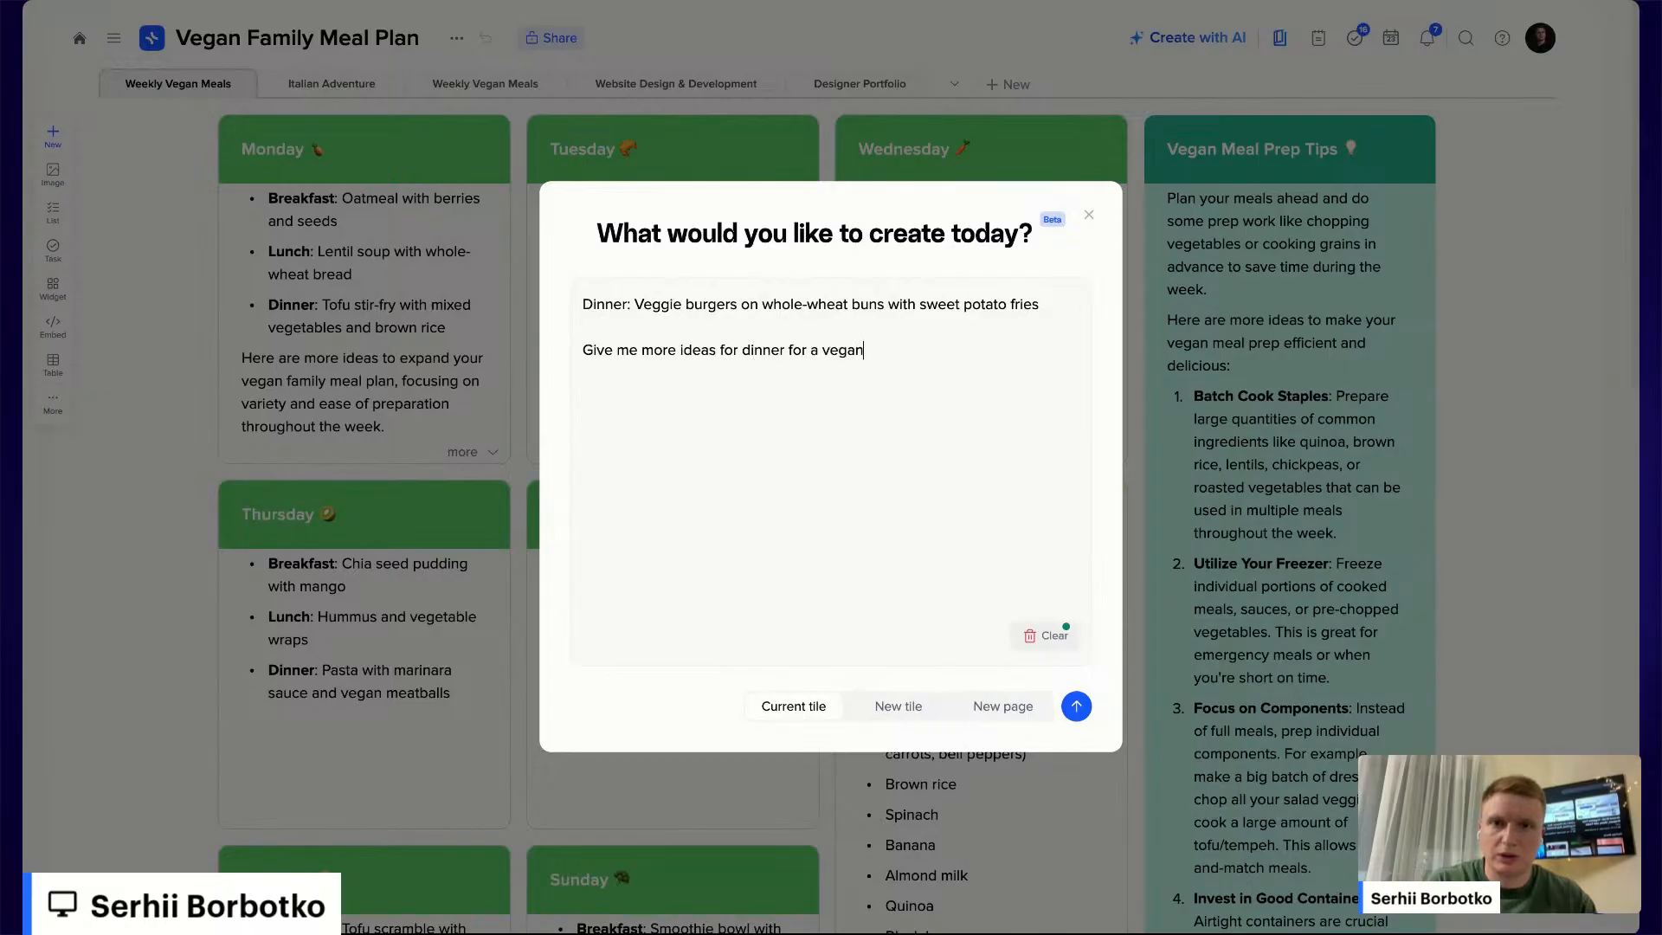
pyautogui.click(1074, 706)
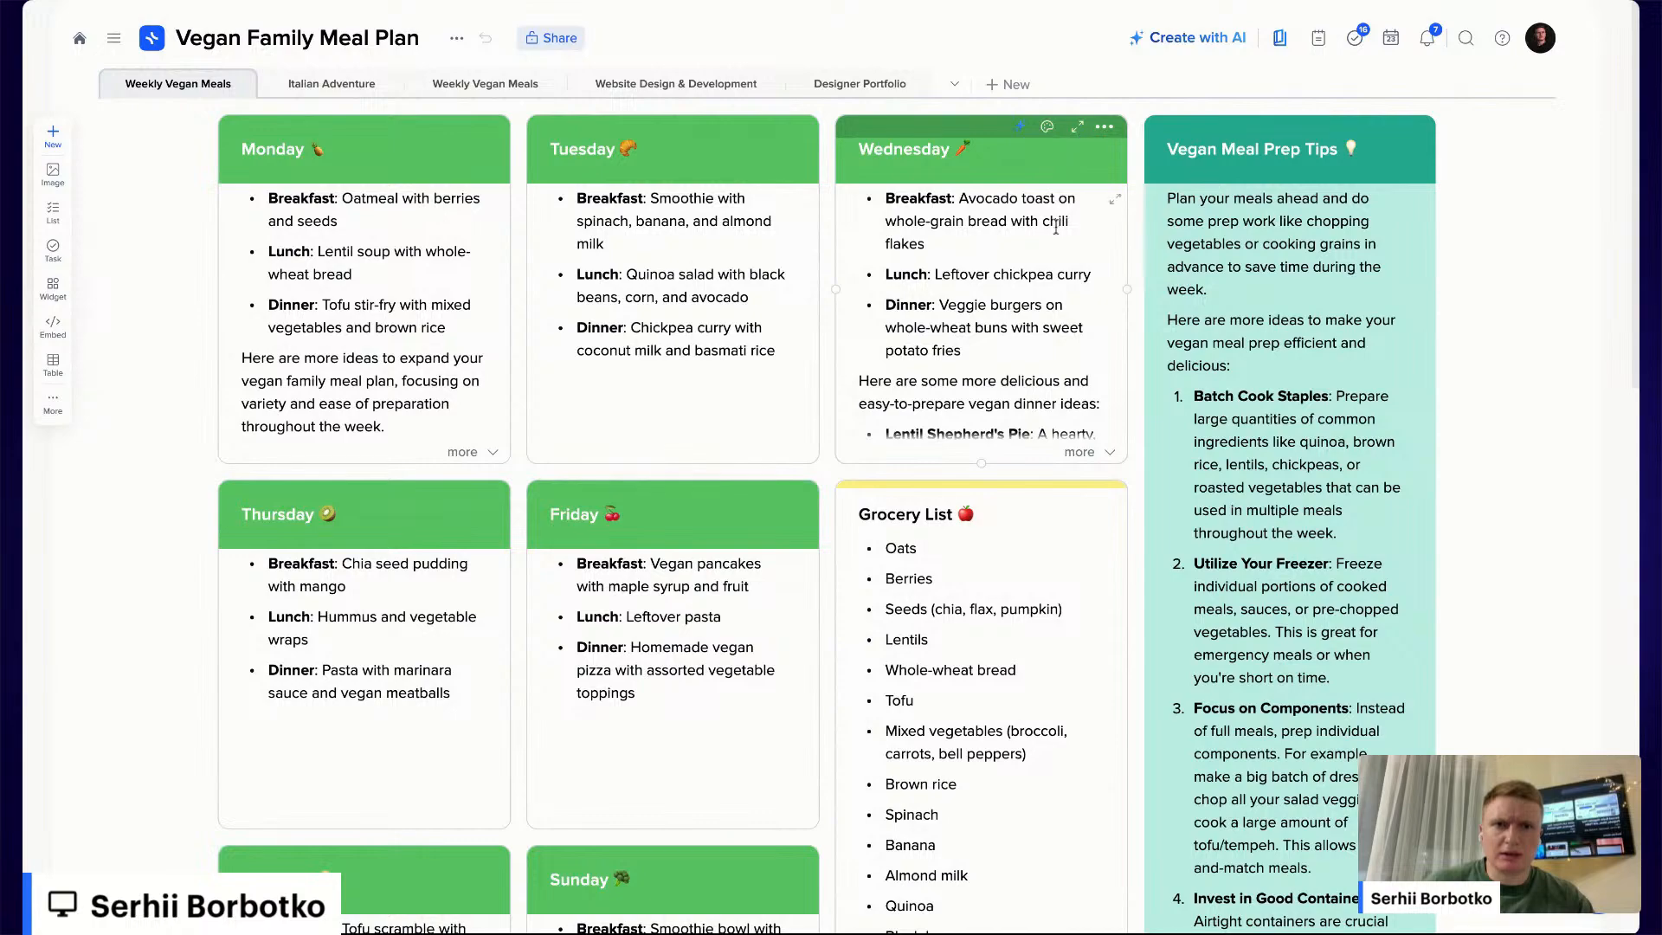
# Enlarge the Wednesday tile downward to more than twice its height and look over the generated dinner ideas
pyautogui.moveTo(994, 480); pyautogui.dragTo(988, 859)
pyautogui.scroll(-1, 988, 859)
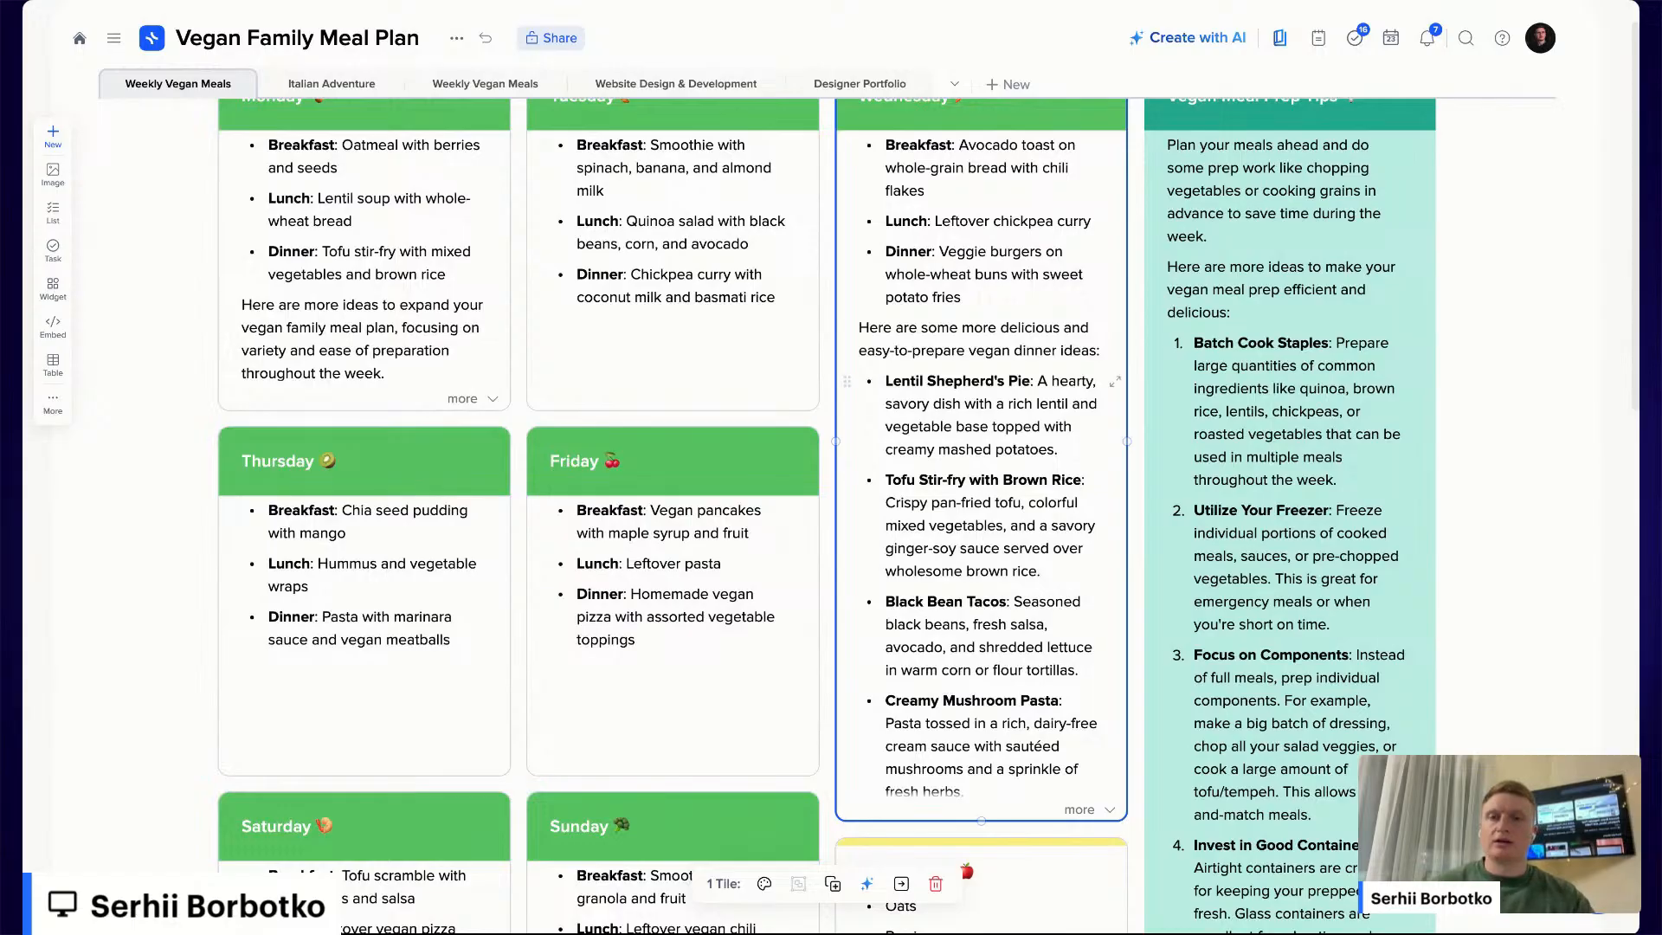
pyautogui.scroll(1, 930, 467)
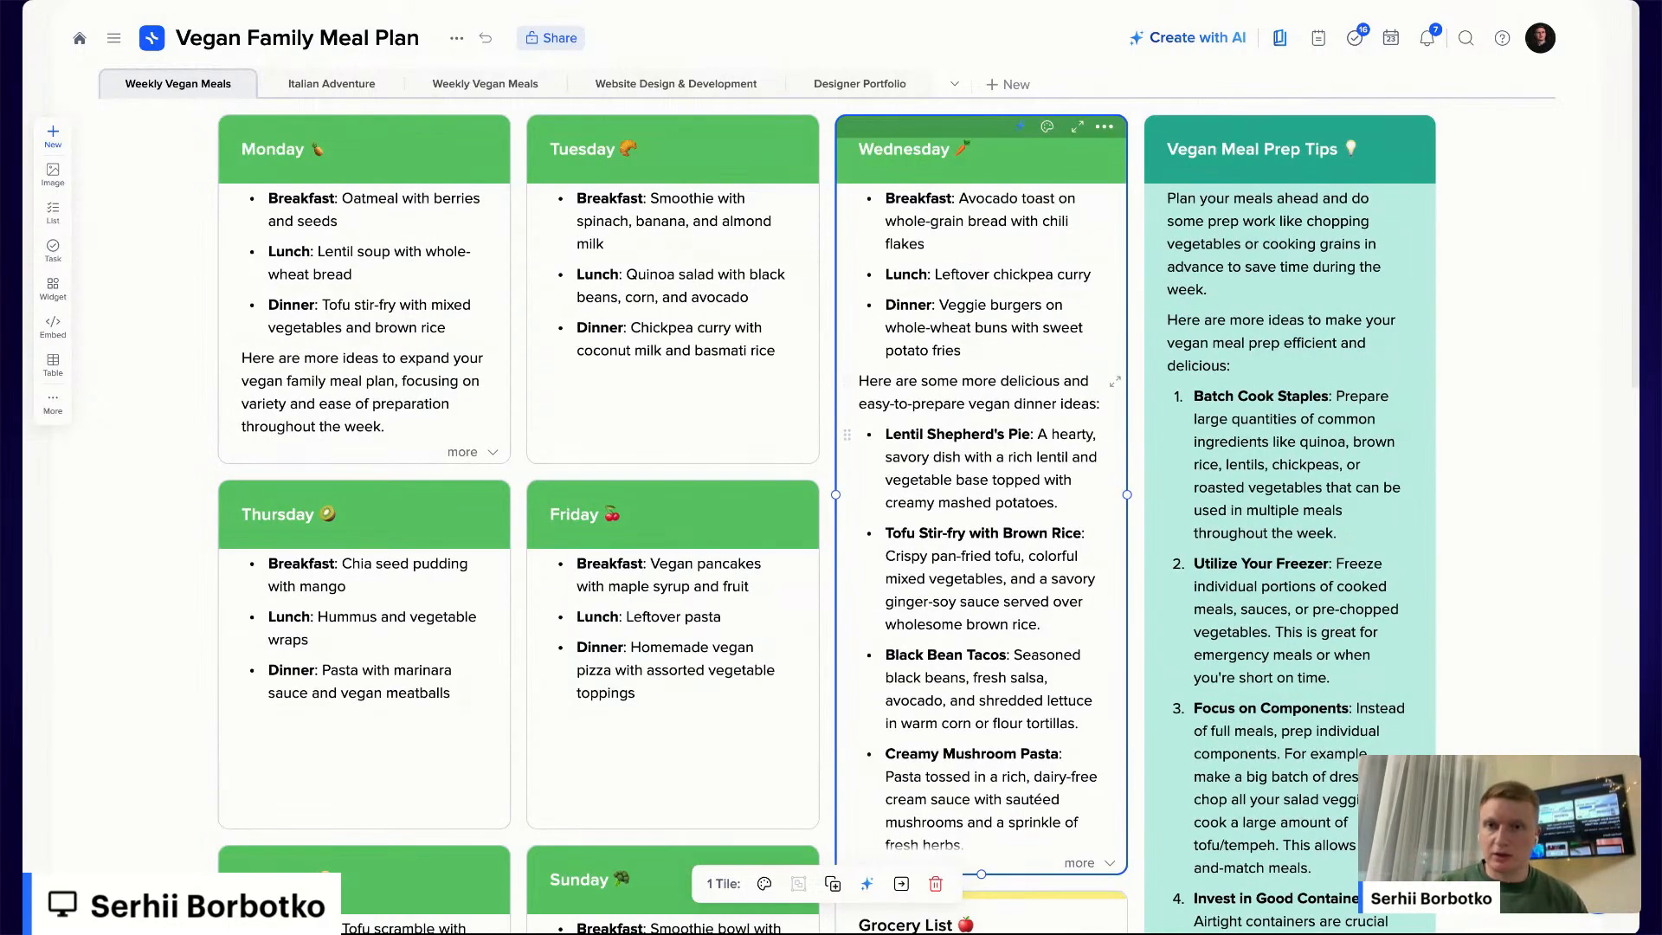
pyautogui.scroll(-2, 930, 468)
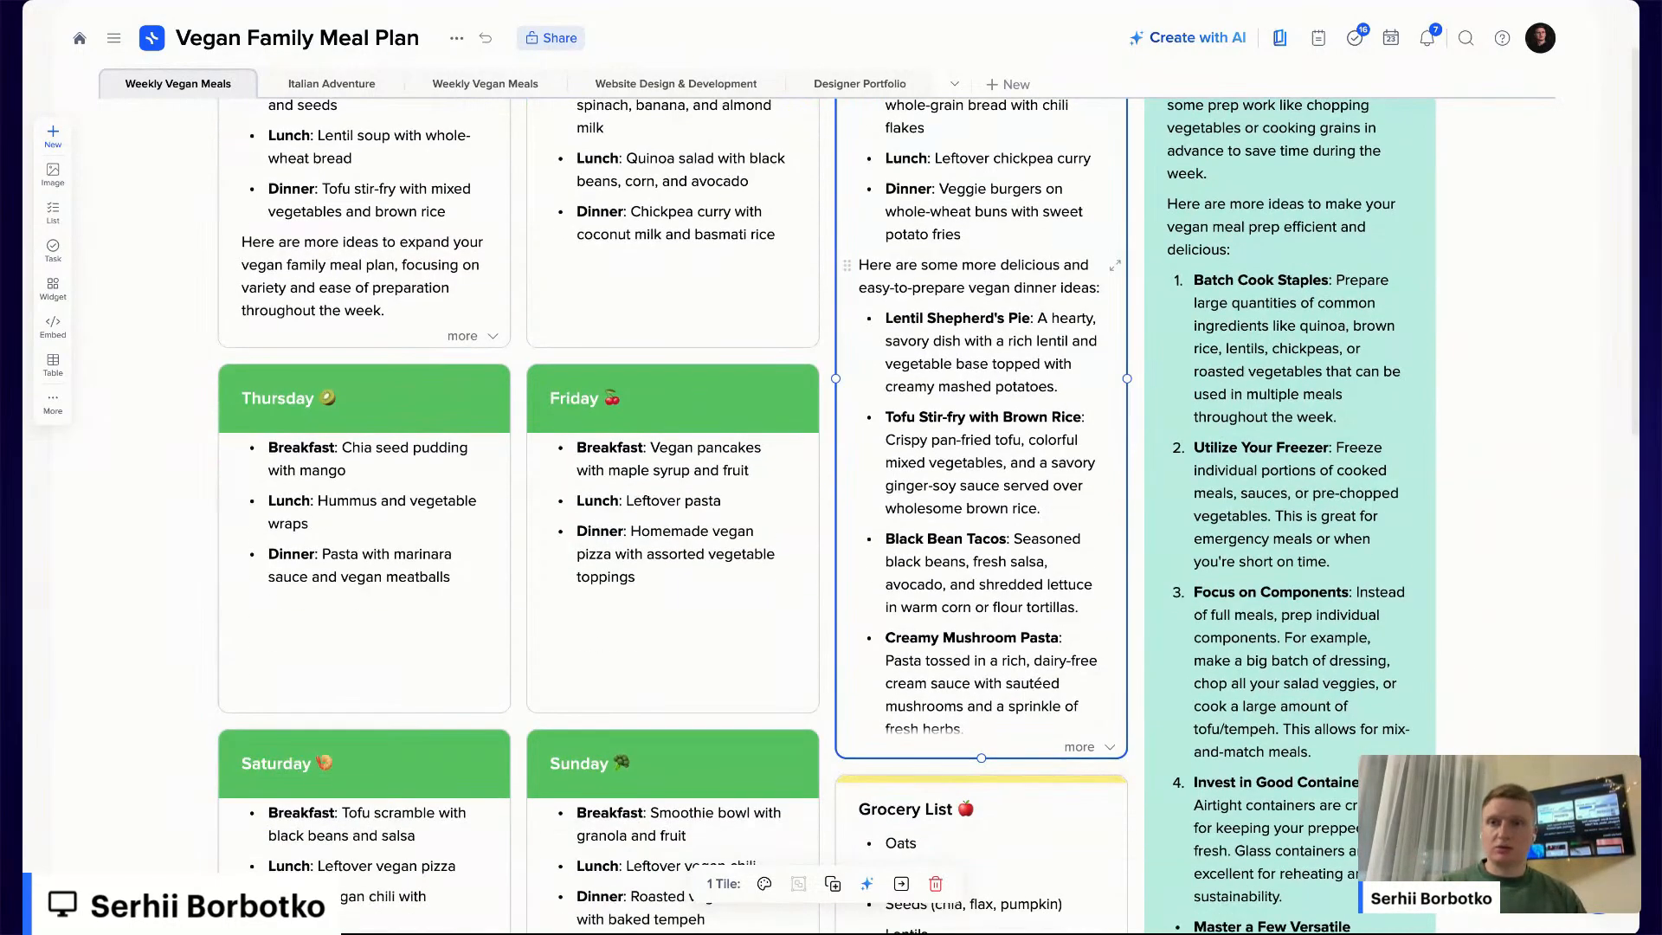
pyautogui.scroll(-3, 1003, 679)
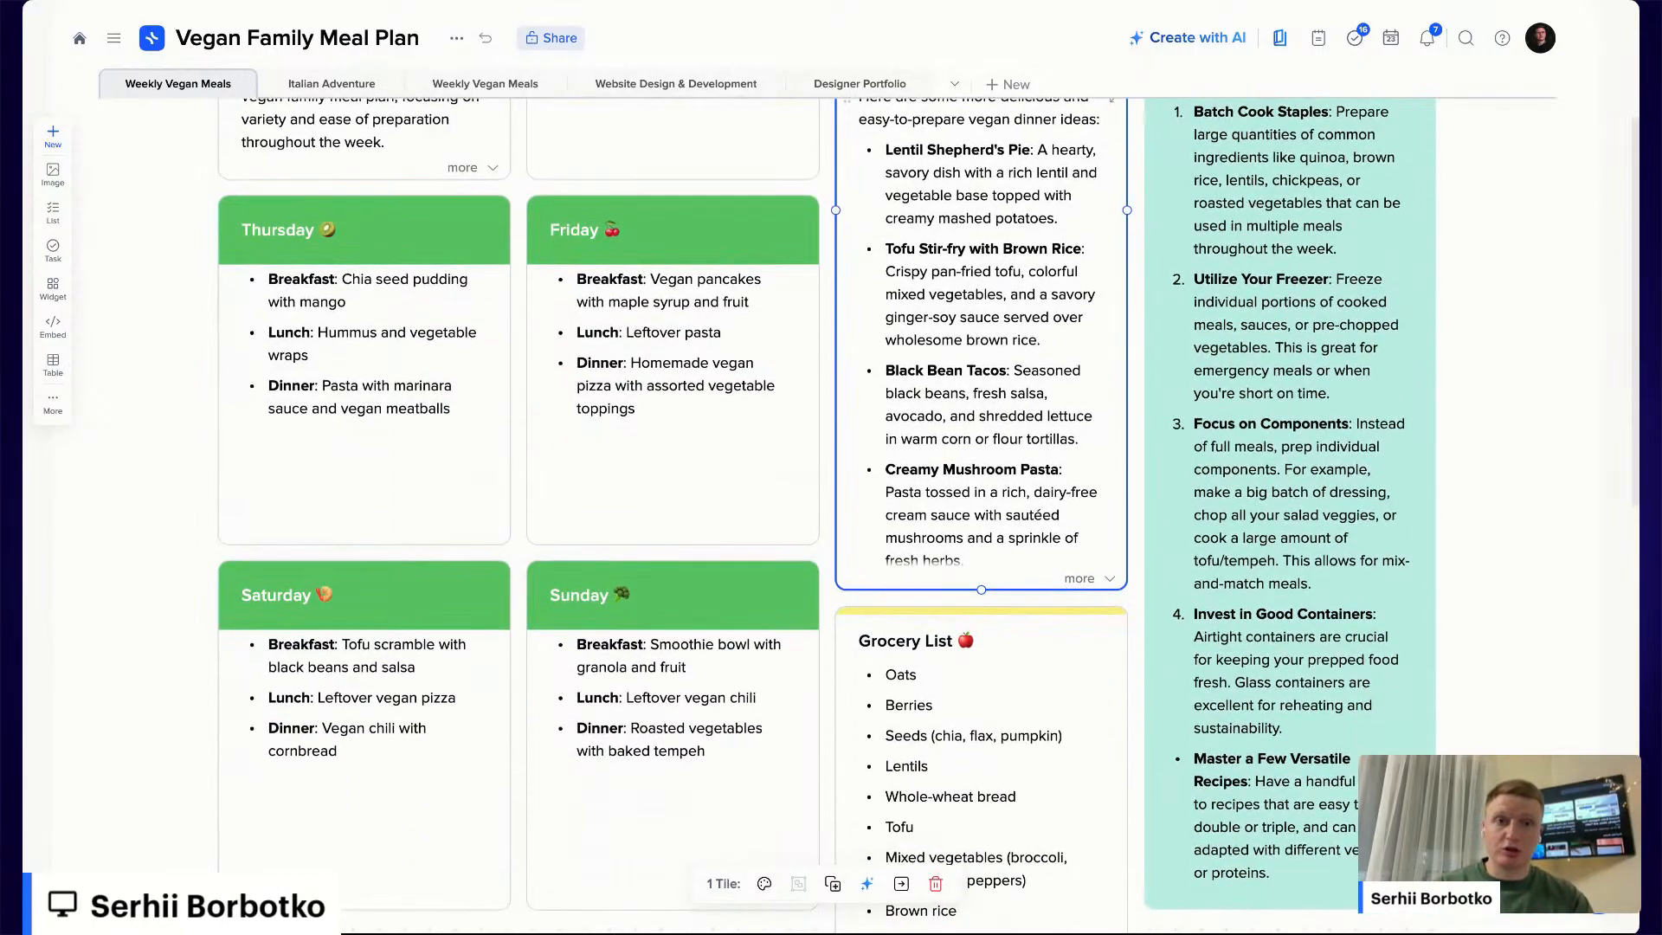
# Copy all the text of the Vegan Meal Prep Tips tile, and create a new Document page titled "ChatGPT"
pyautogui.click(1356, 465)
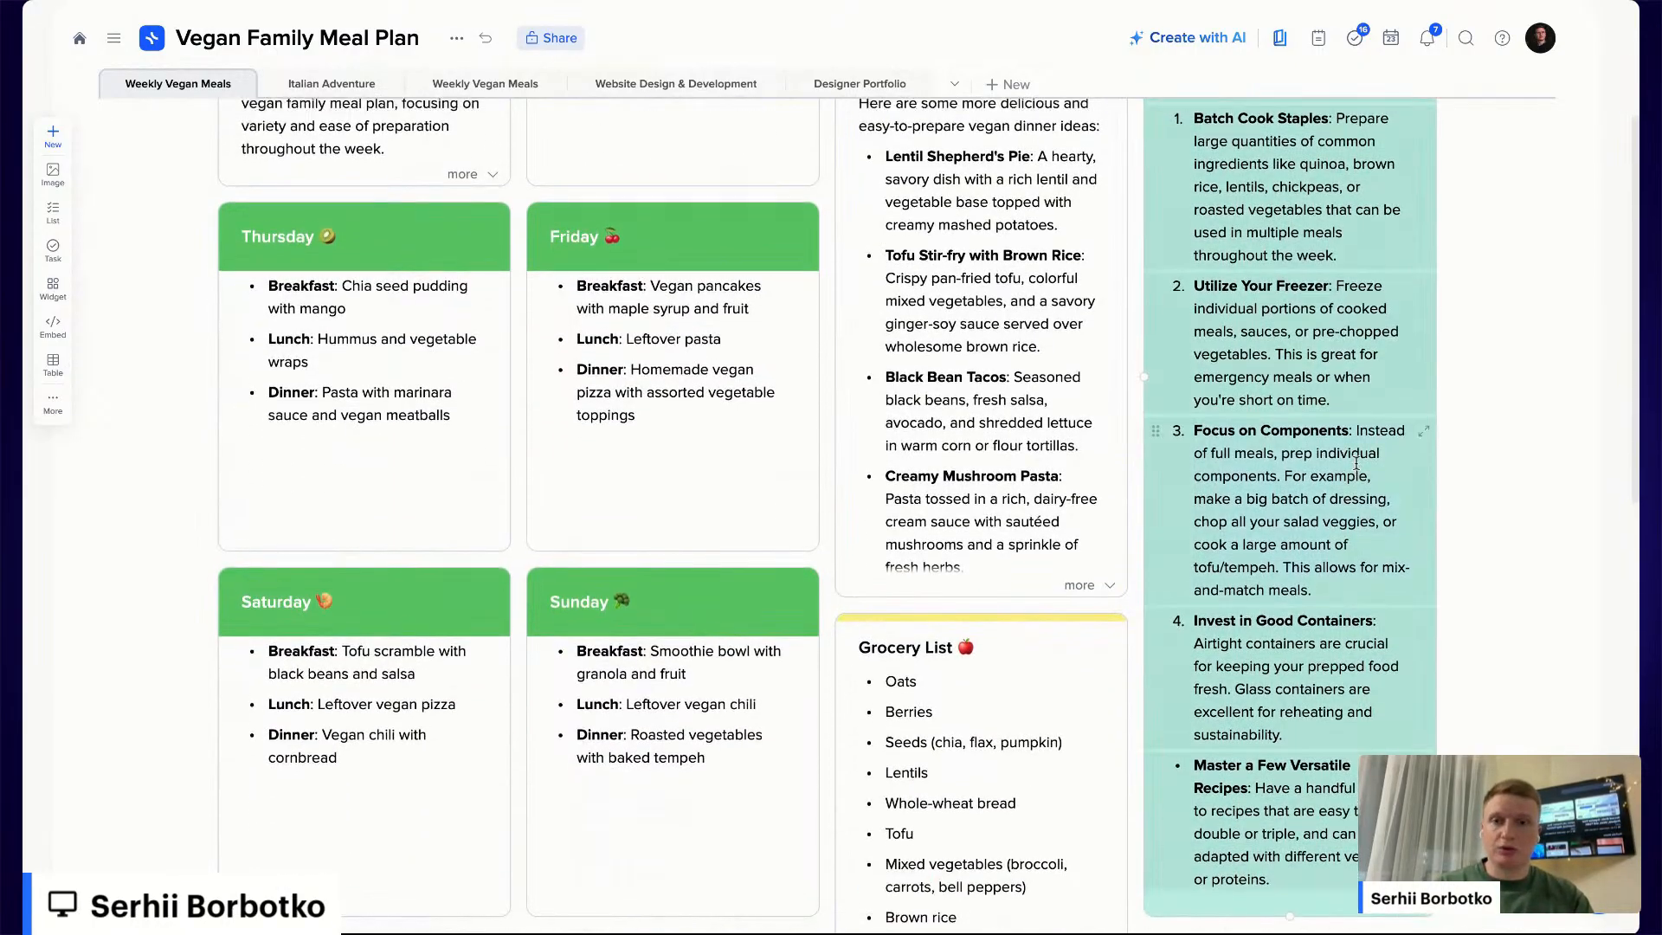
pyautogui.scroll(5, 1356, 465)
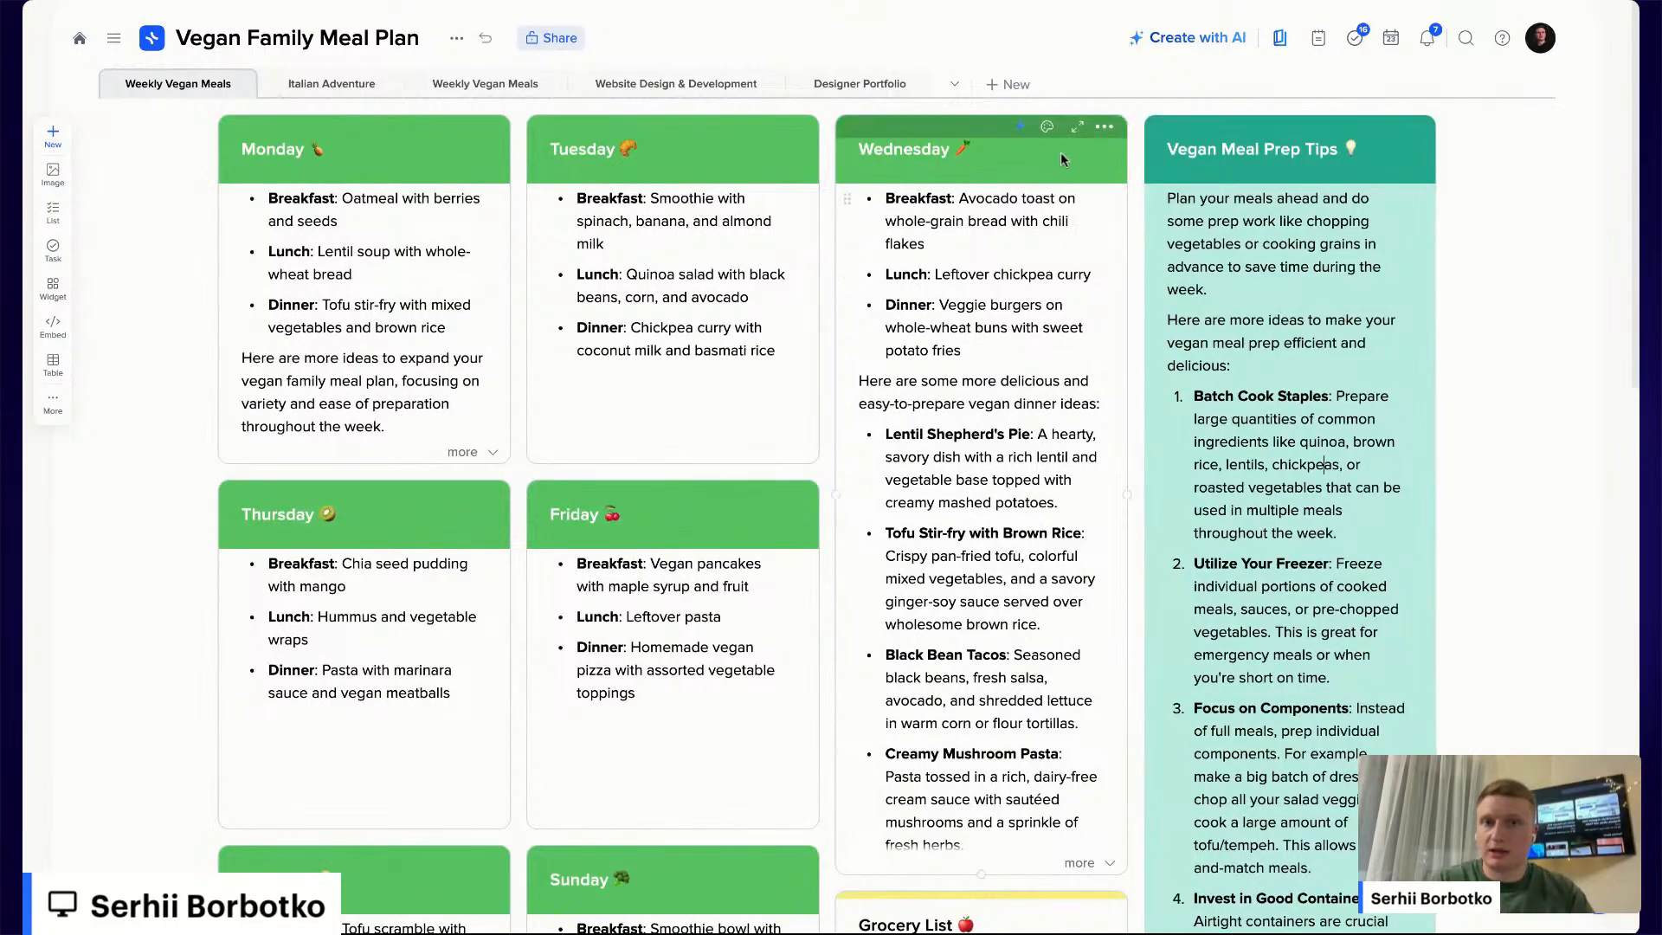
pyautogui.click(997, 86)
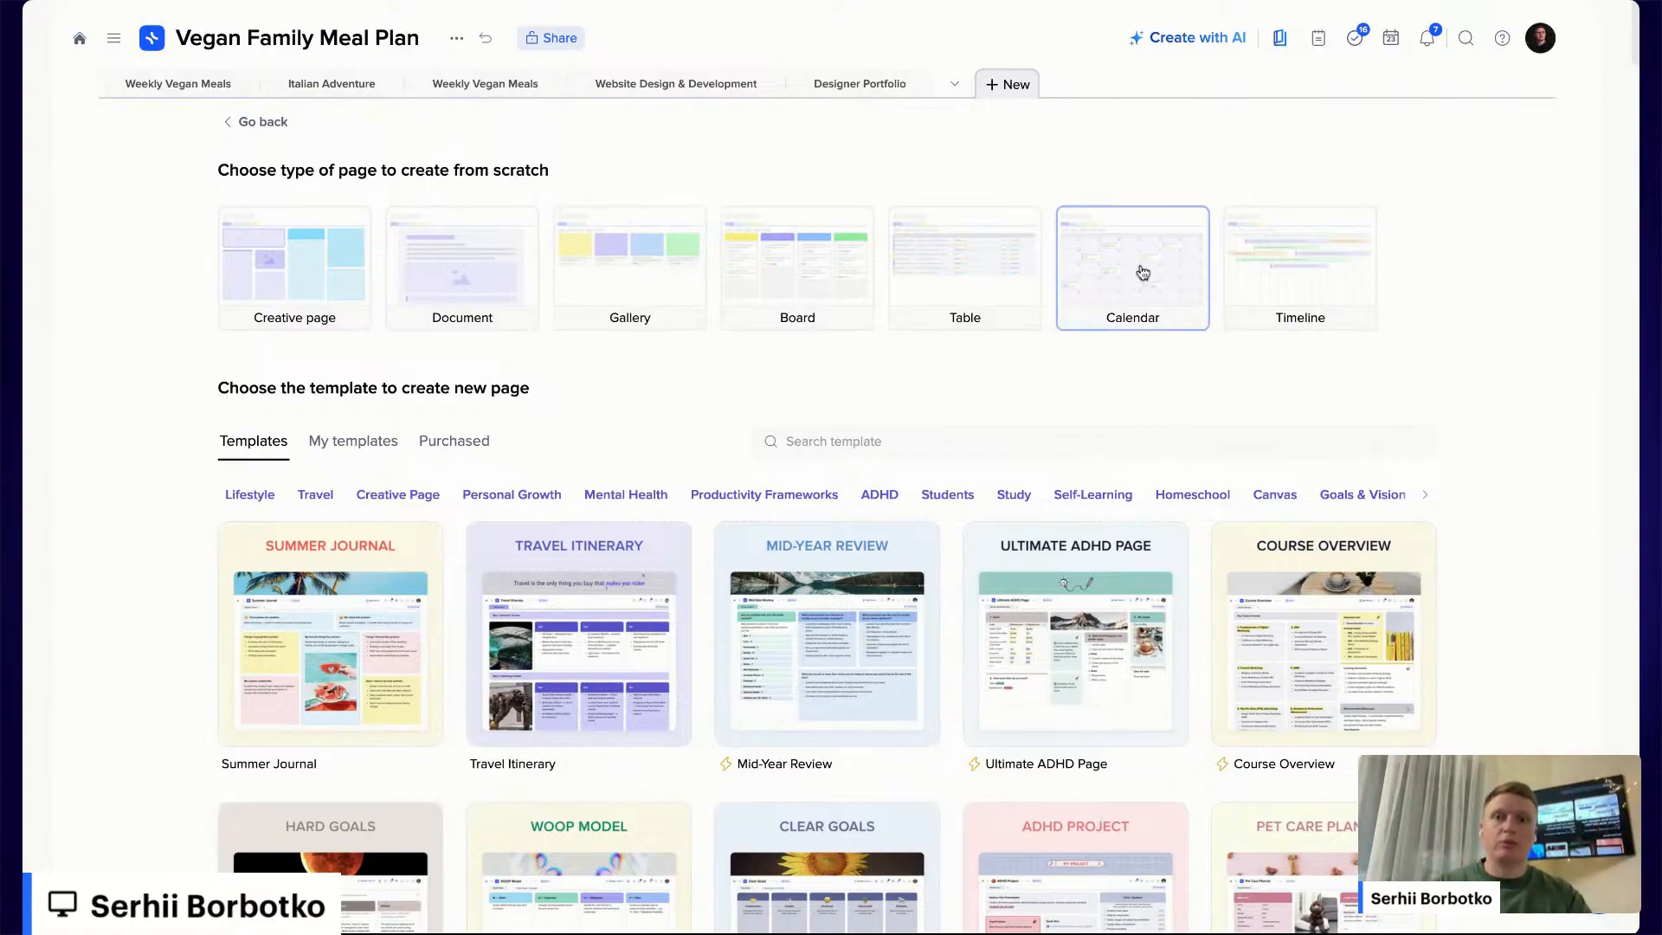
pyautogui.click(498, 250)
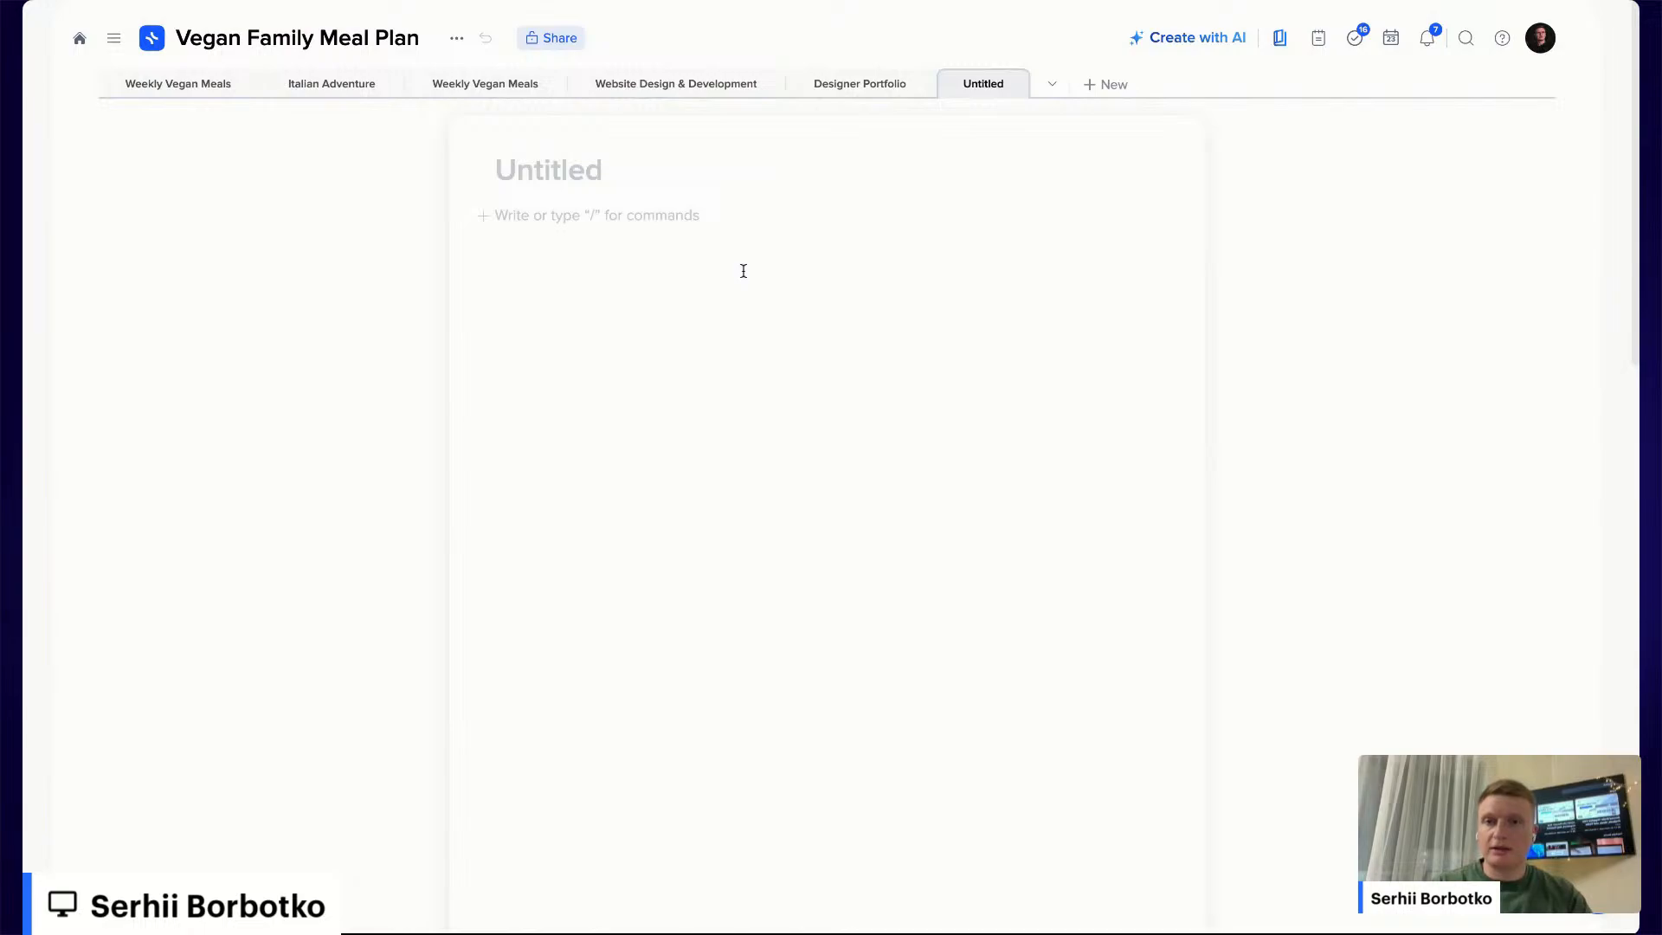
pyautogui.click(633, 173)
pyautogui.write('ChatGP')
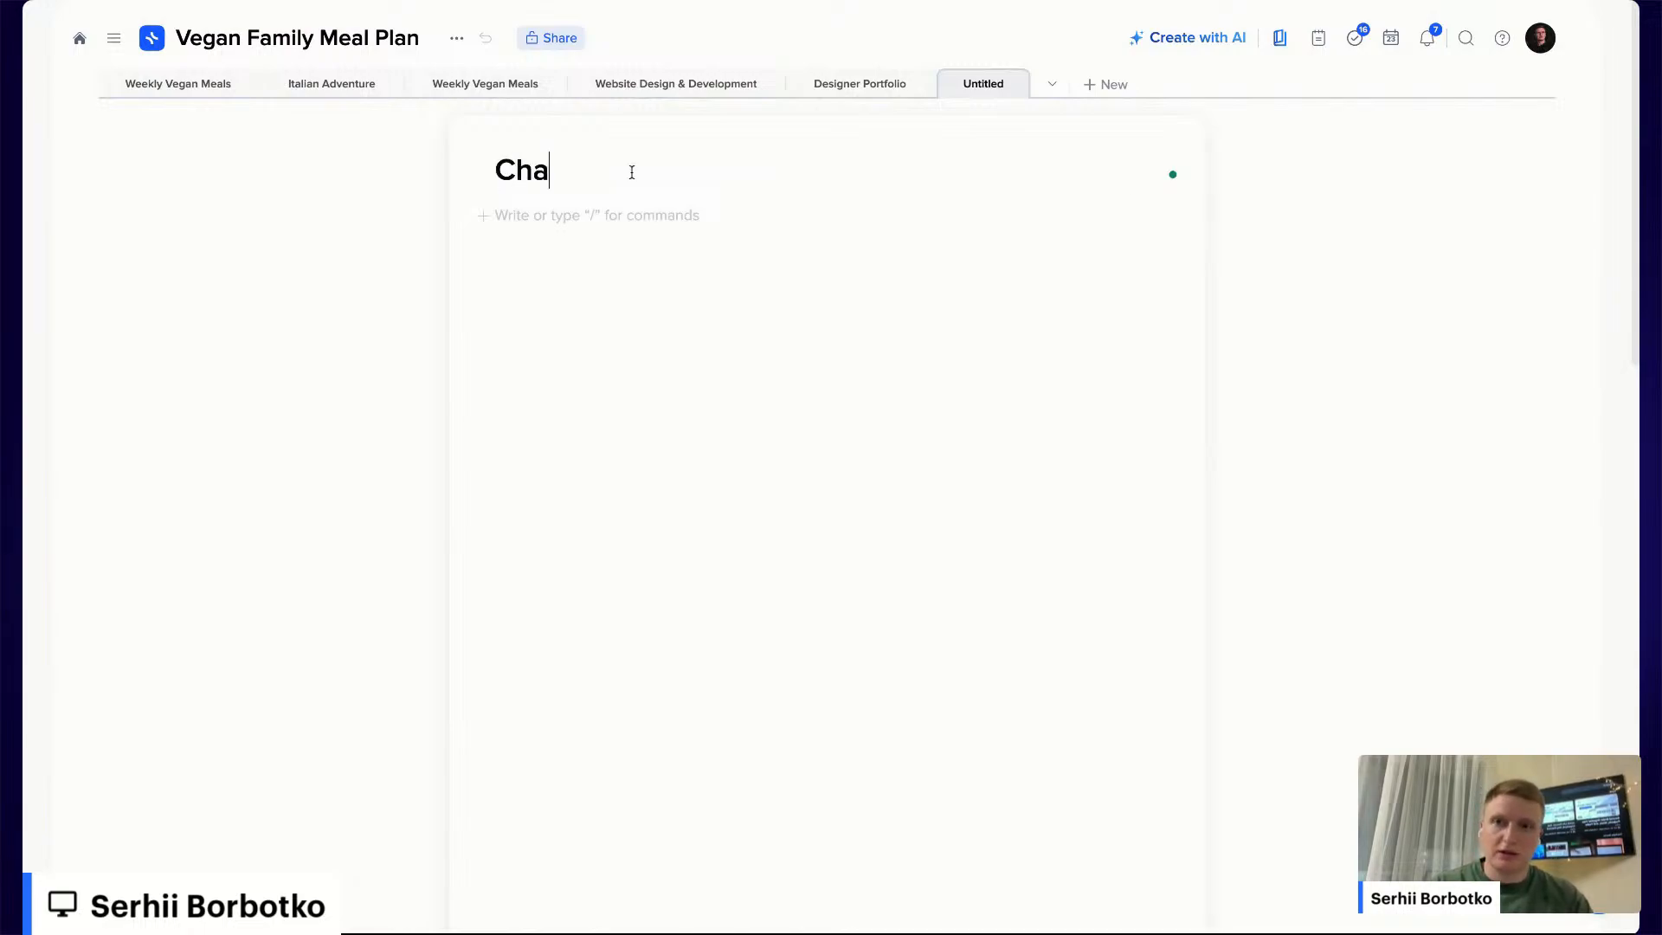
pyautogui.write('t')
pyautogui.press('BackSpace')
pyautogui.write('T')
# Paste the copied meal prep tips into the ChatGPT document, and paste them again below the first copy
pyautogui.click(1079, 525)
pyautogui.scroll(-2, 1079, 525)
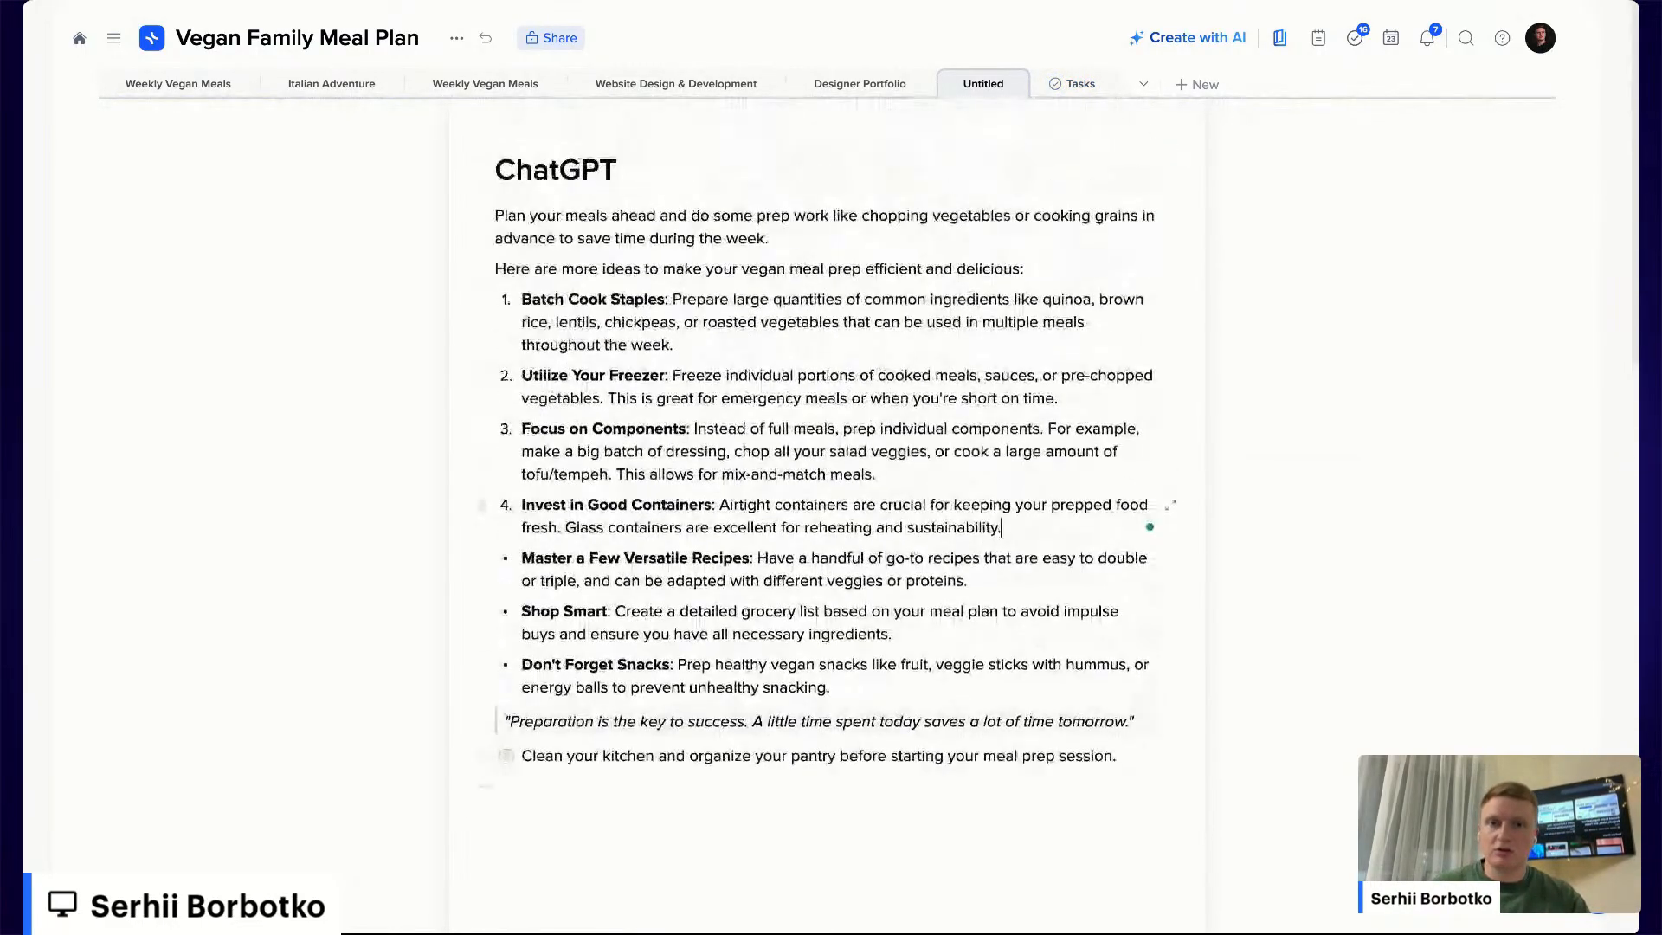
pyautogui.scroll(-3, 1031, 563)
pyautogui.click(1031, 564)
pyautogui.write('Plan your meals ahead and do some prep work like chopping vegetables or cooking grains in advance to save time during the week. Here are more ideas to make your vegan meal prep efficient and delicious: Batch Cook Staples: Prepare large quantities of common ingredients like quinoa, brown rice, lentils, chickpeas, or roasted vegetables that can be used in multiple meals throughout the week. Utilize Your Freezer: Freeze individual portions of cooked meals, sauces, or pre-chopped vegetables. This is great for emergency meals or when you\'re short on time. Focus on Components: Instead of full meals, prep individual components. For example, make a big batch of dressing, chop all your salad veggies, or cook a large amount of tofu/tempeh. This allows for mix-and-match meals. Invest in Good Containers: Airtight containers are crucial for keeping your prepped food fresh. Glass containers are excellent for reheating and sustainability. Master a Few Versatile Recipes: Have a handful of go-to recipes that are easy to double or triple, and can be adapted with different veggies or proteins. Shop Smart: Create a detailed grocery list based on your meal plan to avoid impulse buys and ensure you have all necessary ingredients. Don\'t Forget Snacks: Prep healthy vegan snacks like fruit, veggie sticks with hummus, or energy balls to prevent unhealthy snacking. "Preparation is the key to success. A little time spent today saves a lot of time tomorrow." Clean your kitchen and organize your pantry before starting your meal prep session.')
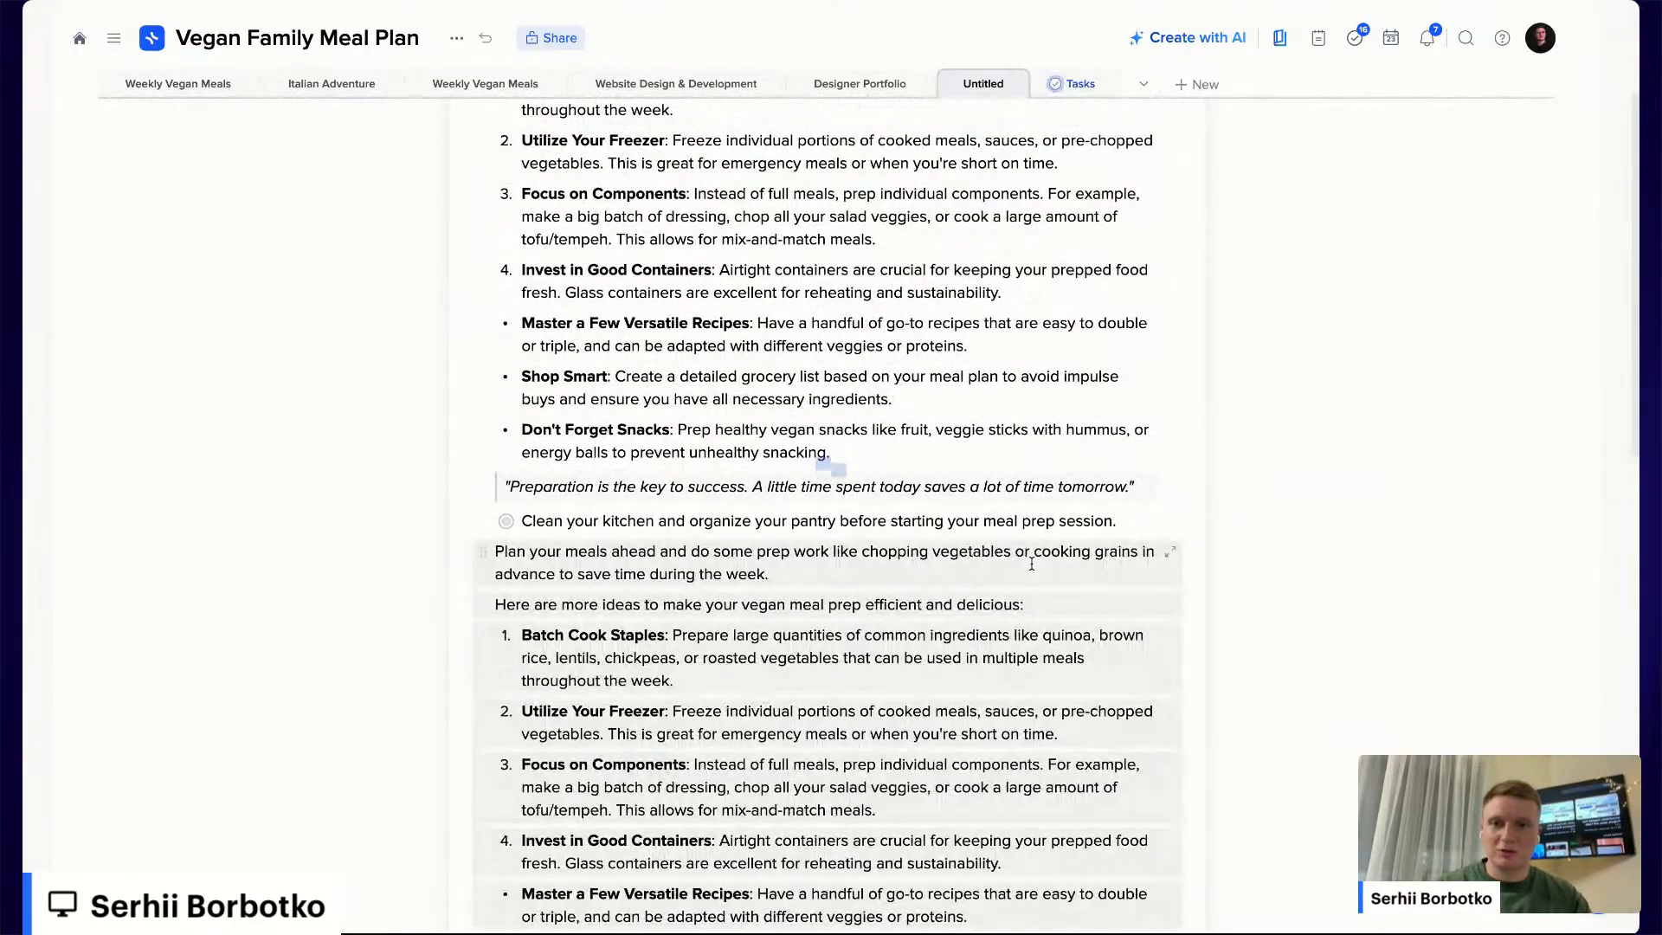
# Review both pasted copies of the meal prep tips in the ChatGPT document, highlighting the Batch Cook Staples and Invest in Good Containers items
pyautogui.scroll(5, 1021, 571)
pyautogui.click(1012, 517)
pyautogui.scroll(-9, 1011, 516)
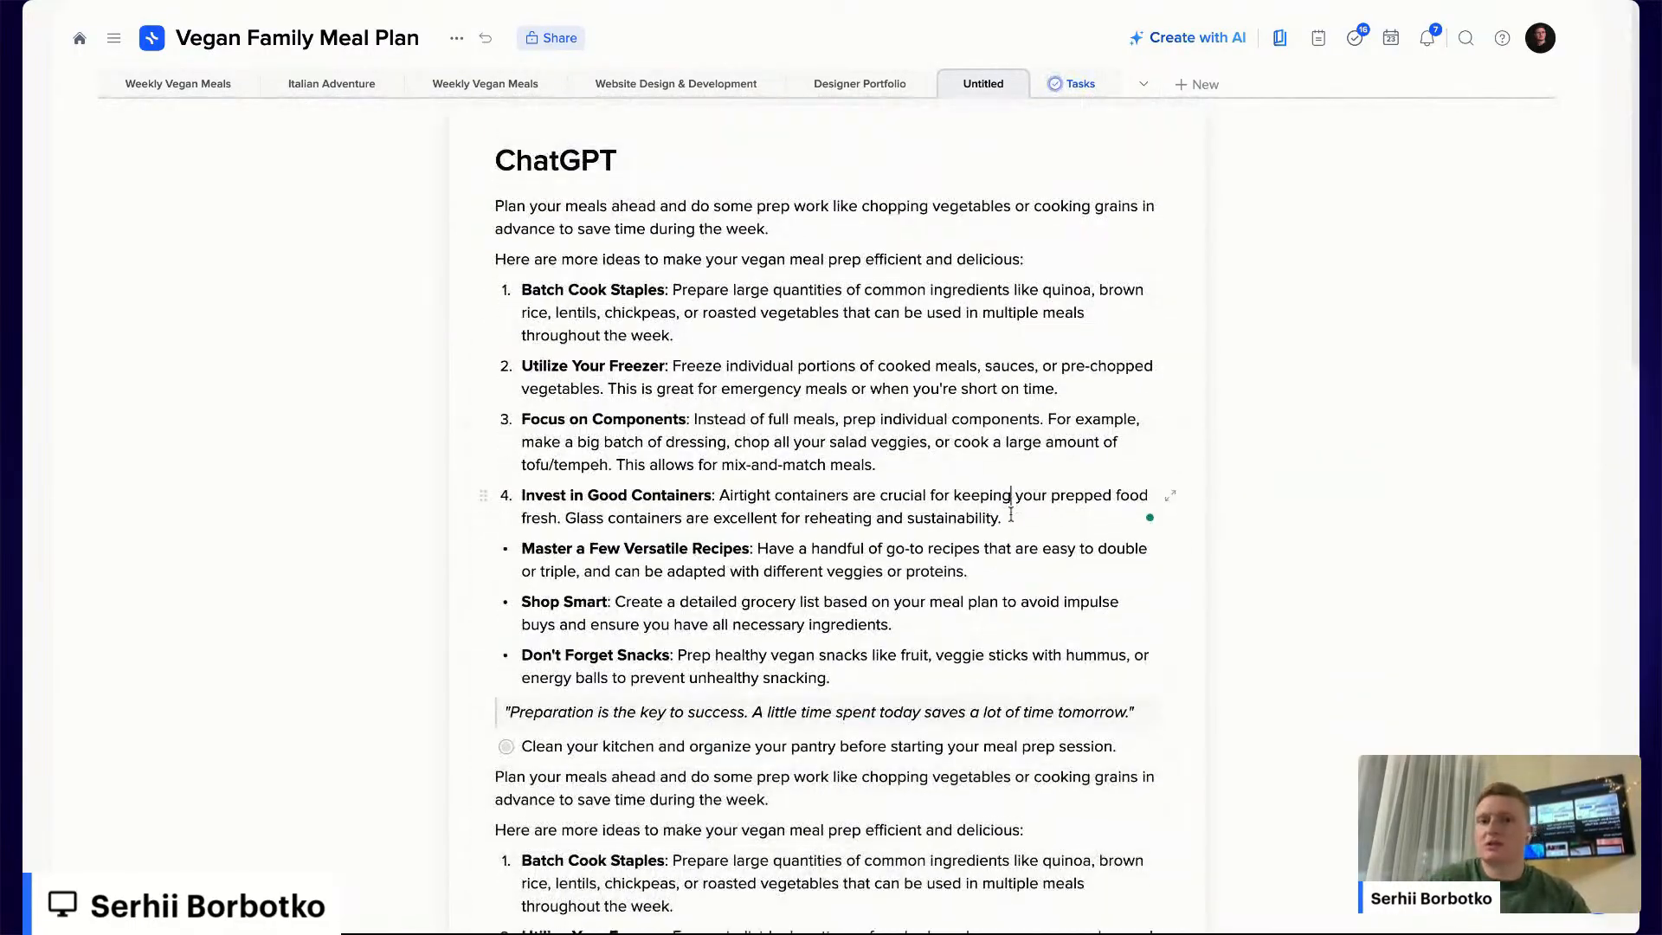
pyautogui.scroll(9, 1011, 515)
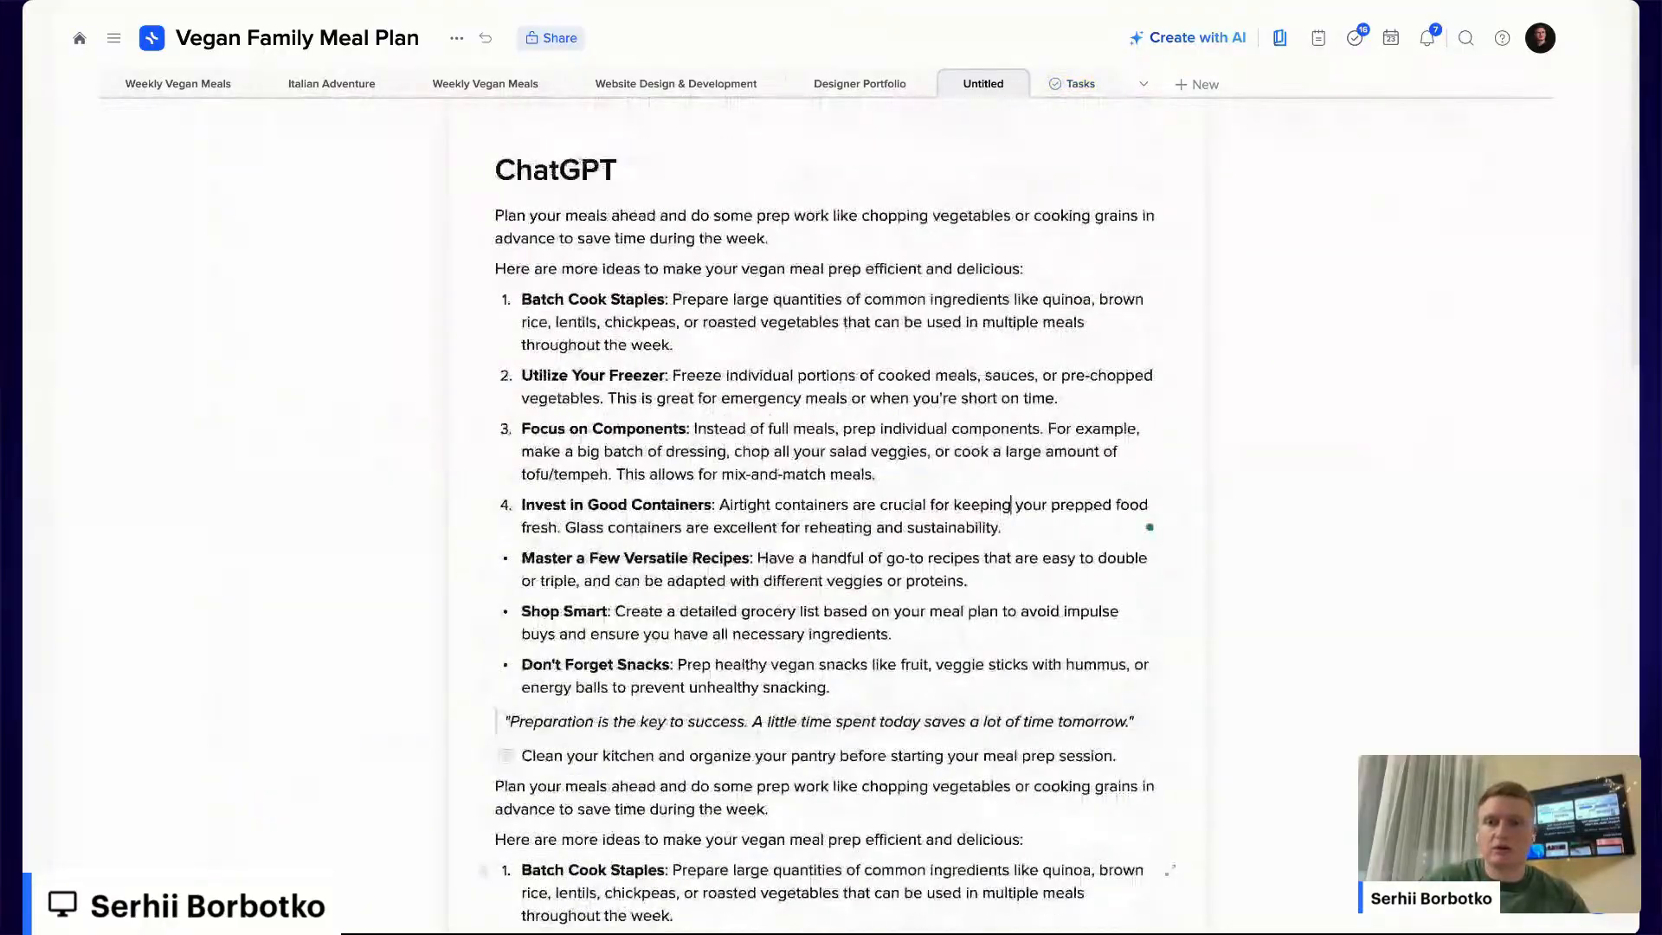
pyautogui.scroll(-1, 1011, 514)
pyautogui.scroll(-1, 809, 295)
pyautogui.scroll(3, 810, 294)
pyautogui.moveTo(673, 345); pyautogui.dragTo(524, 311)
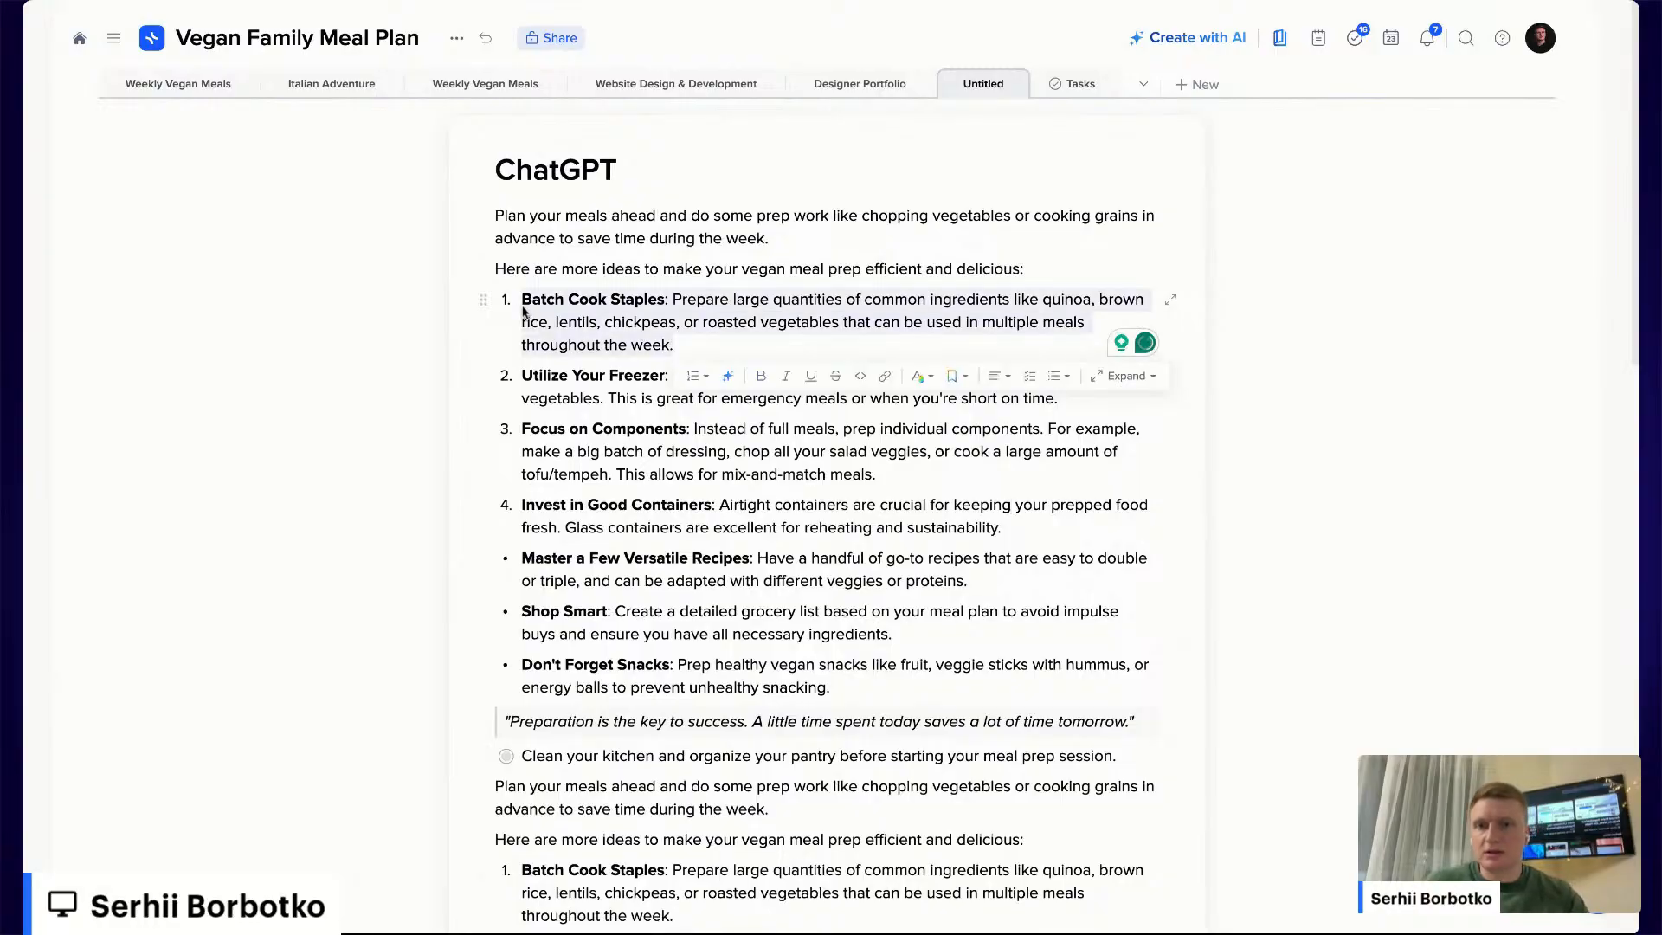
pyautogui.click(938, 493)
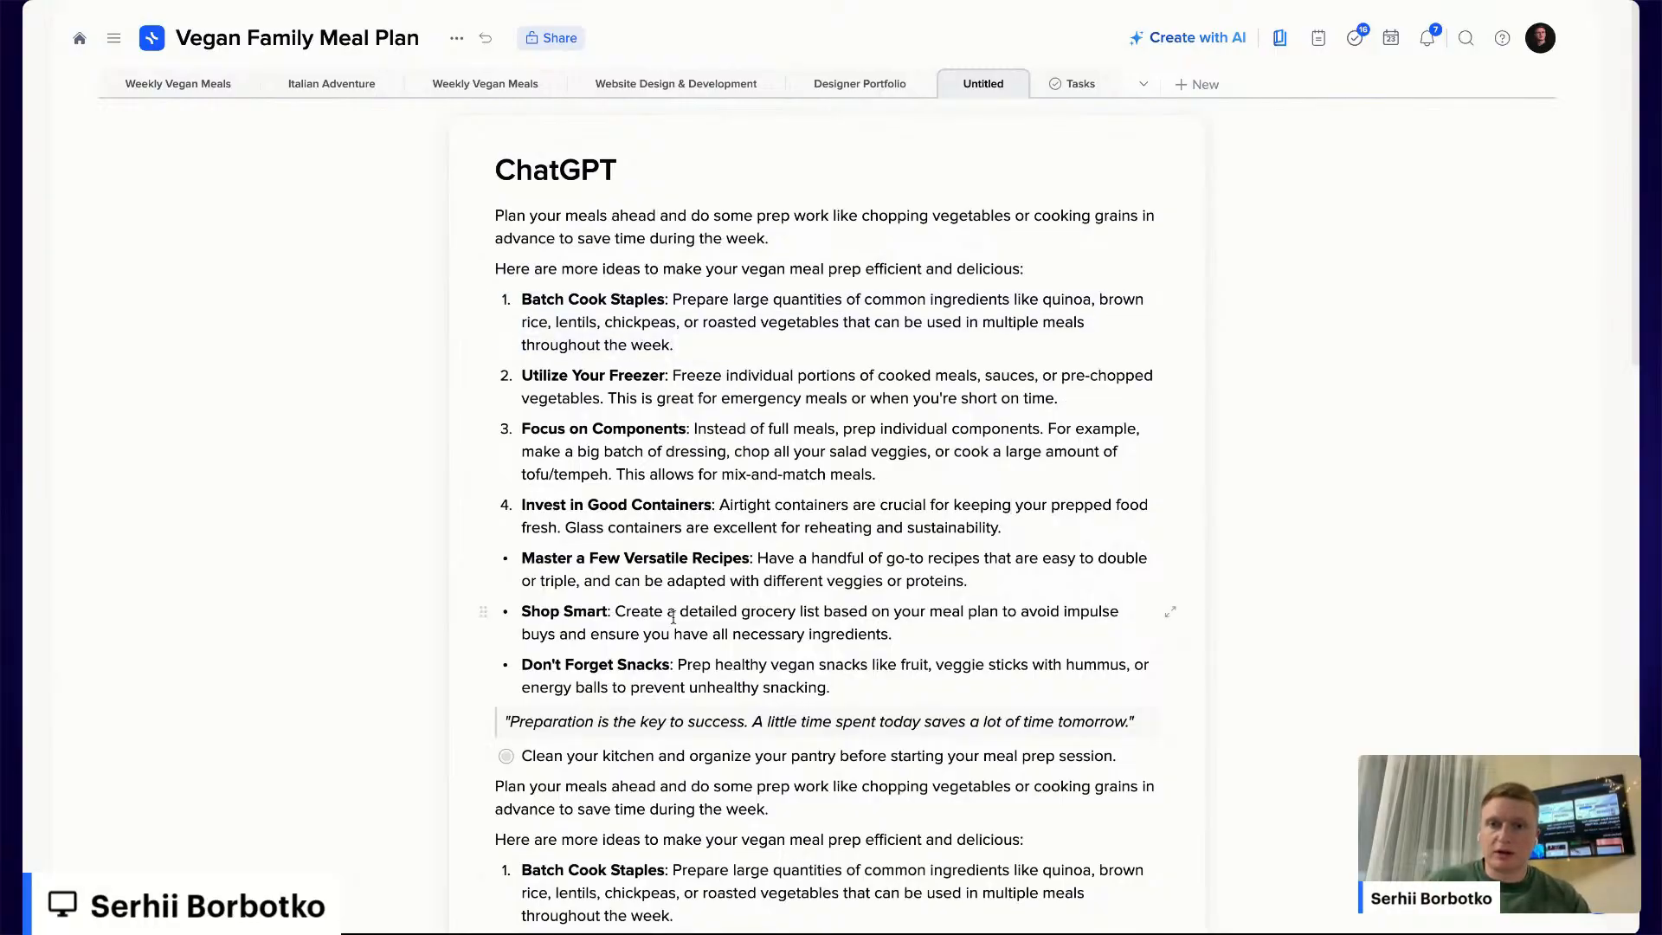
pyautogui.scroll(-2, 701, 617)
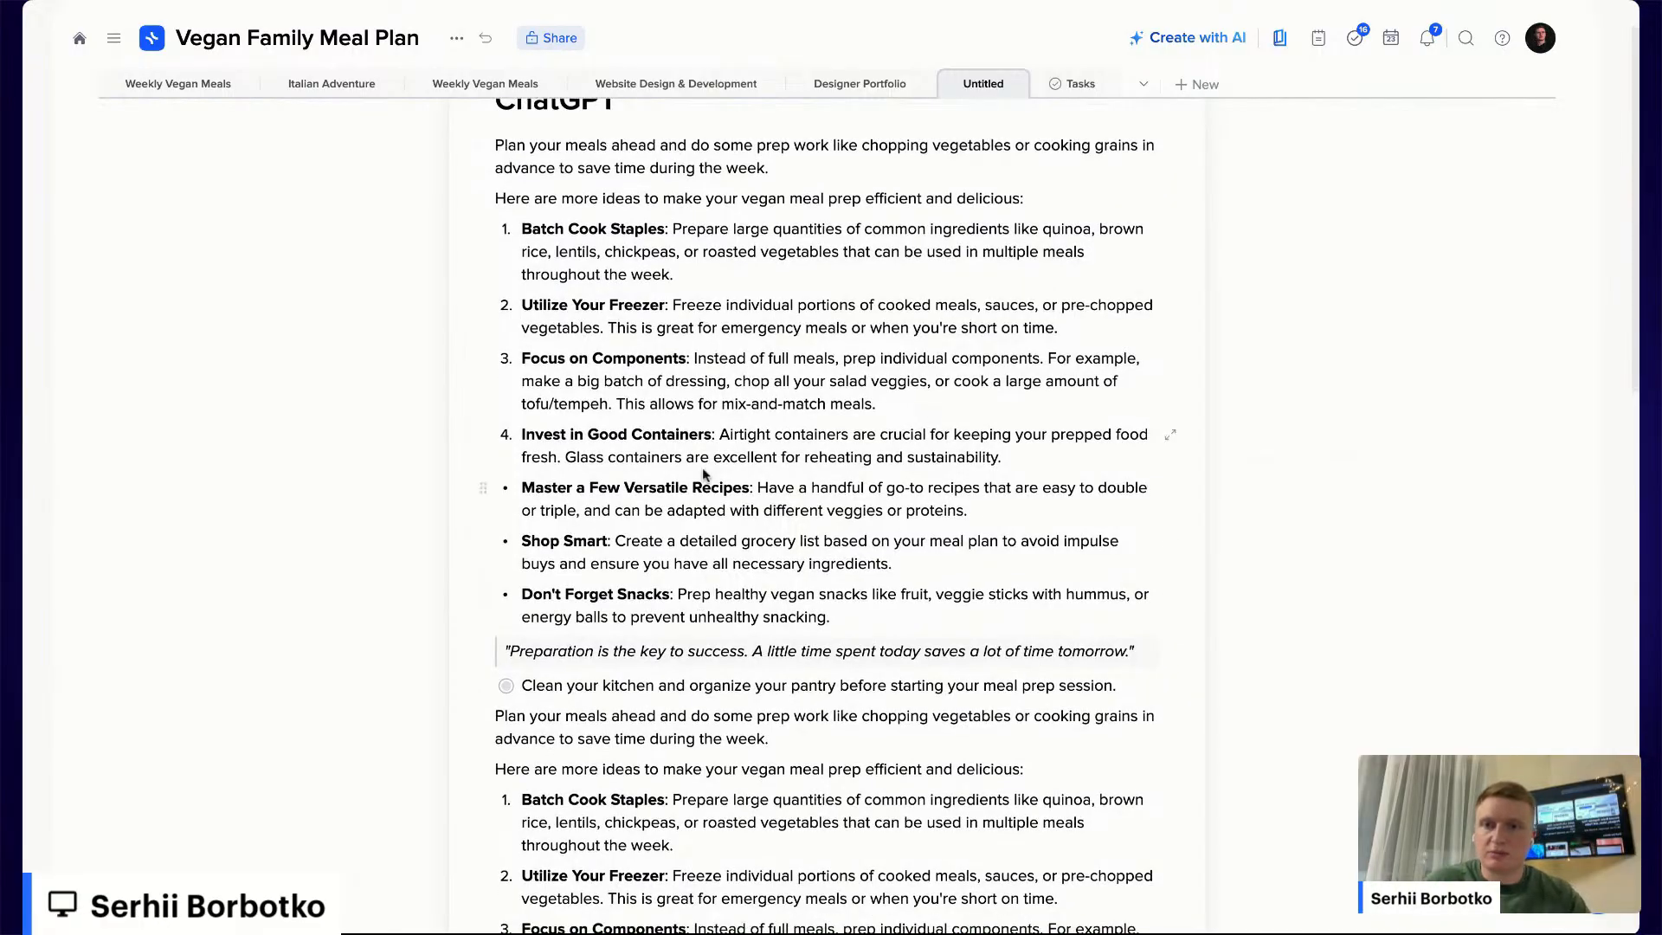
pyautogui.click(1078, 465)
pyautogui.tripleClick(1078, 465)
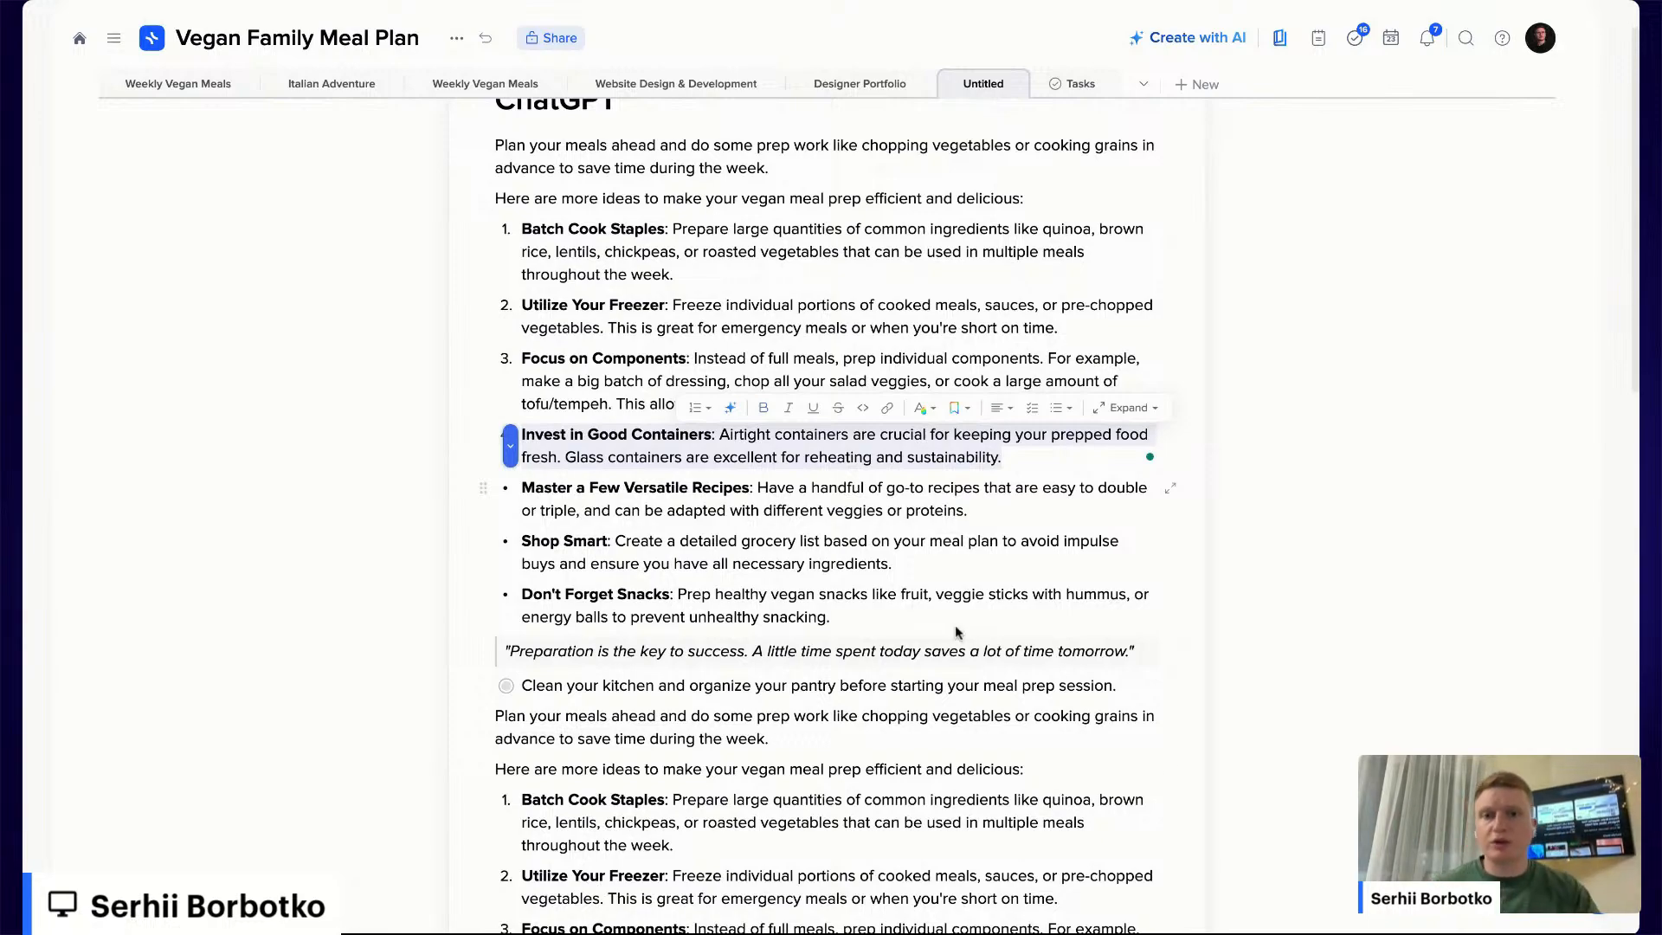
pyautogui.click(941, 541)
pyautogui.scroll(1, 939, 538)
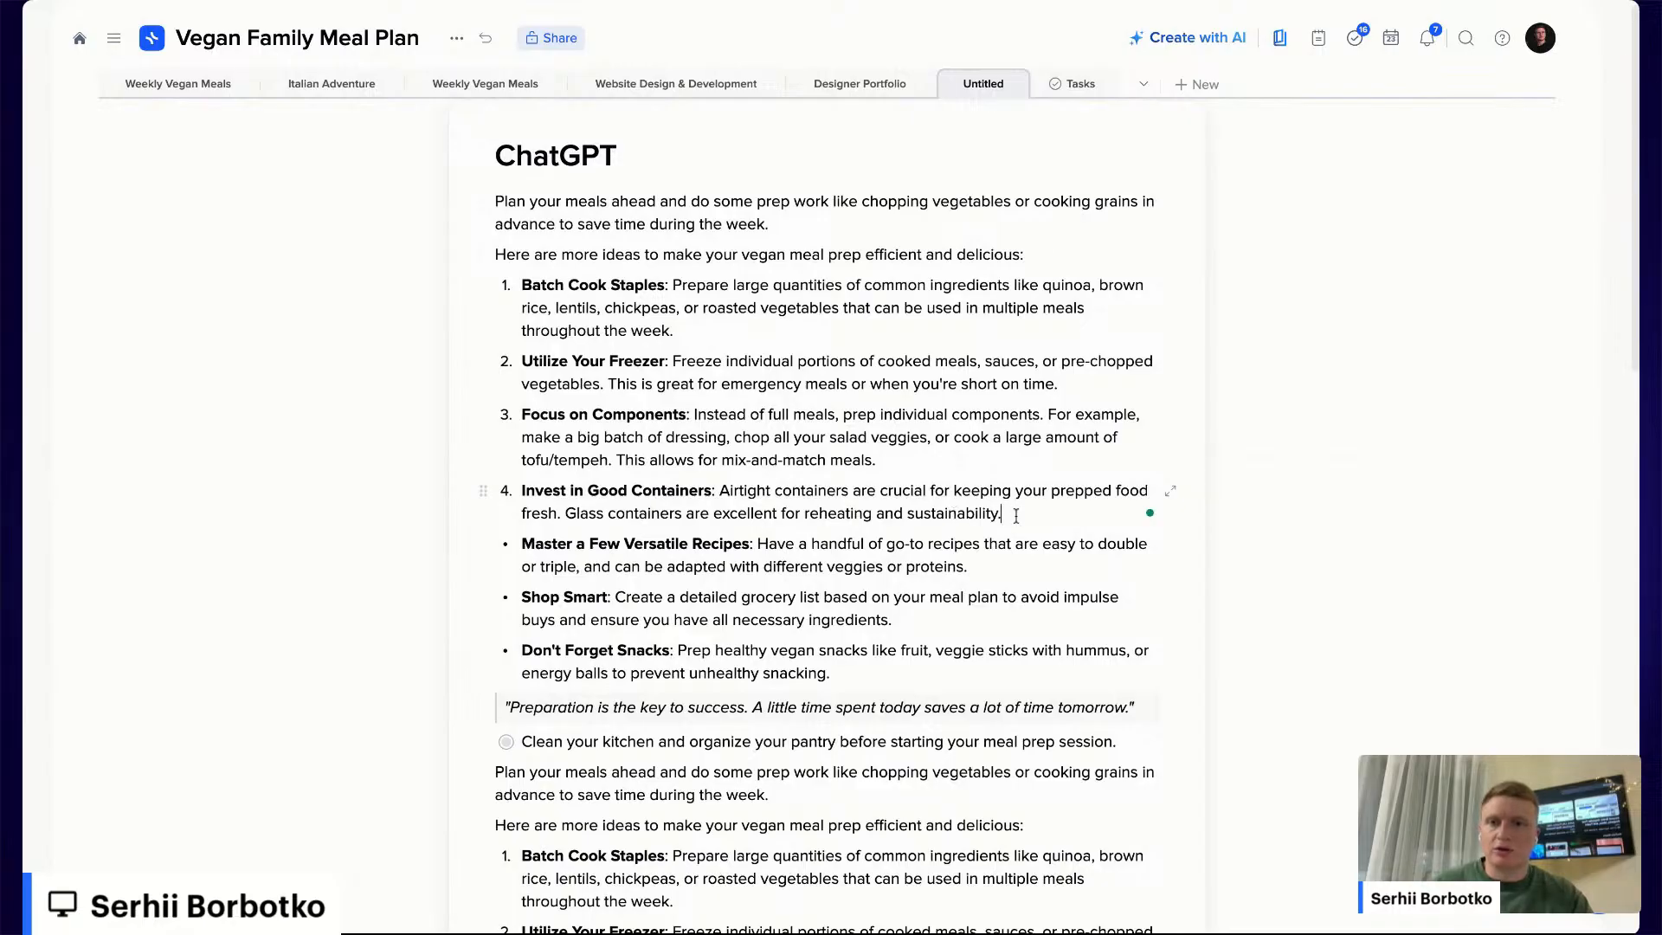
pyautogui.moveTo(1017, 516); pyautogui.dragTo(632, 487)
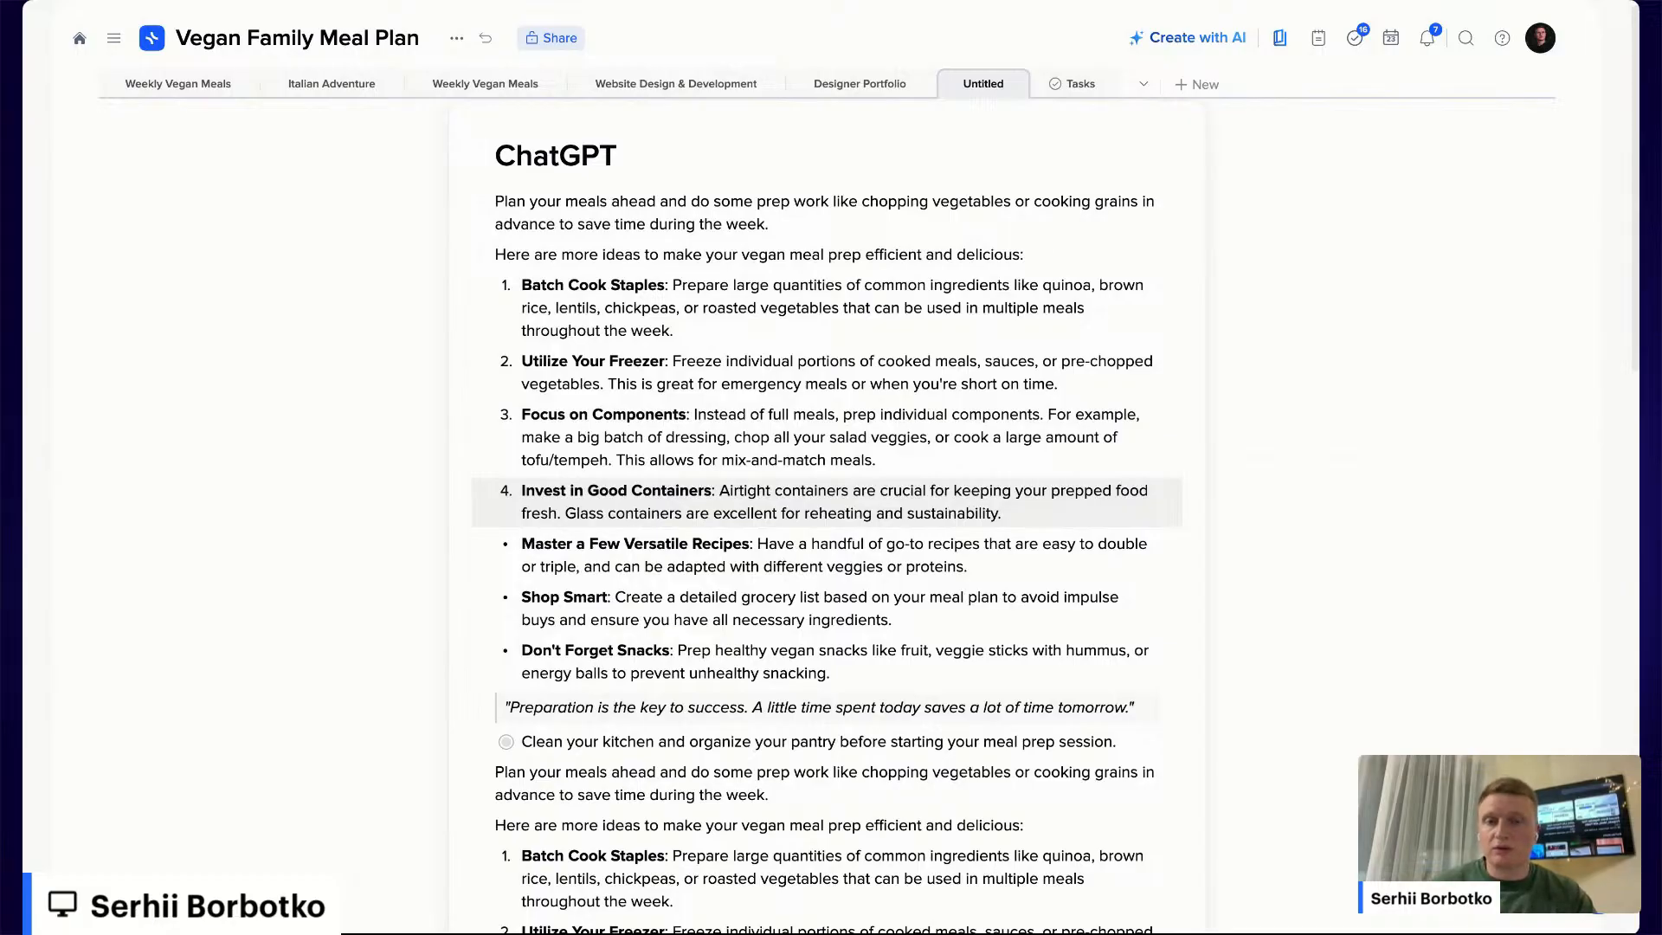
# Return to the first Weekly Vegan Meals page and look over its daily meal tiles
pyautogui.click(169, 87)
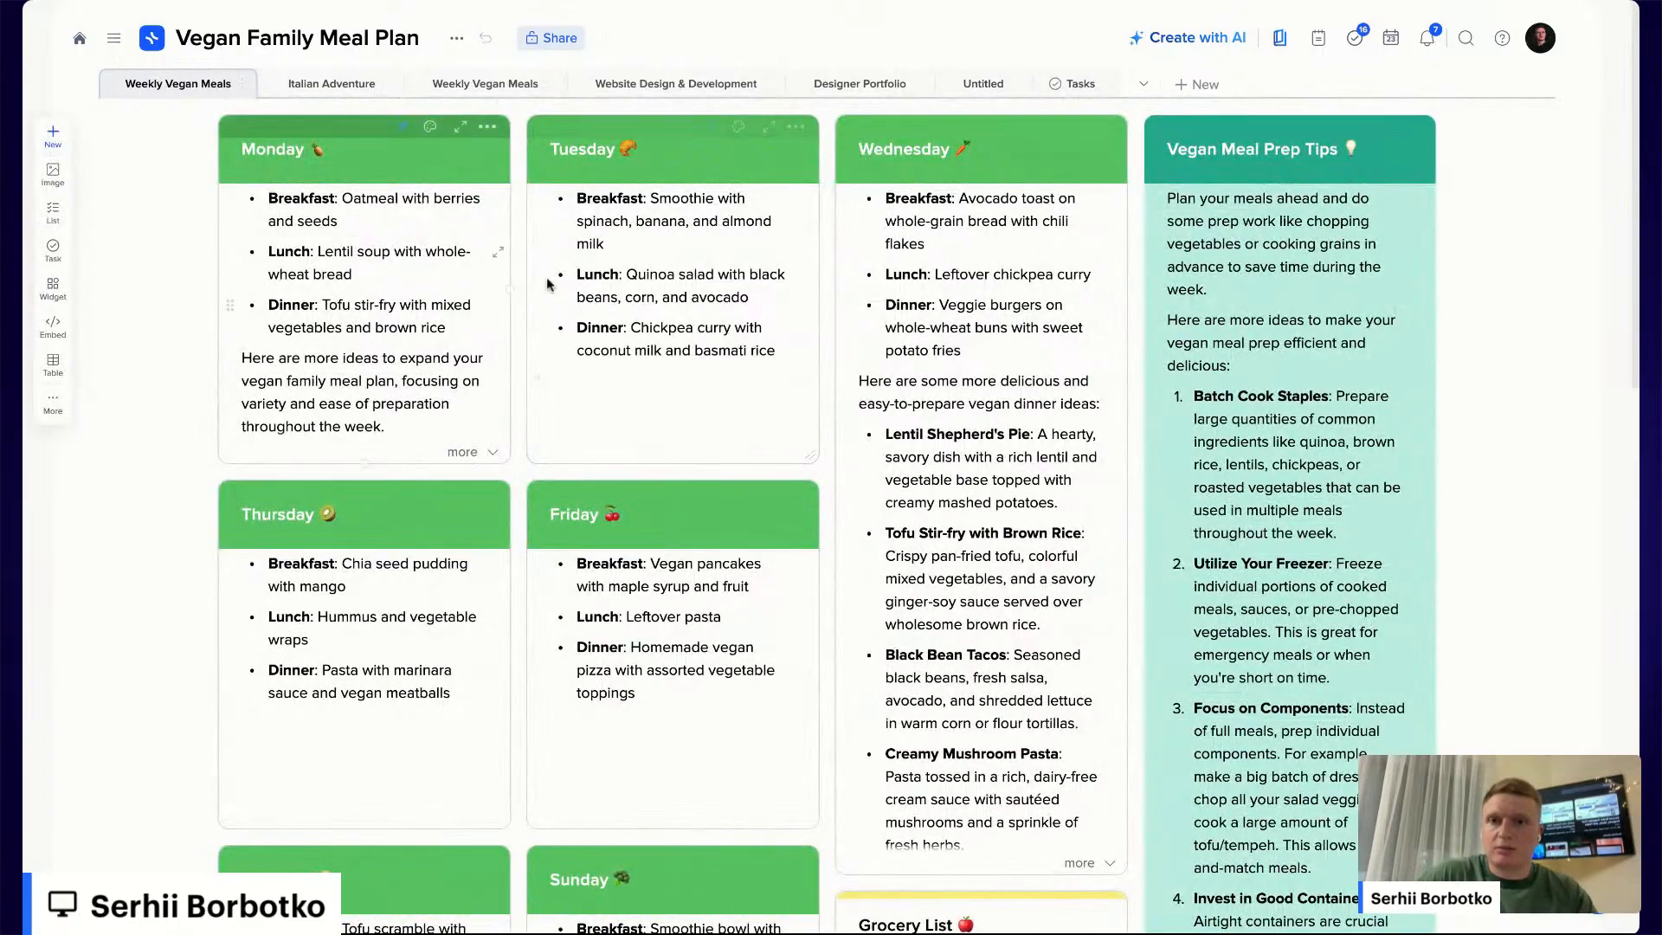
pyautogui.scroll(-1, 1340, 402)
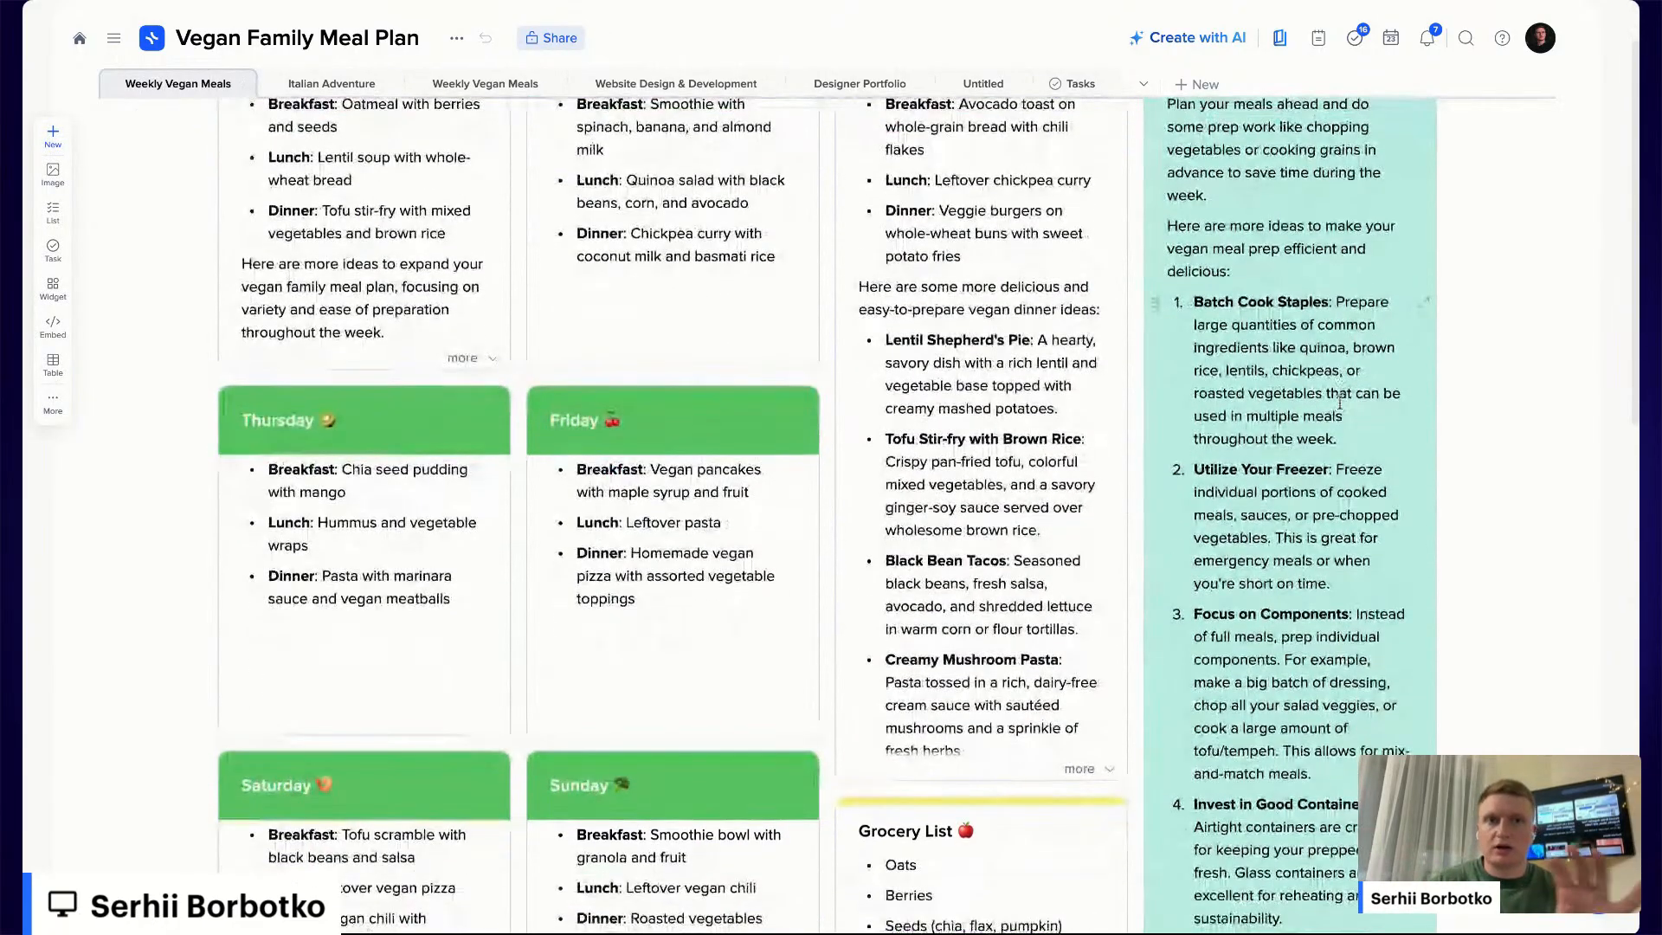
pyautogui.scroll(1, 1340, 403)
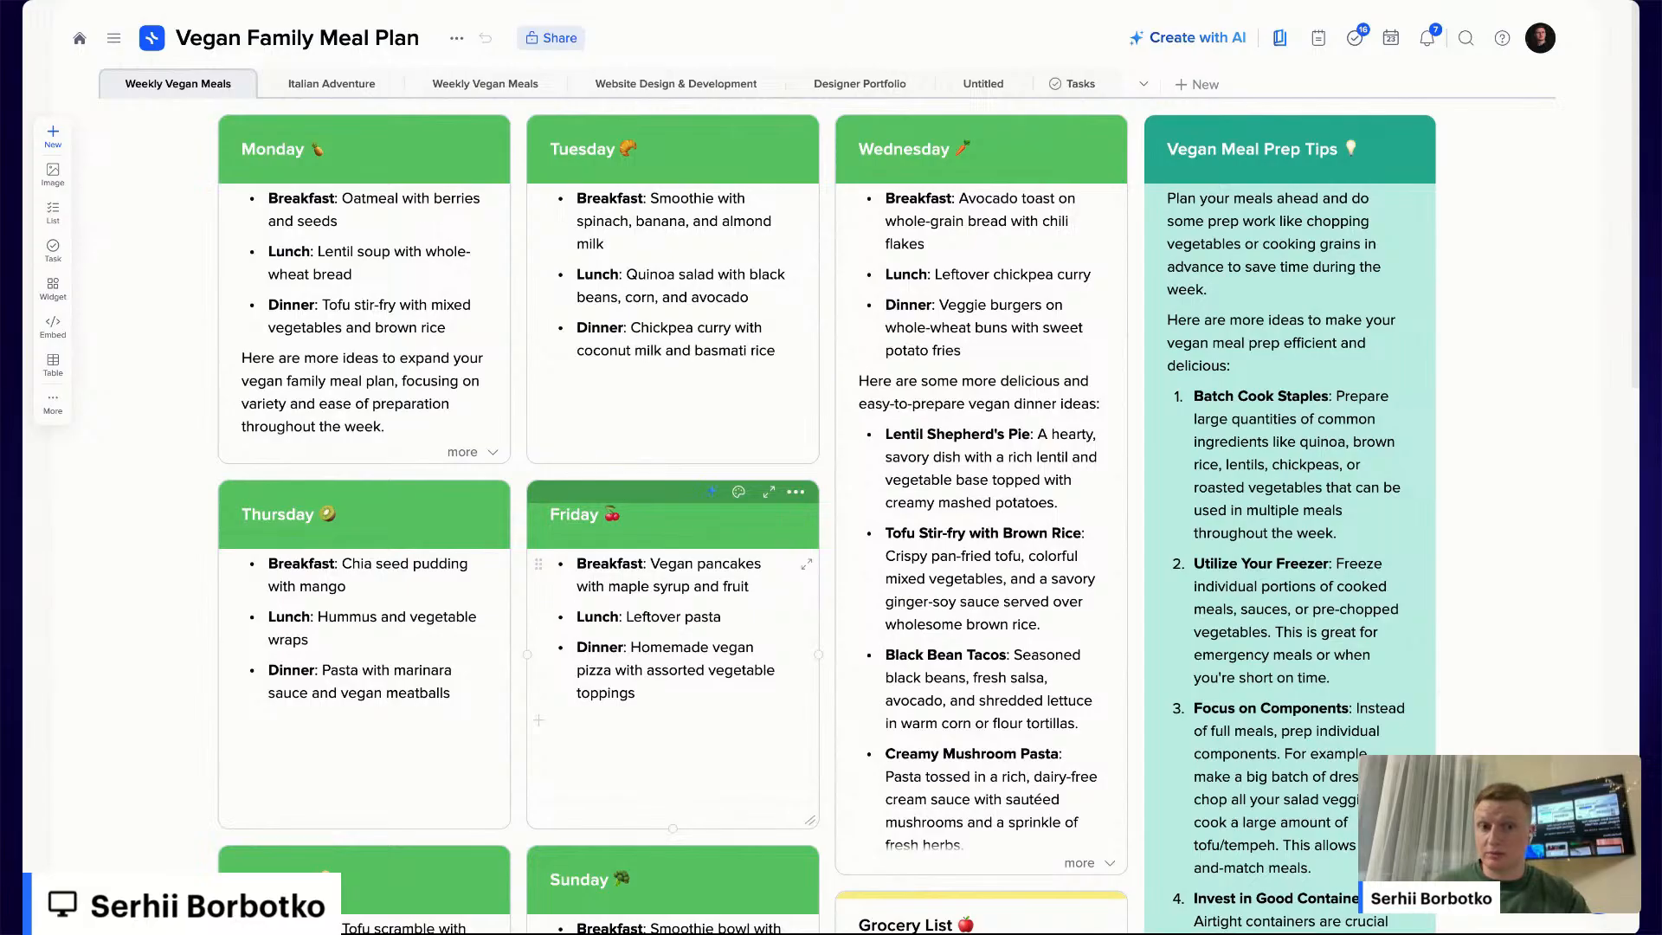
pyautogui.scroll(-1, 673, 606)
pyautogui.scroll(1, 673, 606)
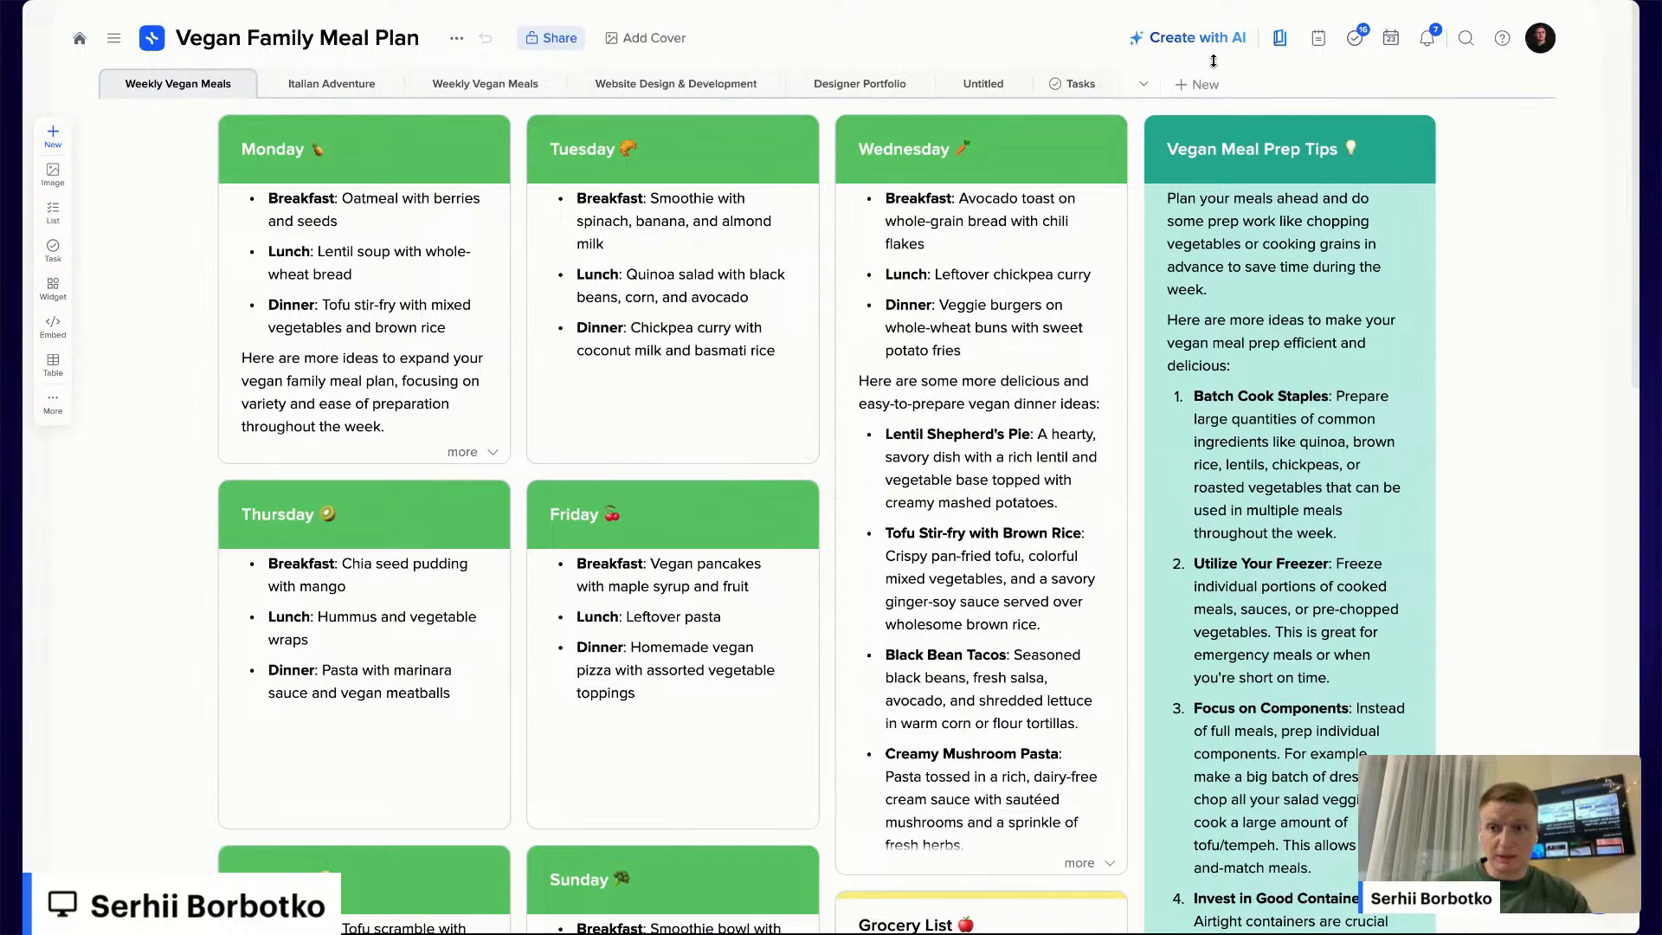
pyautogui.click(1199, 38)
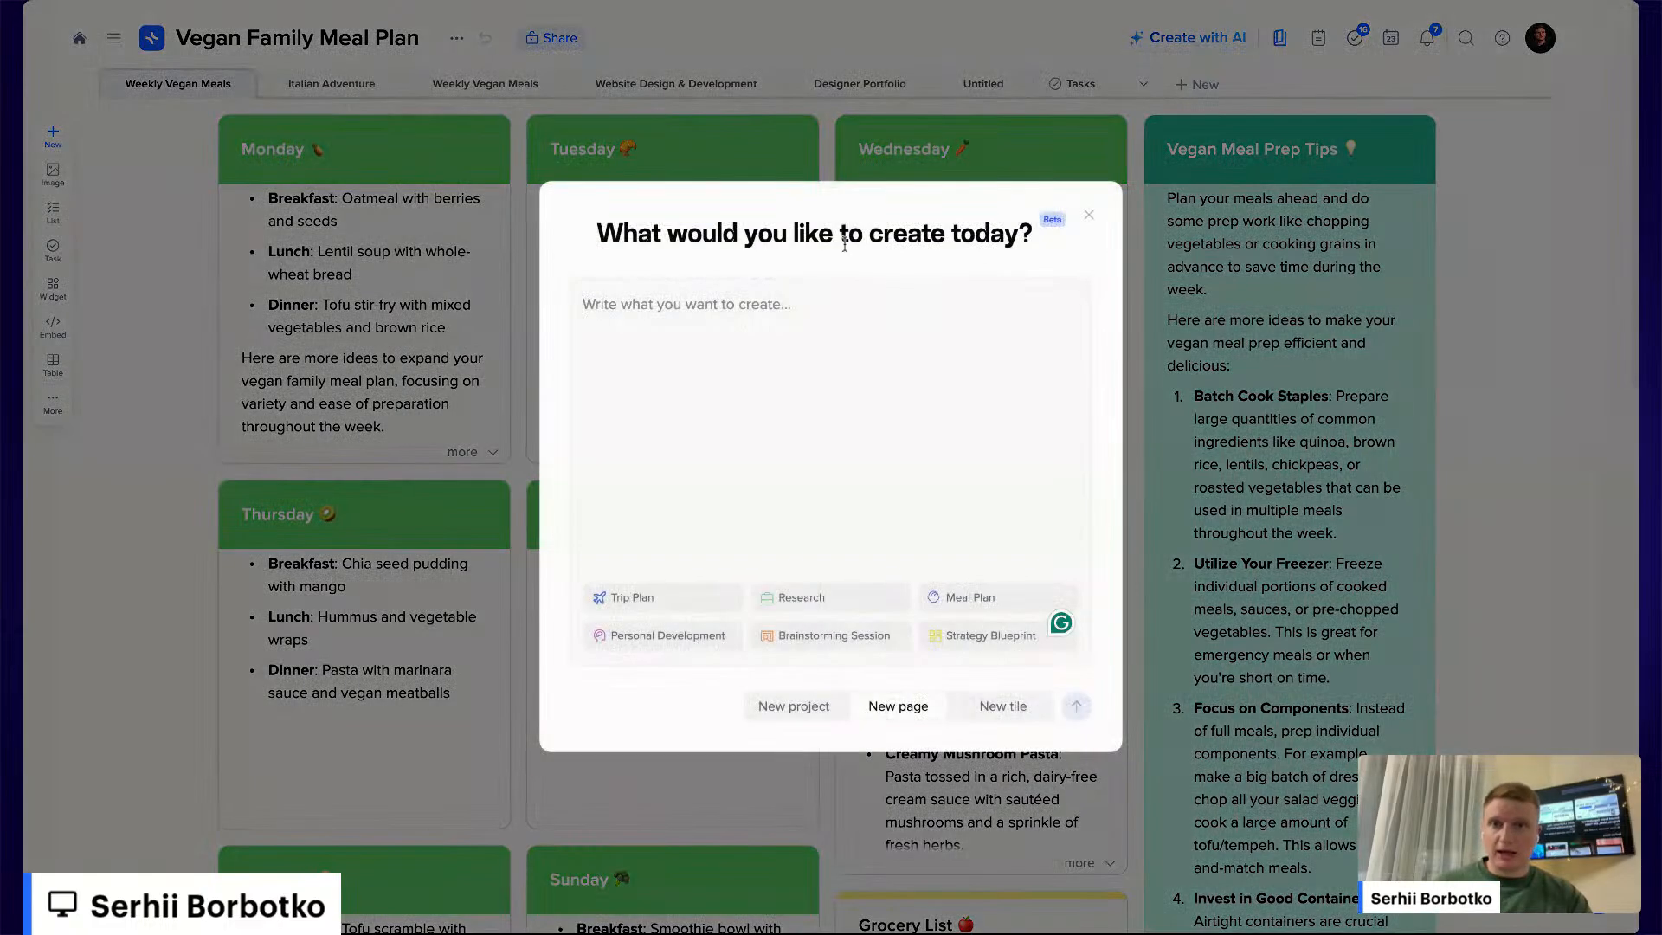
pyautogui.click(804, 333)
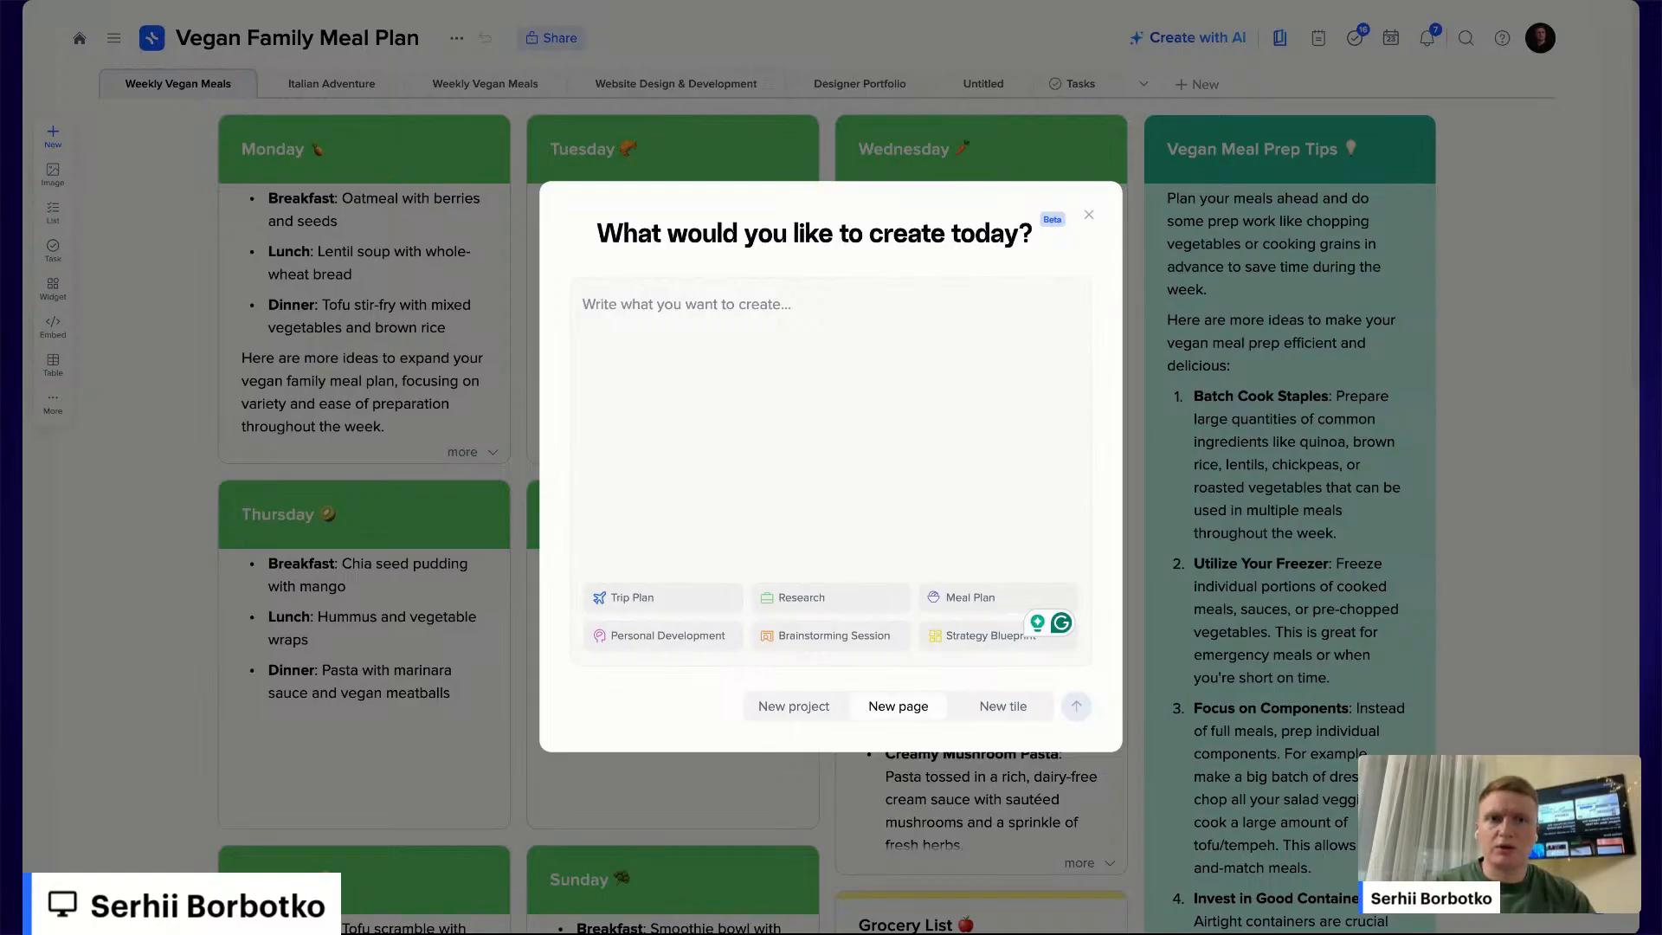
pyautogui.press('Escape')
# Select the Dinner line in the Tuesday tile and start an AI creation from it
pyautogui.scroll(-1, 773, 370)
pyautogui.click(783, 328)
pyautogui.moveTo(783, 328); pyautogui.dragTo(627, 306)
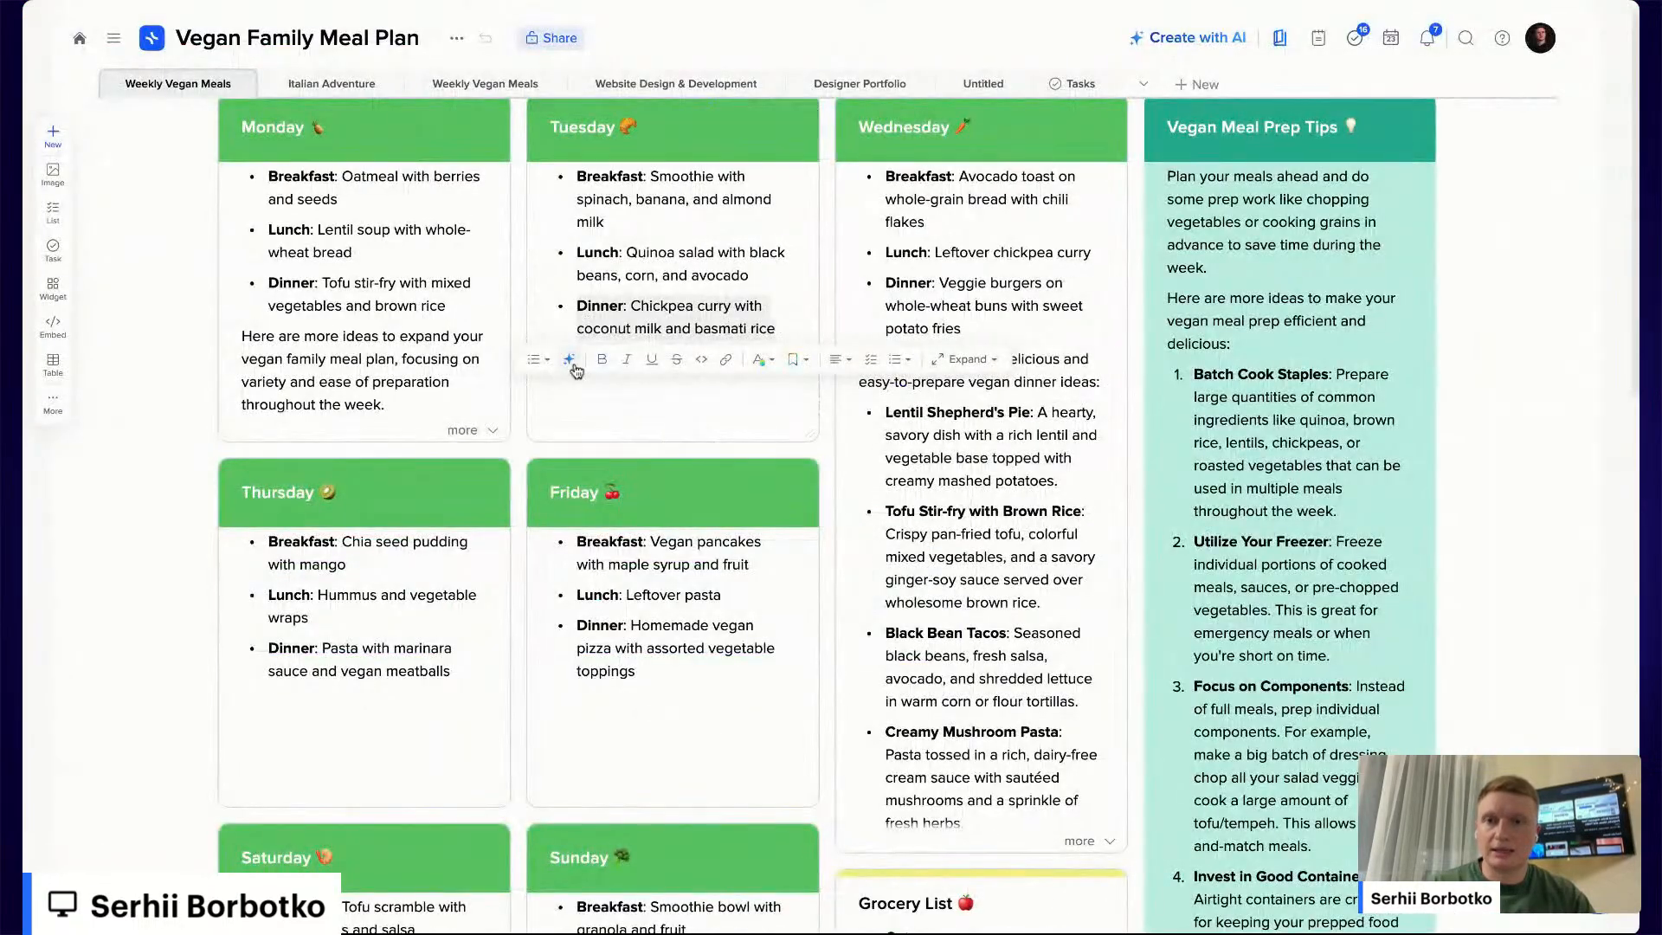
pyautogui.click(570, 360)
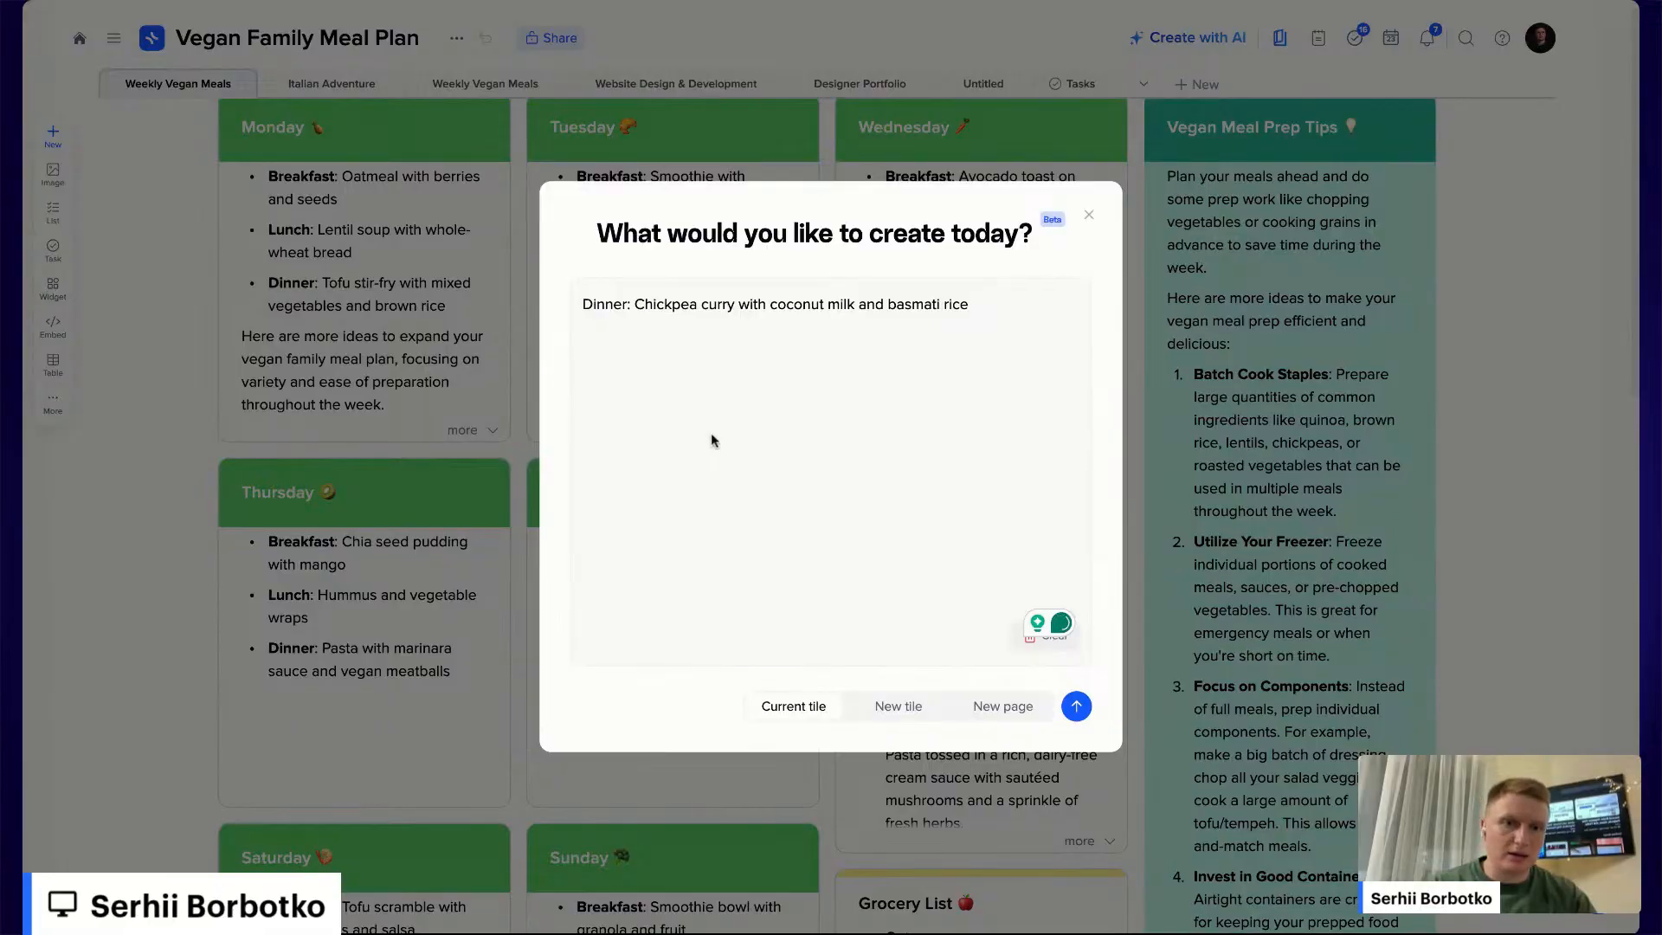
# Add the prompt "Describe how can I make it" below the Dinner text and generate the result as a new tile
pyautogui.write('Descrive')
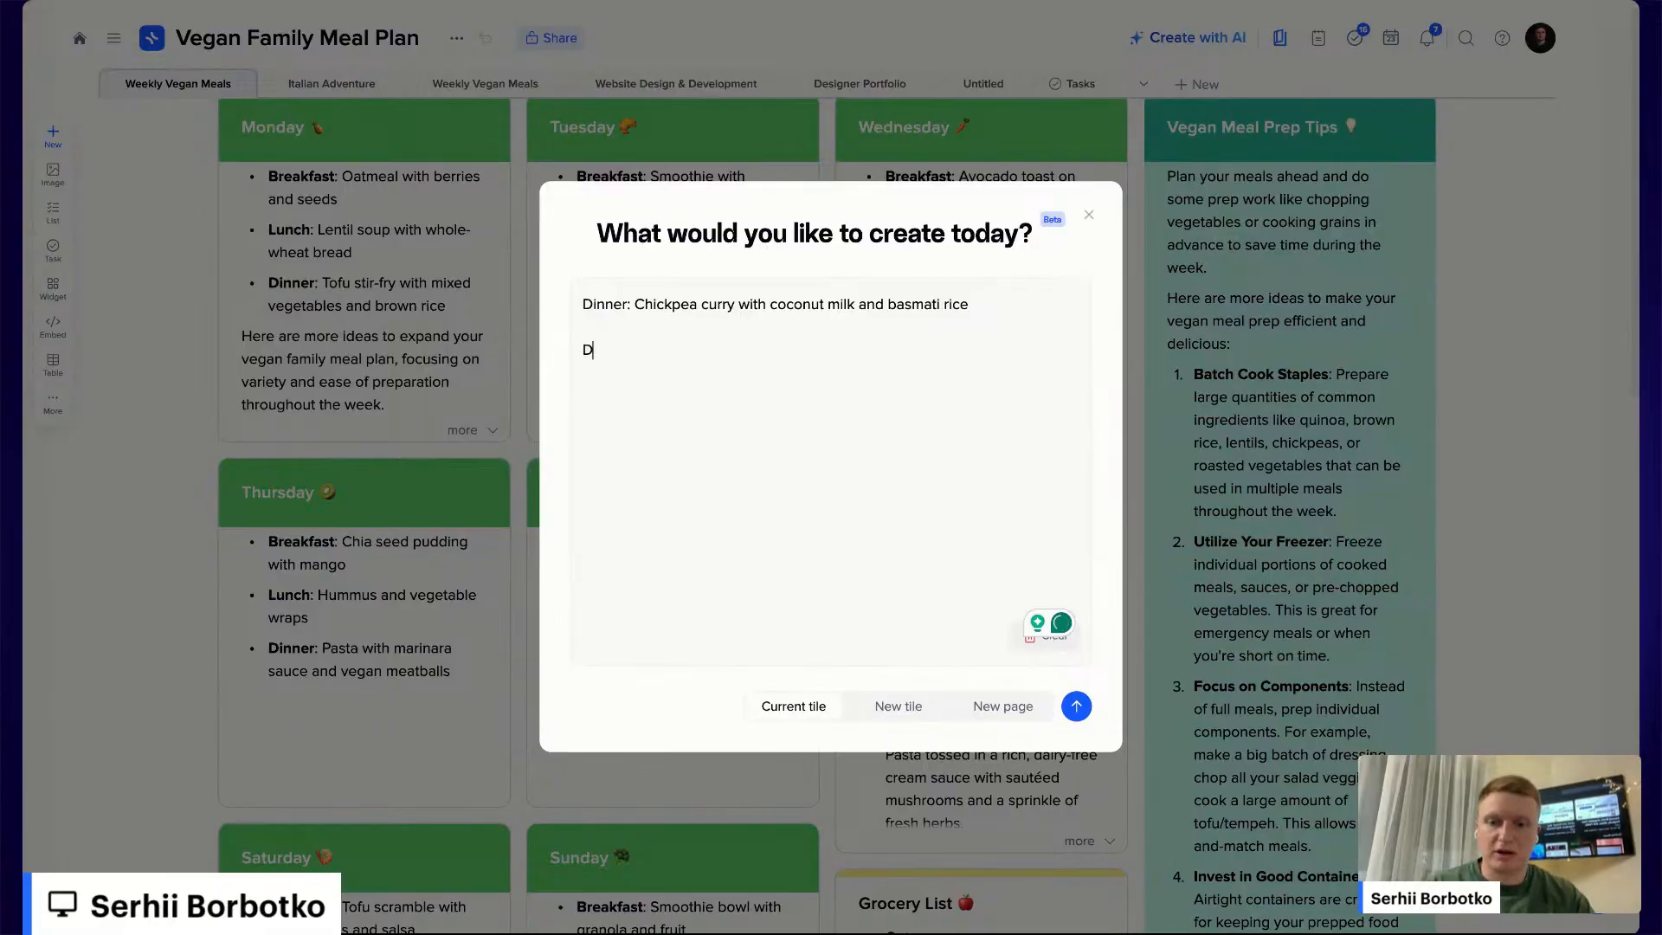
pyautogui.press('BackSpace')
pyautogui.press('BackSpace')
pyautogui.write('be ')
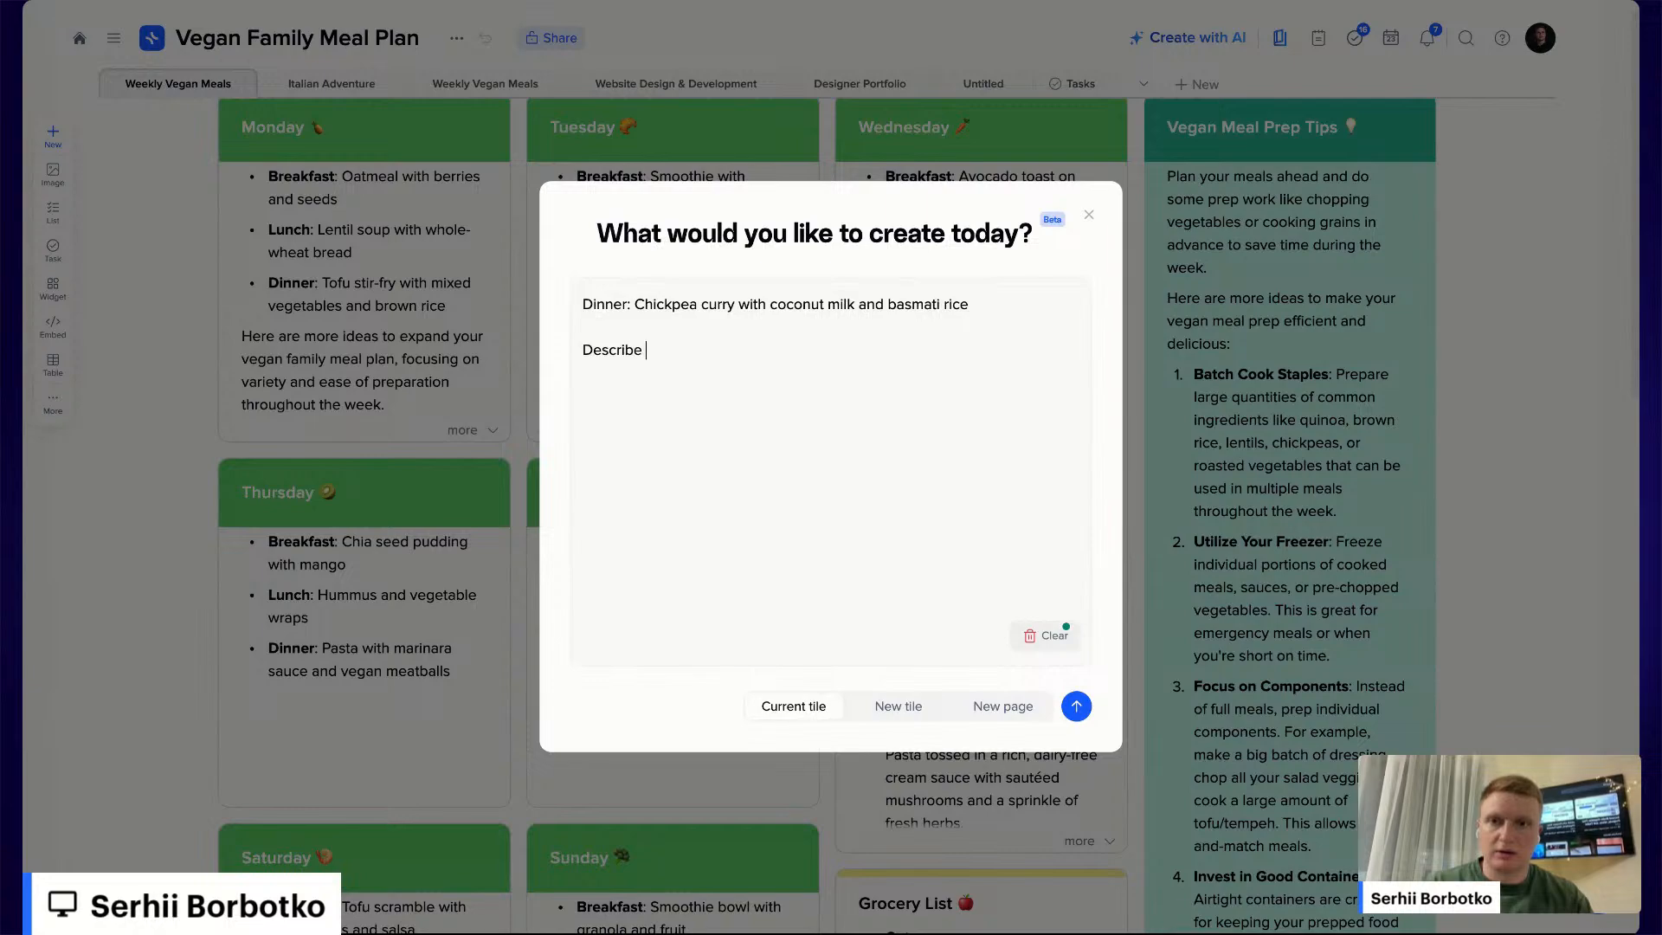
pyautogui.write('hot')
pyautogui.press('BackSpace')
pyautogui.press('BackSpace')
pyautogui.write('w can I')
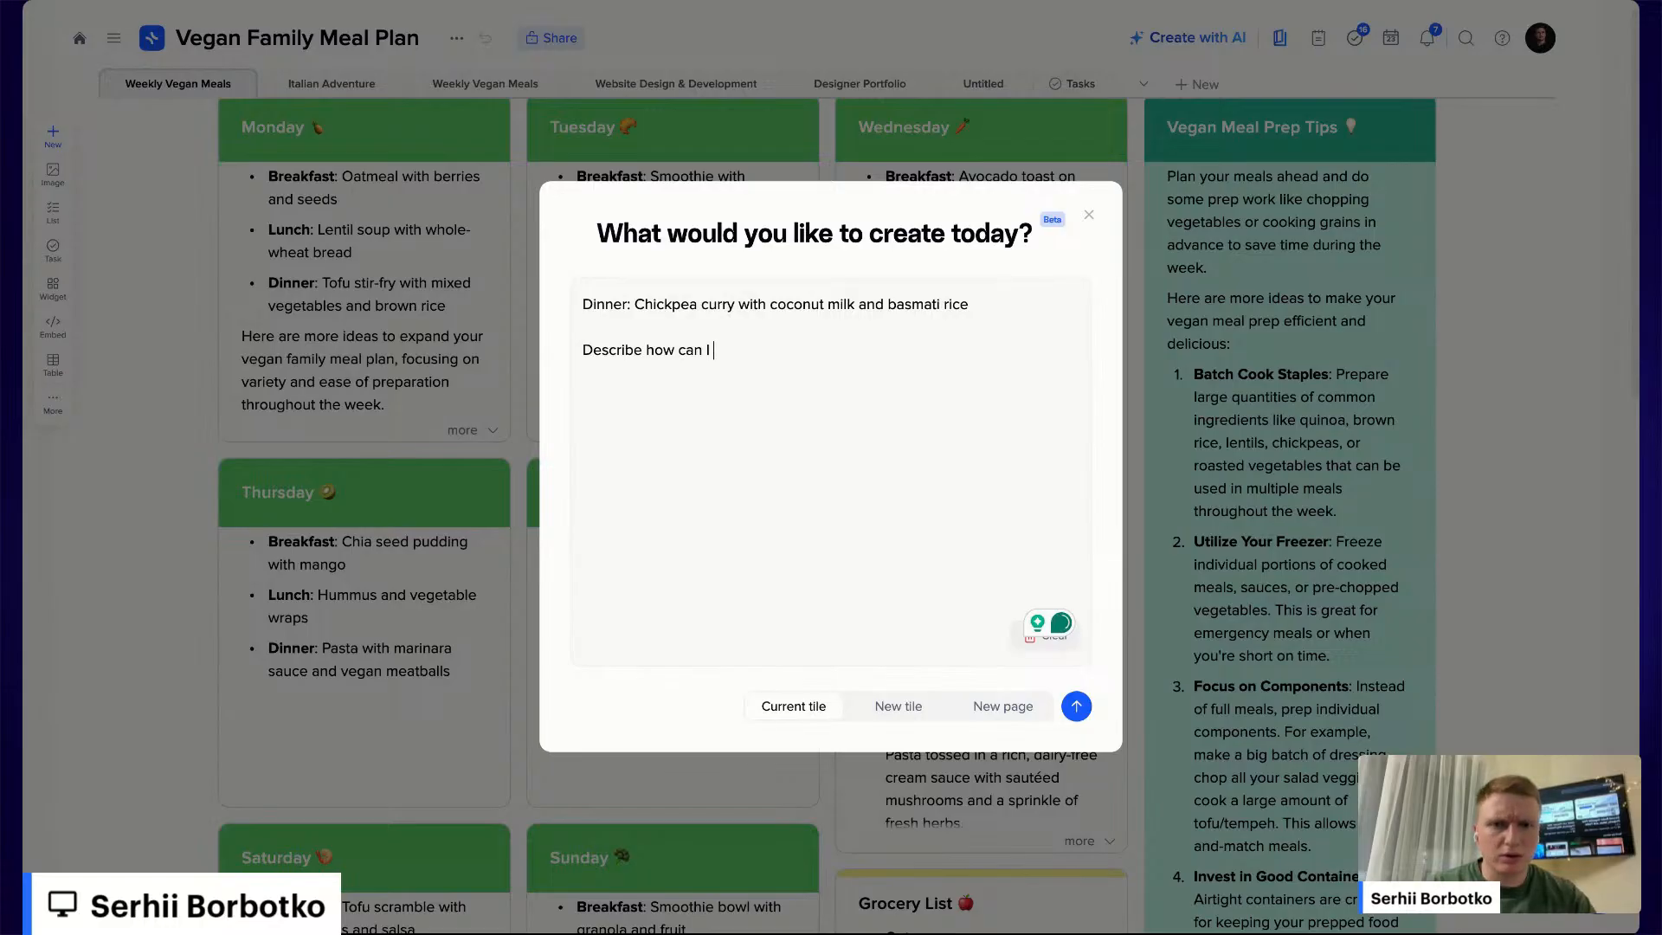
pyautogui.write('make it')
pyautogui.click(896, 704)
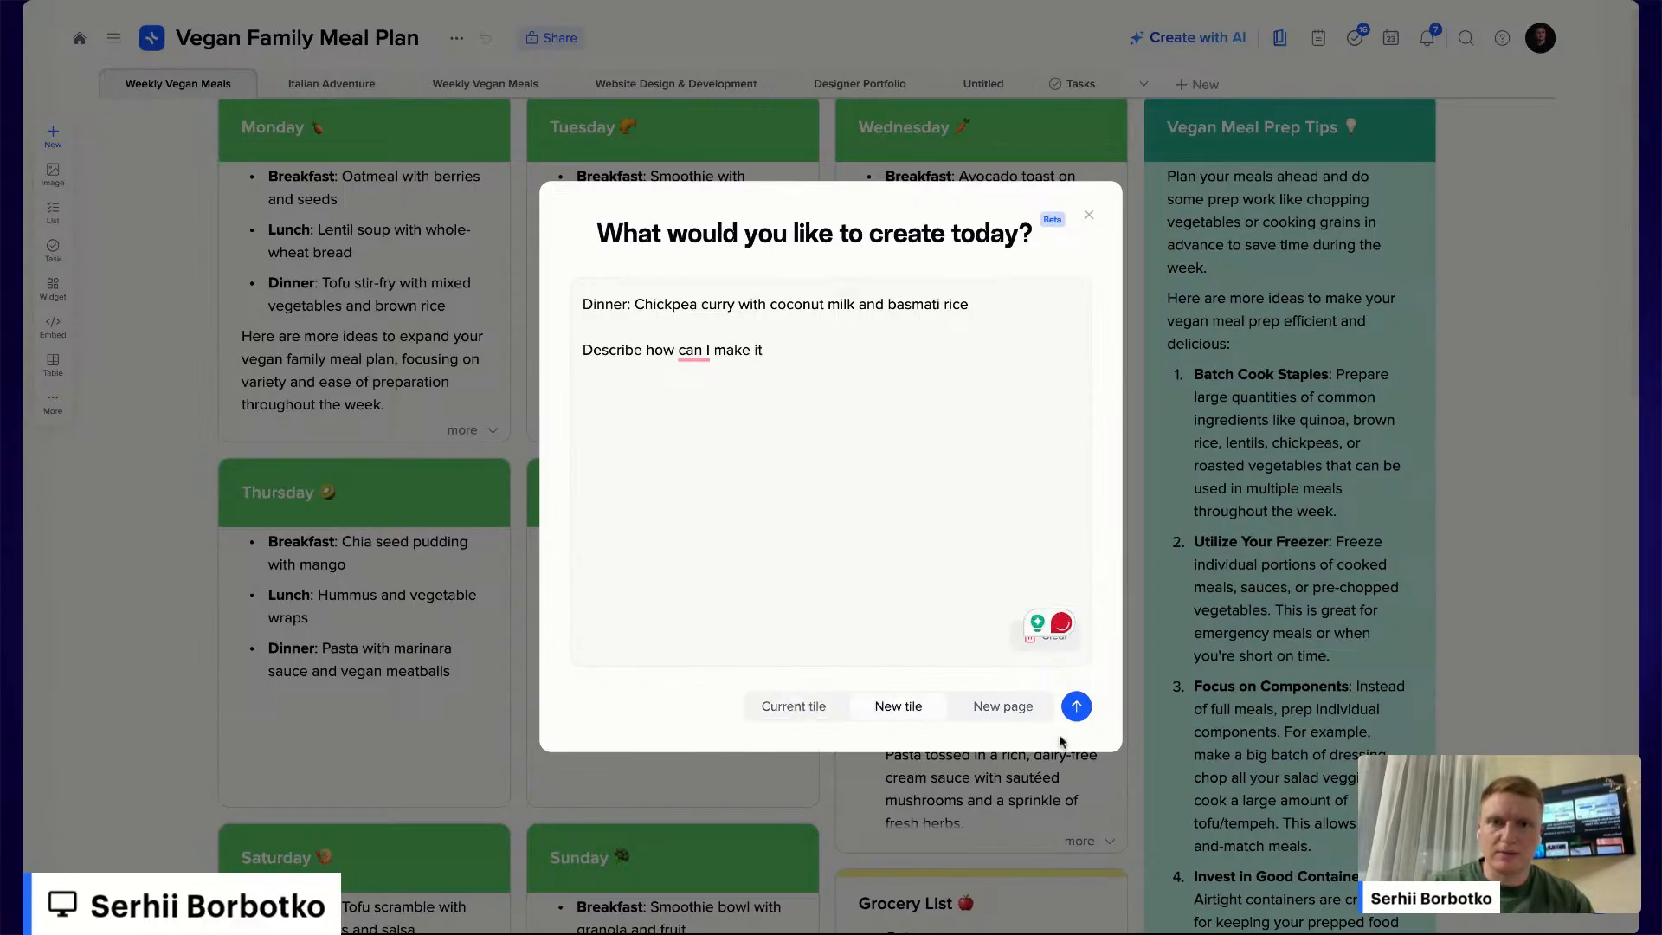
pyautogui.click(1076, 707)
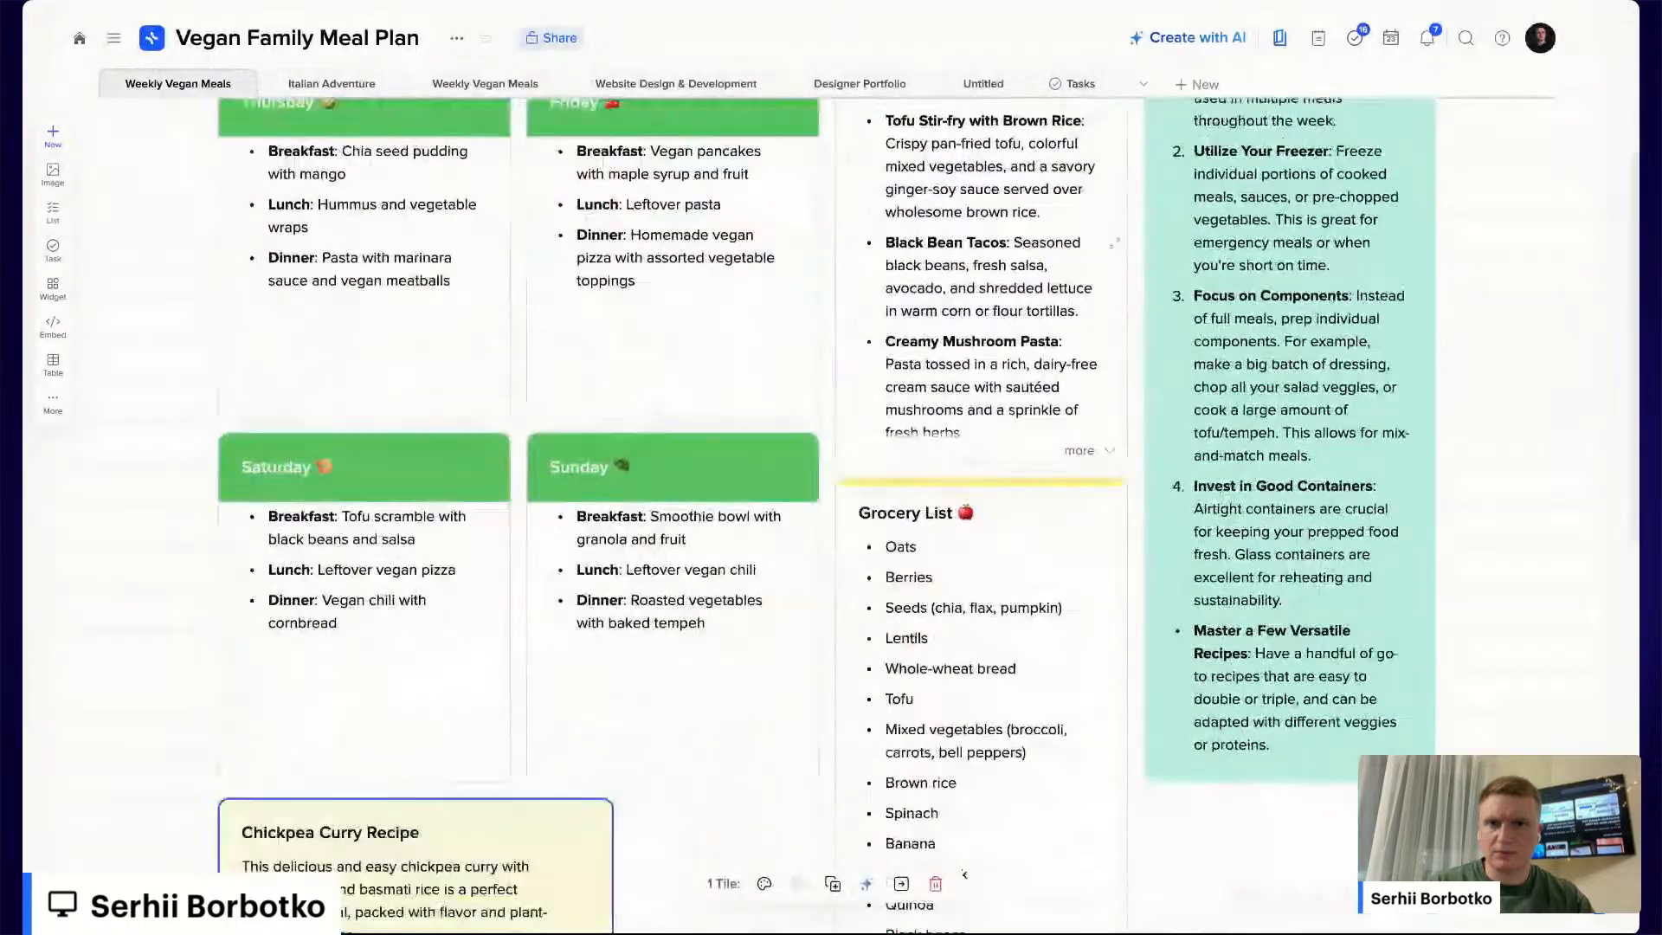
# Enlarge the Chickpea Curry Recipe tile in height and width to fit its ingredients and instructions, and look over the page
pyautogui.moveTo(476, 595); pyautogui.dragTo(454, 891)
pyautogui.scroll(-3, 454, 891)
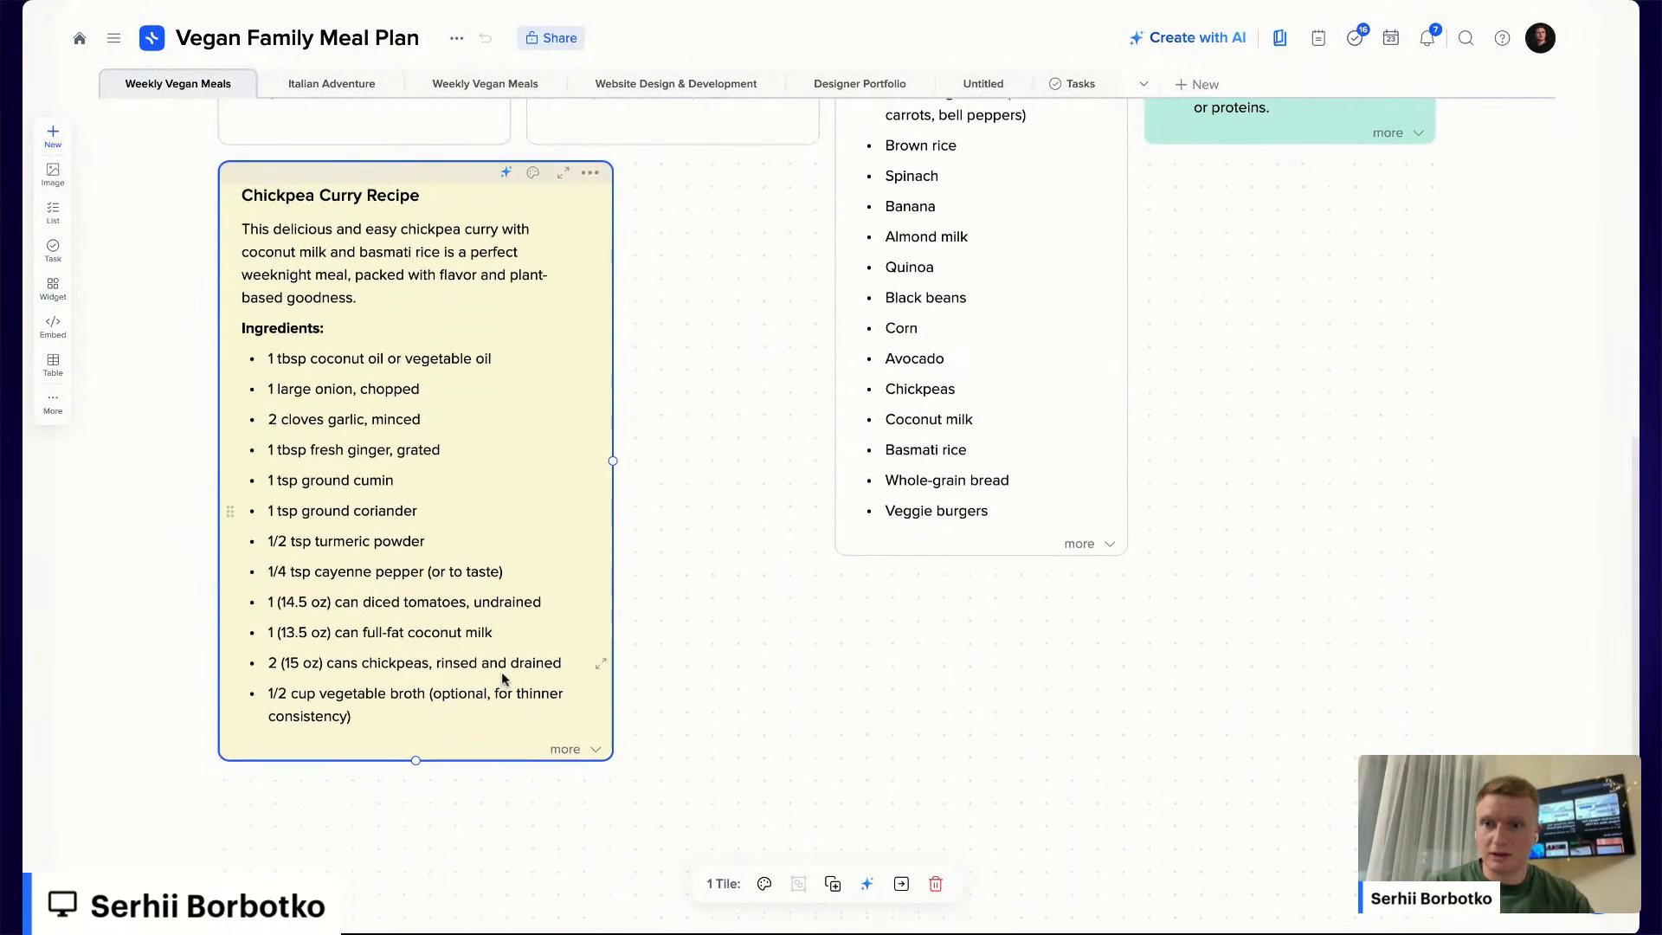
pyautogui.moveTo(485, 741); pyautogui.dragTo(470, 931)
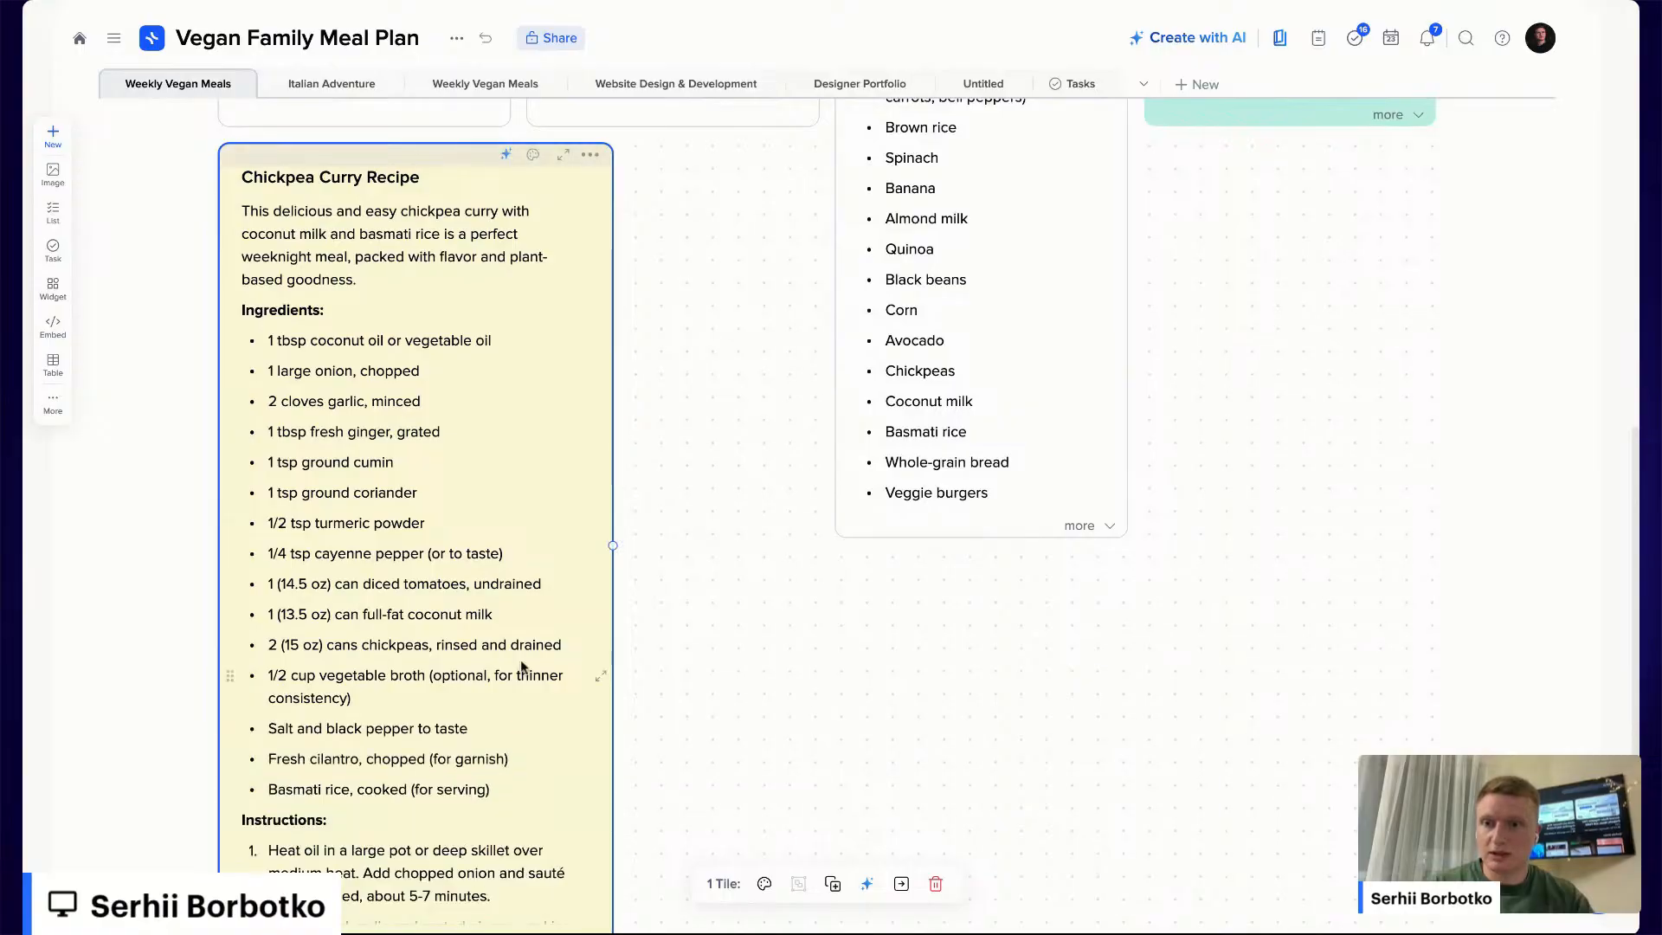
pyautogui.scroll(-4, 524, 667)
pyautogui.moveTo(610, 614); pyautogui.dragTo(769, 842)
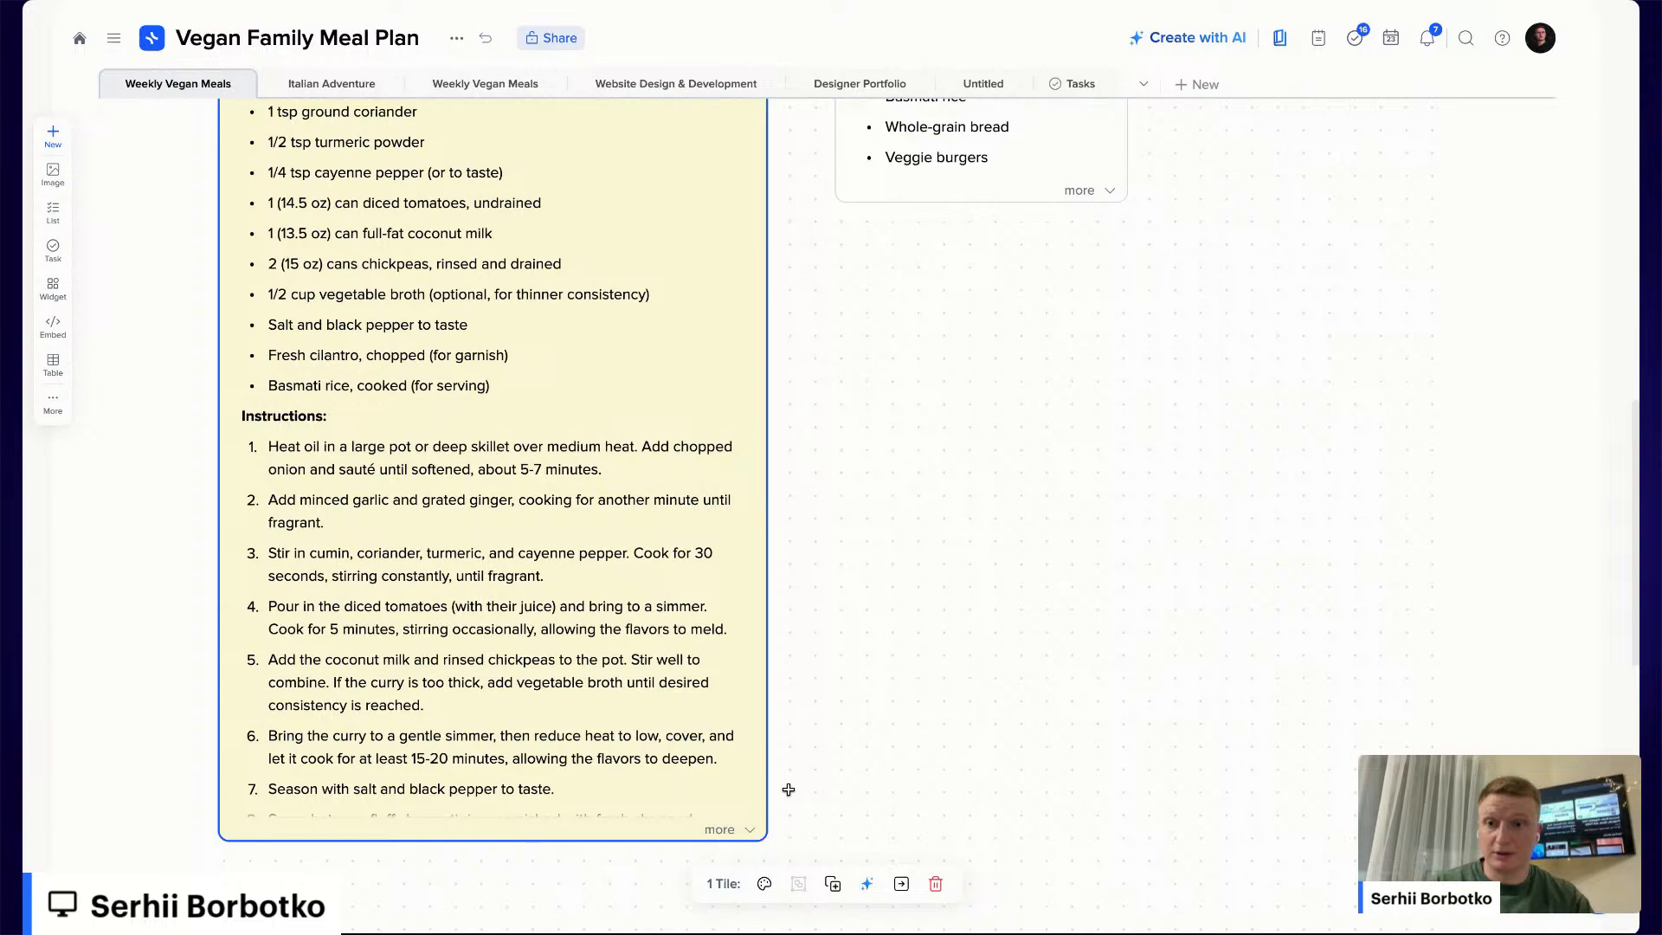
pyautogui.scroll(-2, 787, 787)
pyautogui.moveTo(628, 664); pyautogui.dragTo(626, 872)
pyautogui.scroll(5, 671, 692)
pyautogui.scroll(1, 672, 692)
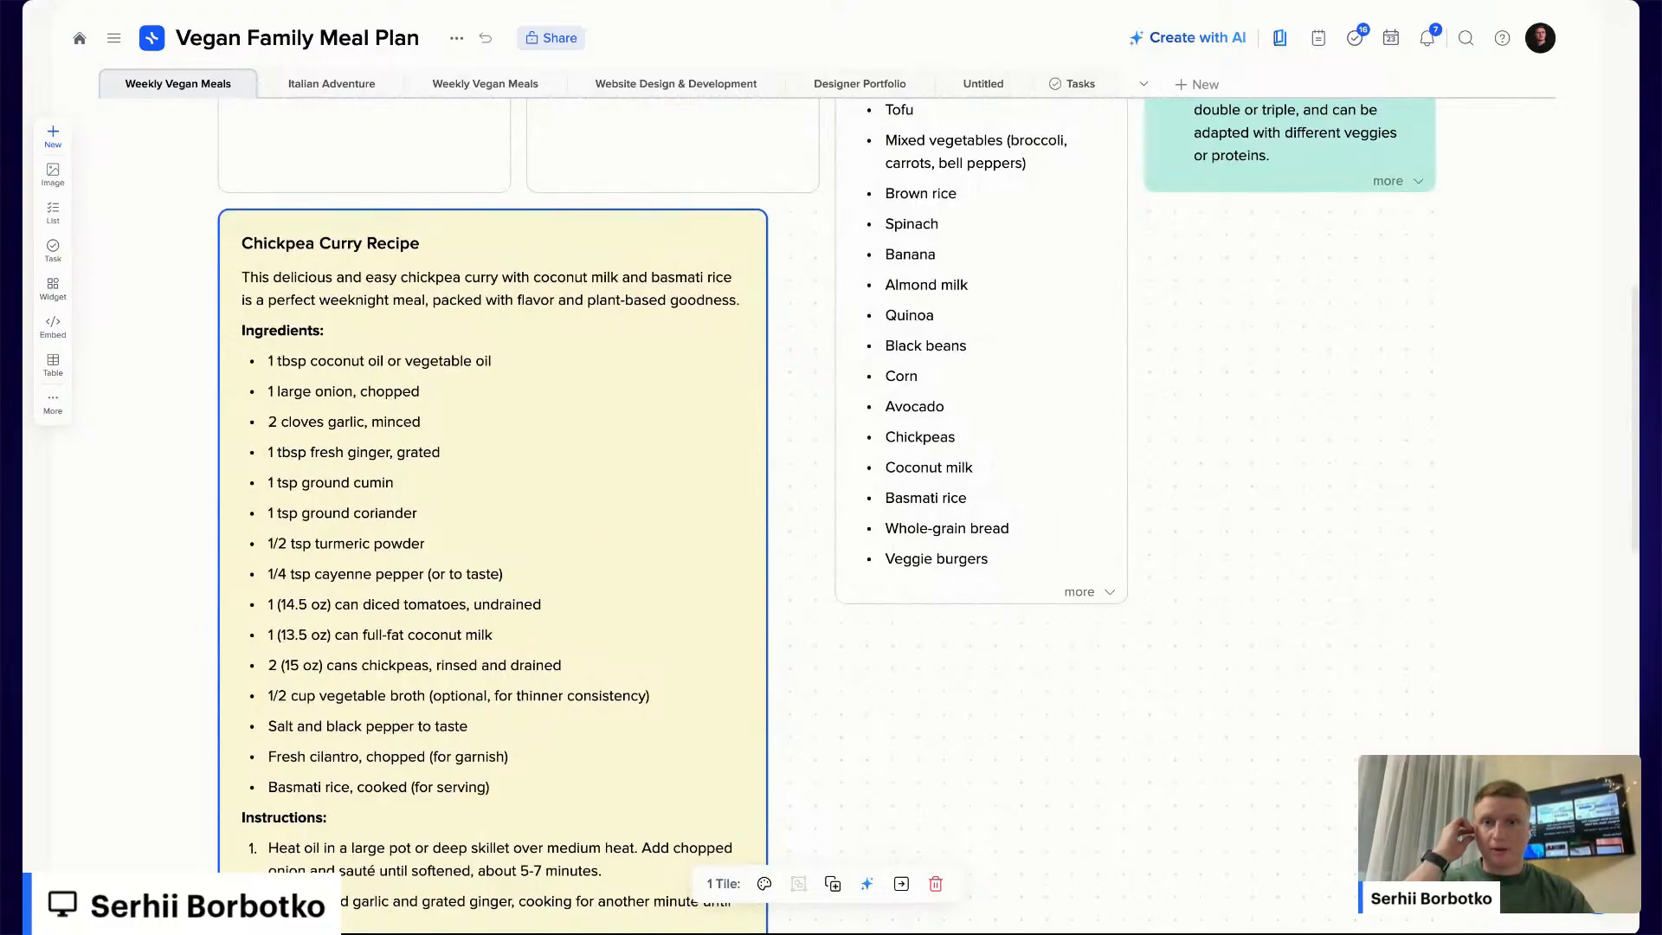
pyautogui.scroll(10, 554, 537)
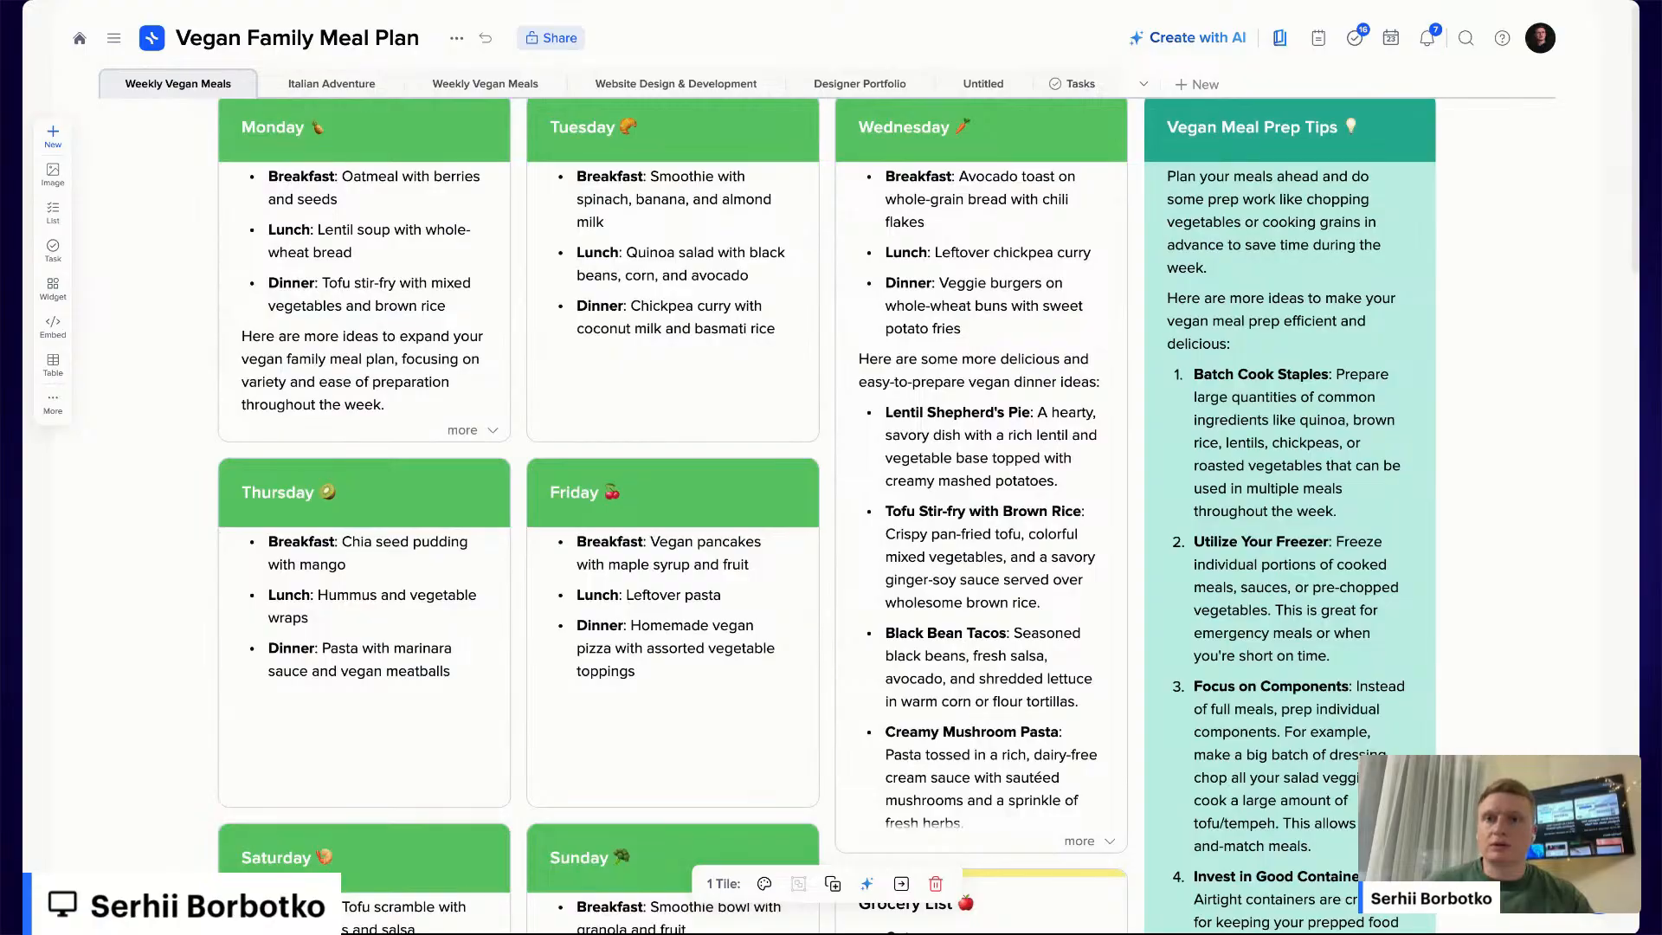
pyautogui.scroll(1, 554, 537)
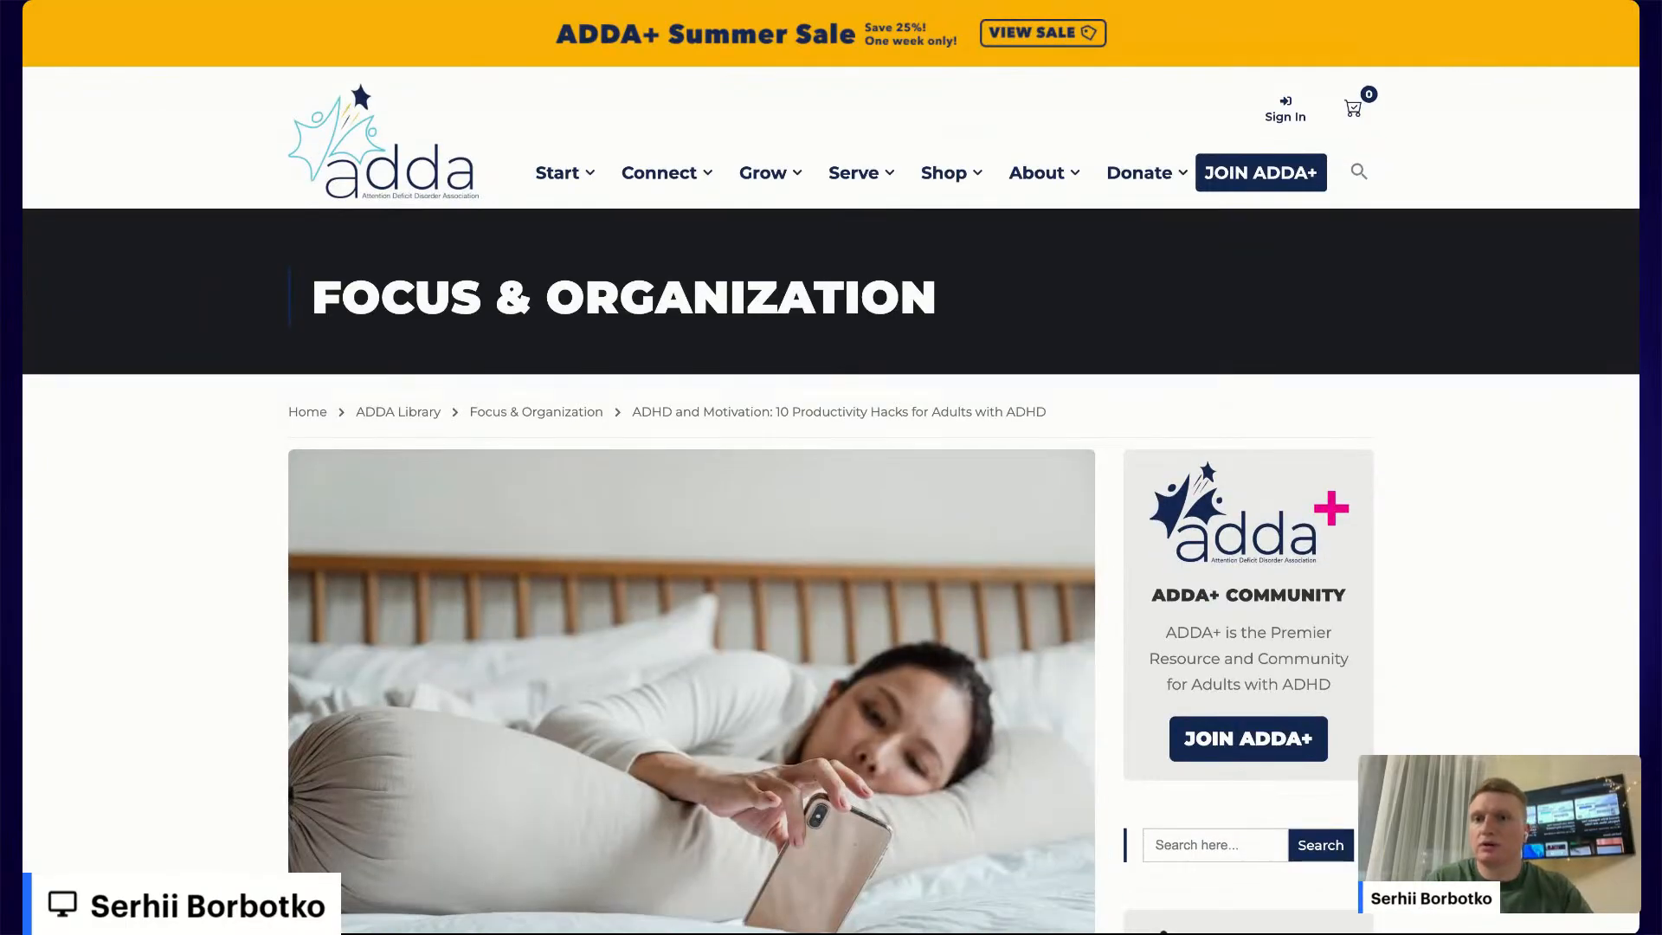
# Read through the ADDA article on ADHD and motivation, examining its ten productivity tips from start to end
pyautogui.scroll(-9, 831, 484)
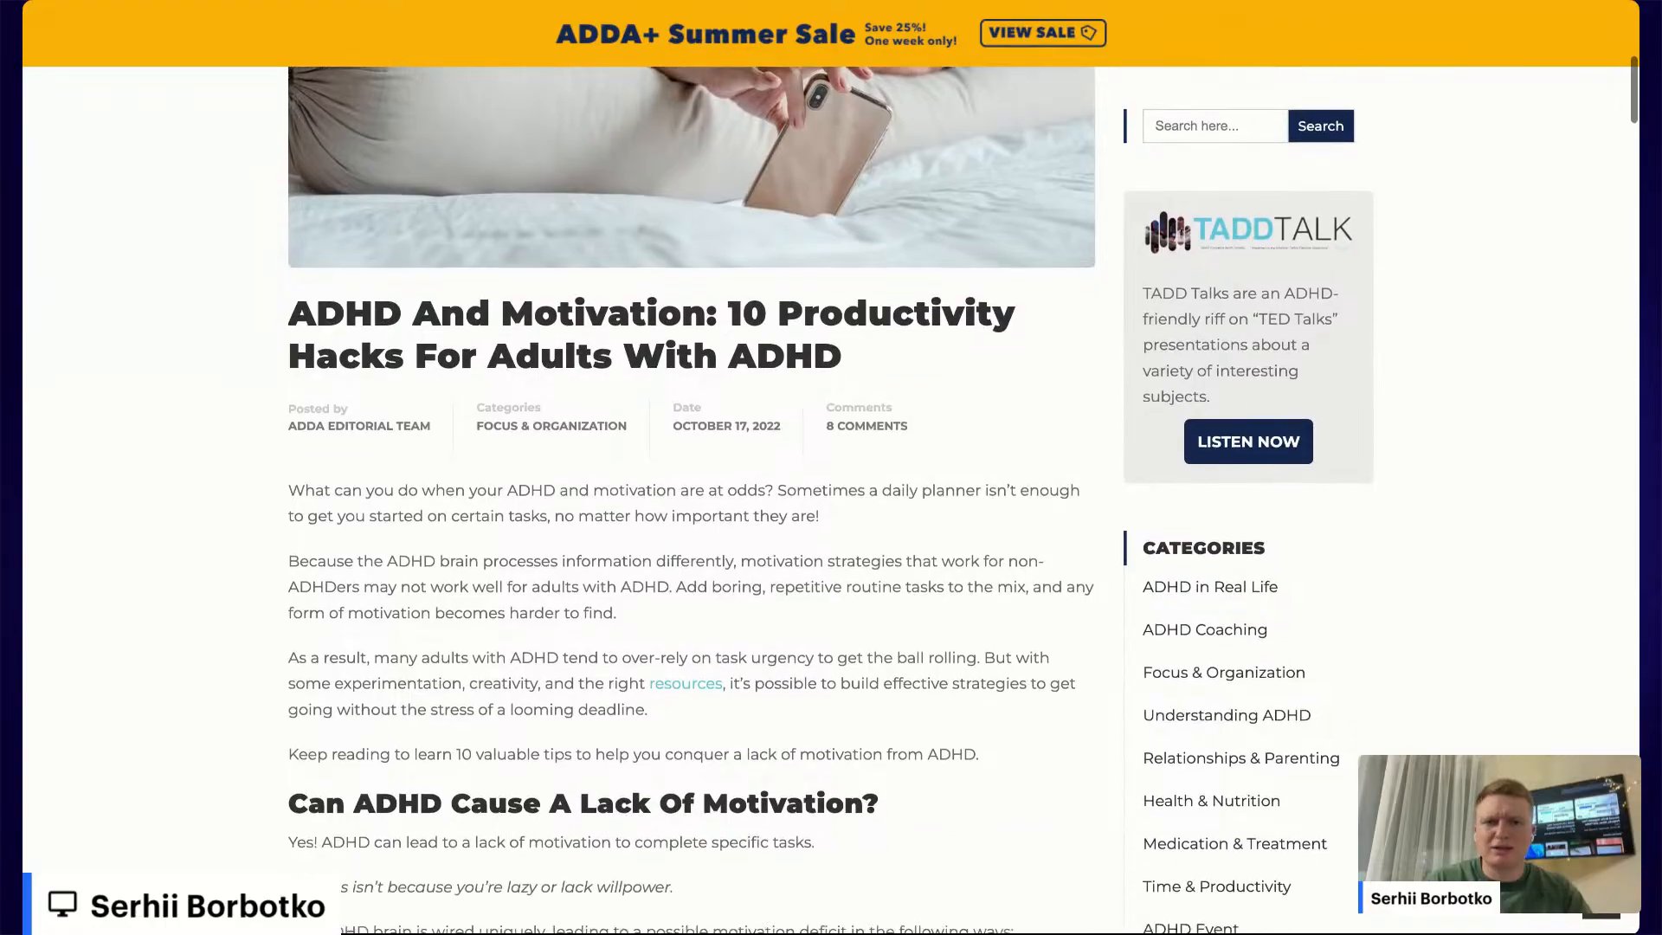
pyautogui.scroll(-8, 831, 485)
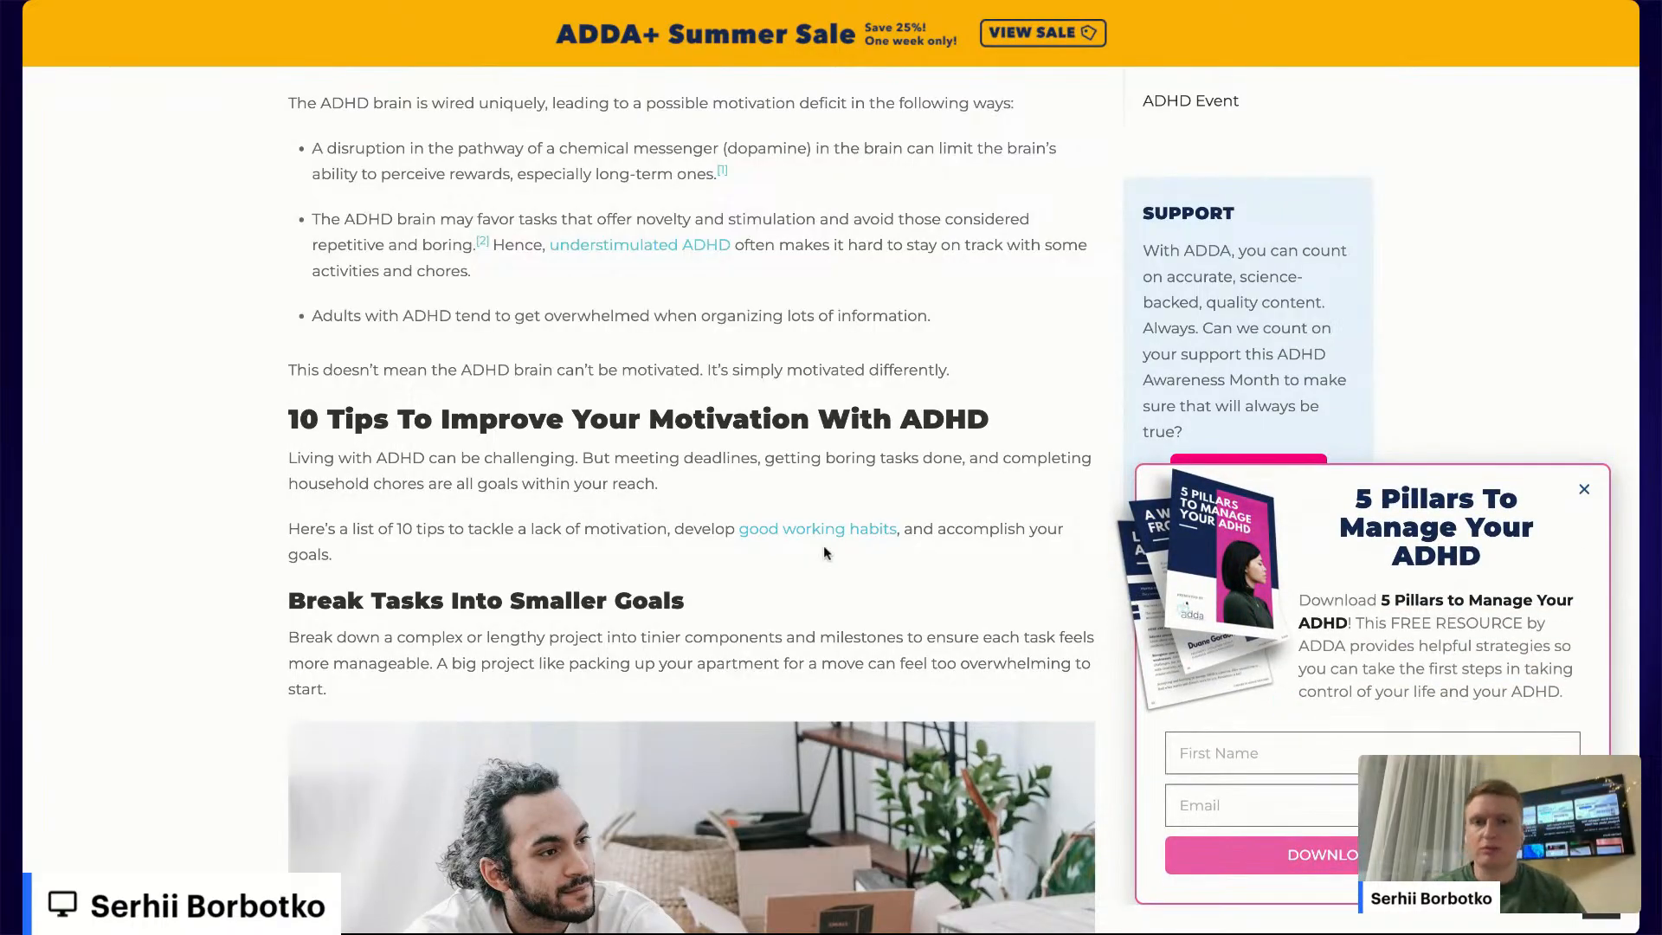
pyautogui.scroll(-9, 813, 542)
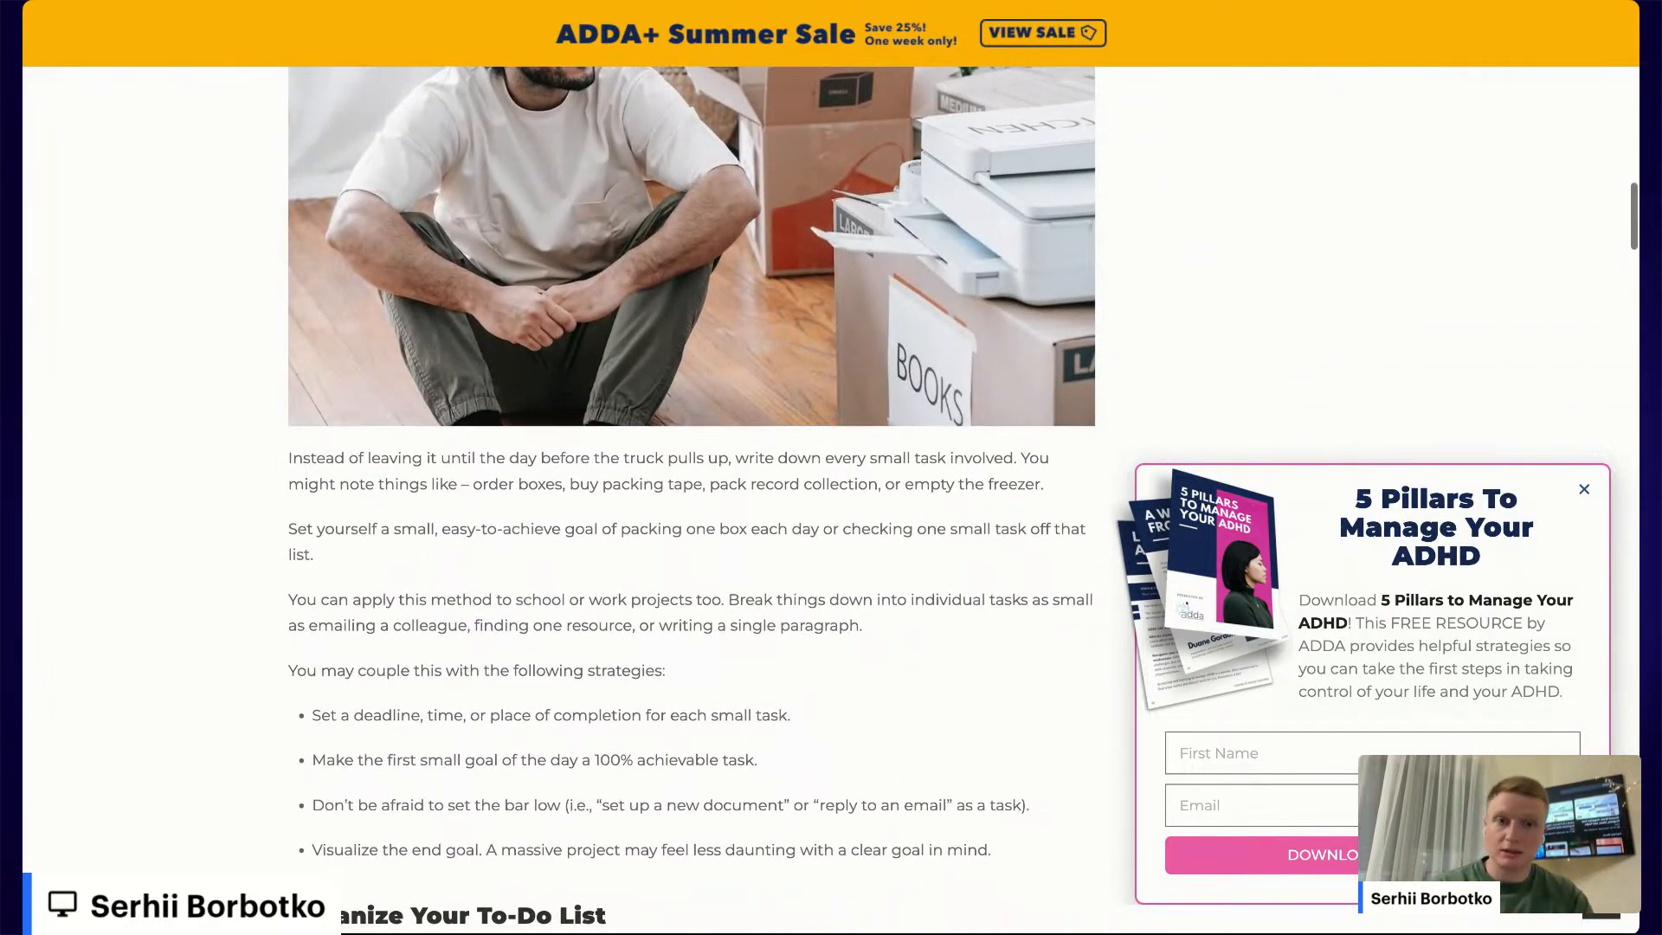
pyautogui.scroll(-8, 692, 485)
pyautogui.scroll(-20, 692, 485)
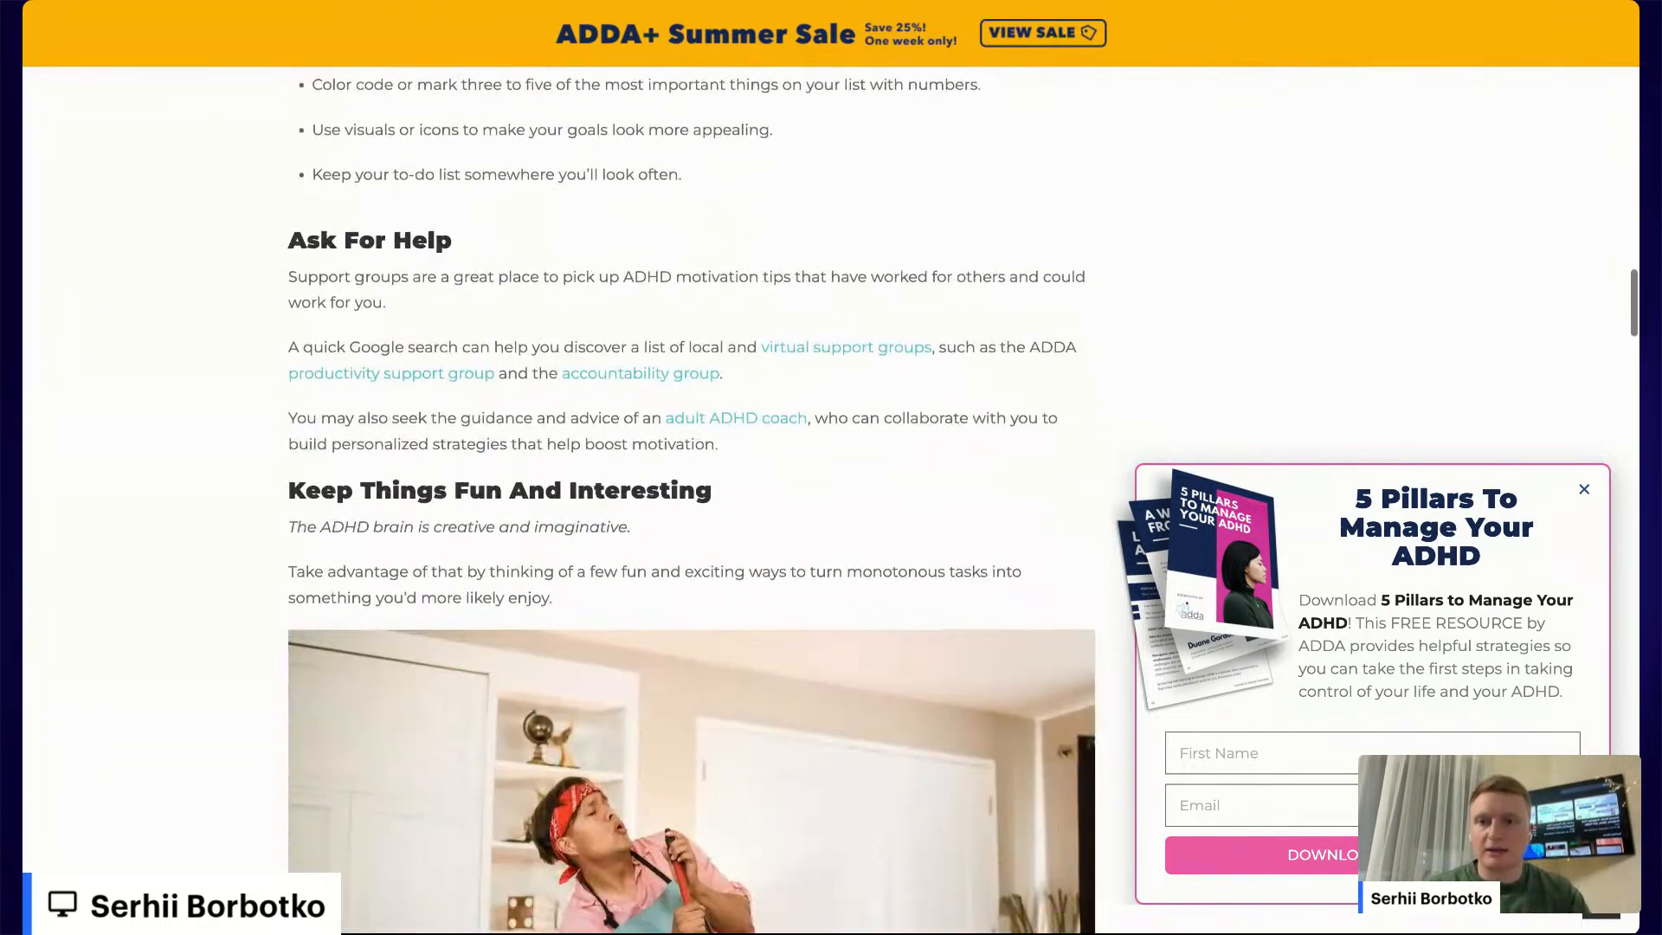
pyautogui.scroll(-20, 692, 484)
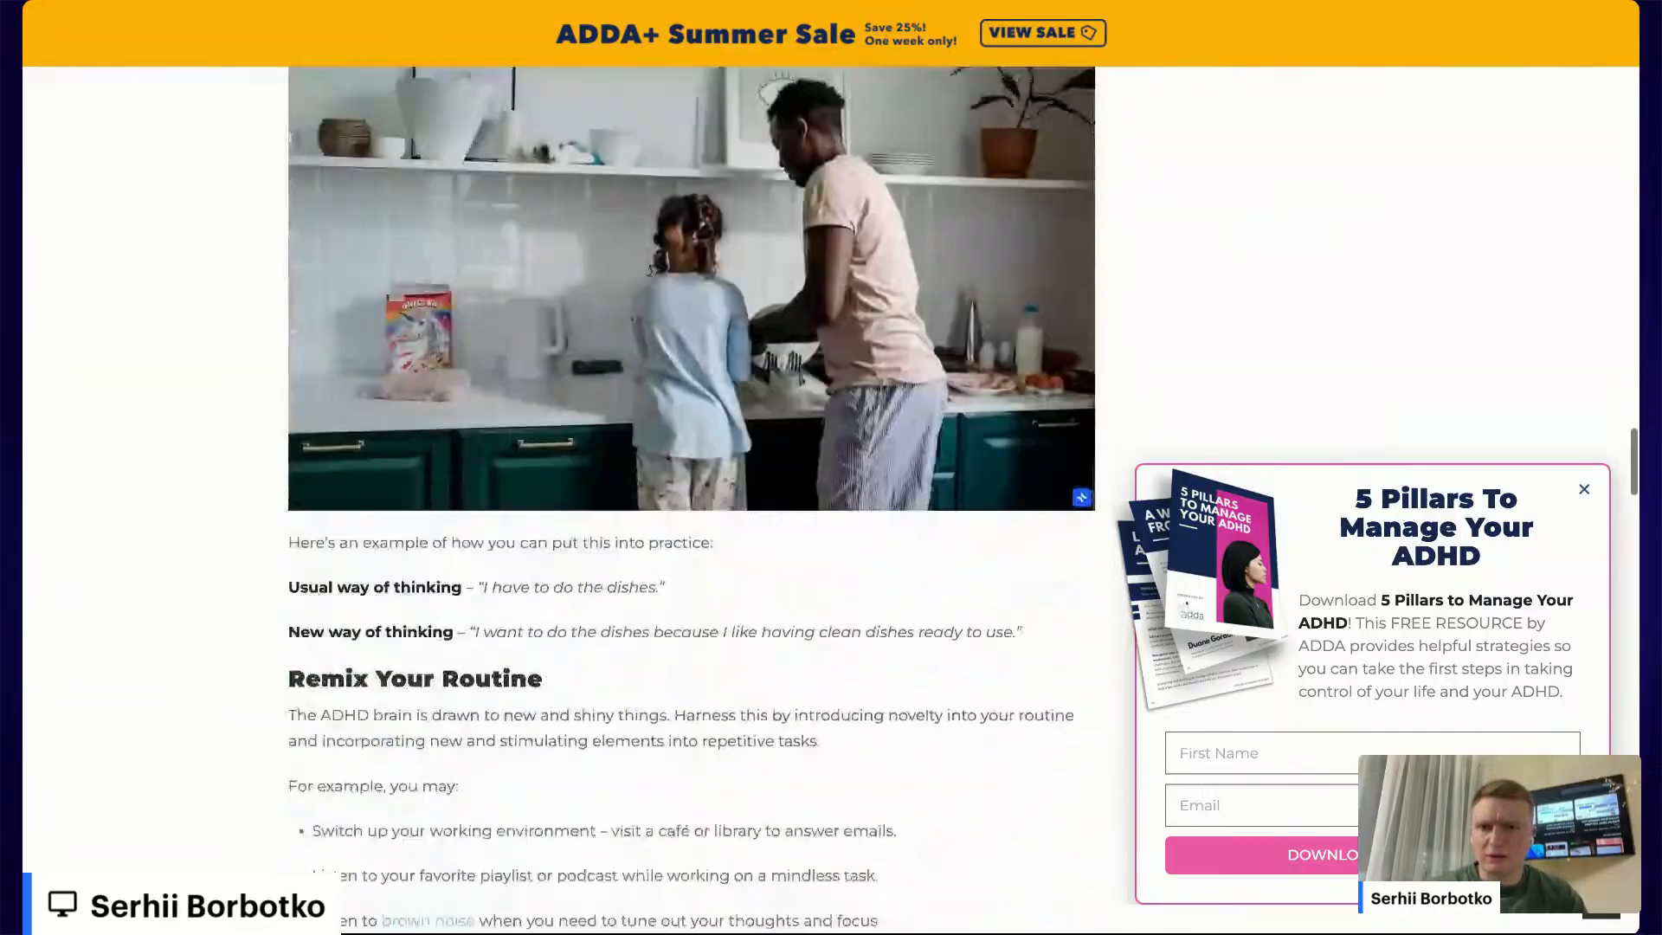
pyautogui.scroll(-14, 692, 484)
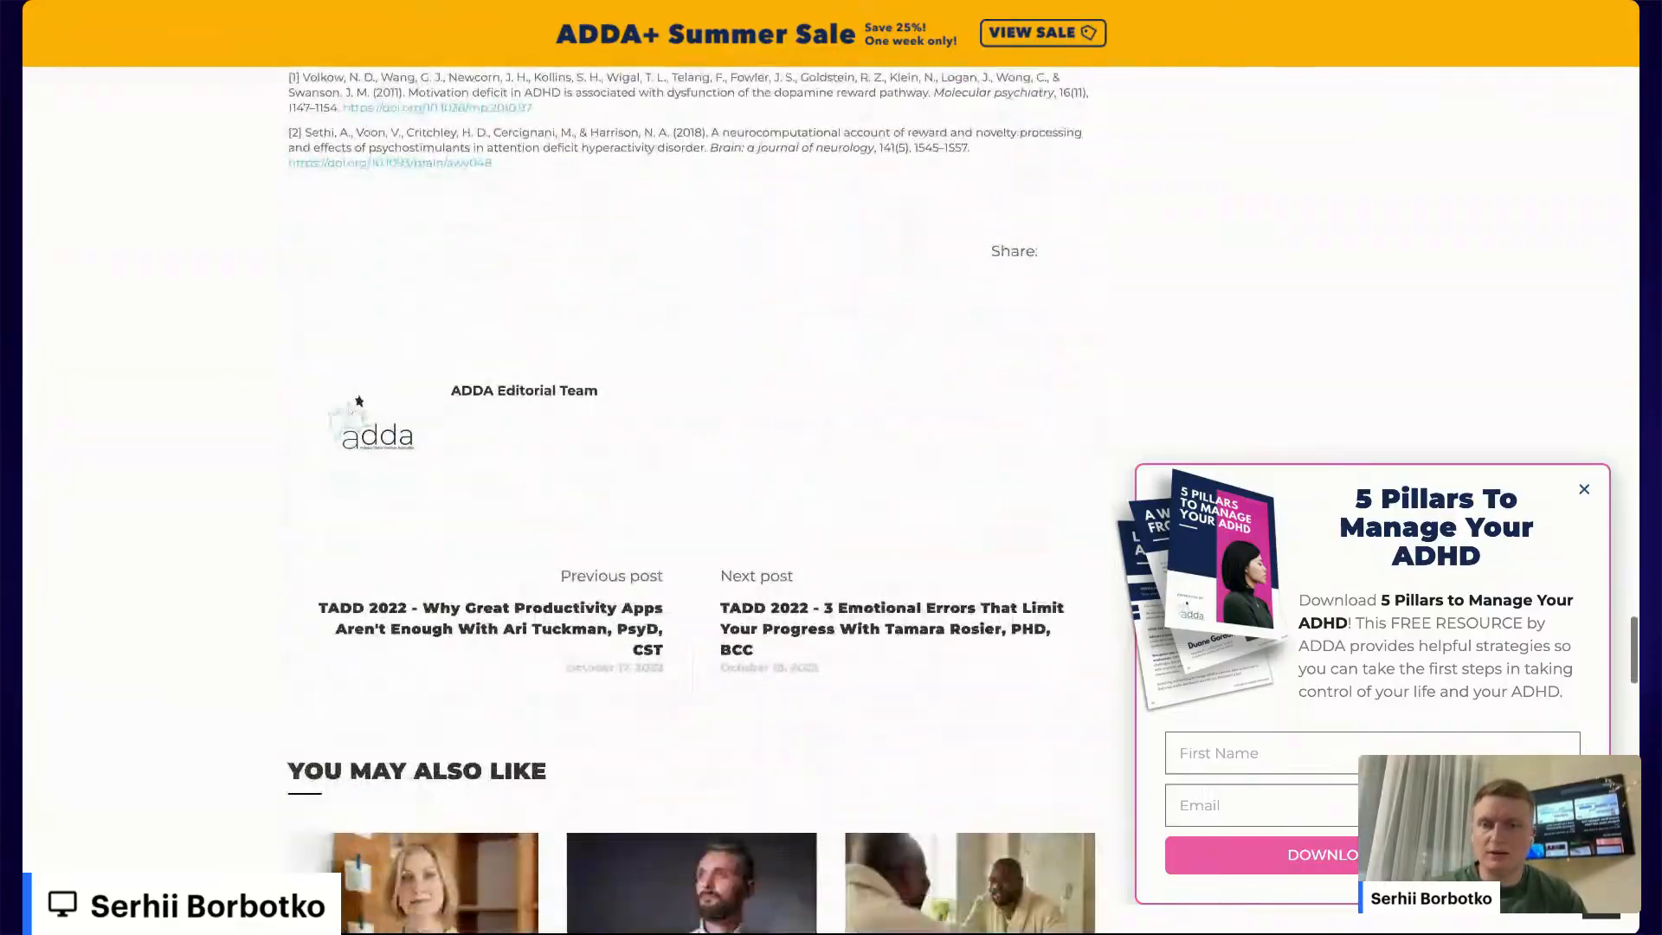
pyautogui.scroll(20, 692, 485)
pyautogui.scroll(20, 692, 484)
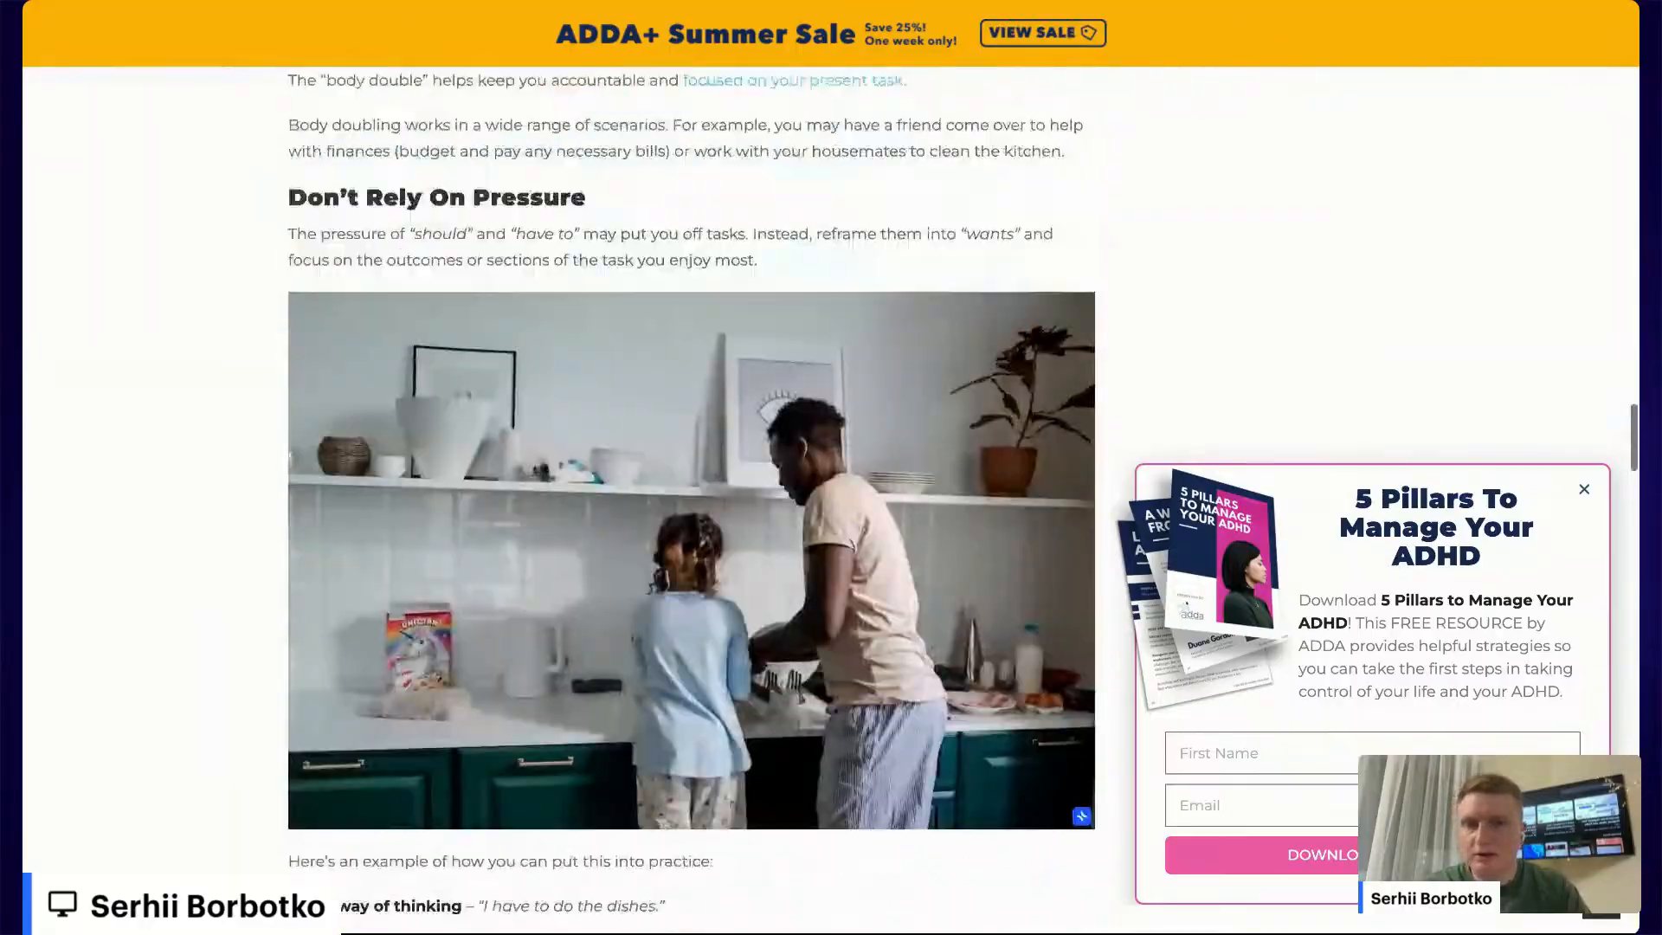
pyautogui.scroll(20, 692, 485)
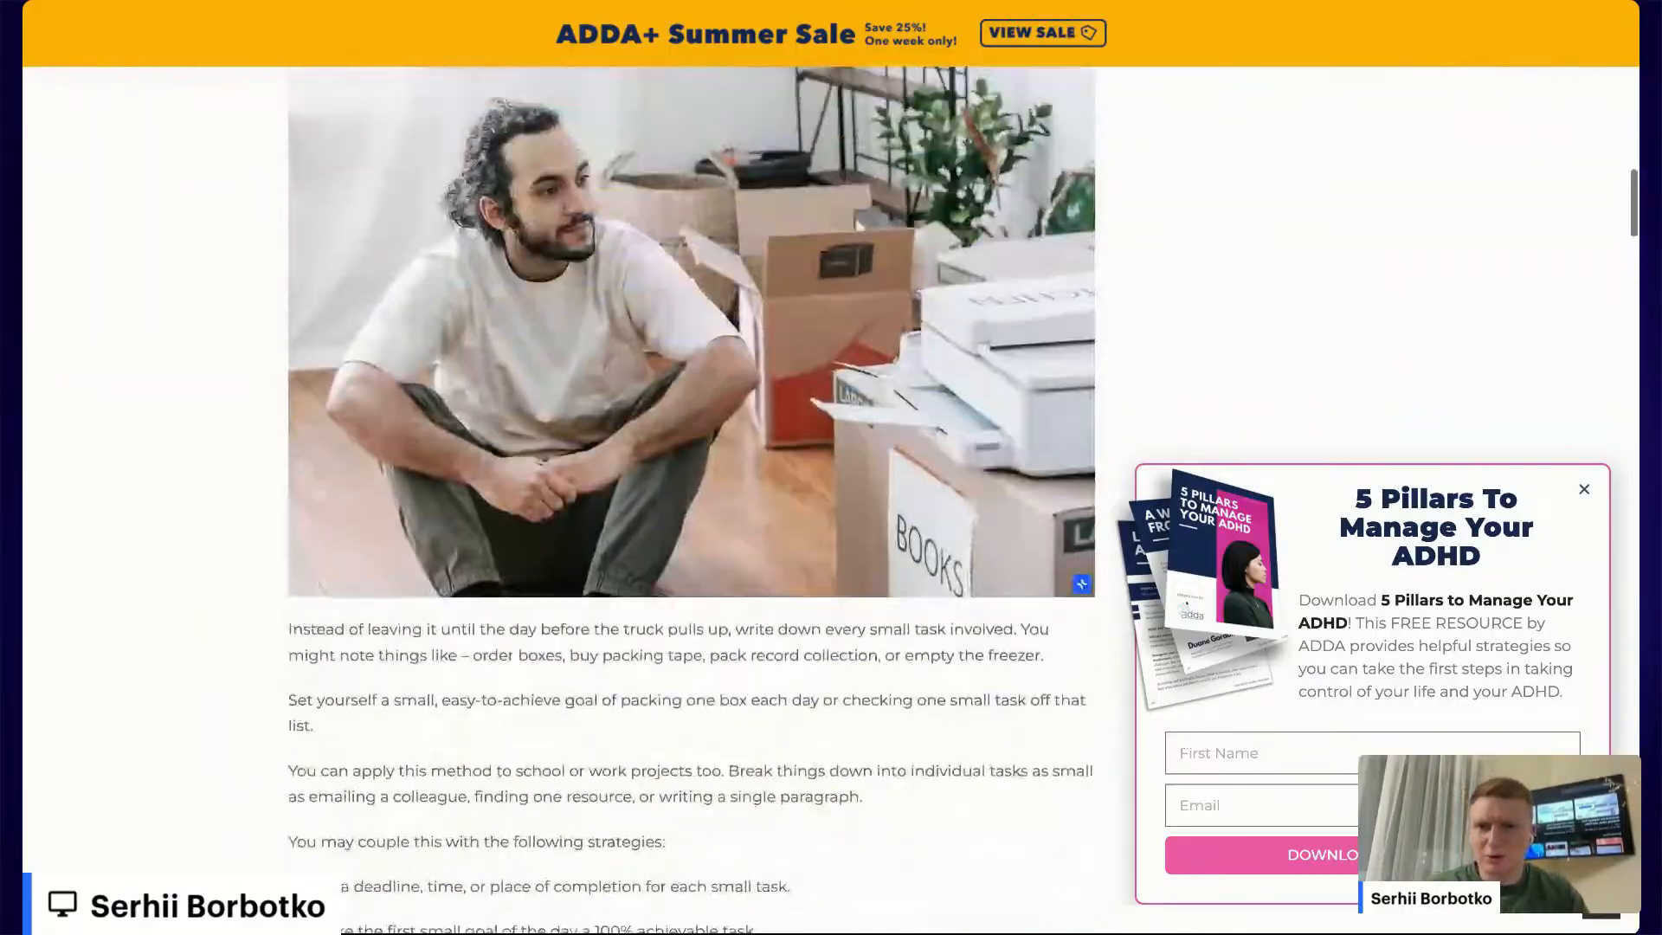
pyautogui.scroll(7, 693, 485)
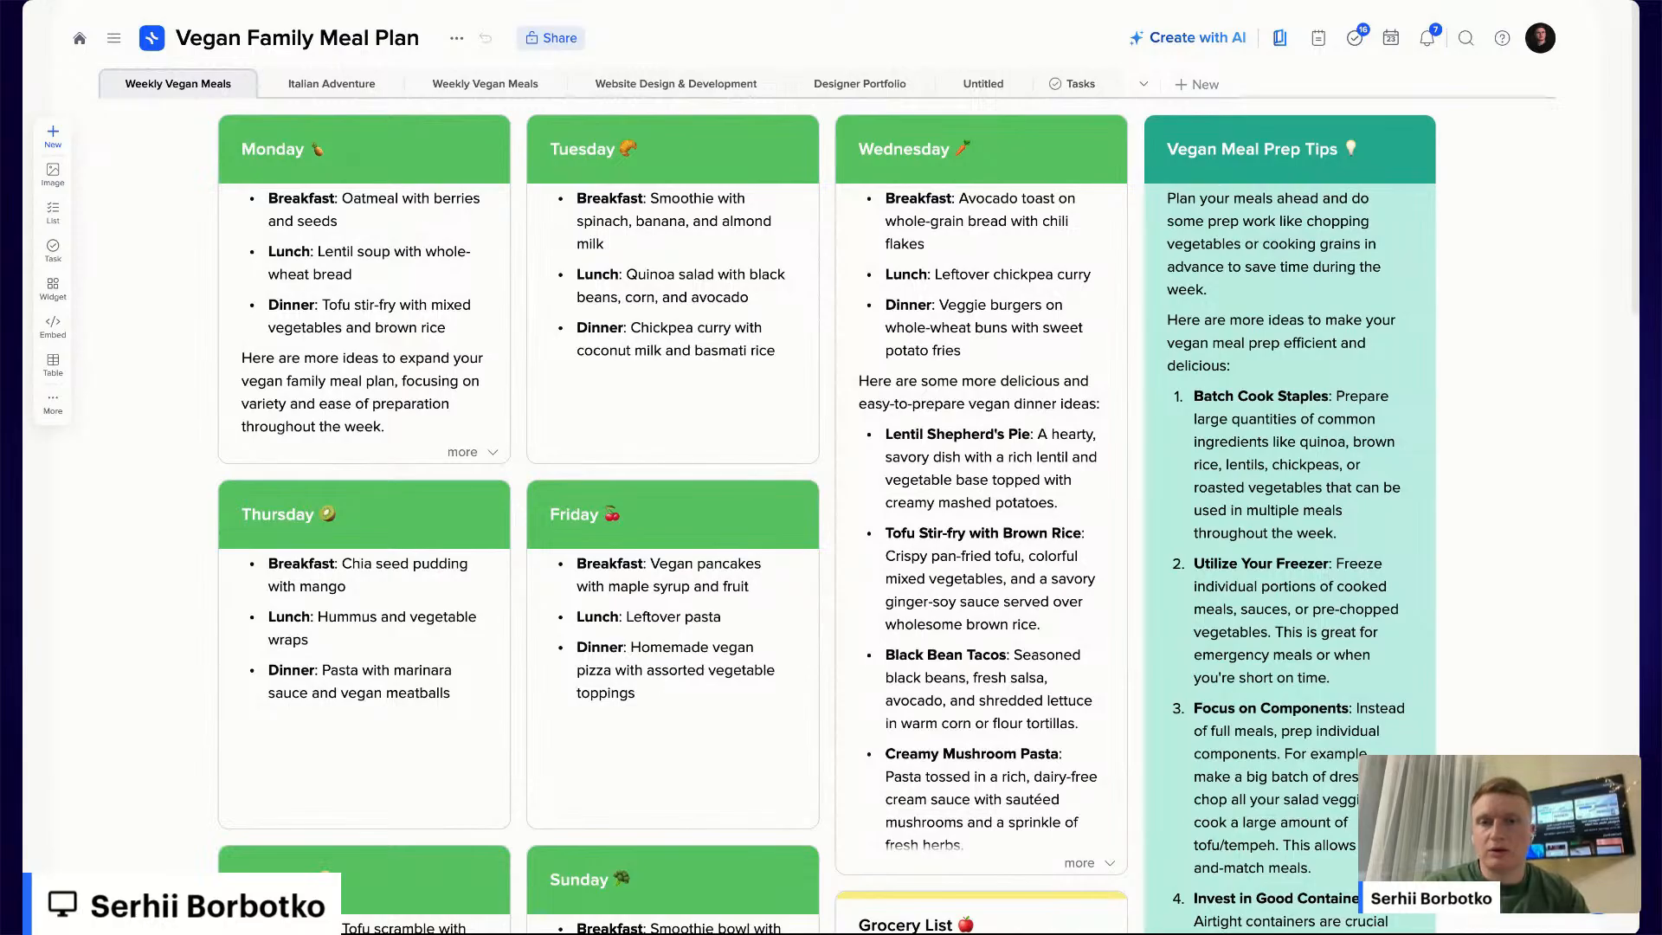
# Switch to xTiles, leave the Vegan Family Meal Plan for the Onboarding space overview, and start creating a project with AI
pyautogui.click(80, 39)
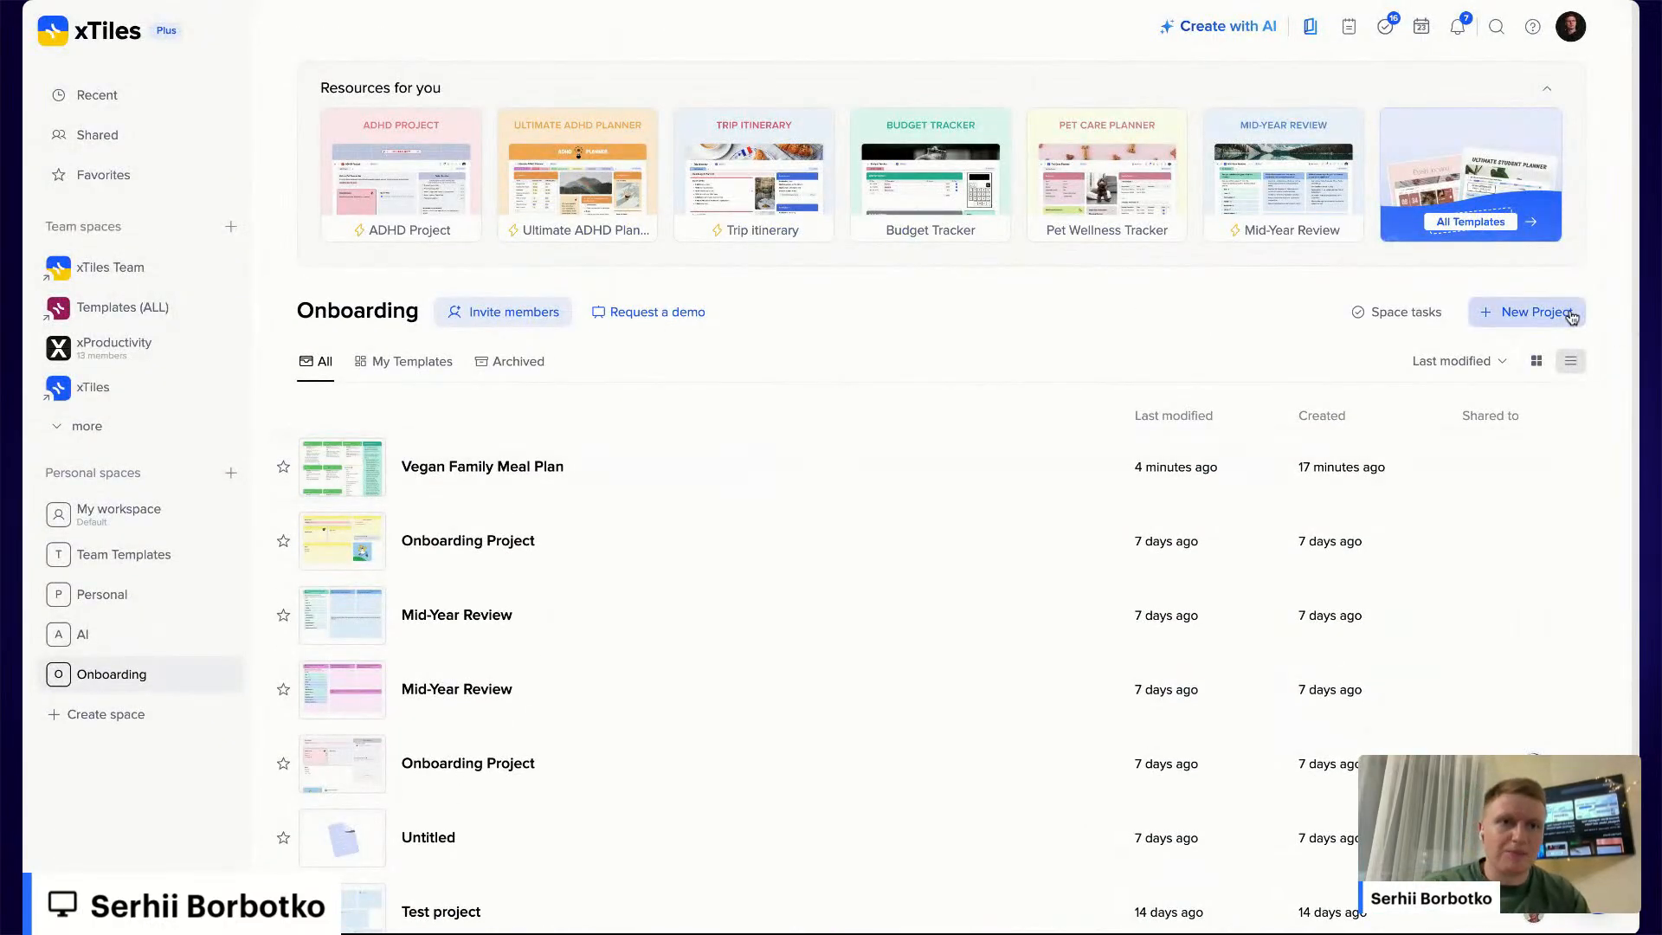
pyautogui.click(1571, 317)
pyautogui.click(1231, 35)
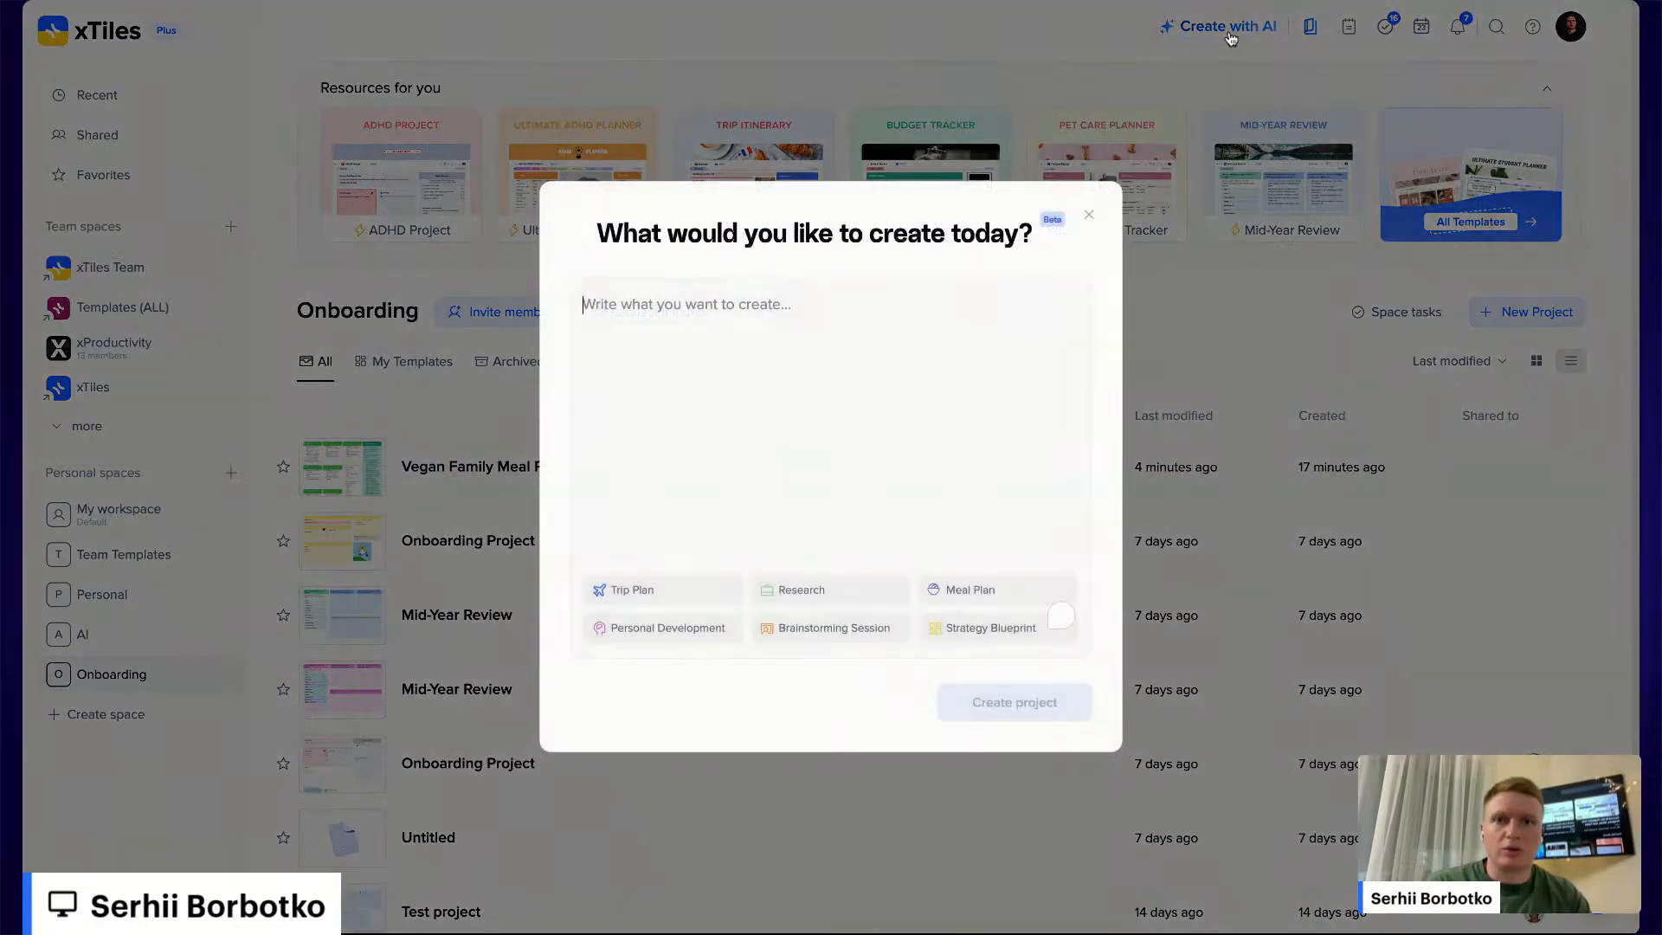
pyautogui.write('Summa')
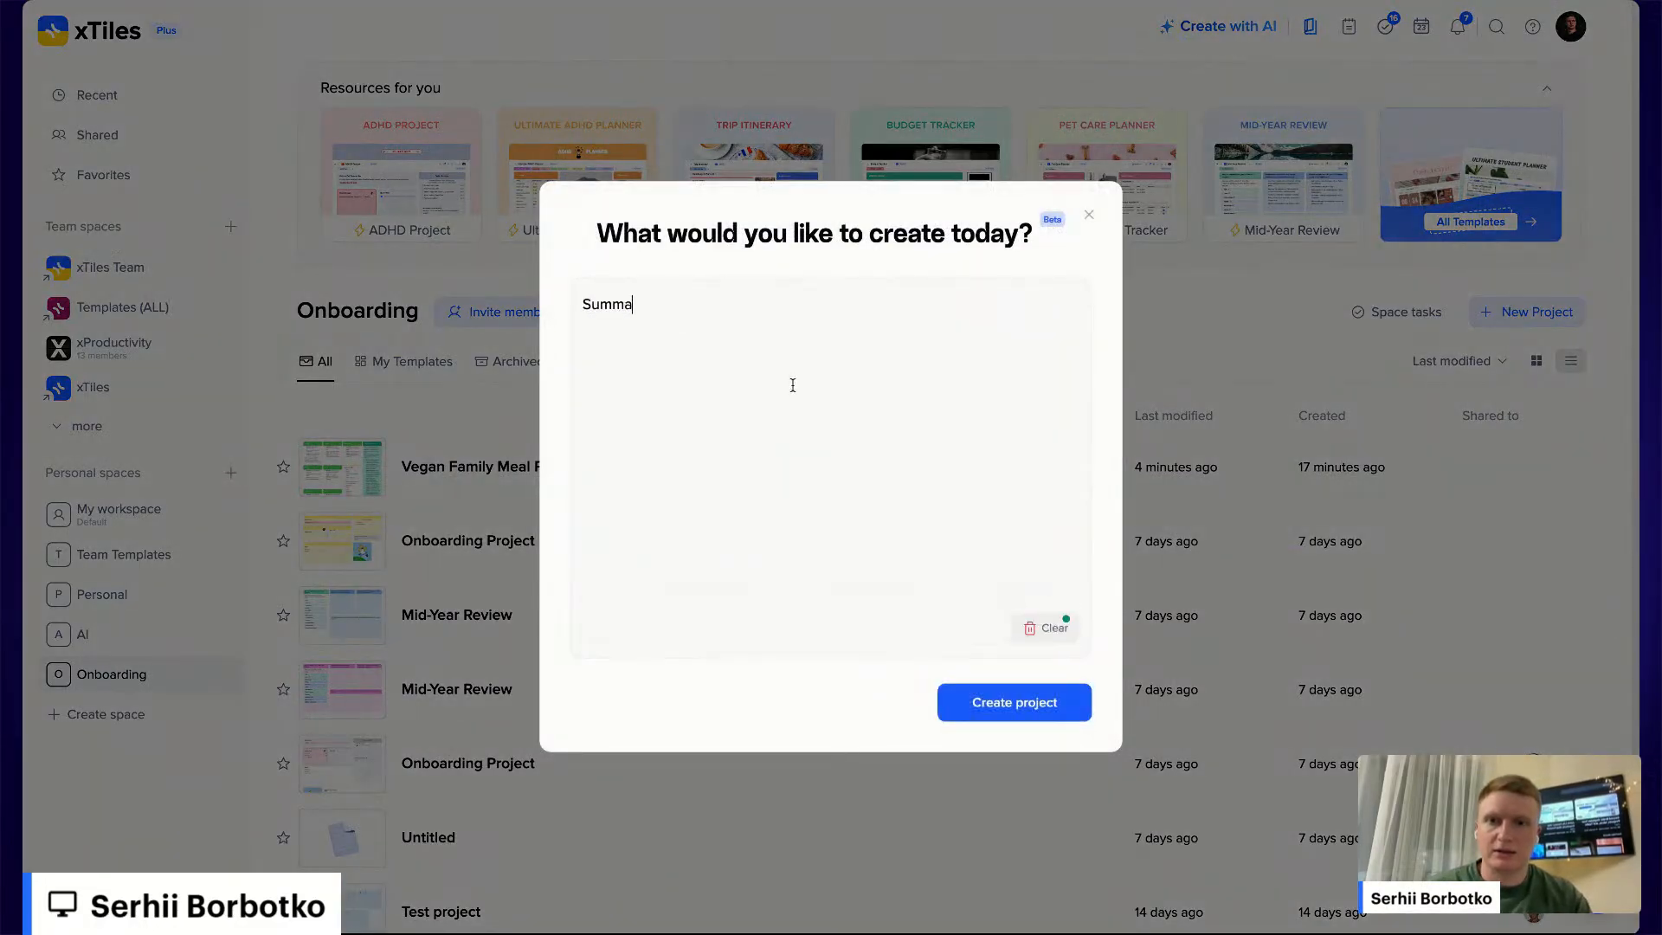
pyautogui.write('rize this a')
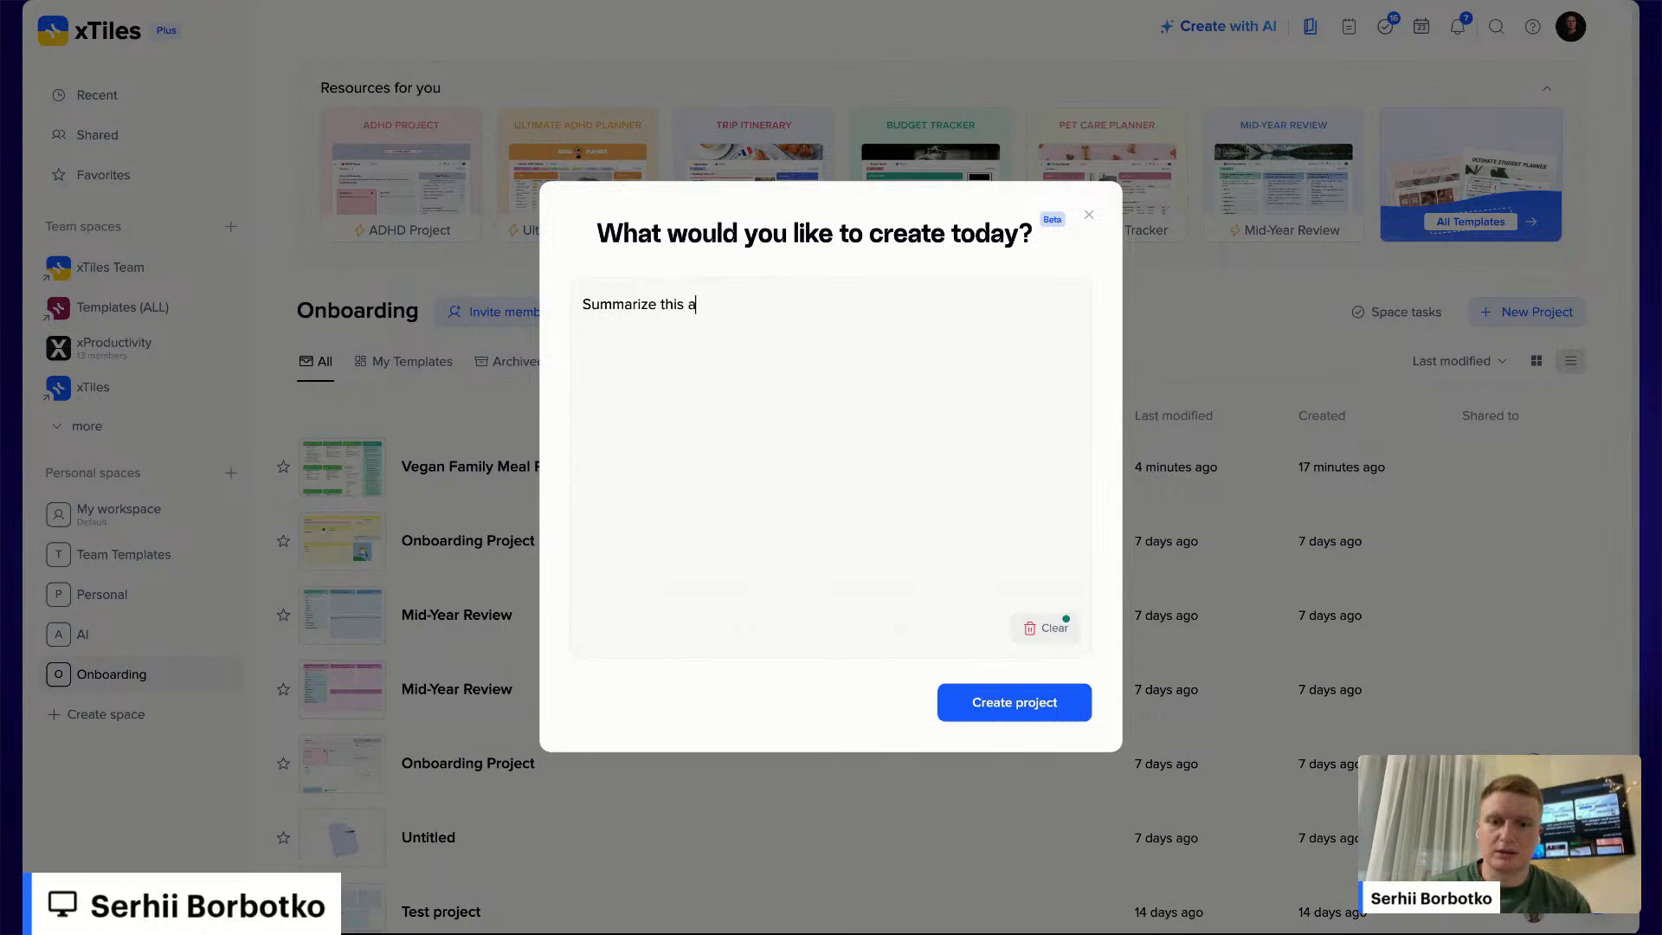
pyautogui.write('rticle:')
pyautogui.write('https://add.org/adhd-motivation/')
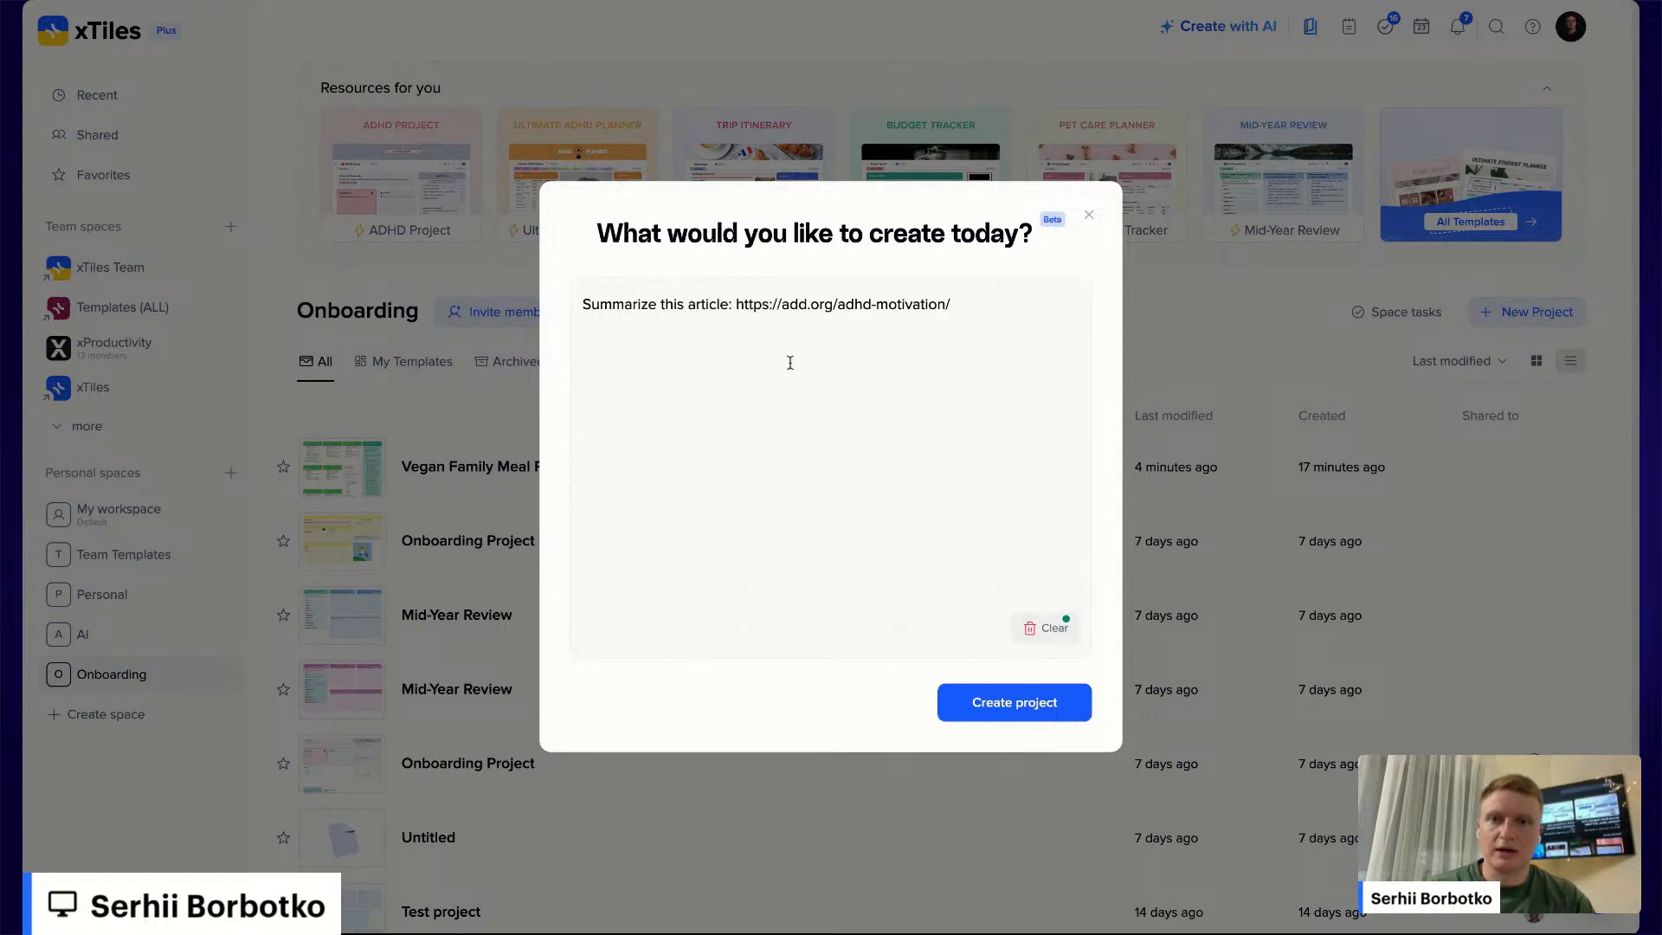
pyautogui.moveTo(990, 308); pyautogui.dragTo(583, 305)
pyautogui.click(924, 345)
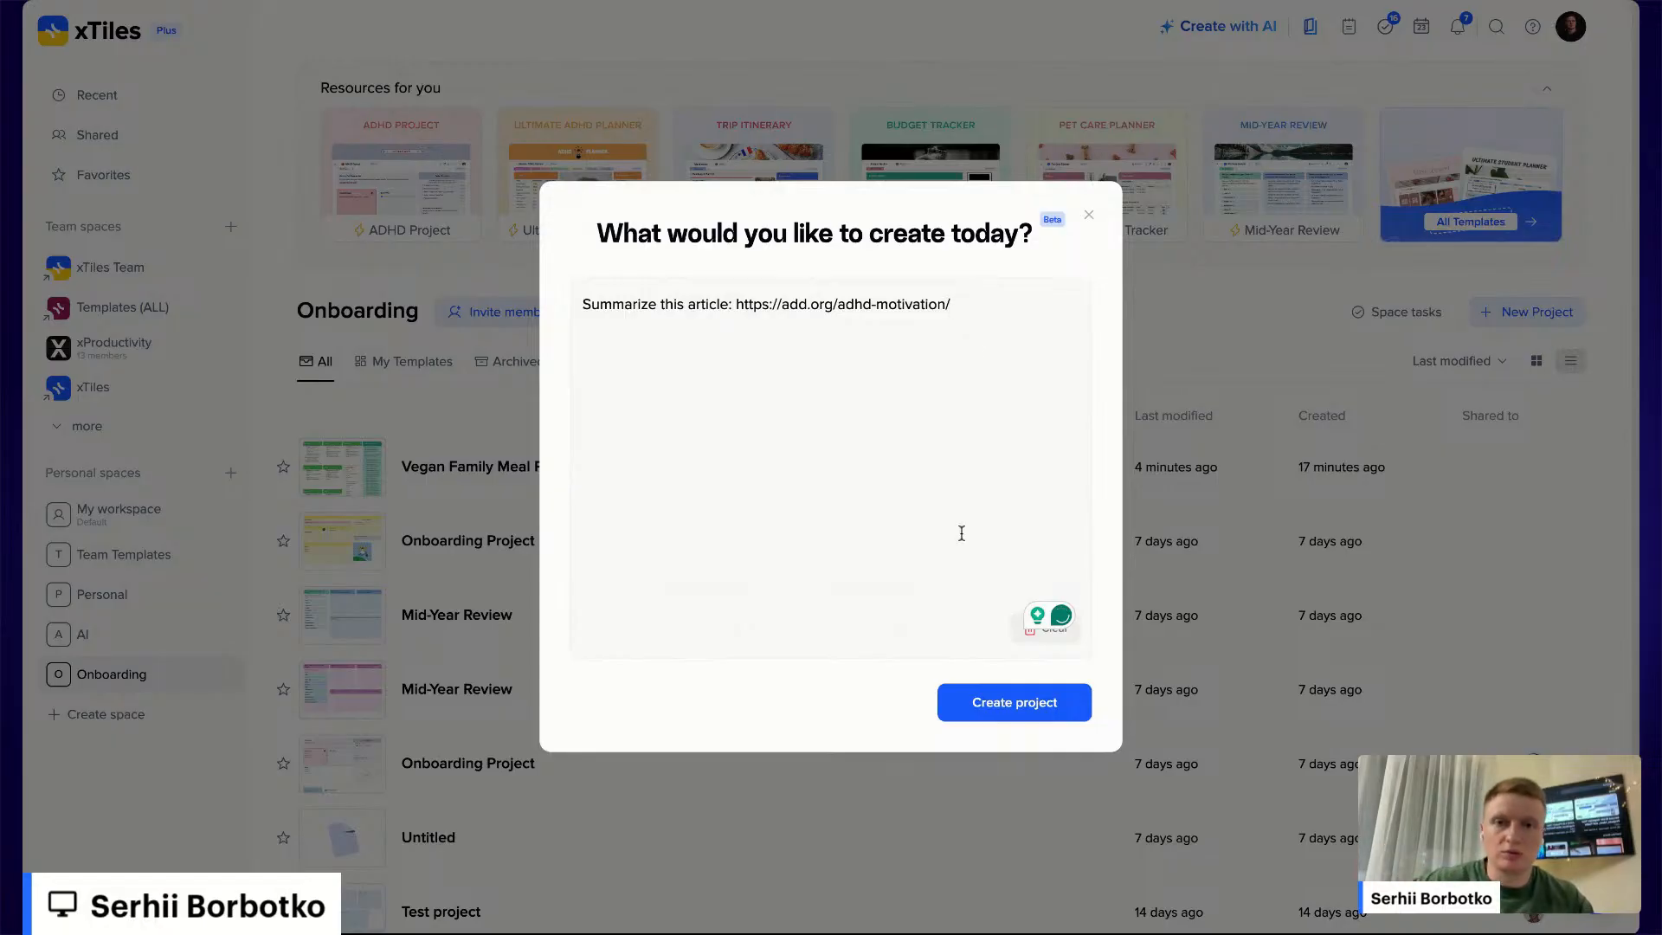
pyautogui.click(981, 714)
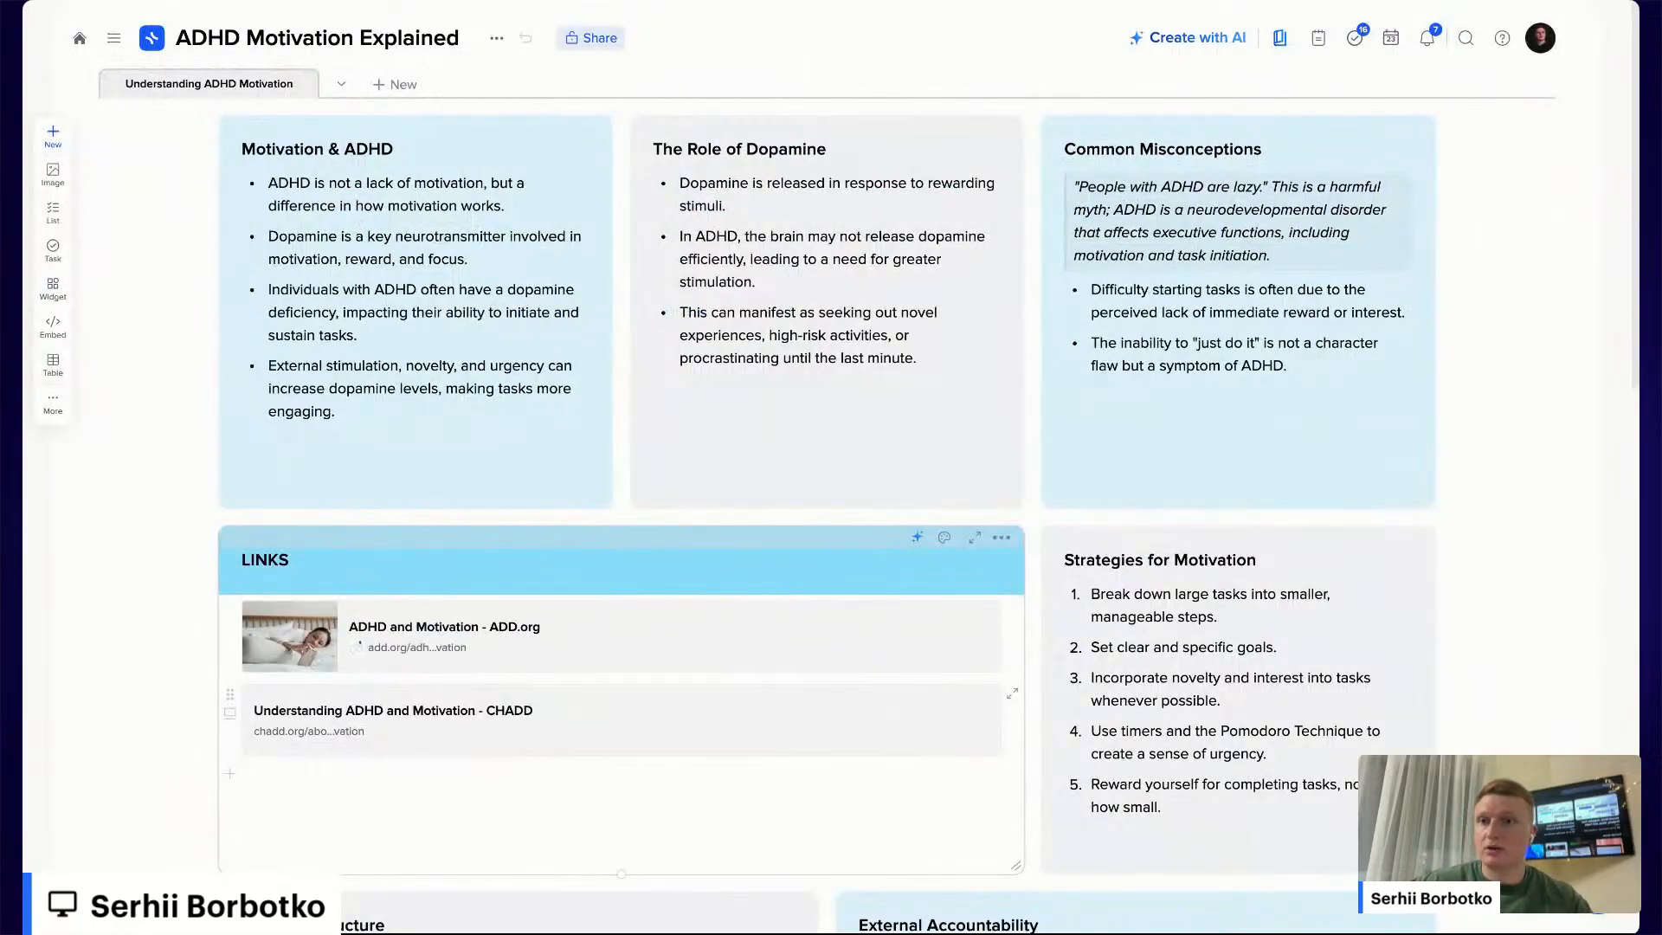
# Examine the generated ADHD summary page, including its motivation, links, strategies, structure, accountability, table and mindset tiles
pyautogui.scroll(-7, 833, 385)
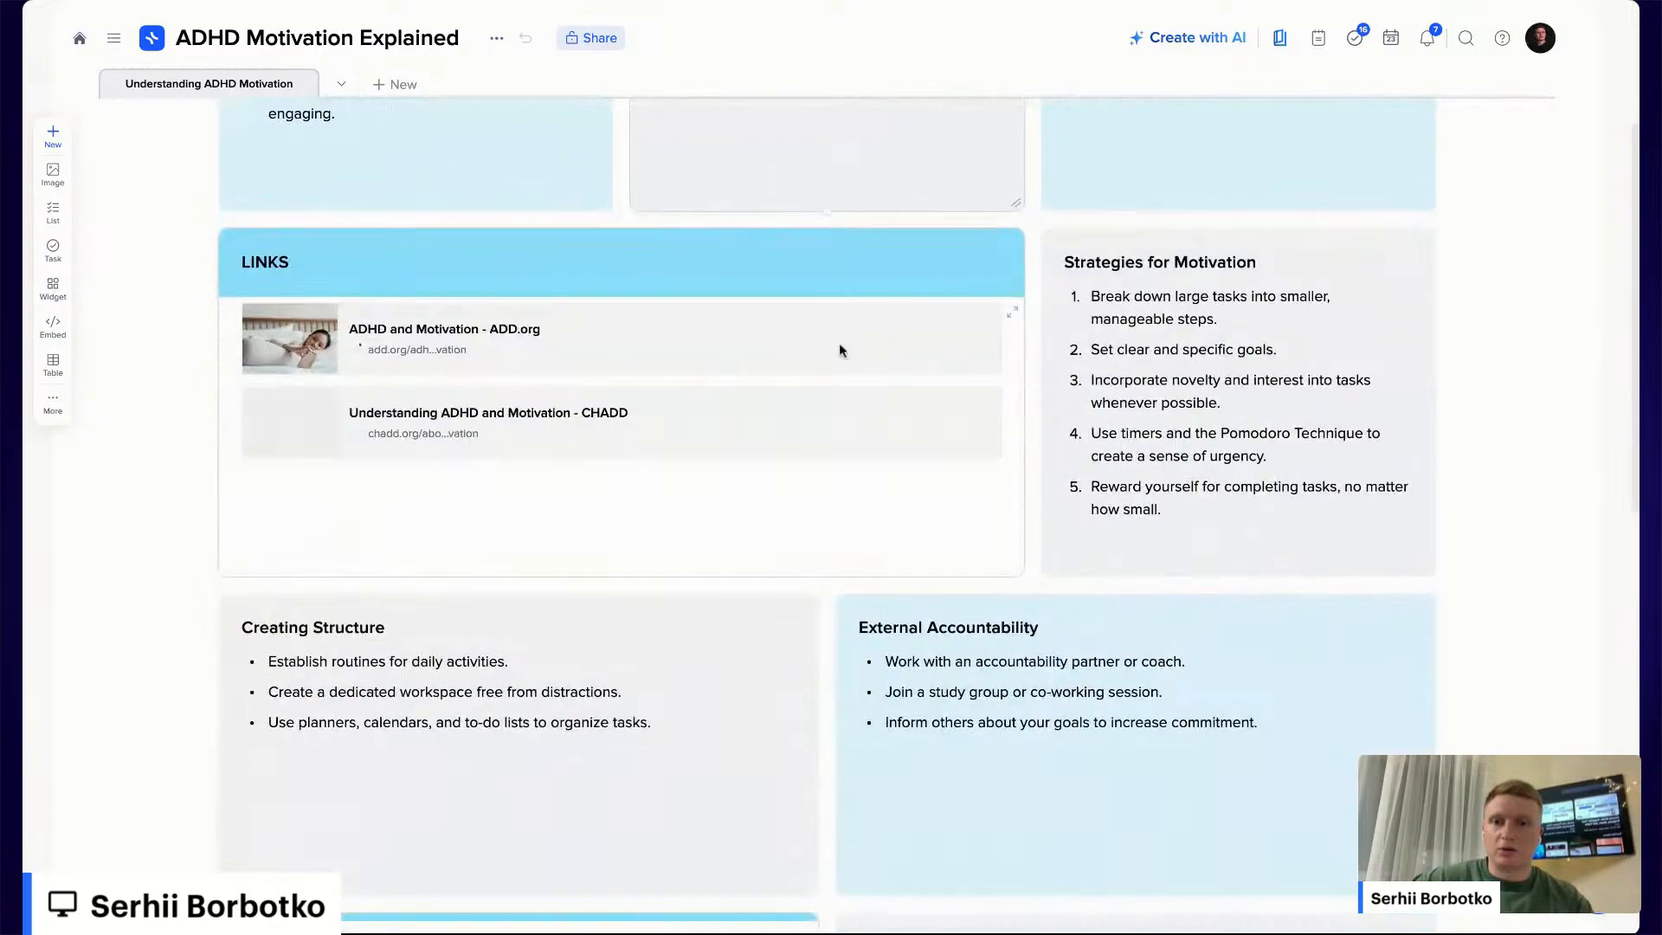
pyautogui.scroll(7, 851, 311)
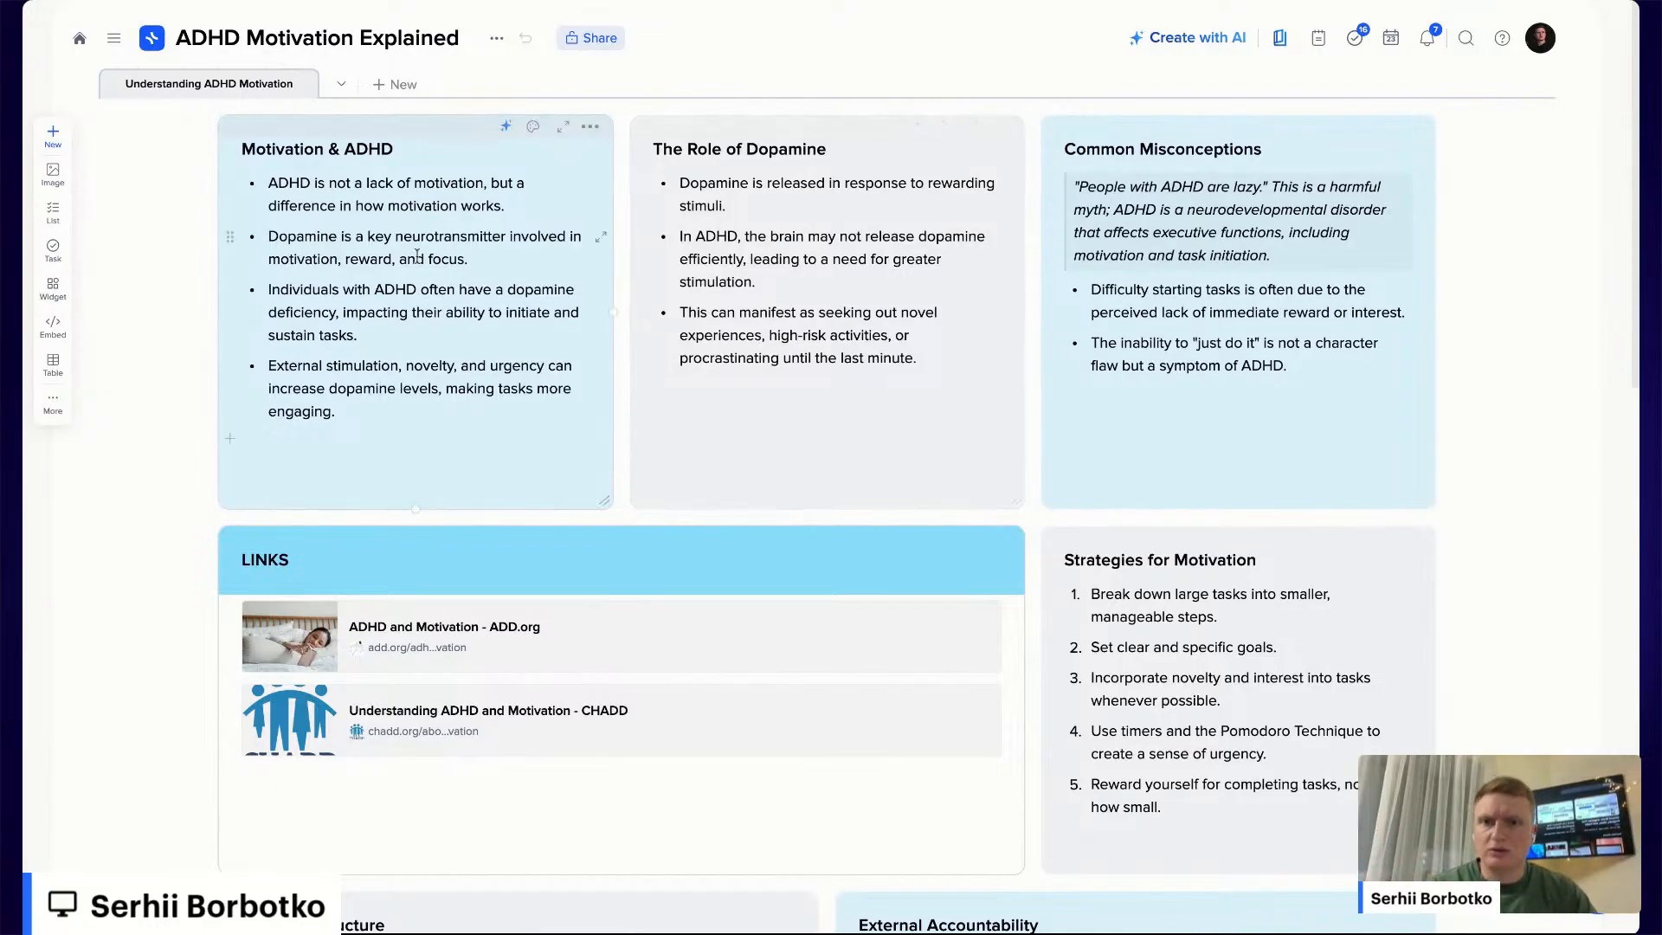
pyautogui.scroll(-6, 417, 256)
pyautogui.scroll(-8, 419, 257)
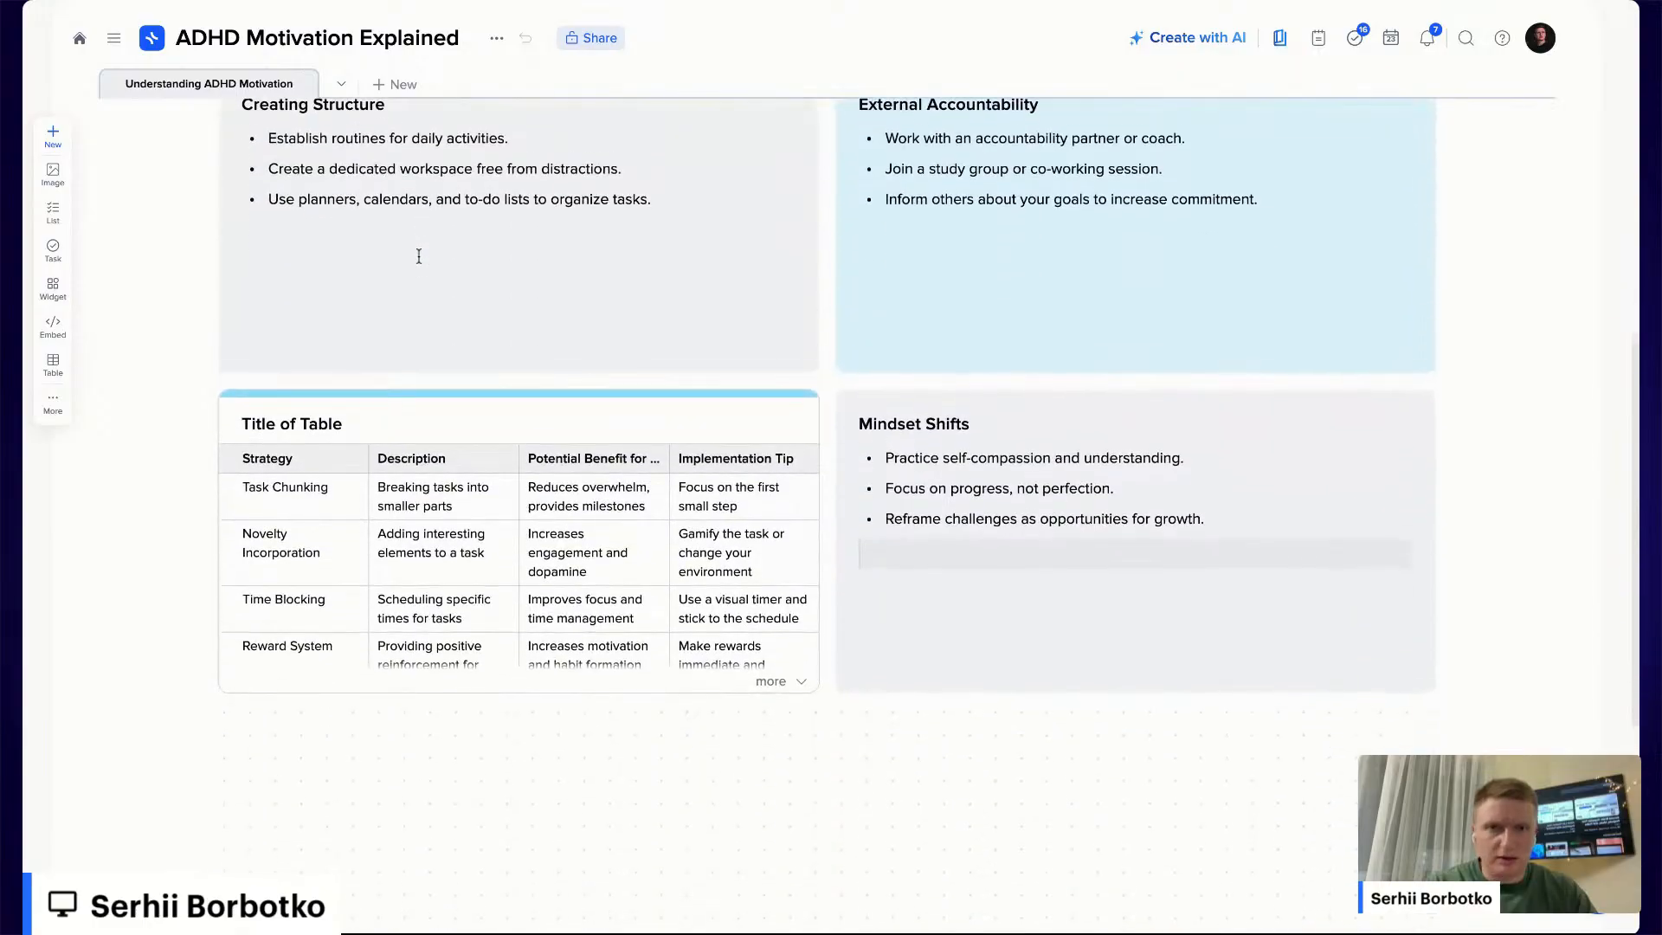
pyautogui.scroll(14, 310, 197)
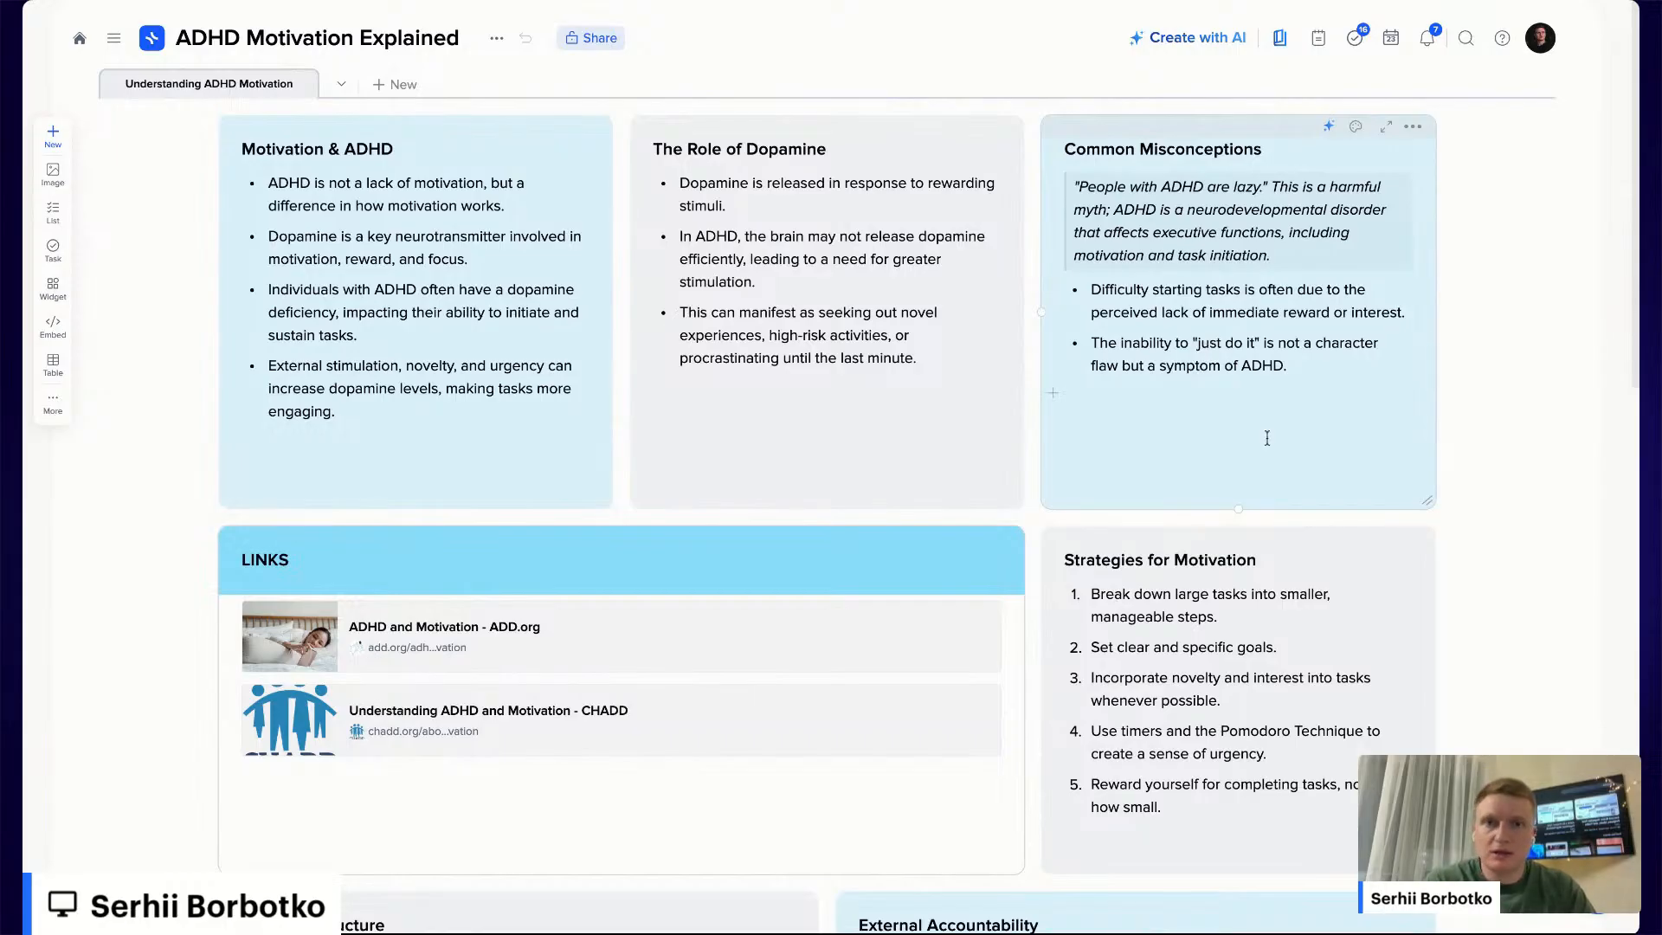
pyautogui.scroll(-6, 1257, 493)
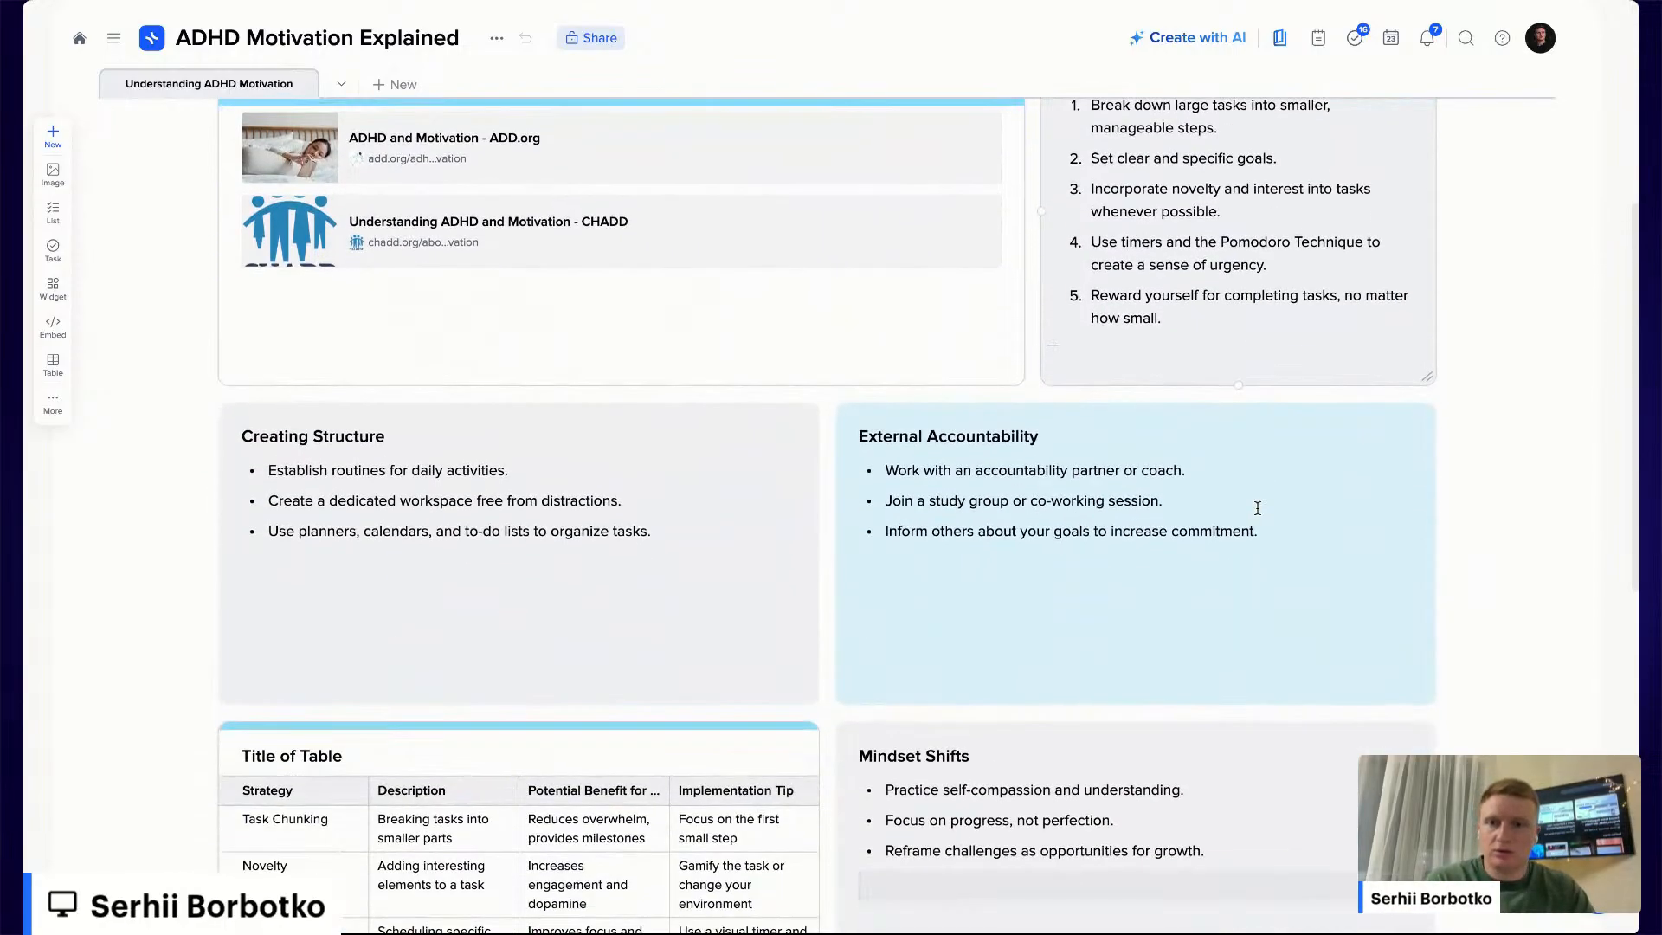
pyautogui.scroll(-2, 1258, 507)
pyautogui.scroll(8, 1258, 508)
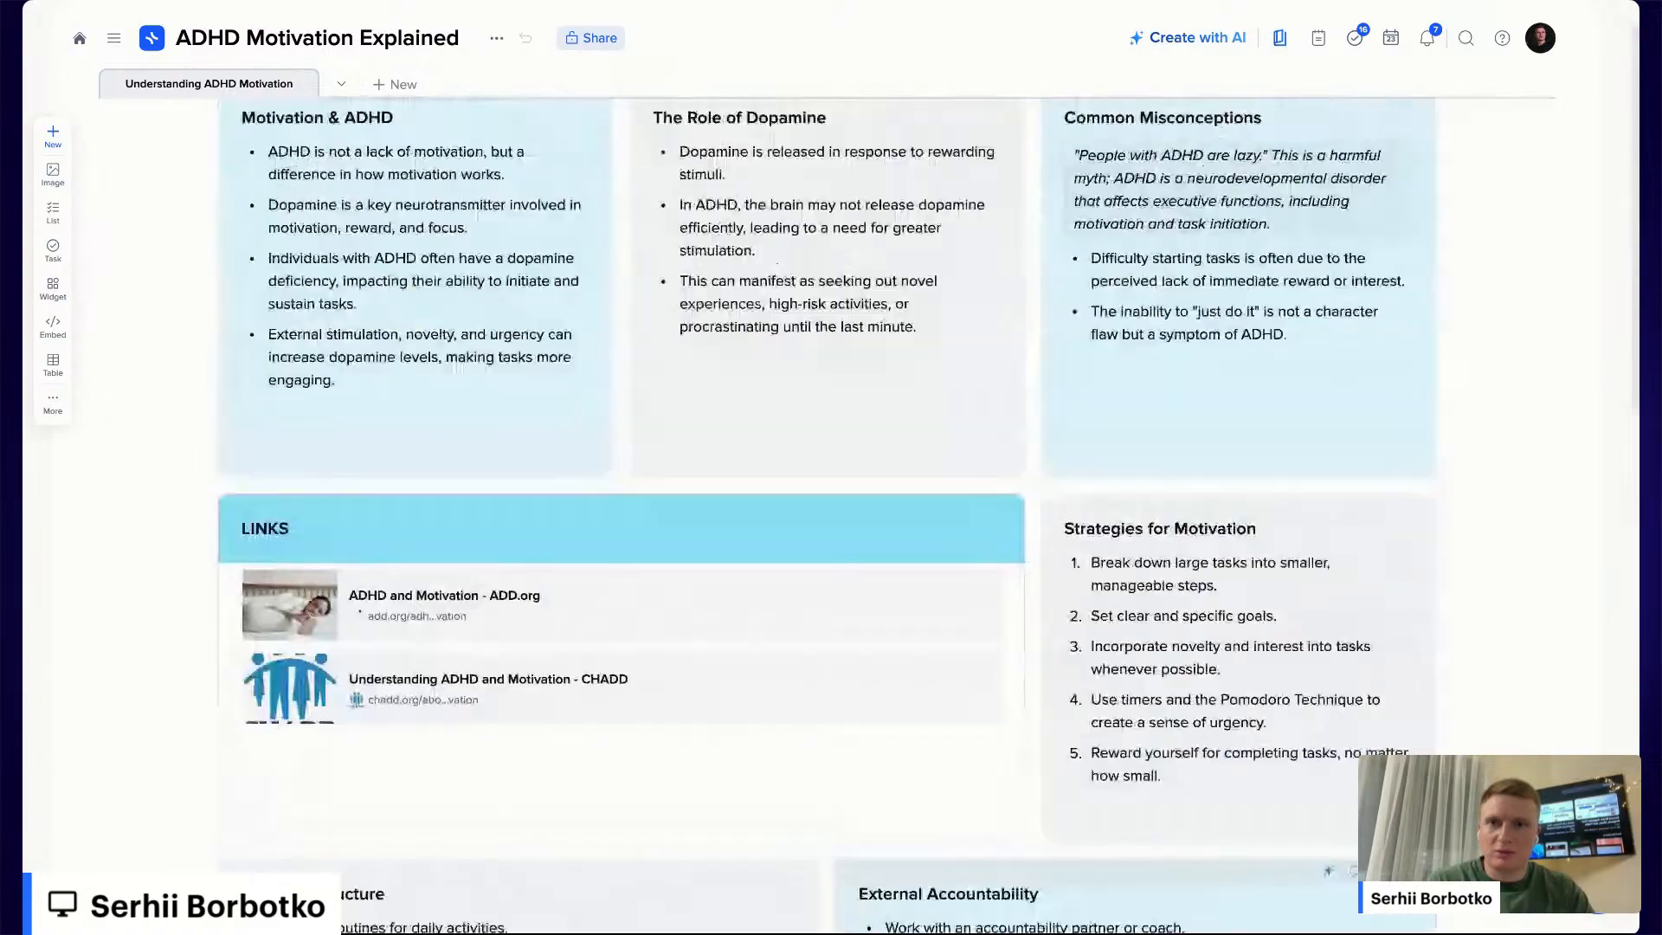
pyautogui.scroll(-7, 1257, 392)
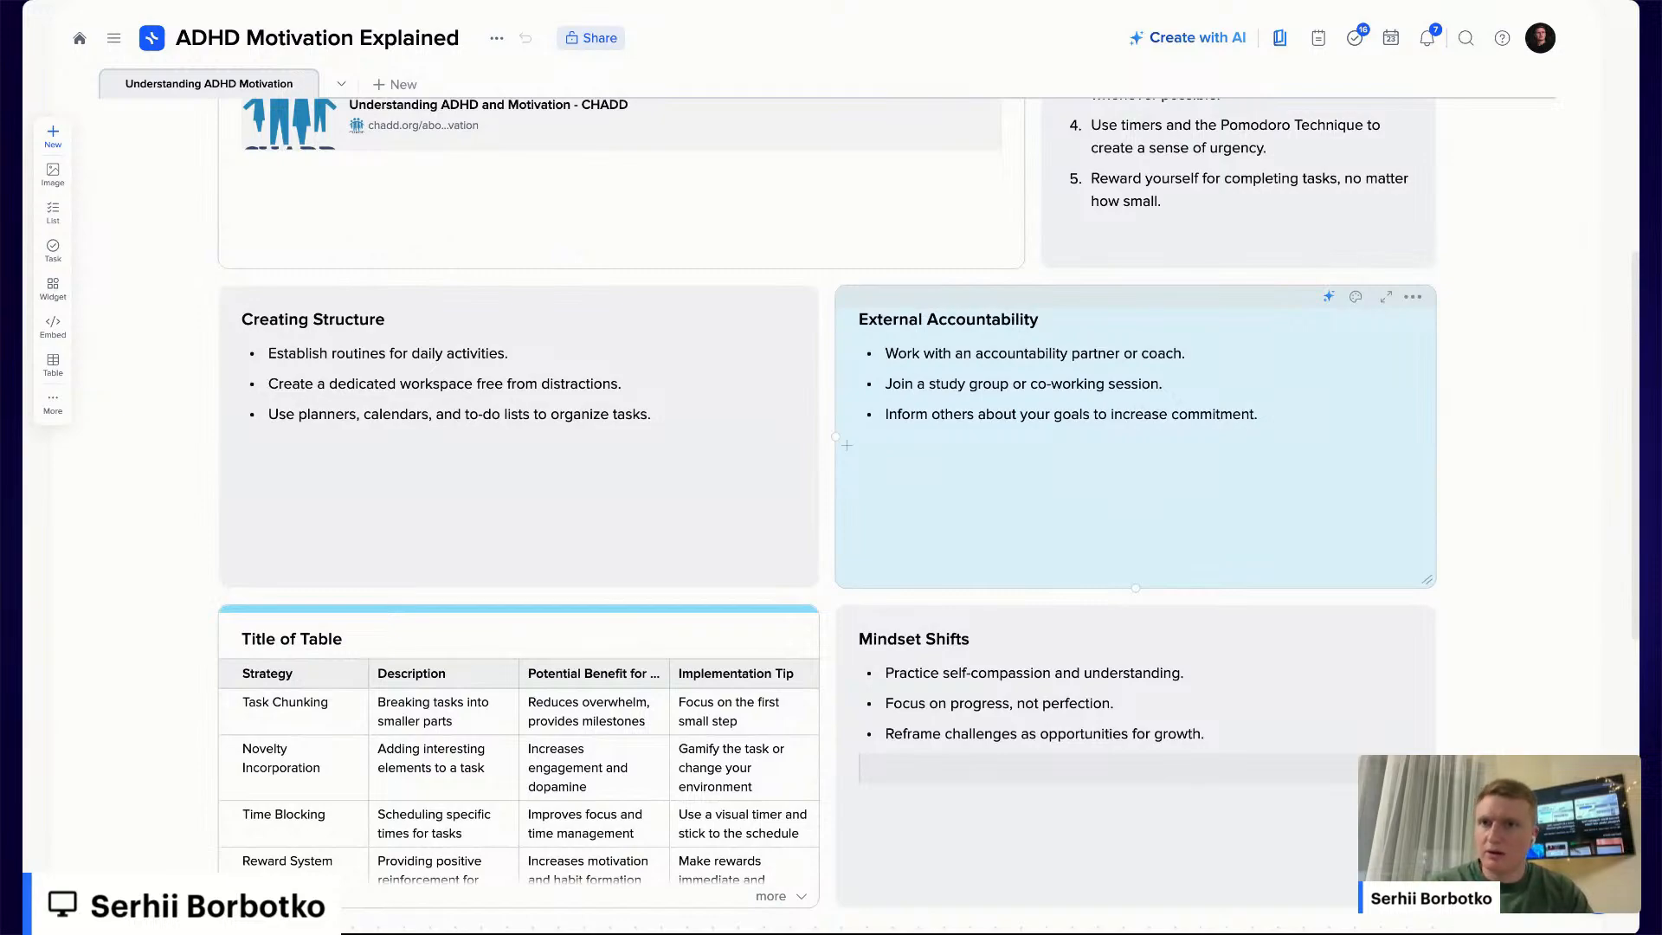
pyautogui.scroll(7, 1257, 392)
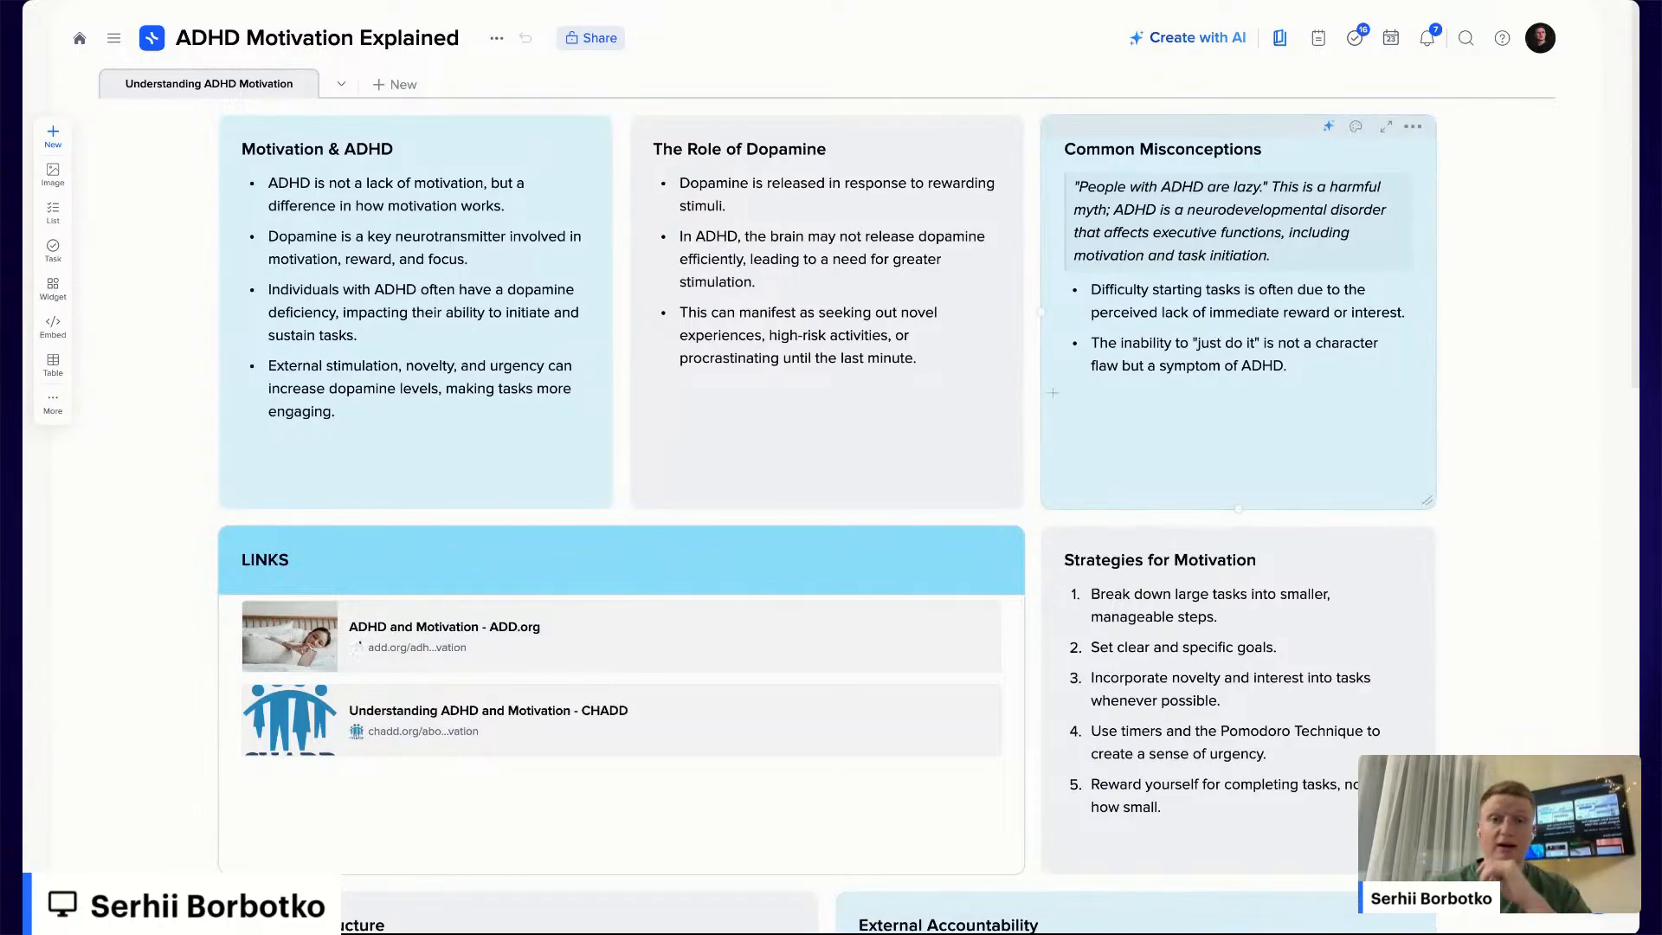